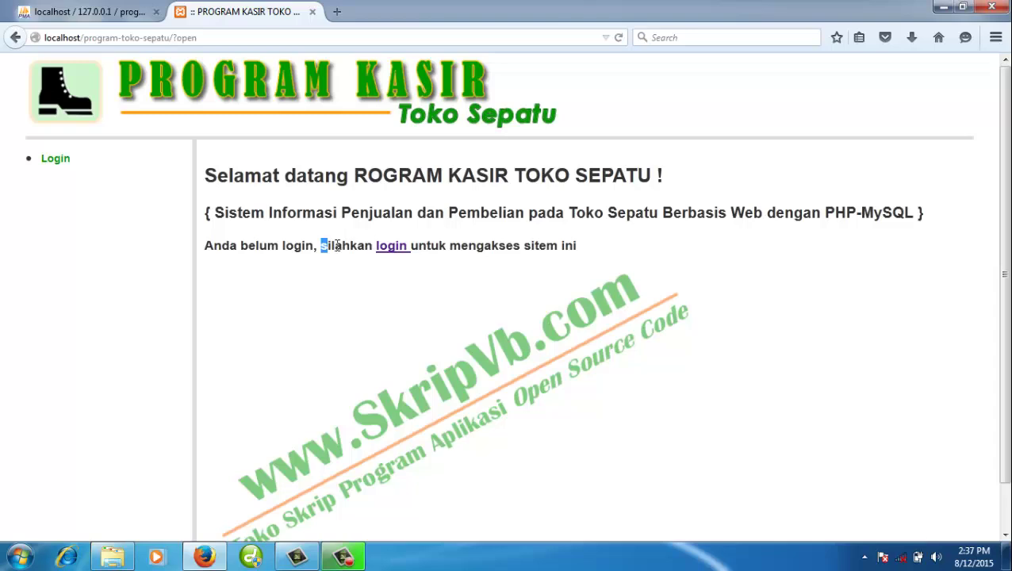
- Select and deselect the page address and a word in the welcome sentence
left_click(326, 246)
left_click(144, 40)
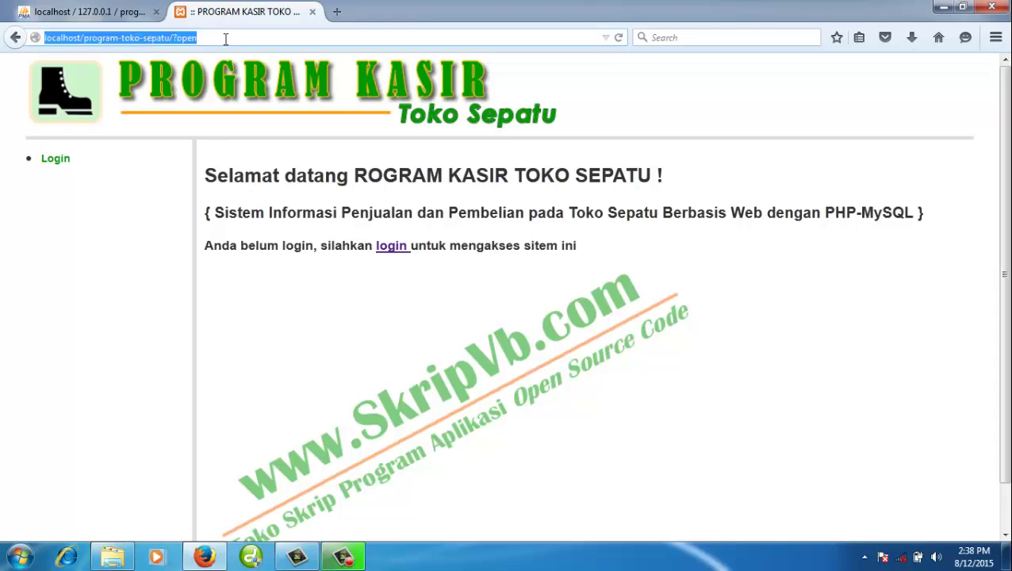
left_click(218, 39)
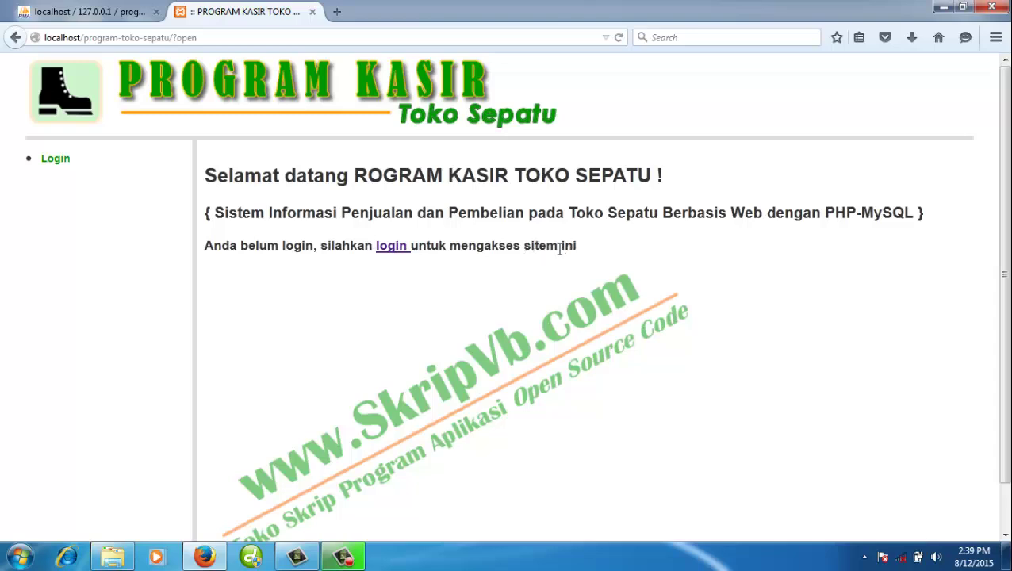
left_click_drag(558, 247, 580, 252)
left_click(572, 247)
- Log in with the administrator username and password, and decline Firefox's save-password offer
left_click(61, 161)
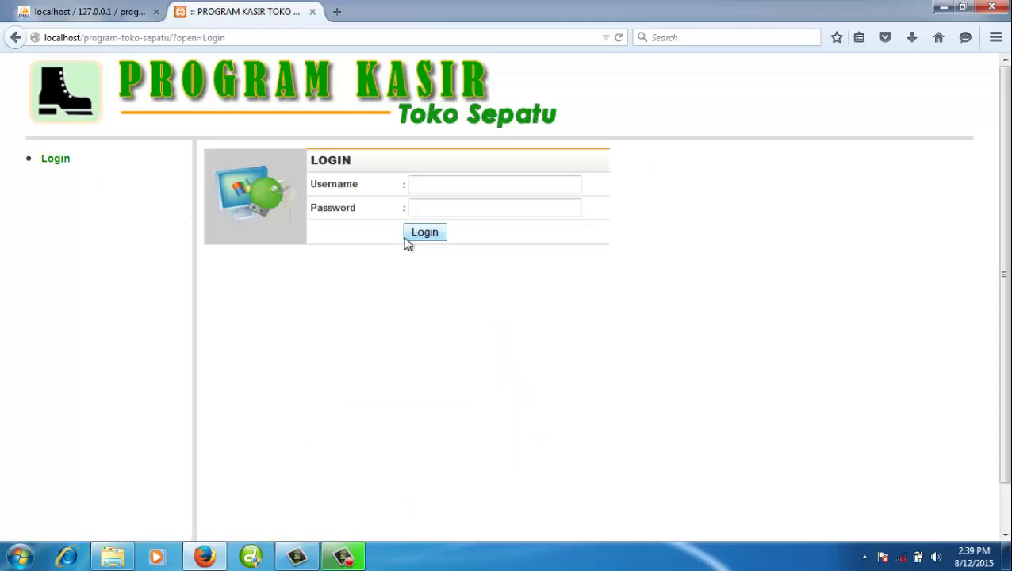
left_click(432, 190)
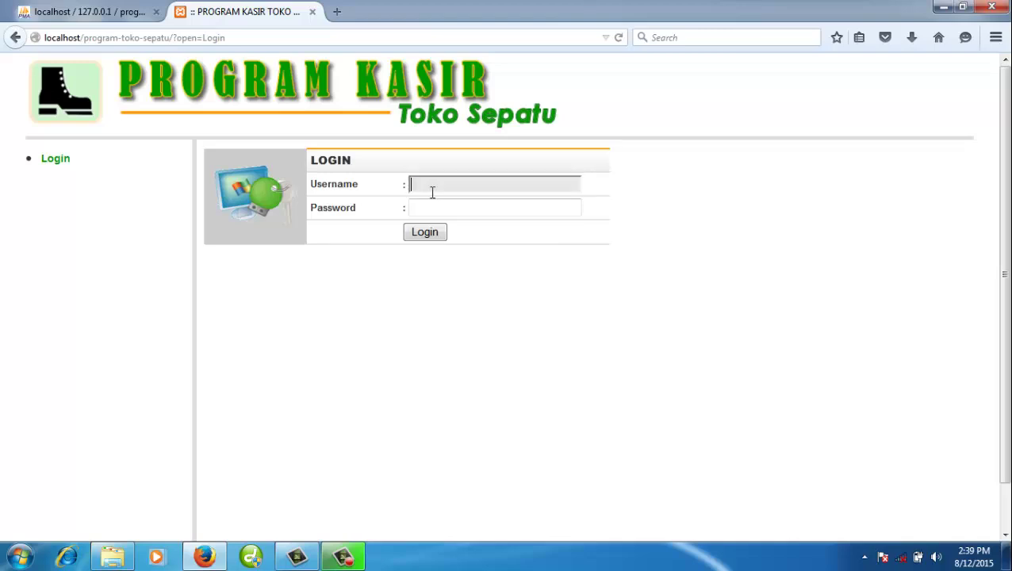
type("admin")
key("Tab")
type("ad")
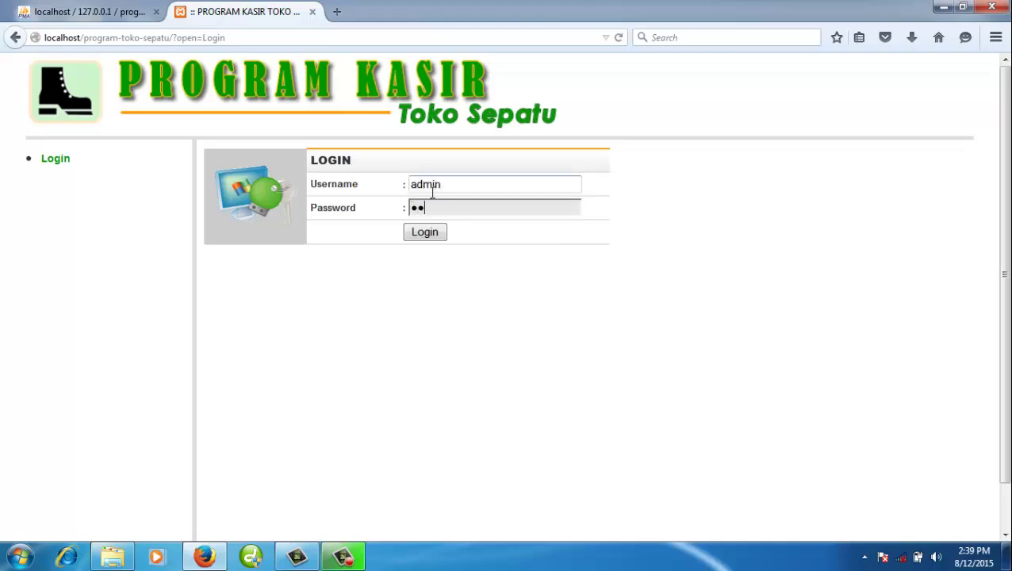
type("min")
left_click(428, 236)
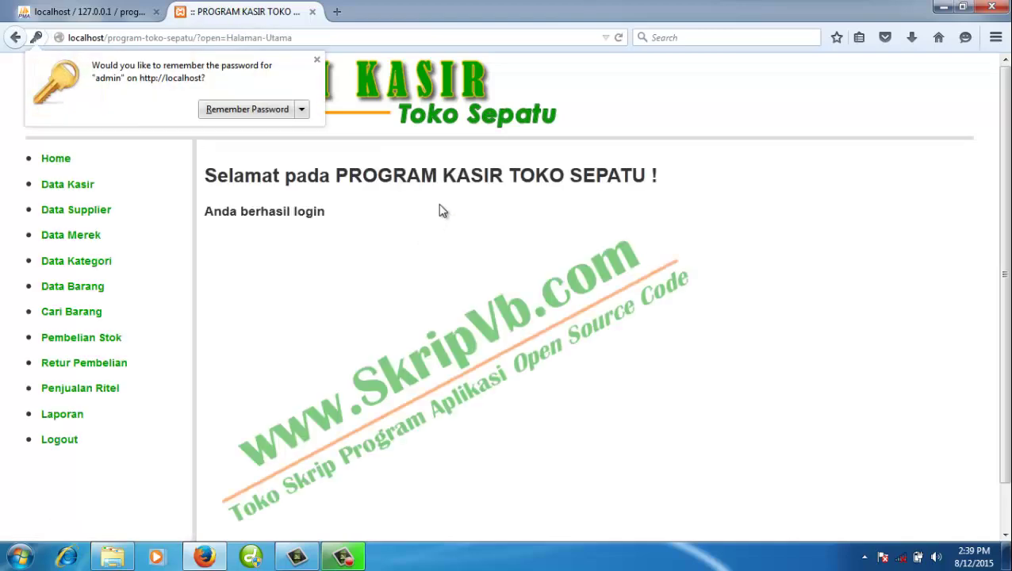
left_click(447, 168)
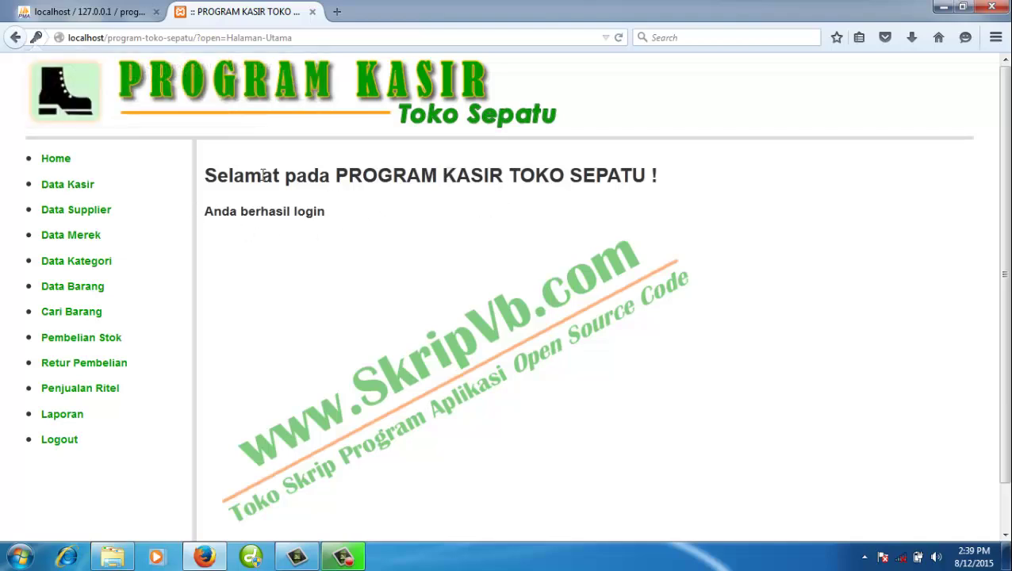
- Add cashier K04 with its full name, username and password, then re-save it unchanged from Edit
left_click(95, 184)
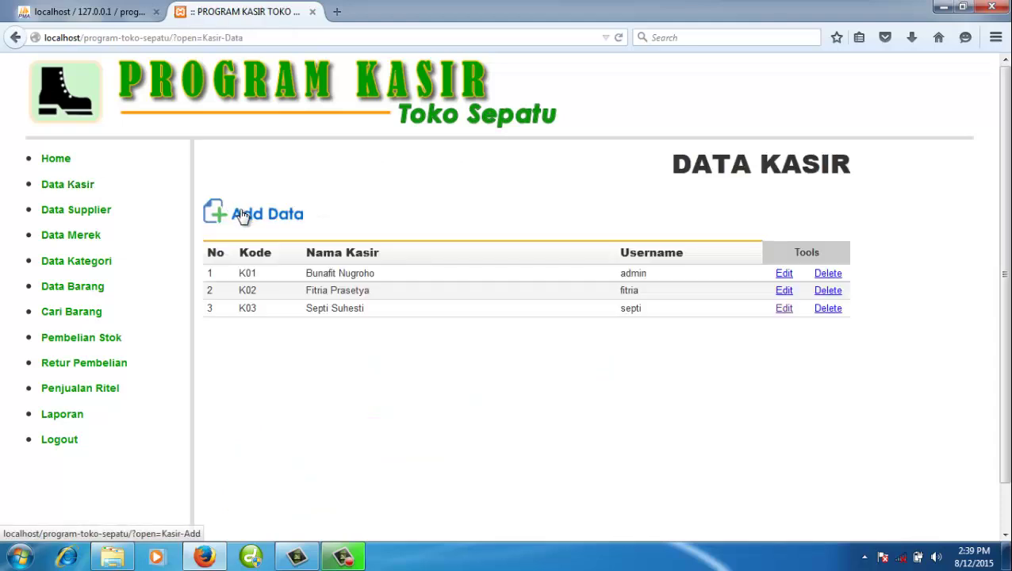
left_click(235, 213)
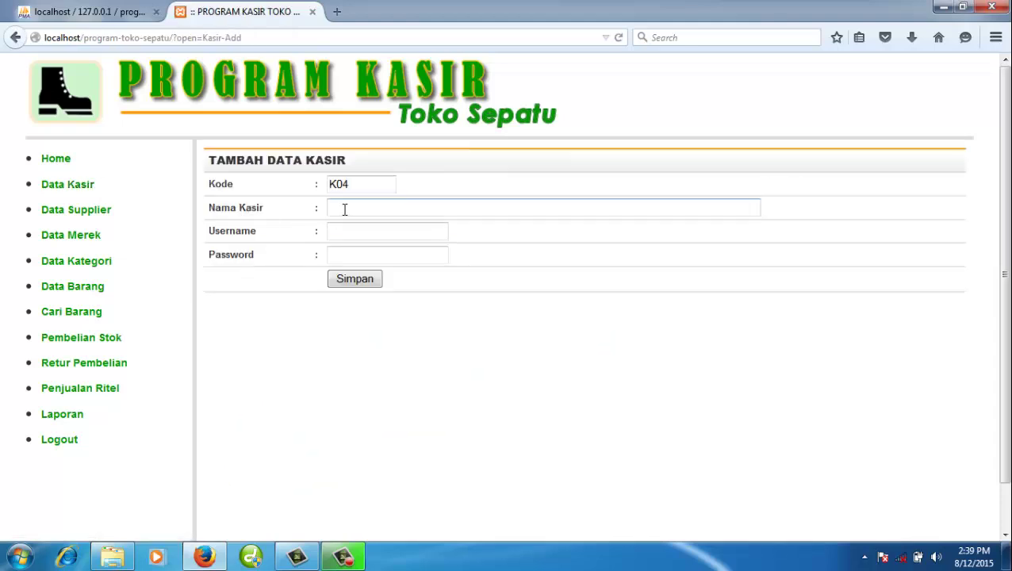
left_click(345, 210)
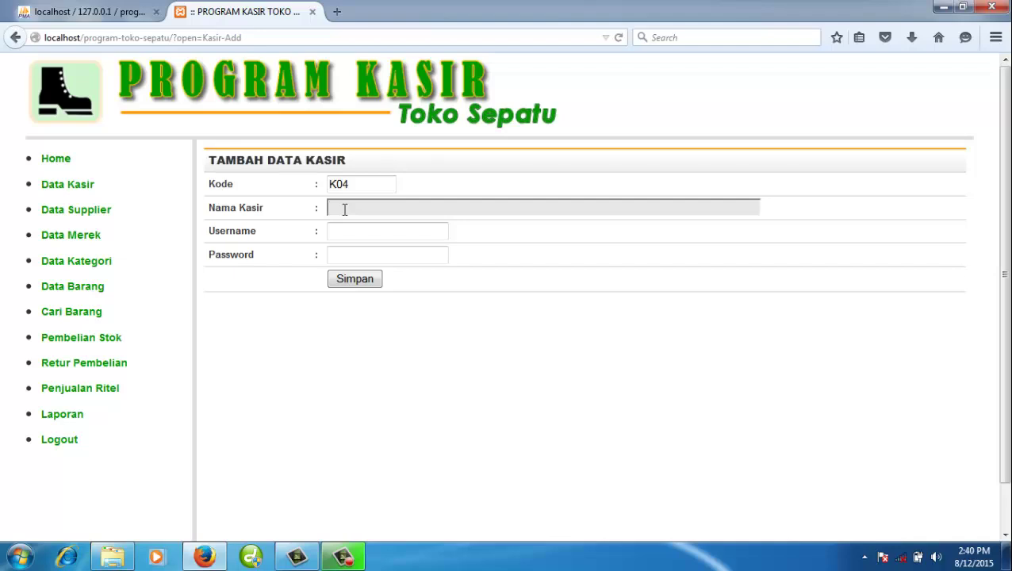
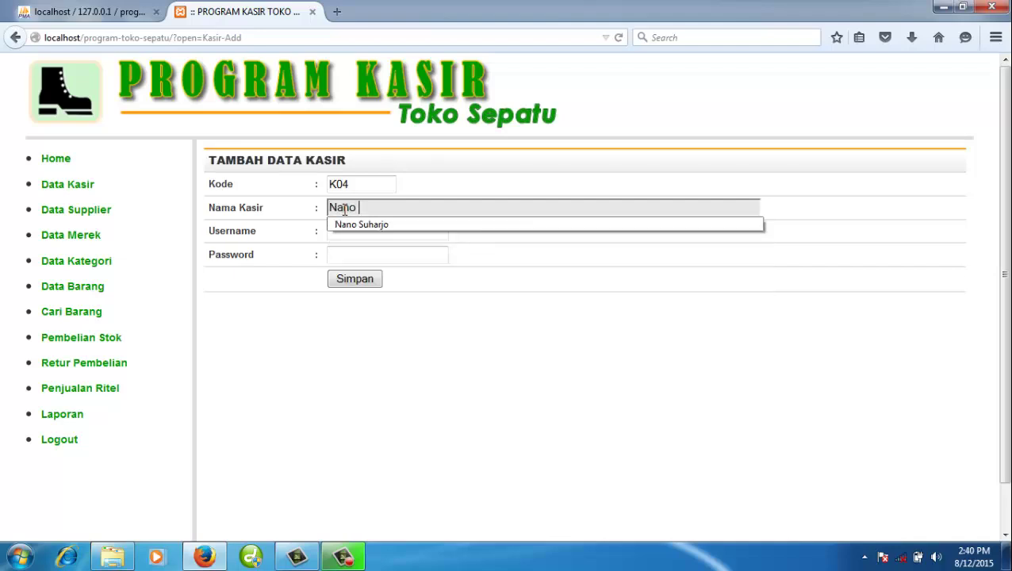
key("Tab")
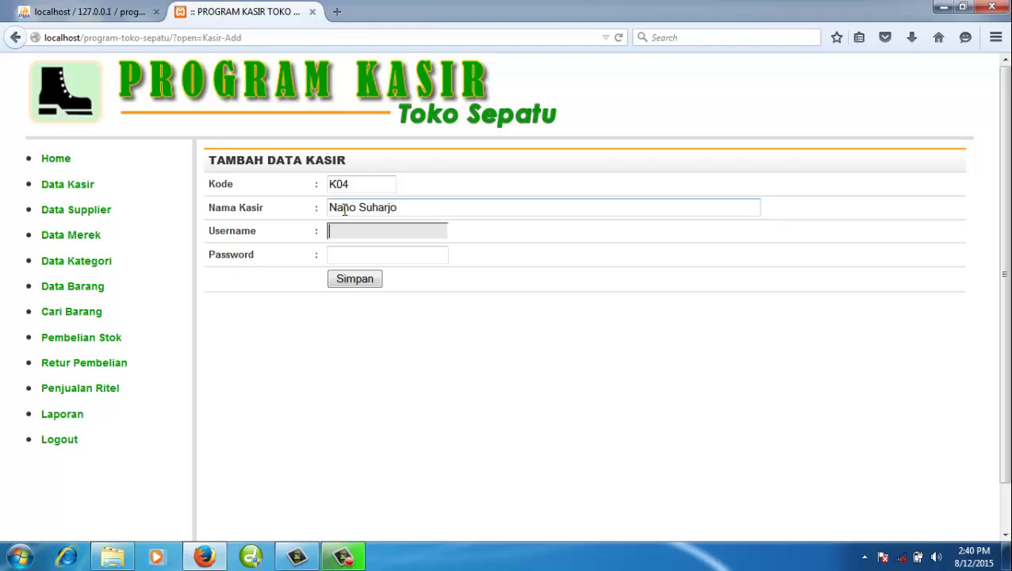
key("Tab")
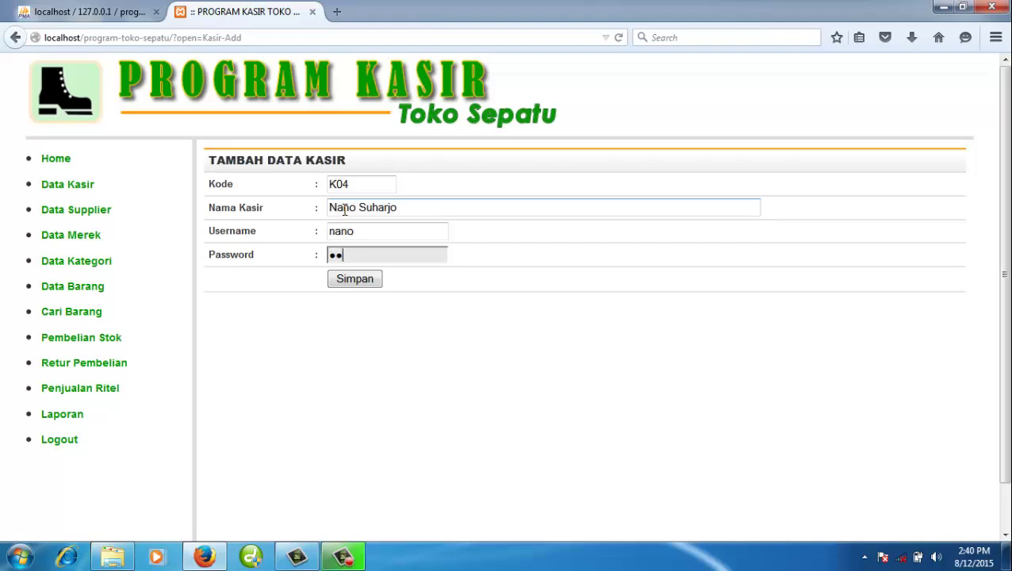
left_click(367, 284)
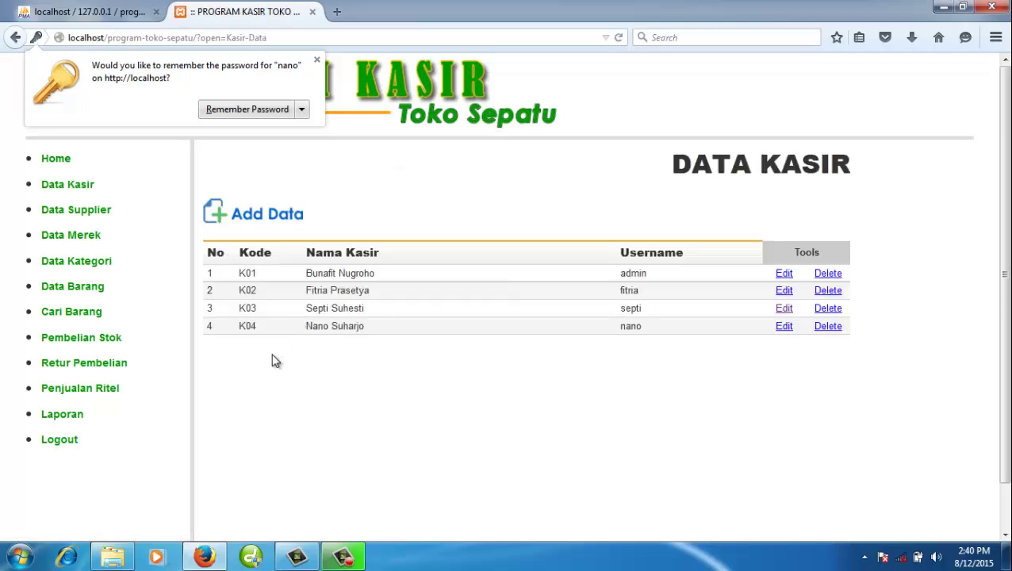
left_click(785, 328)
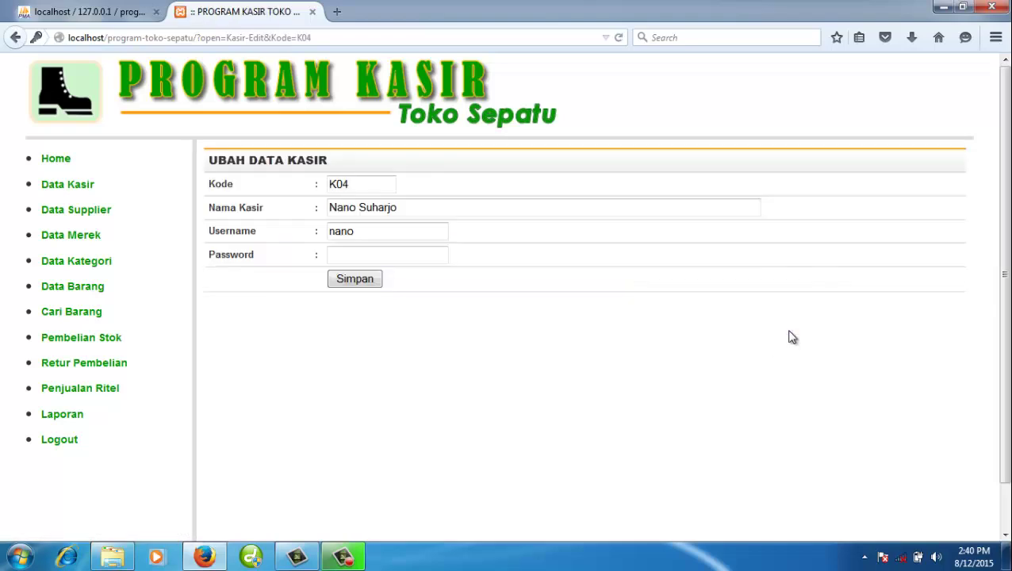
left_click(355, 279)
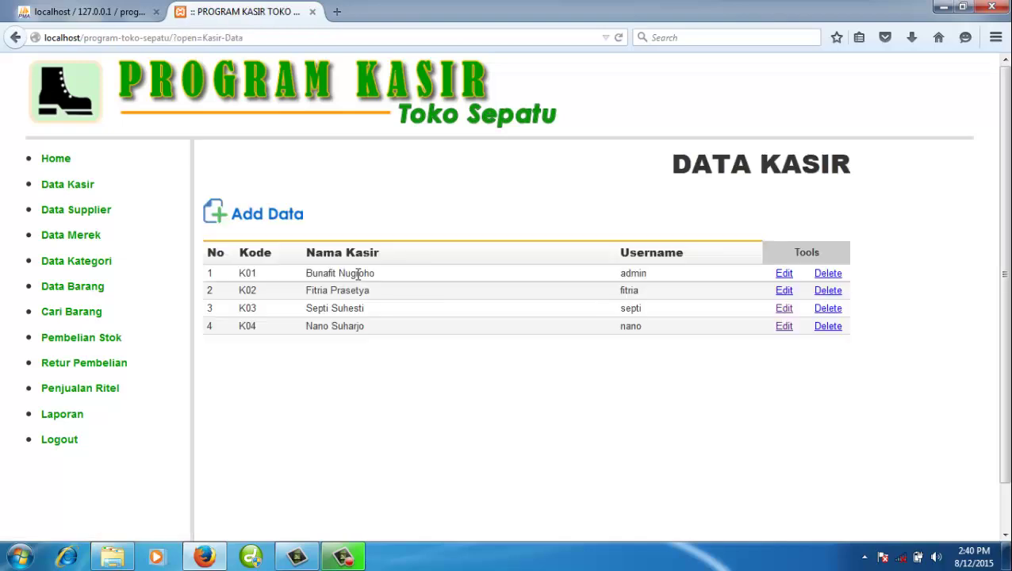
- Add supplier S004 'Supplier Baru' with address Lampung and a phone number, then return to the list
left_click(95, 209)
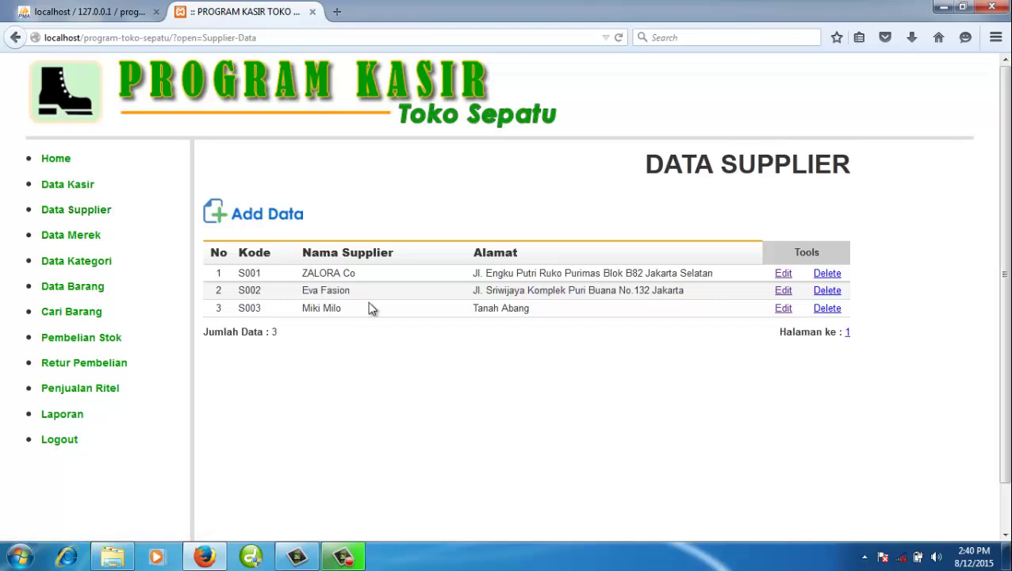
left_click(273, 214)
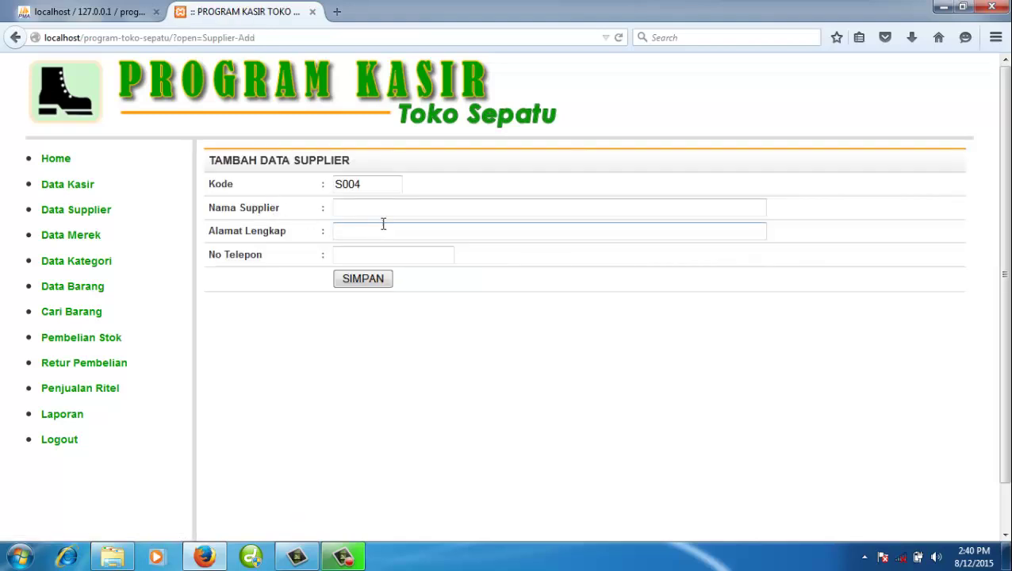
left_click(393, 211)
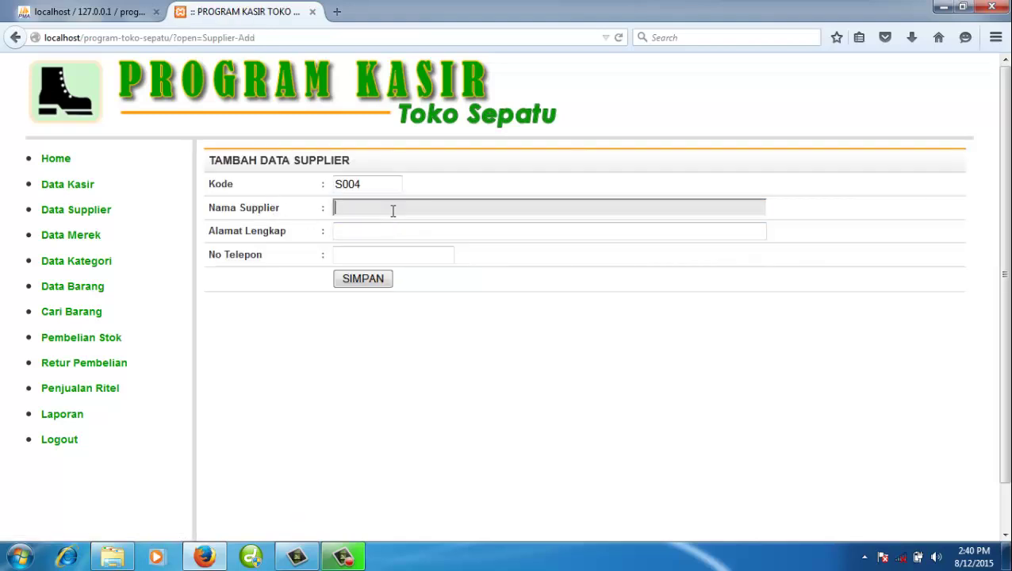
type("Supplier Baru")
key("Tab")
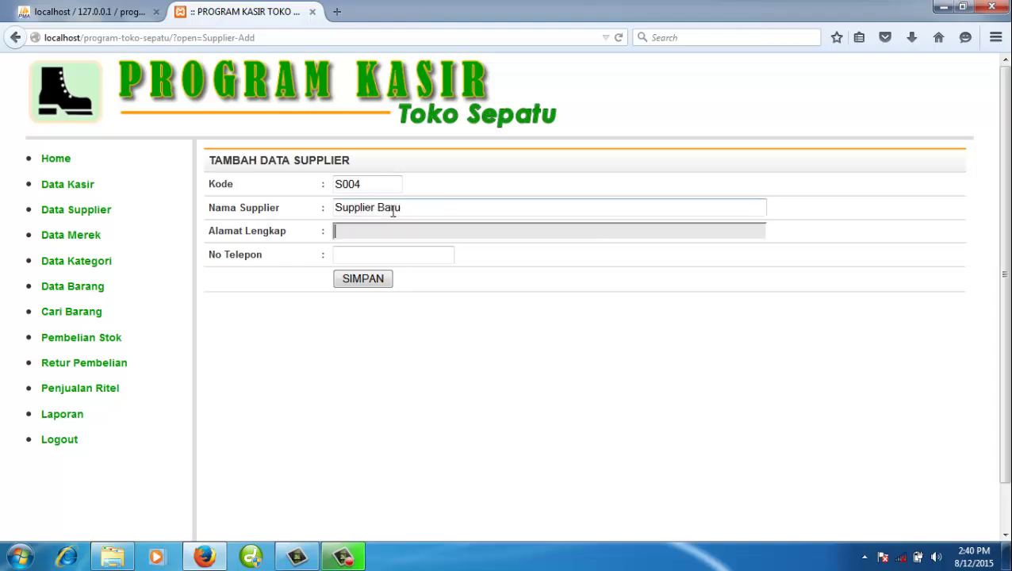
type("Lampung")
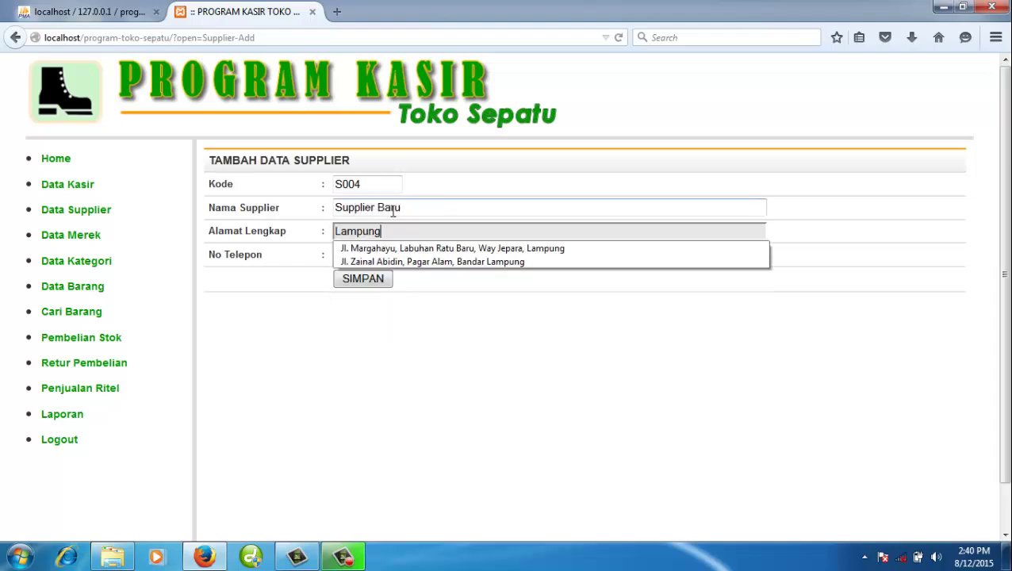
key("Tab")
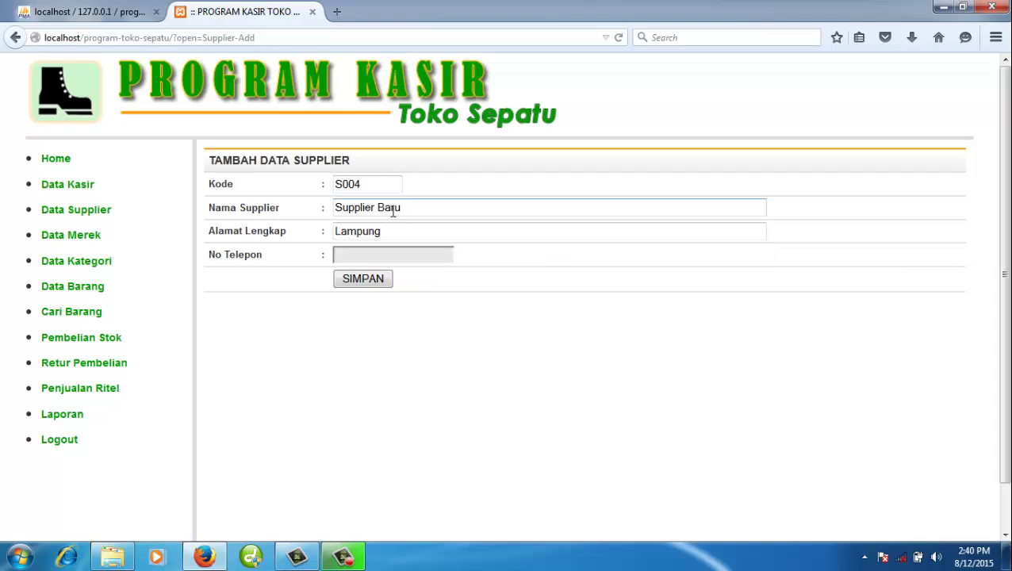
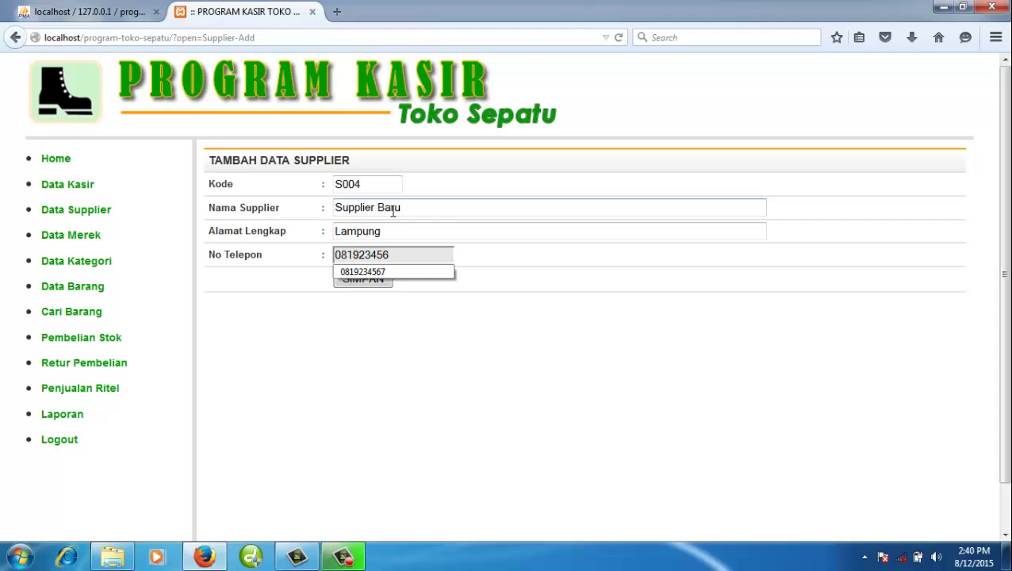
left_click(401, 311)
left_click(382, 279)
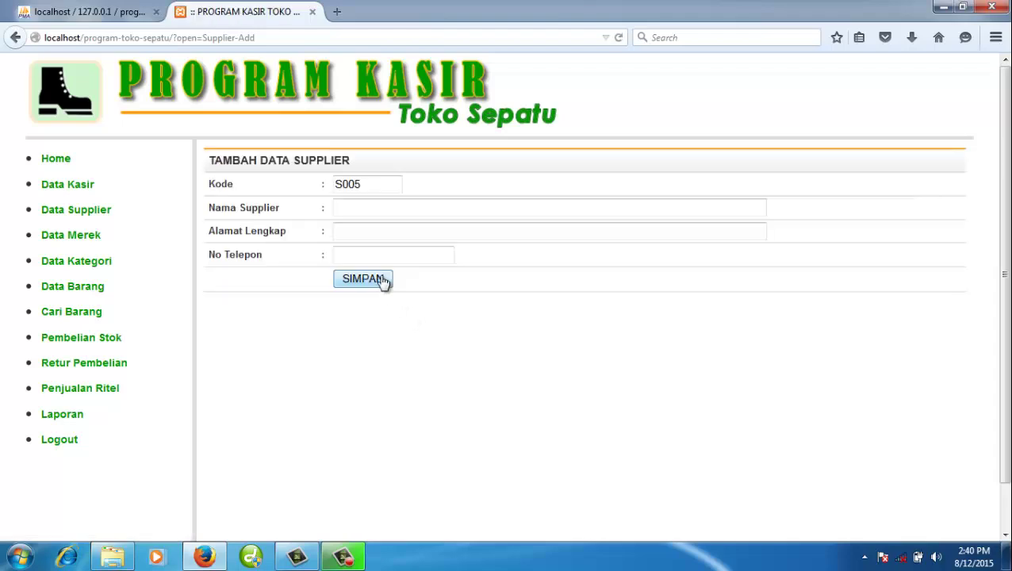
left_click(106, 211)
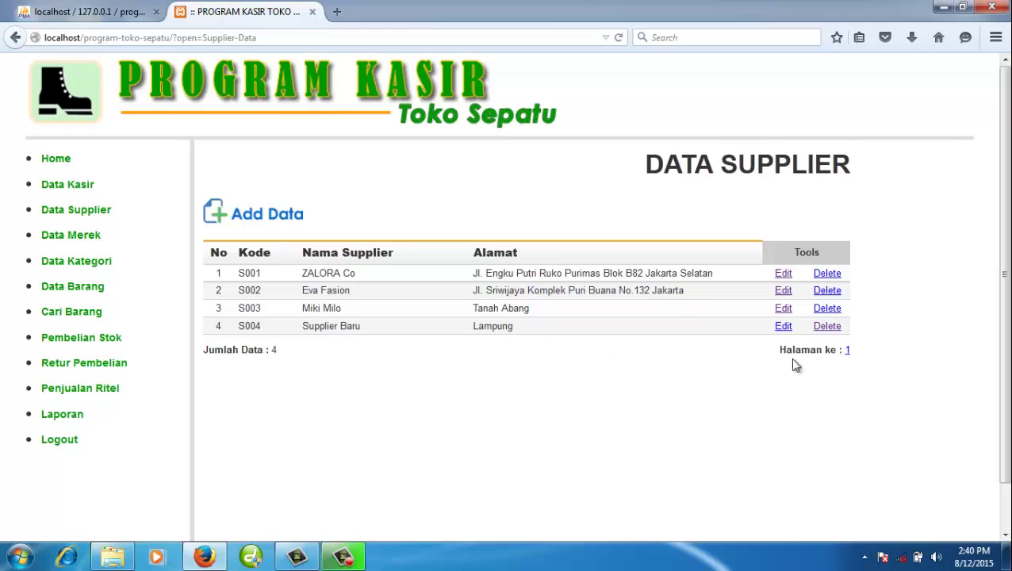
- Rename supplier S004 from 'Supplier Baru' to 'Supplier Lama'
left_click(784, 327)
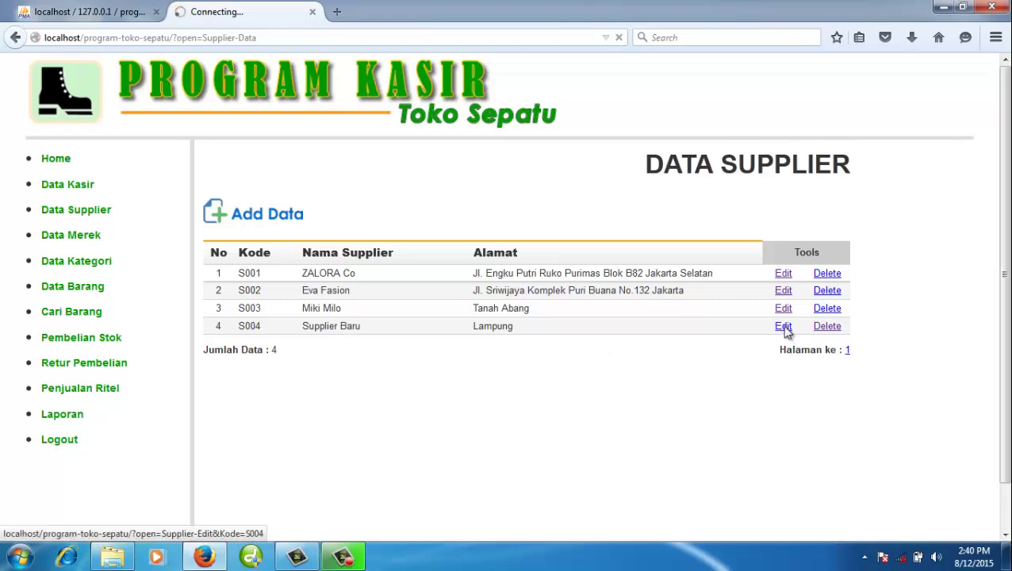
left_click(414, 207)
double_click(388, 207)
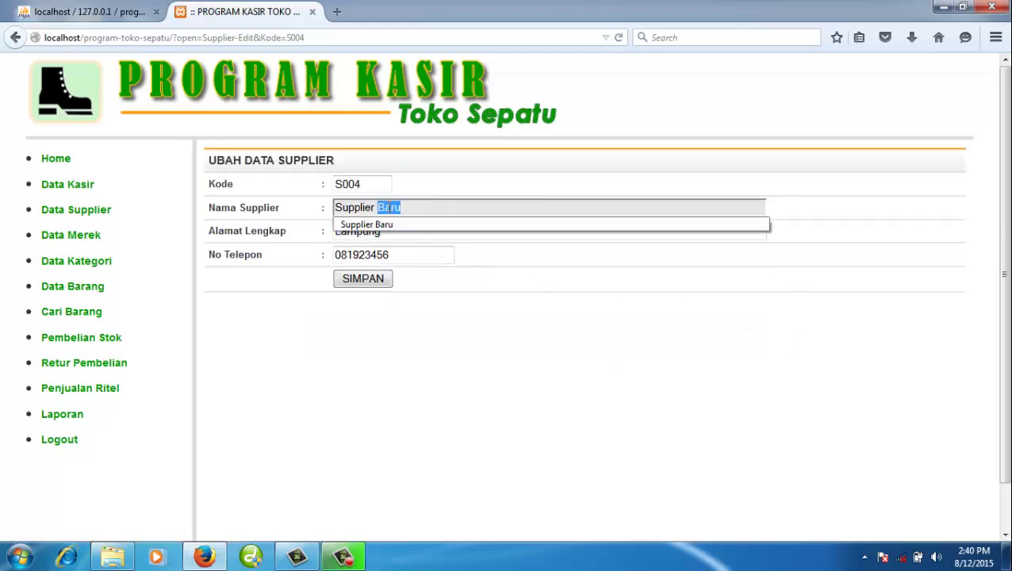
type("Lama")
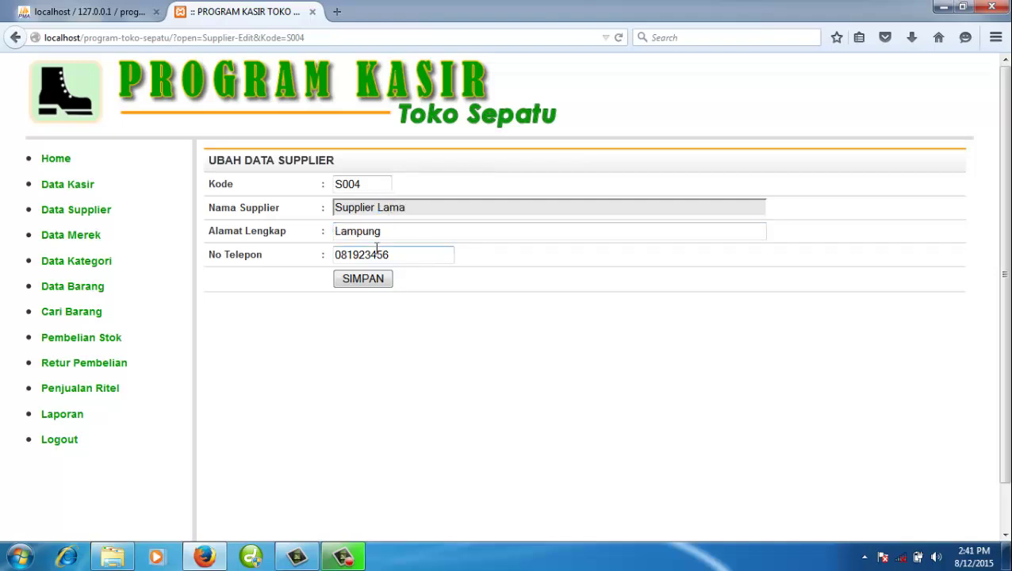
left_click(370, 282)
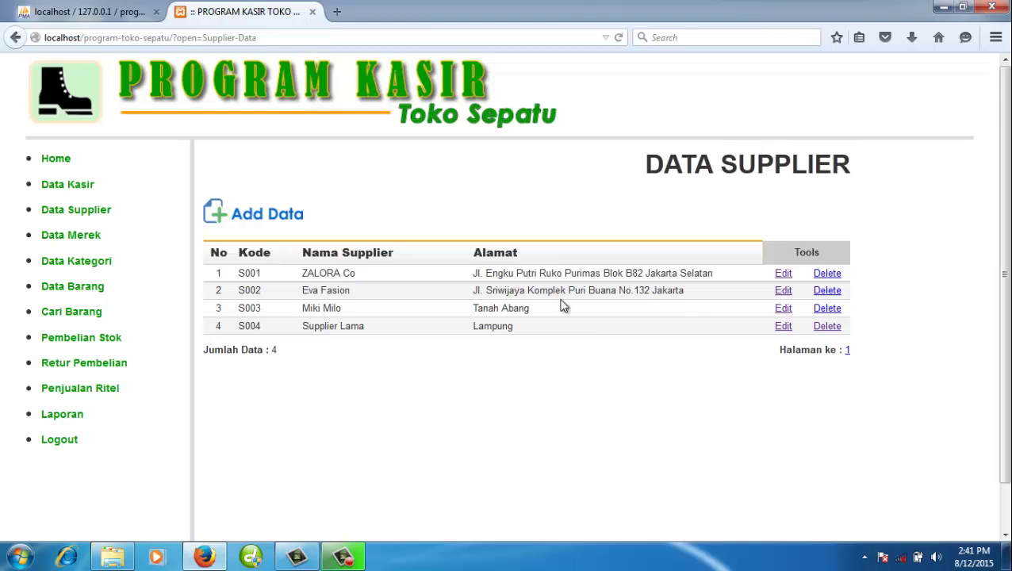
- Delete supplier S004, leaving three suppliers, then go to the Data Merek list
left_click(825, 326)
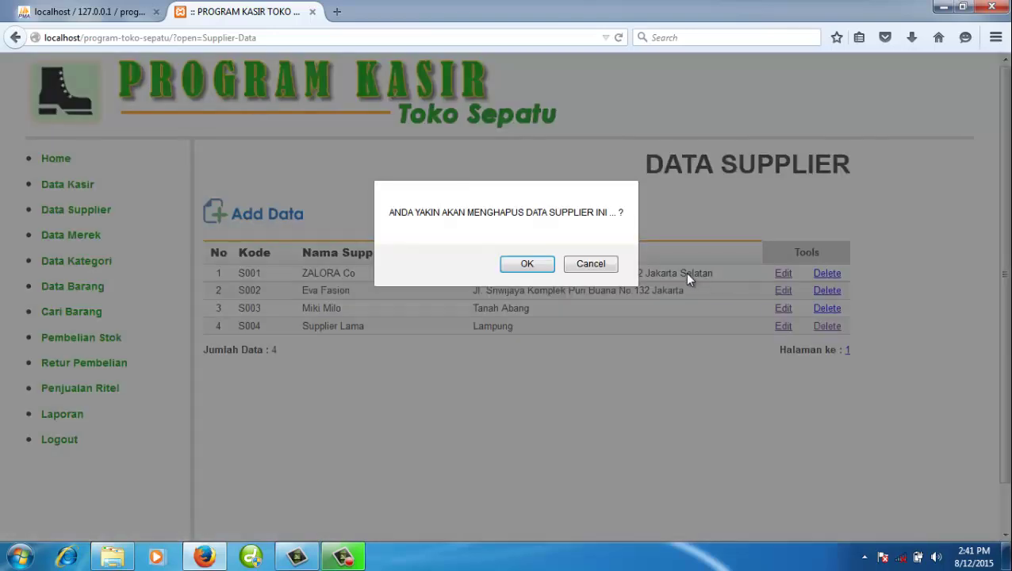
left_click(527, 268)
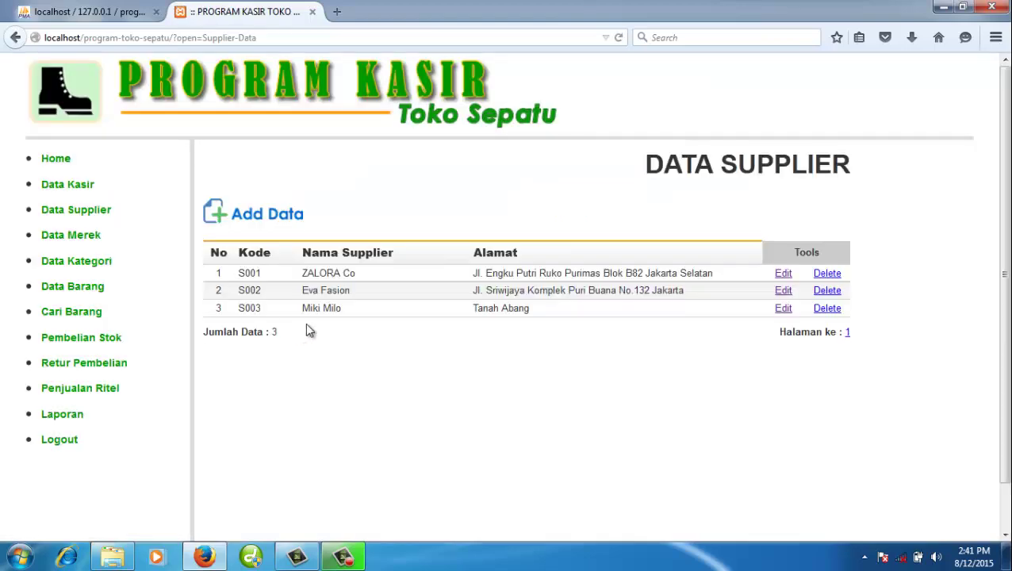
left_click(71, 235)
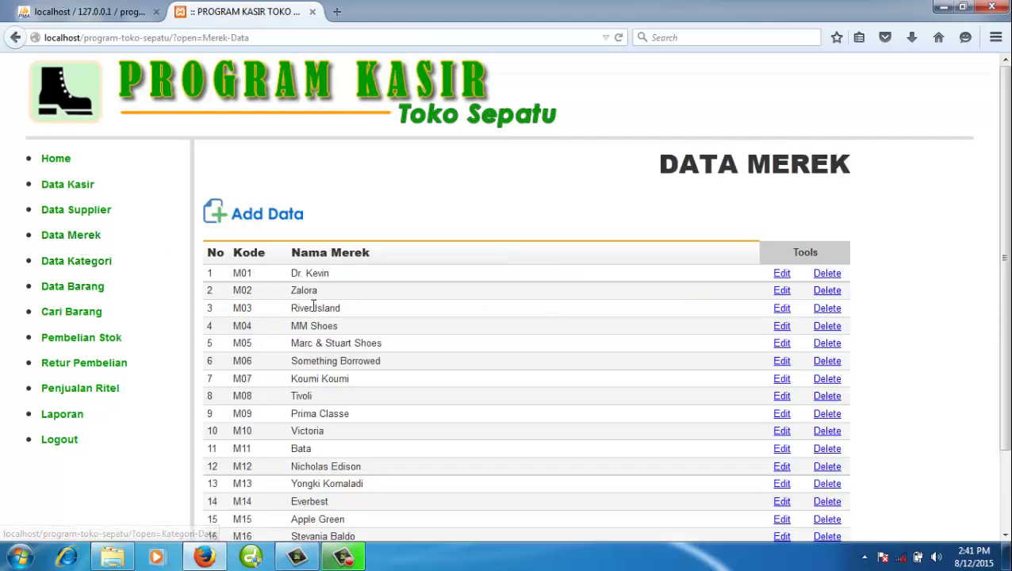
- Start adding a brand, then return to the brand list without saving
left_click(290, 223)
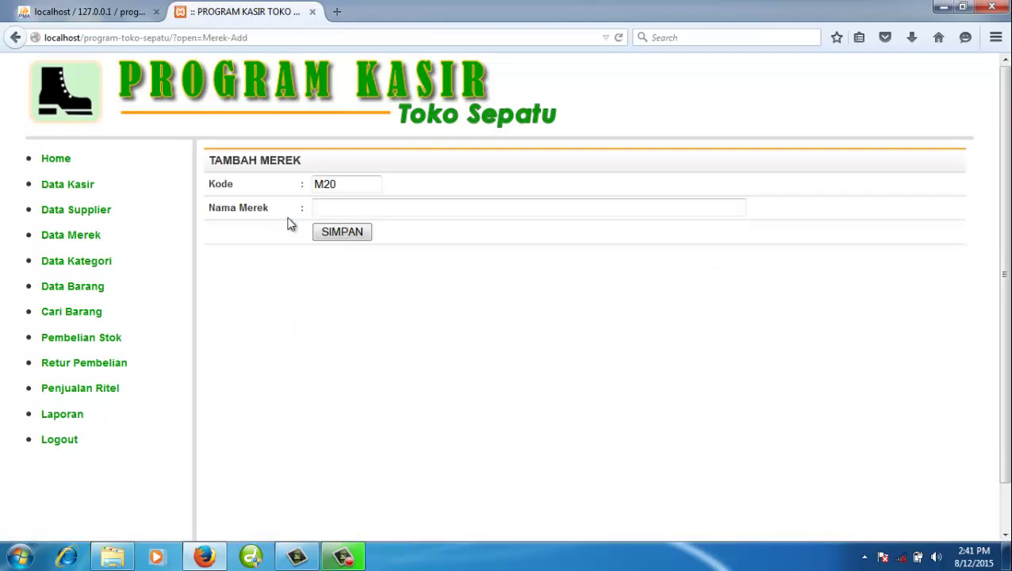
left_click(87, 233)
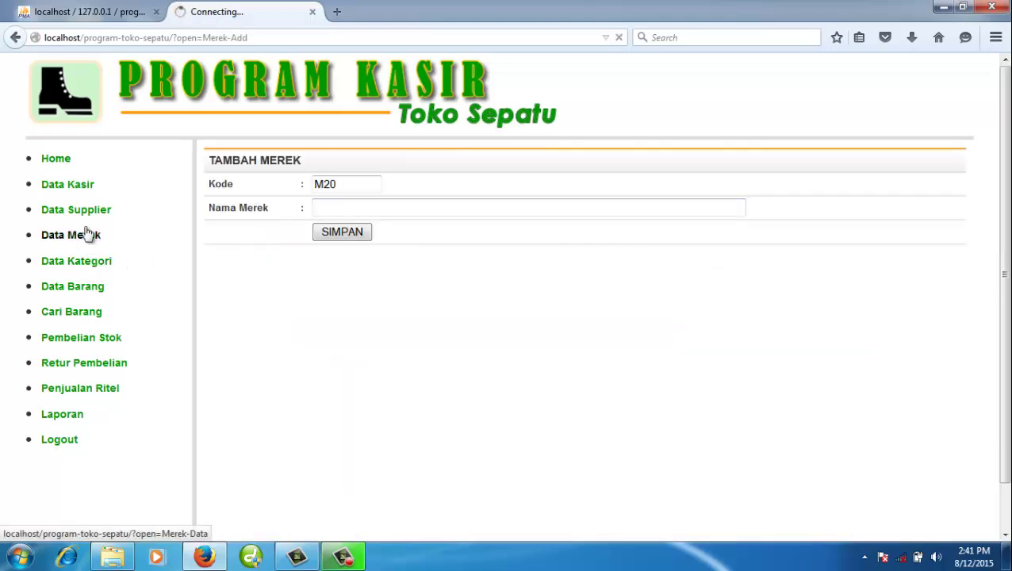
scroll(544, 364, "down", 2)
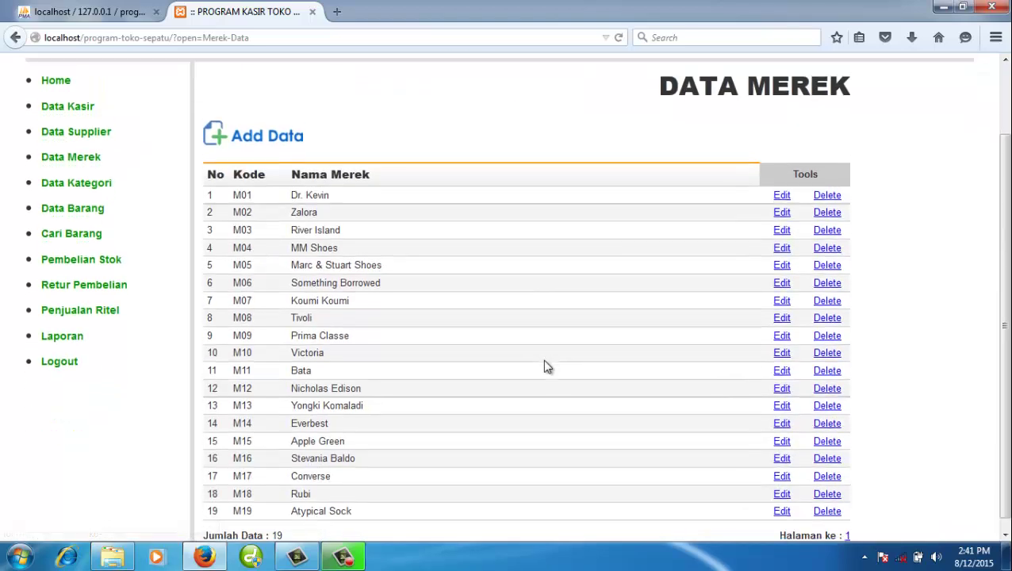
scroll(226, 316, "up", 2)
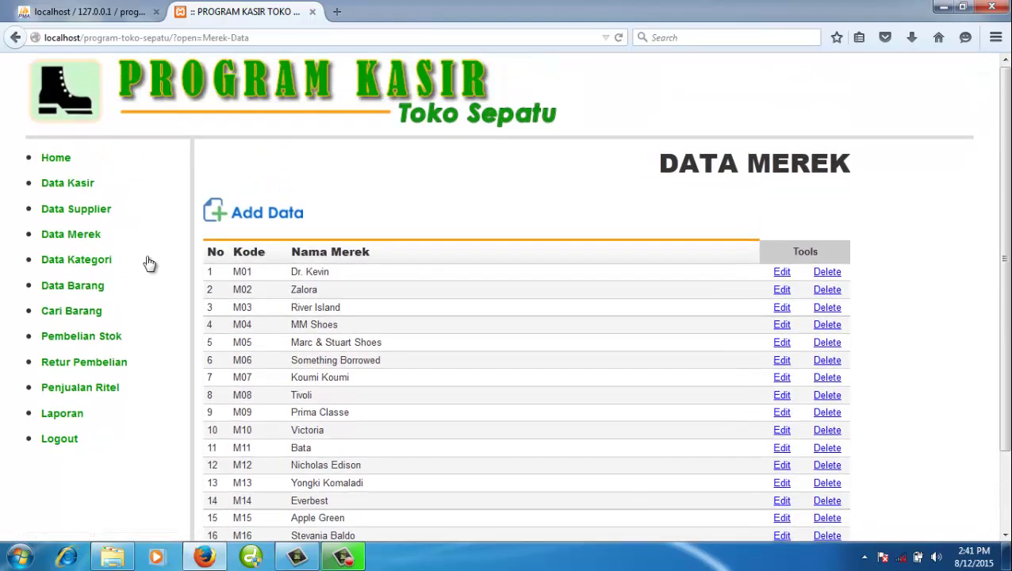
- In Data Kategori, add category K11 named 'Kategori Burung'
left_click(88, 264)
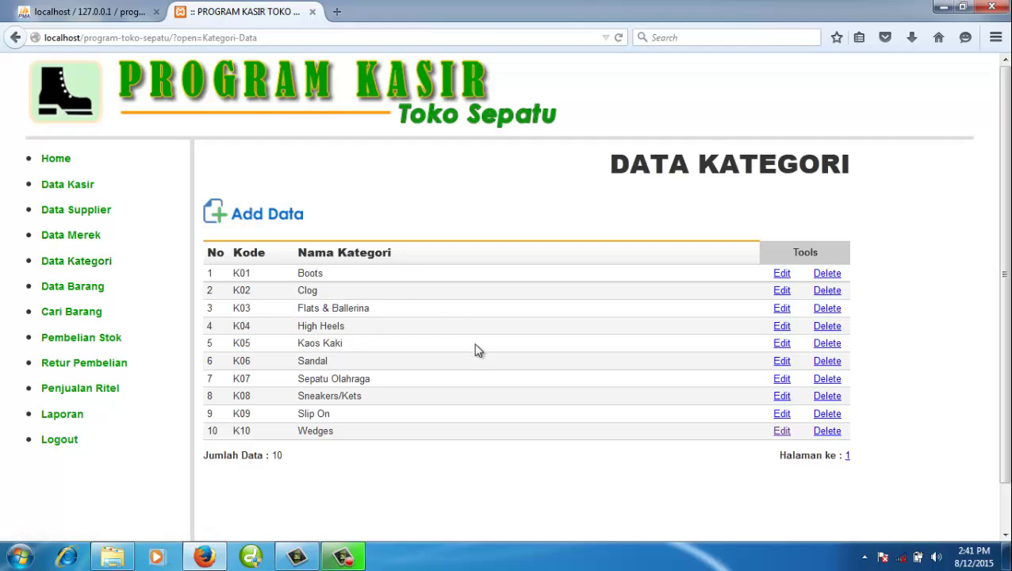
left_click(268, 212)
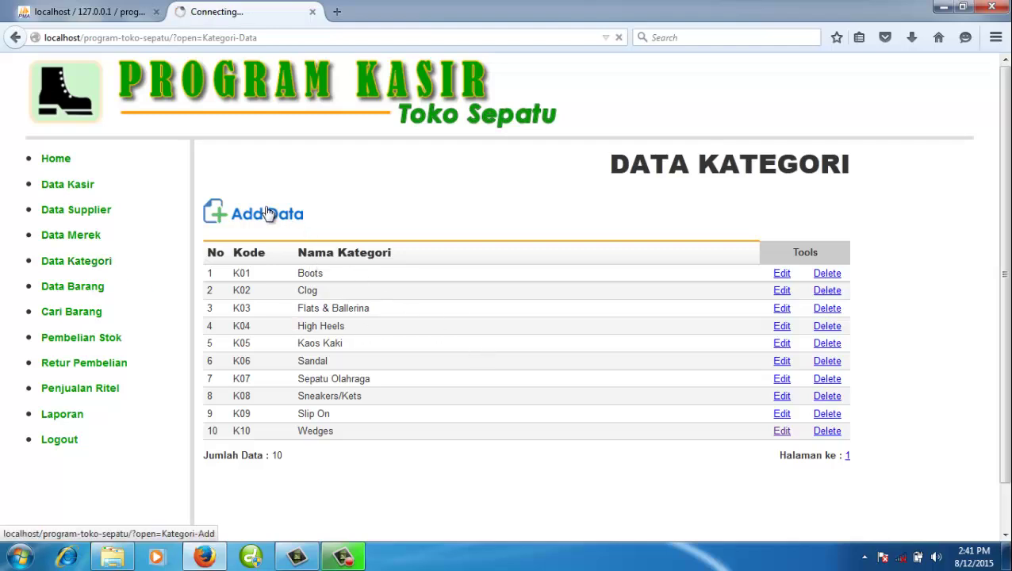
left_click(334, 207)
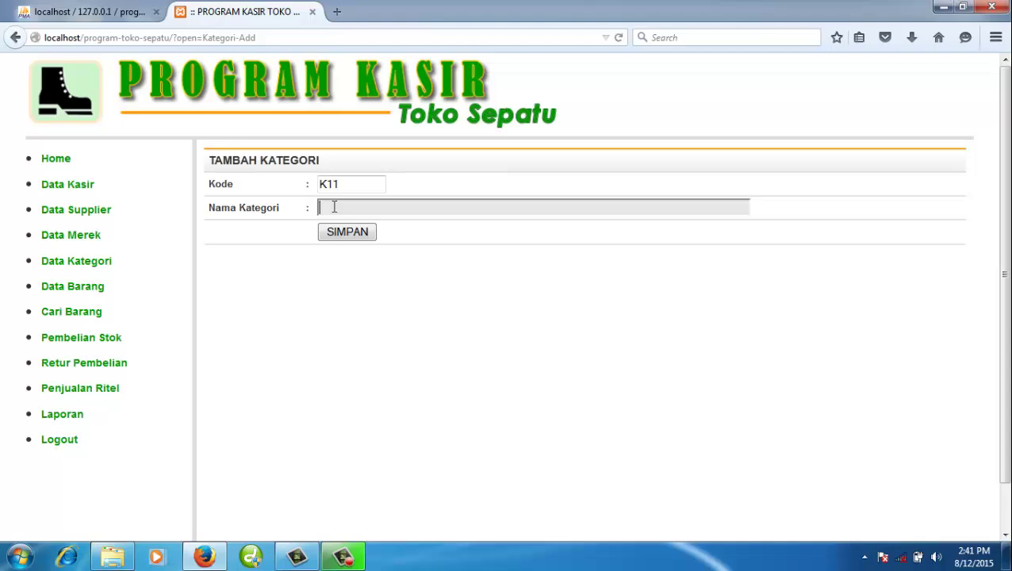
type("Kategori")
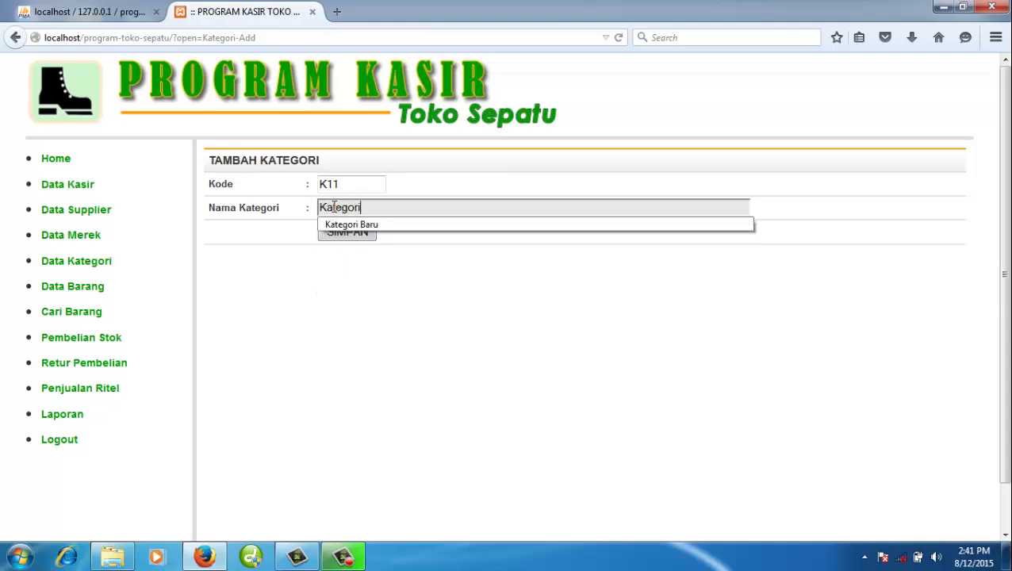
type(" Burung")
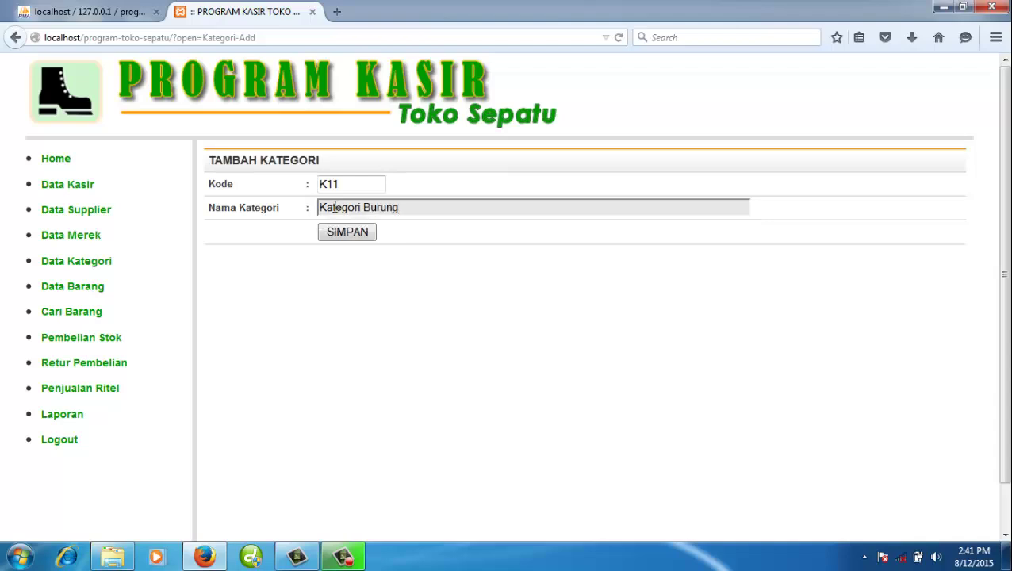
left_click(334, 233)
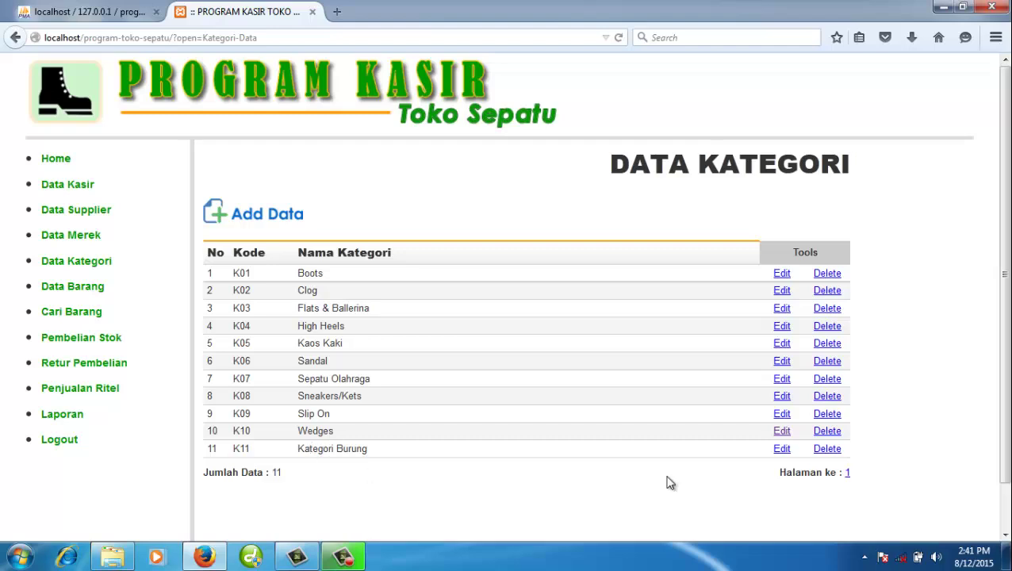
- Rename category K11 from 'Kategori Burung' to 'Kategori Barang'
left_click(781, 449)
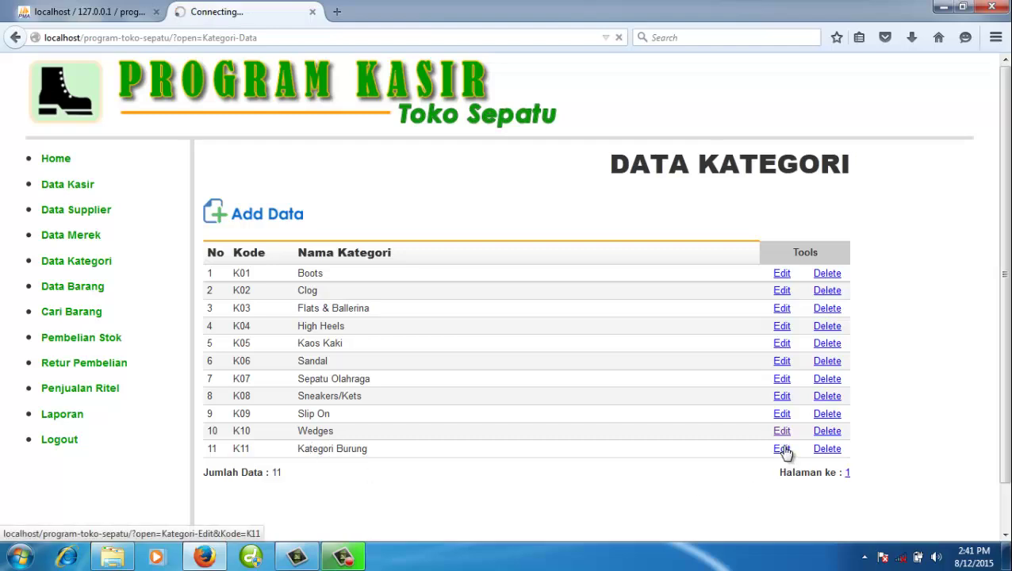
left_click(388, 207)
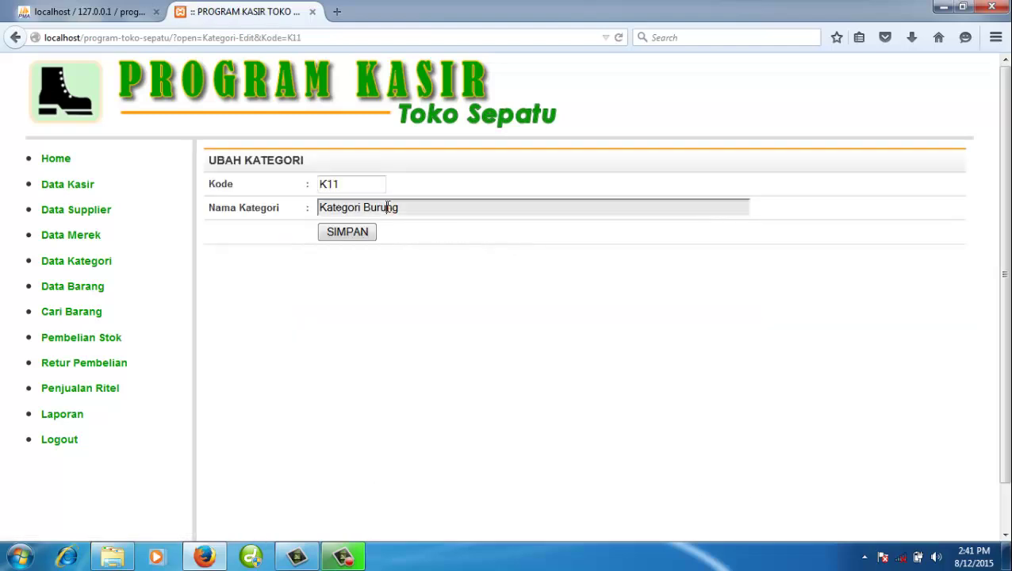
double_click(388, 207)
type("Barang")
key("Return")
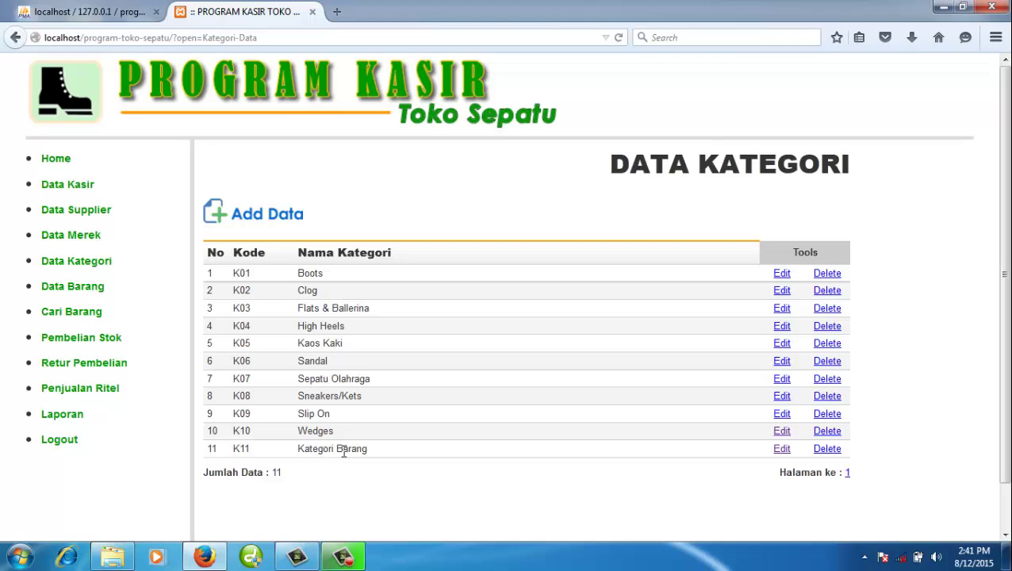
- Delete category K11 to get back to ten categories, then go to Data Barang
double_click(343, 449)
left_click(828, 450)
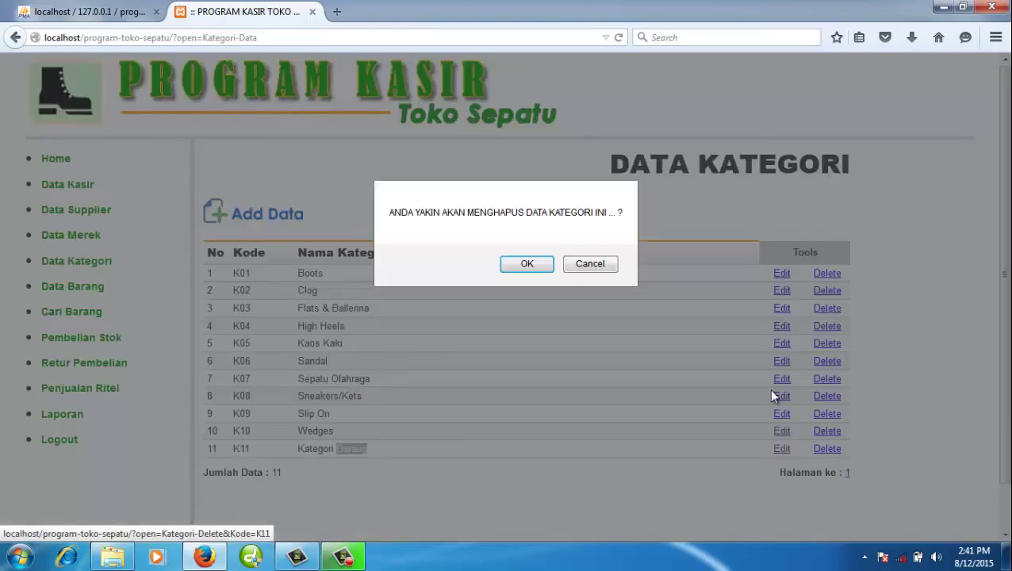
left_click(527, 266)
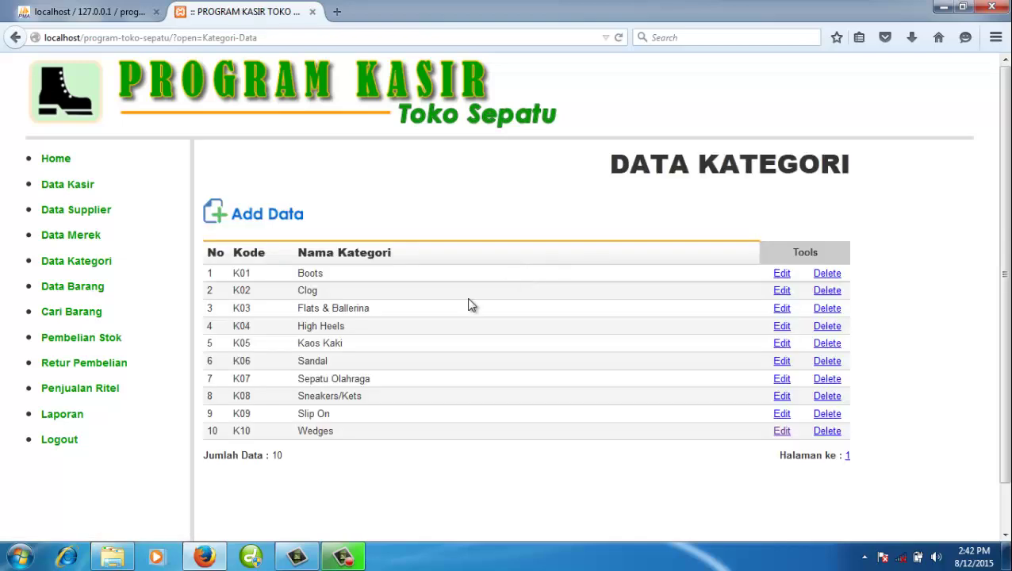
left_click(89, 291)
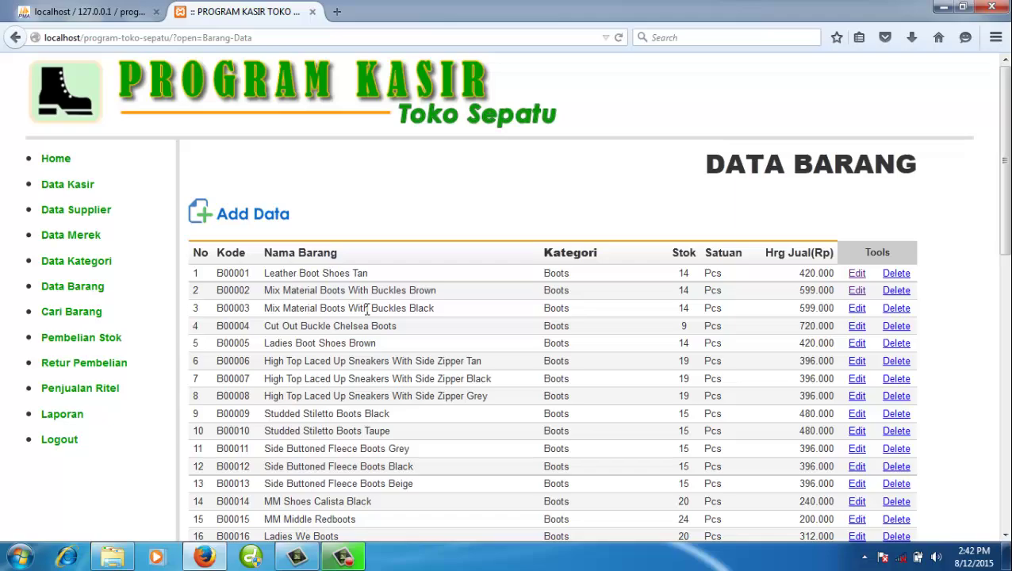
- Scroll through Data Barang and highlight the total count of 120 items
scroll(366, 309, "down", 14)
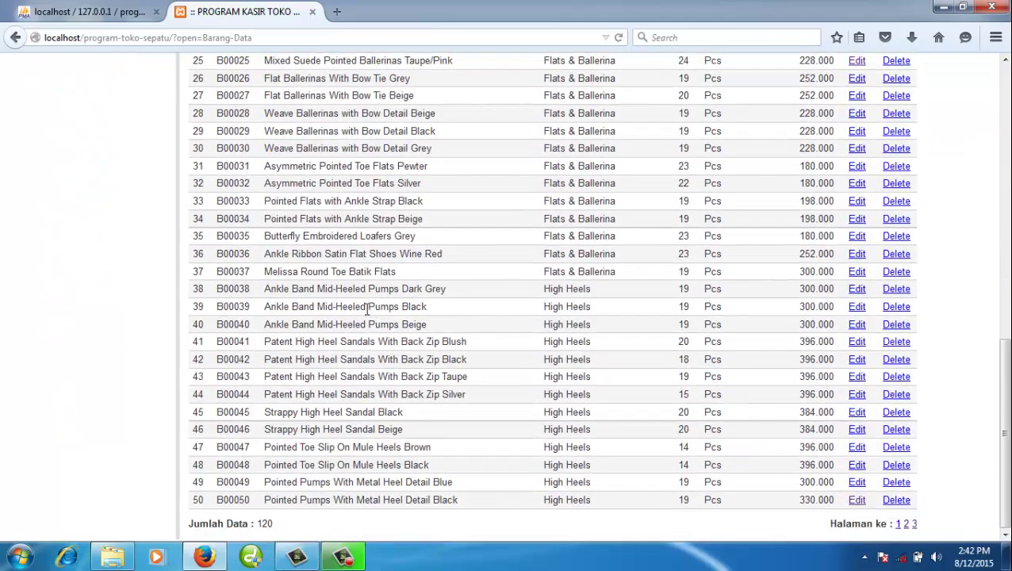
scroll(364, 320, "up", 14)
scroll(352, 304, "down", 14)
double_click(265, 525)
left_click(334, 427)
scroll(479, 419, "up", 10)
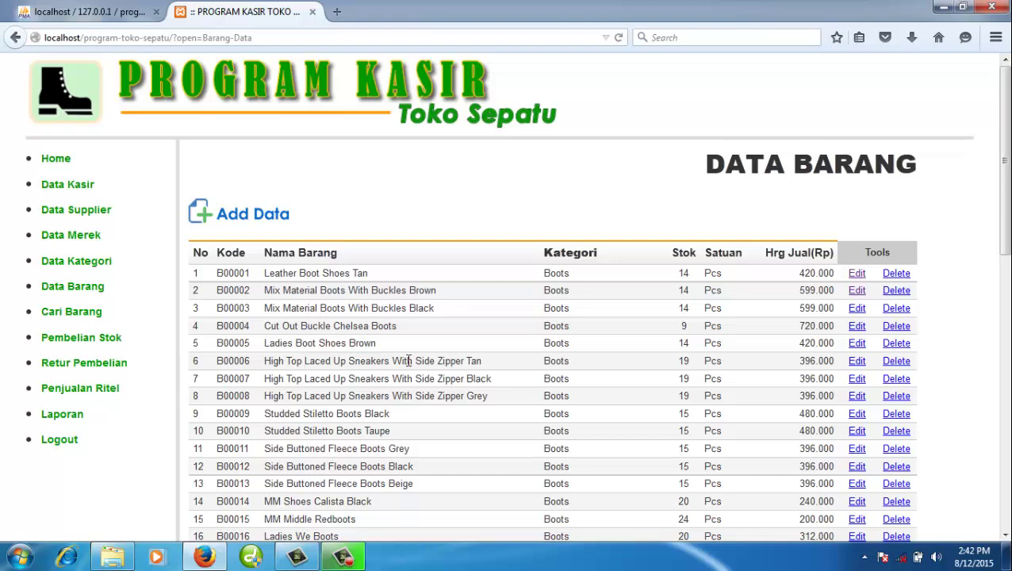
scroll(469, 379, "down", 10)
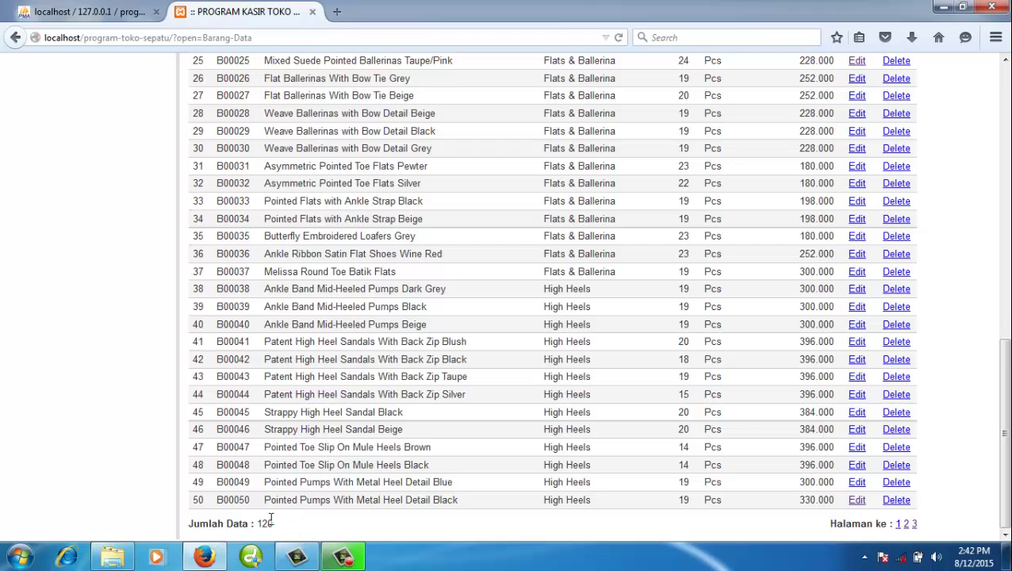
double_click(266, 523)
left_click(308, 515)
double_click(266, 523)
left_click(318, 520)
double_click(283, 499)
left_click(303, 519)
- Review product names in the top rows, then go to page 2 starting at item 51
scroll(390, 395, "up", 10)
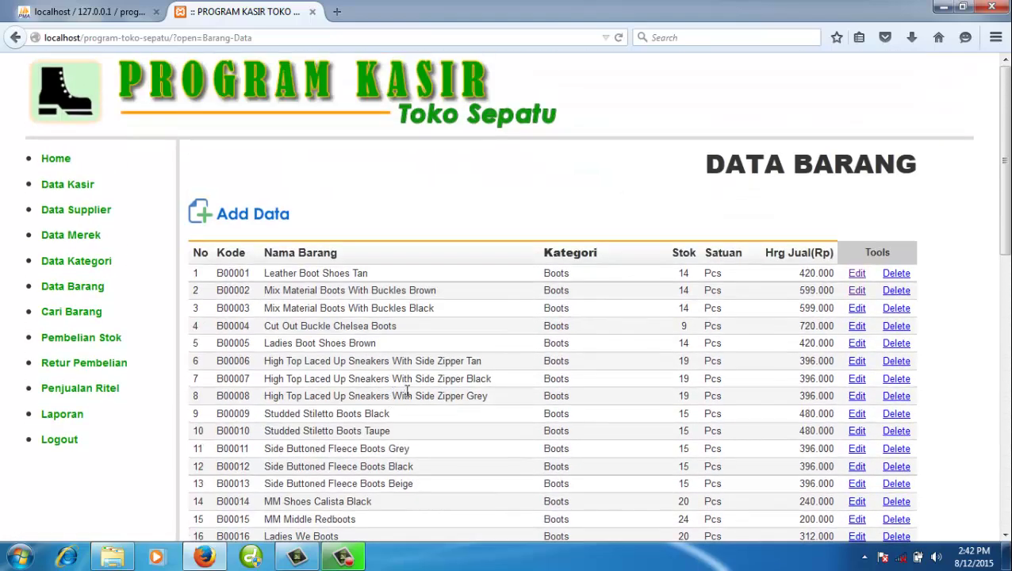
double_click(478, 379)
double_click(474, 362)
scroll(484, 409, "down", 10)
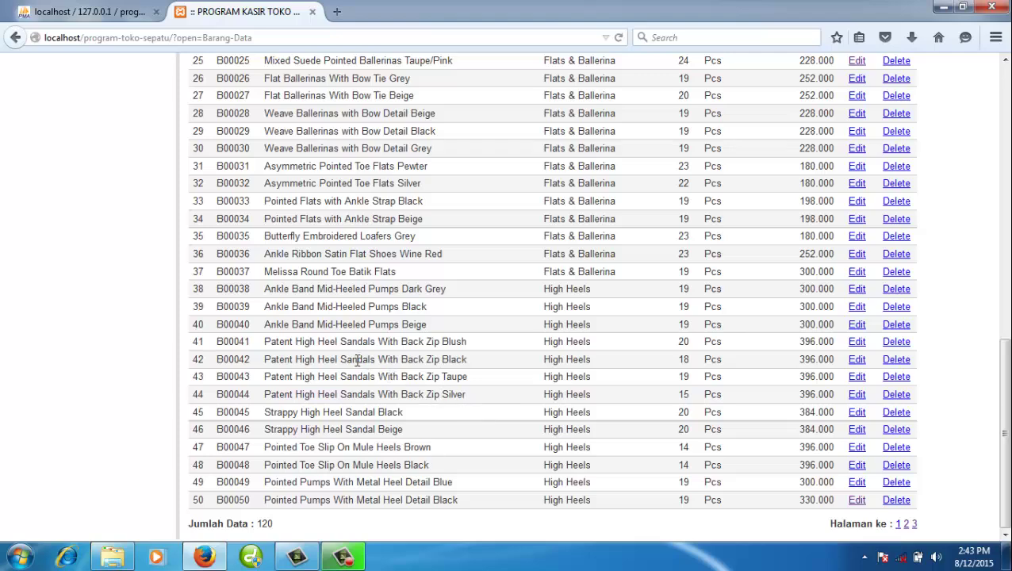
scroll(297, 343, "up", 10)
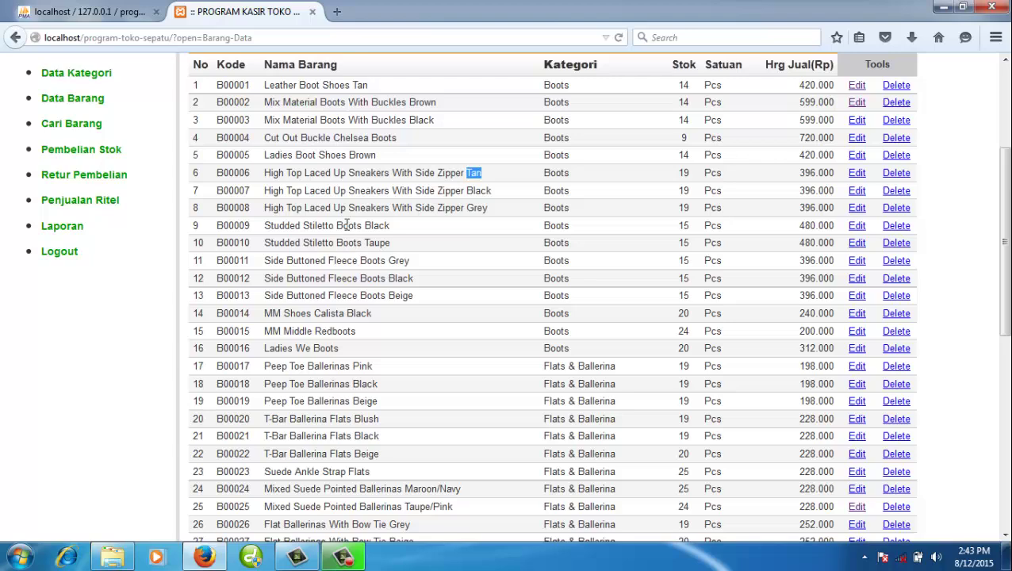
double_click(347, 226)
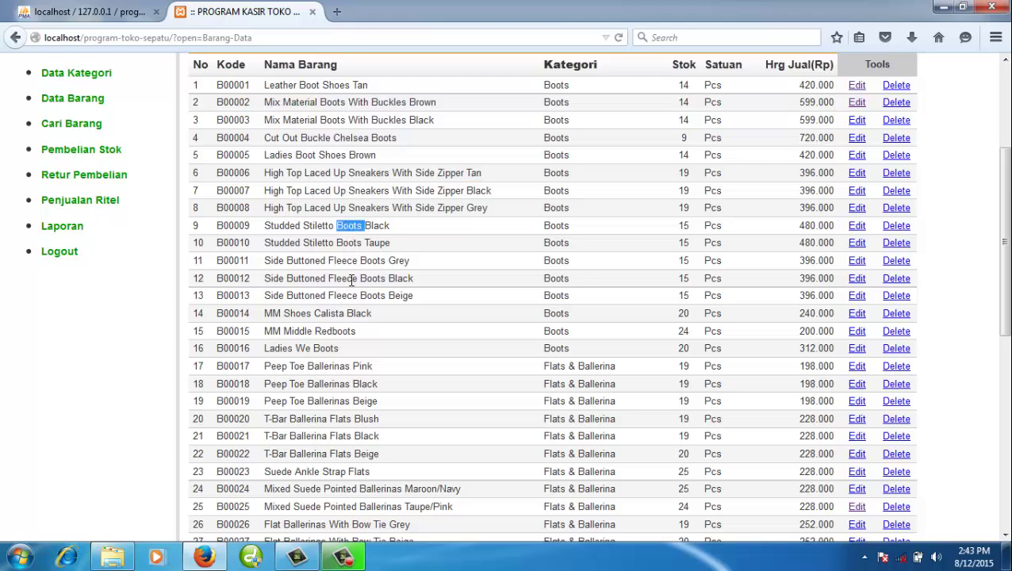
scroll(351, 281, "up", 2)
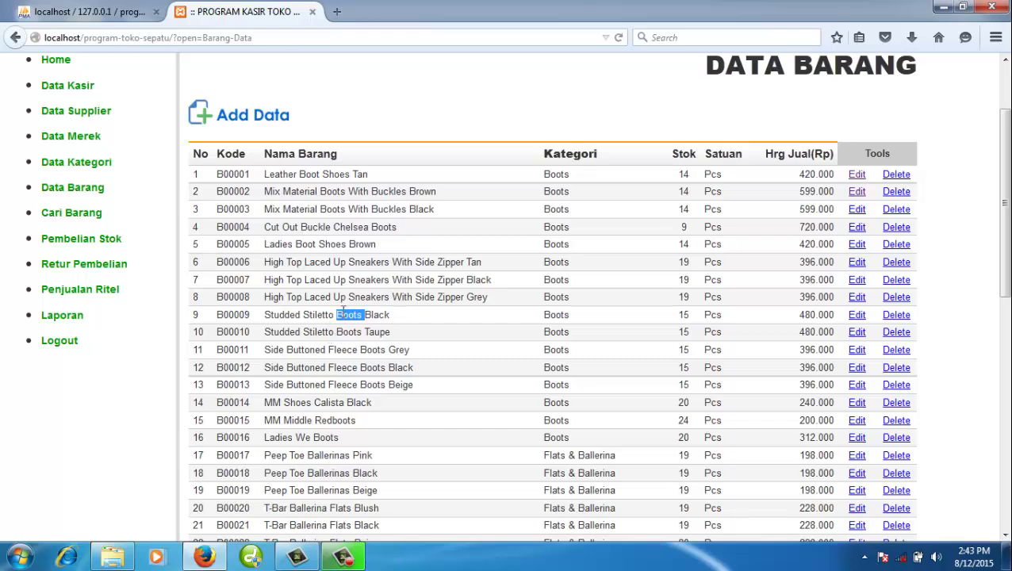
left_click(319, 314)
scroll(363, 317, "up", 2)
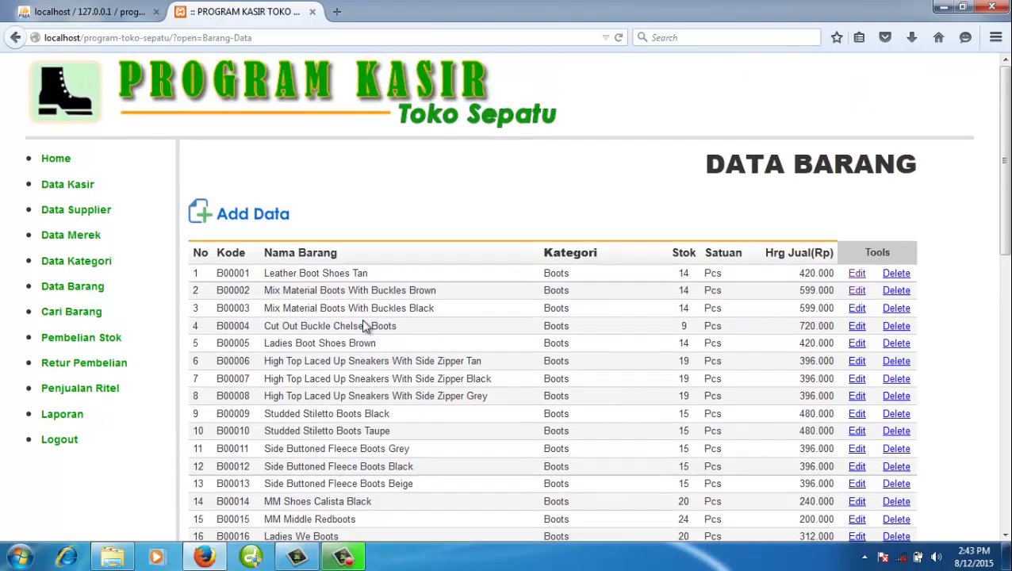
double_click(360, 310)
scroll(437, 364, "down", 10)
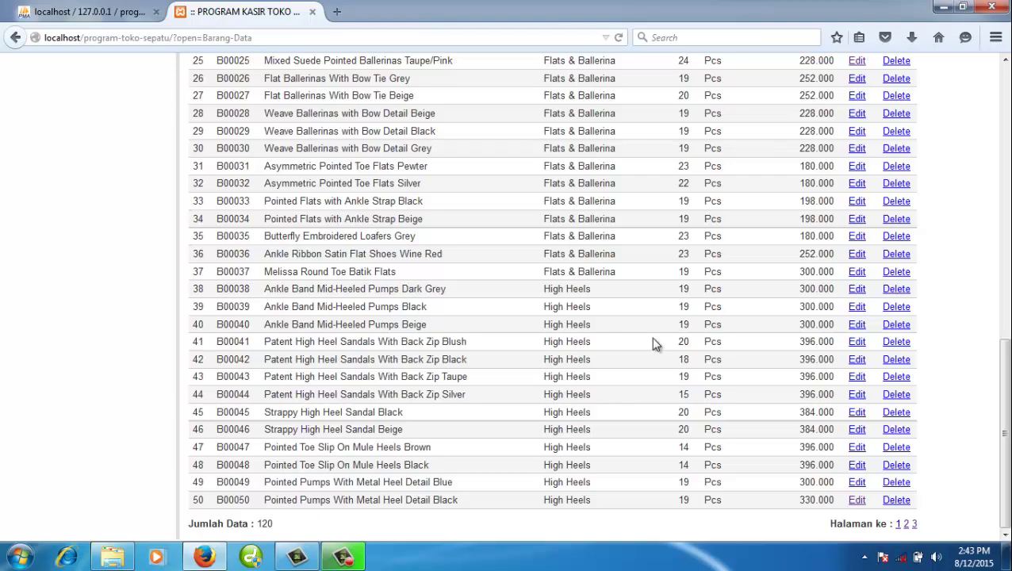
scroll(394, 323, "up", 5)
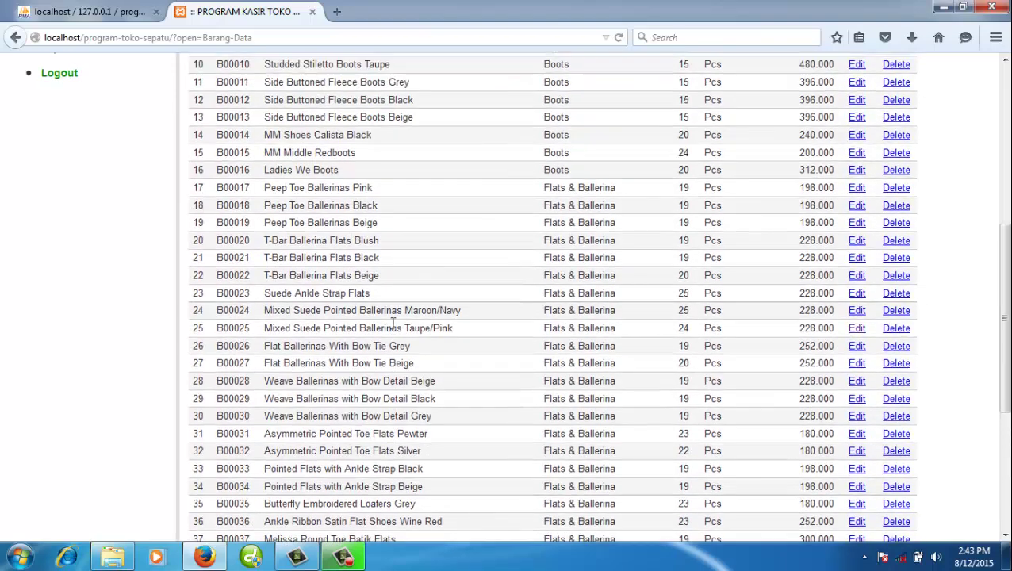
scroll(392, 323, "up", 7)
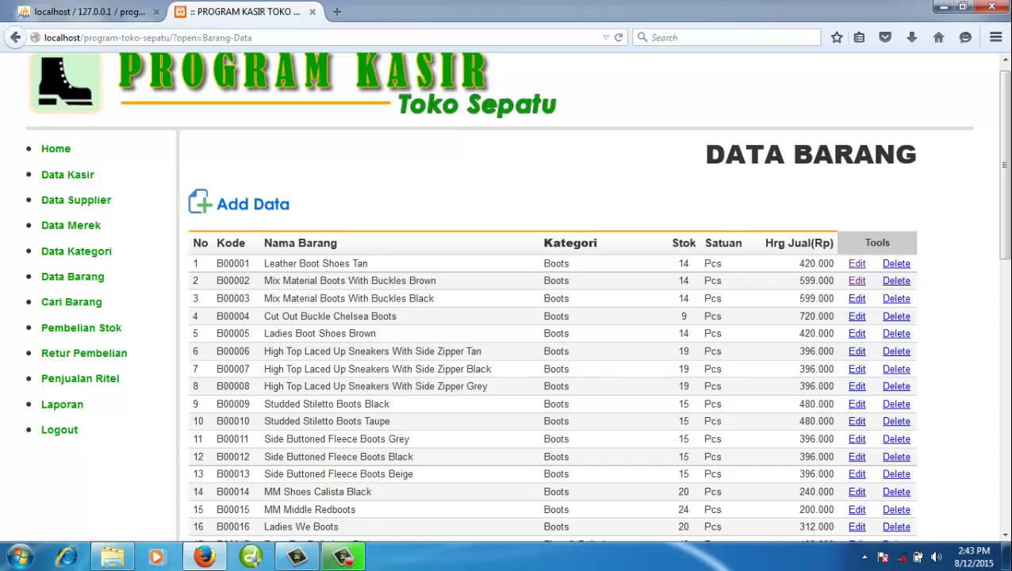
left_click_drag(1003, 238, 1002, 524)
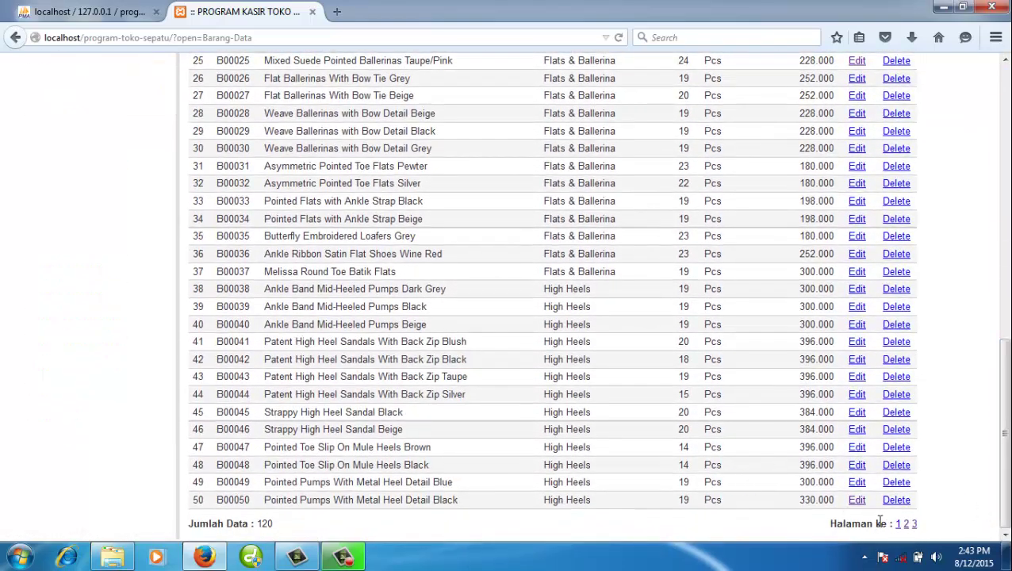
left_click(906, 524)
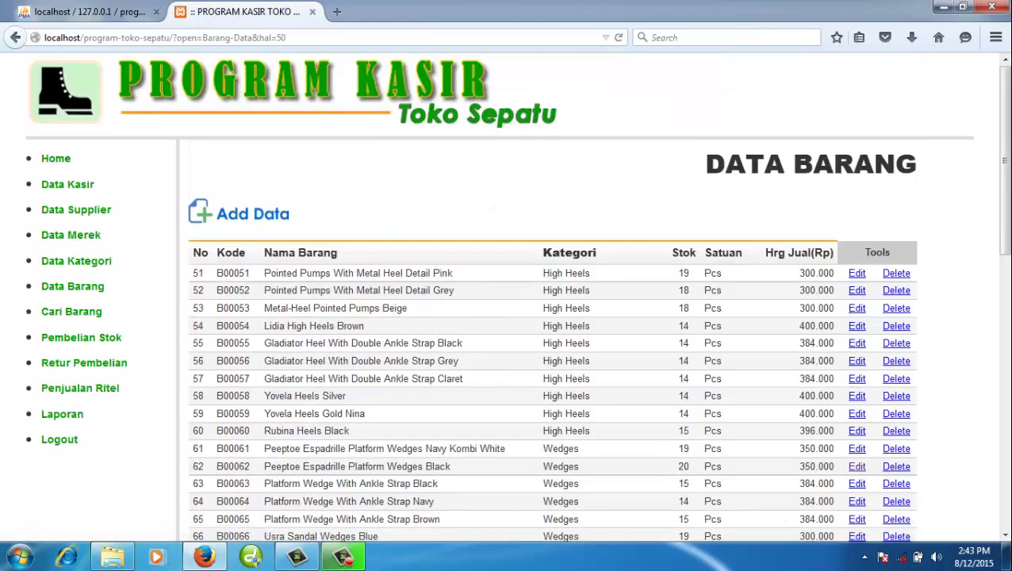
- Reload page 2 of Data Barang, then move to page 3 showing items 101–120
left_click_drag(1005, 219, 1006, 488)
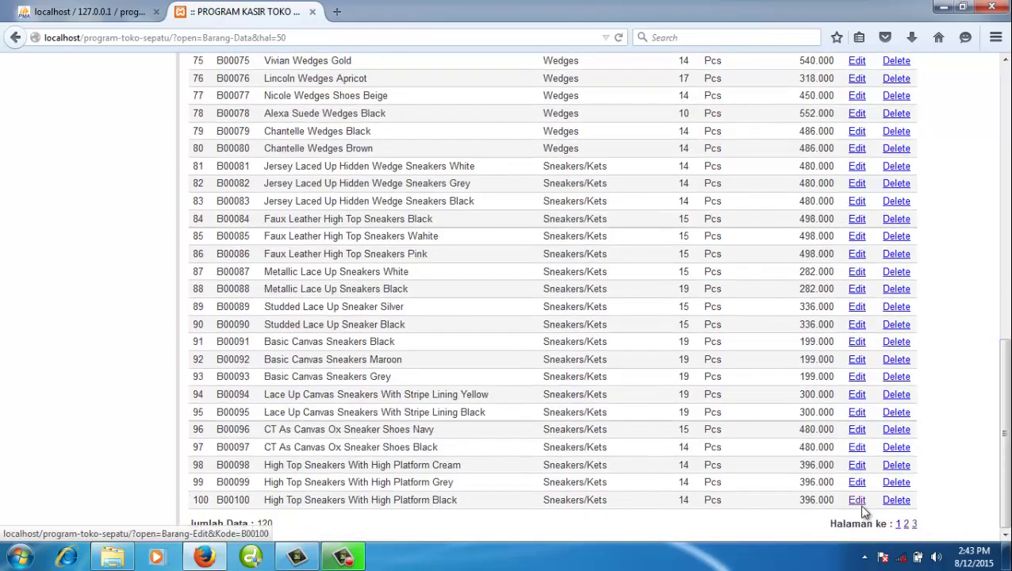
left_click(916, 520)
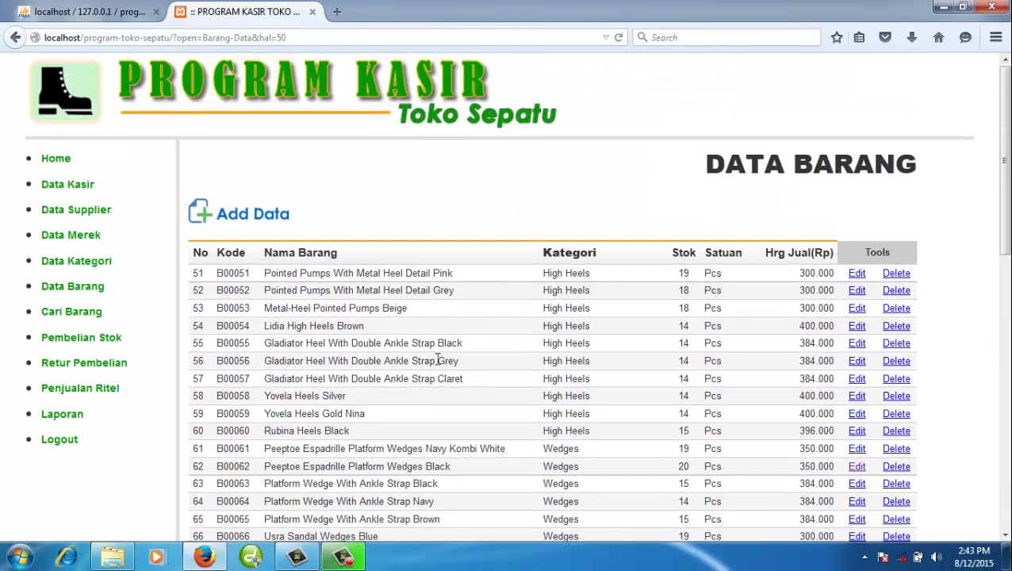
scroll(411, 337, "down", 10)
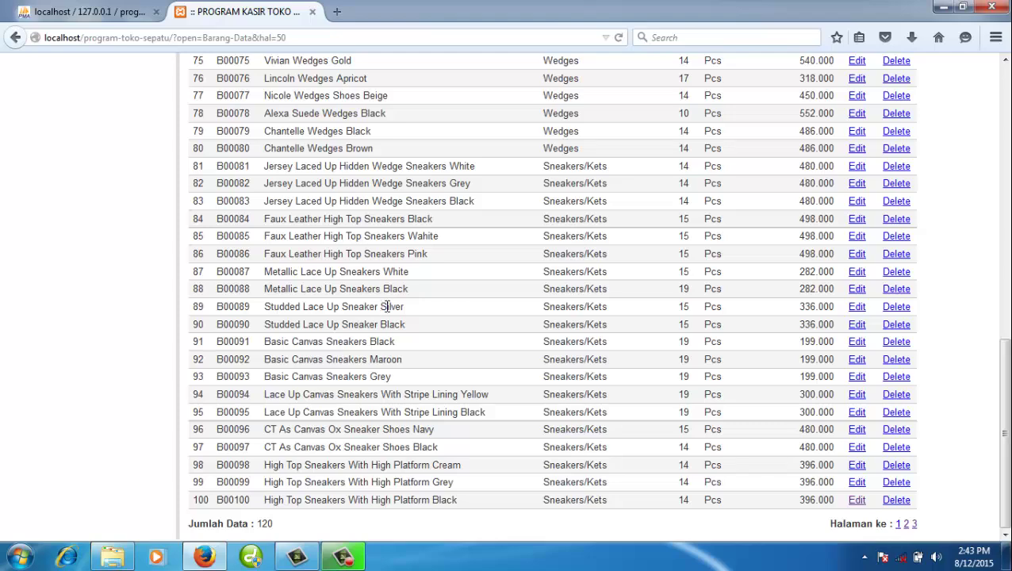
left_click(913, 523)
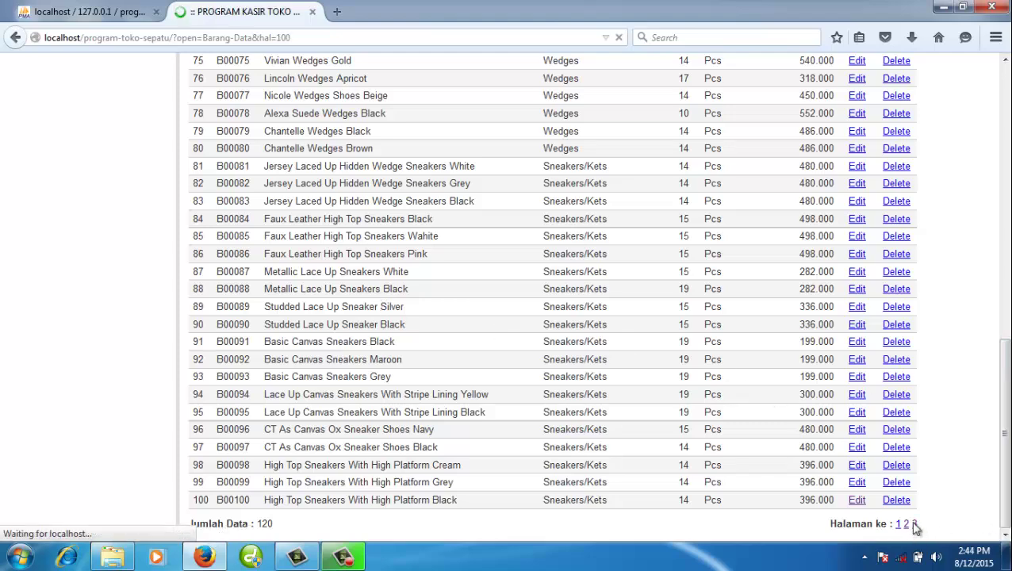
scroll(538, 342, "down", 3)
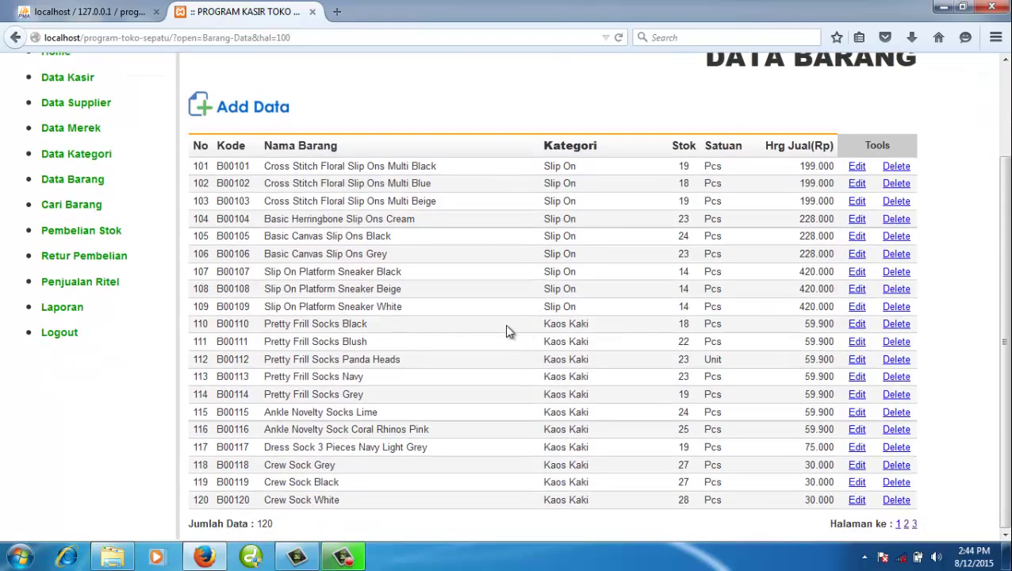
scroll(483, 325, "up", 3)
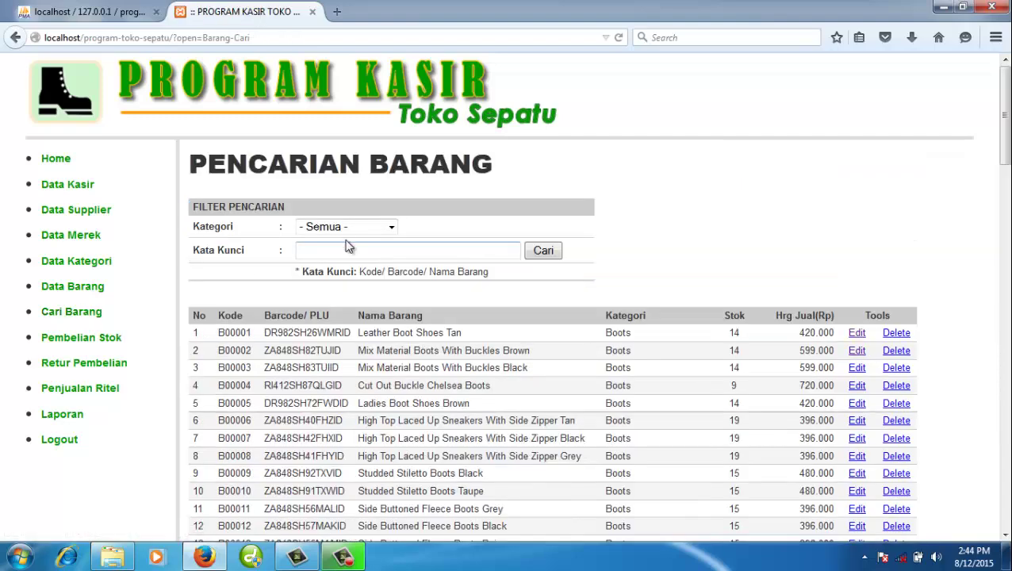
- Run the Pencarian Barang search with category Boots, then return to the Data Barang list
left_click(349, 227)
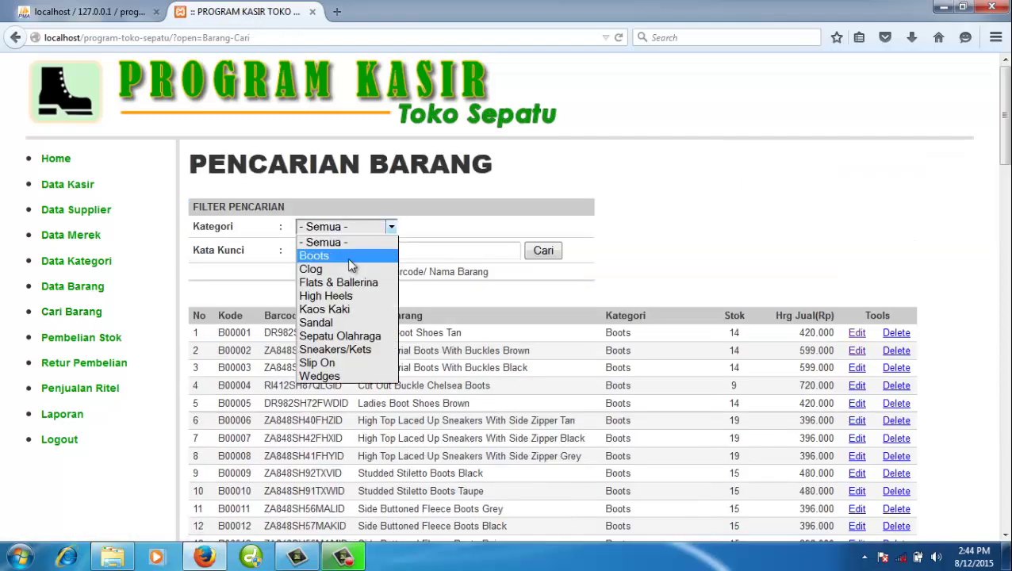
left_click(348, 256)
left_click(541, 258)
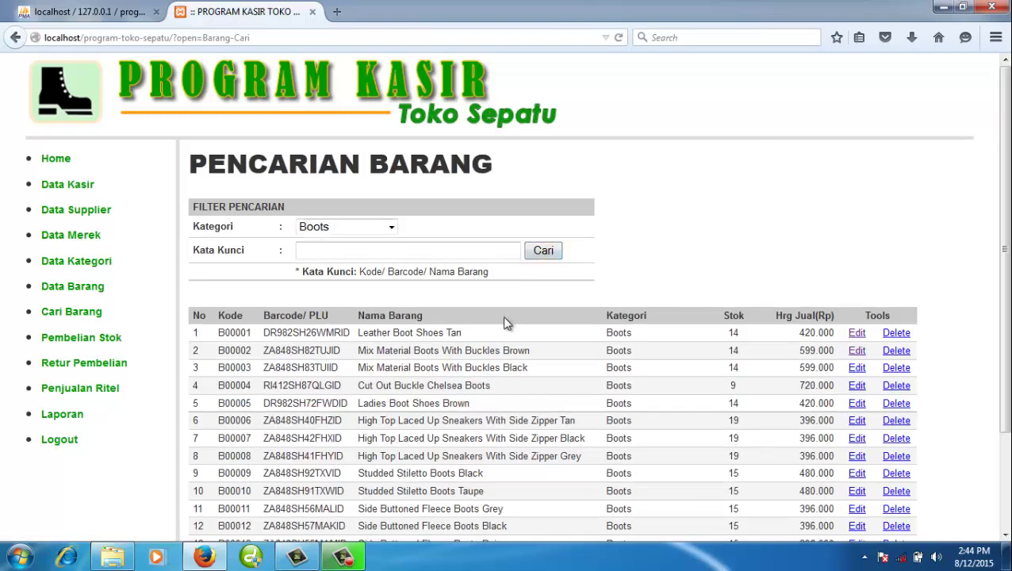
scroll(506, 320, "down", 3)
scroll(506, 320, "up", 3)
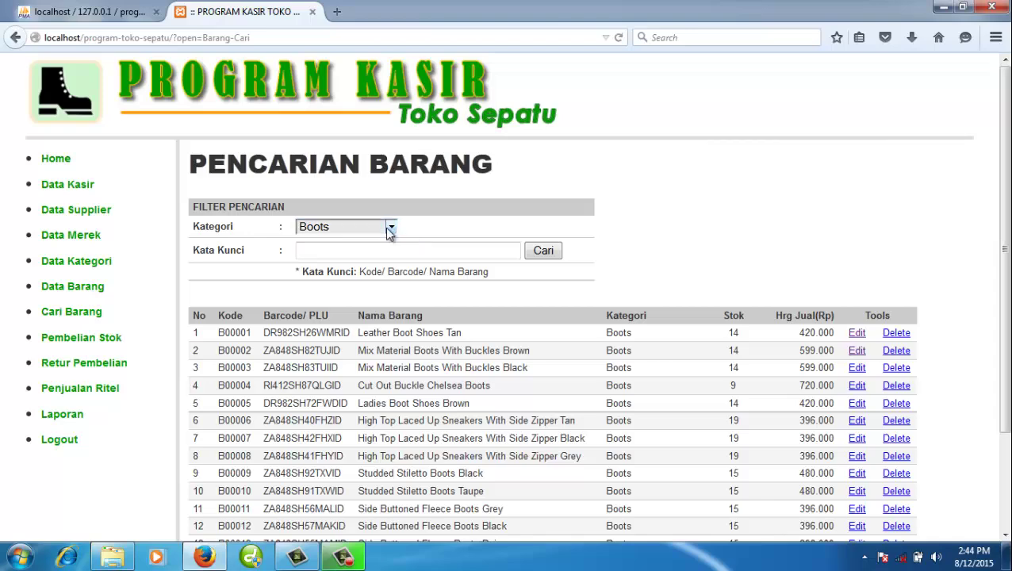
left_click(385, 227)
left_click(444, 287)
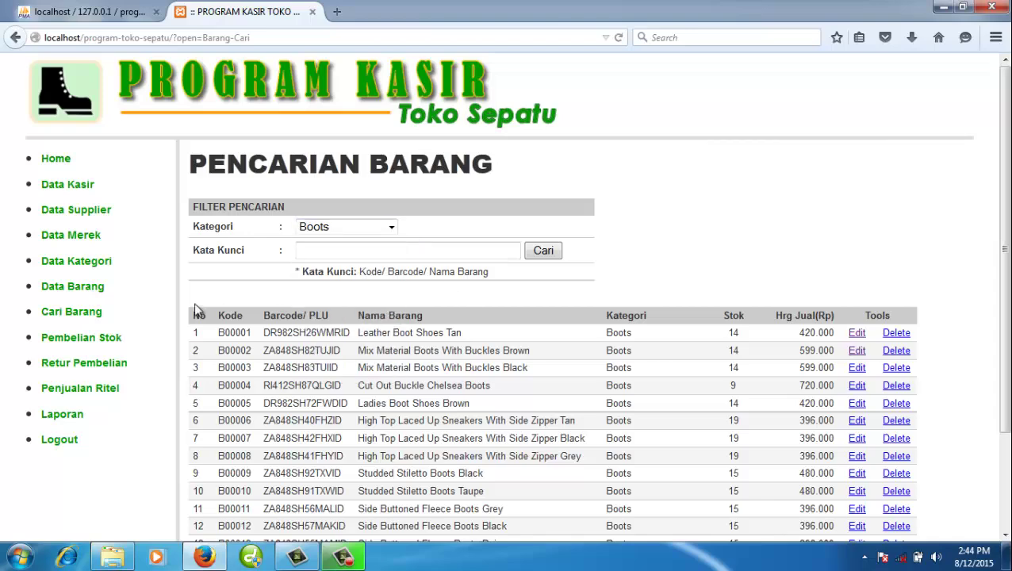
left_click(66, 287)
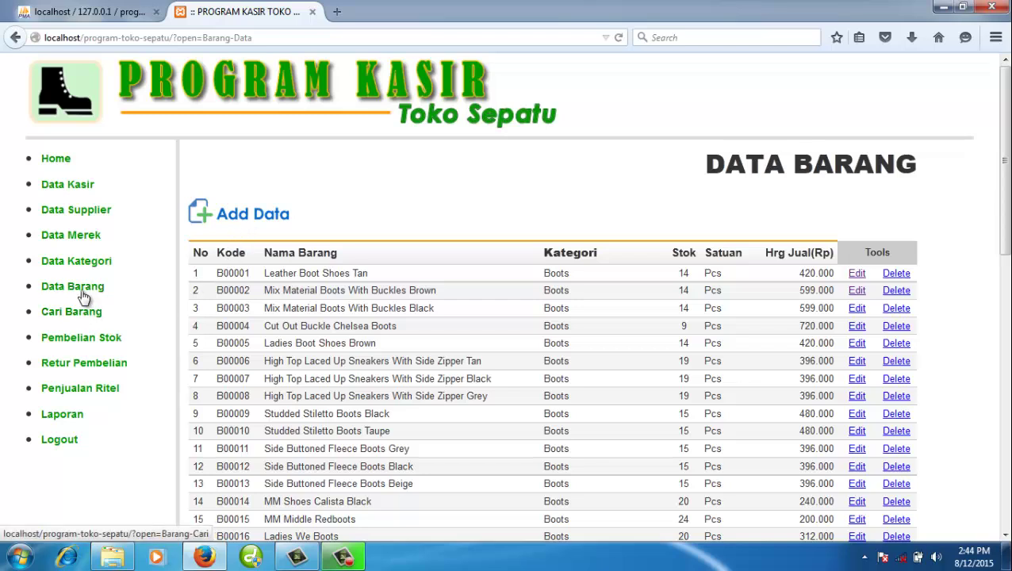
- Start a new item and try the Barcode/PLU field's earlier barcode suggestions
left_click(279, 215)
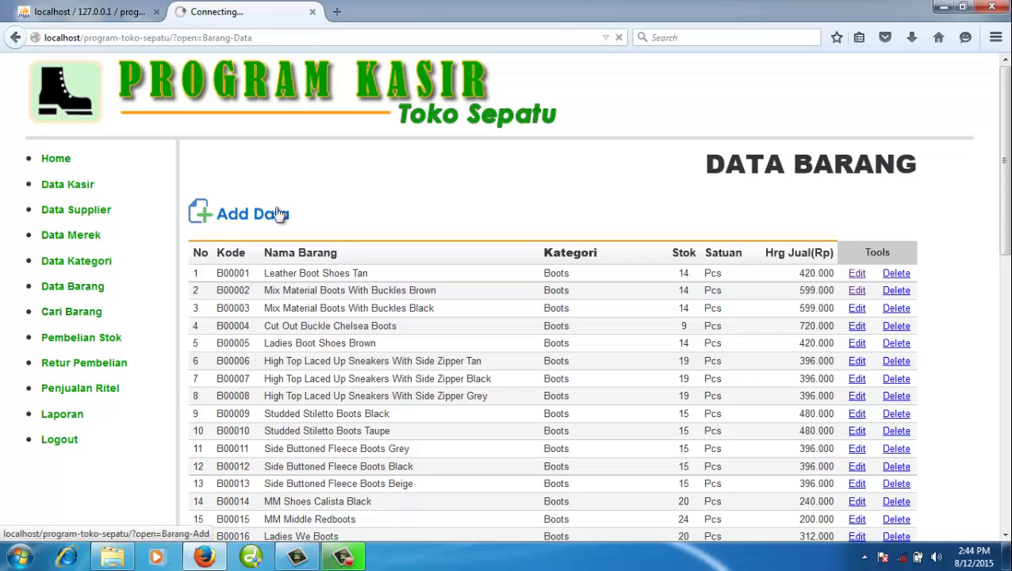
left_click(350, 207)
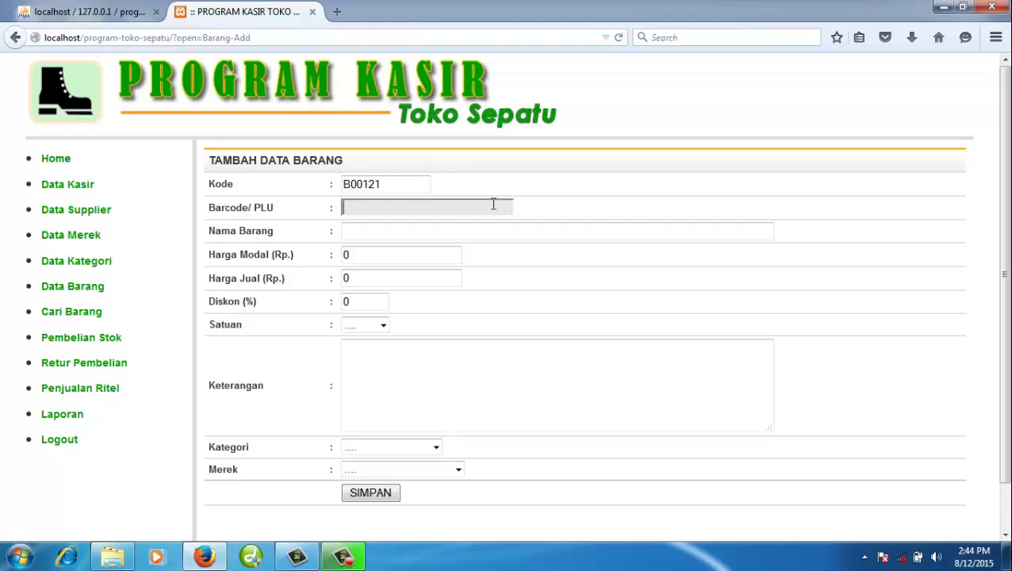
left_click(347, 205)
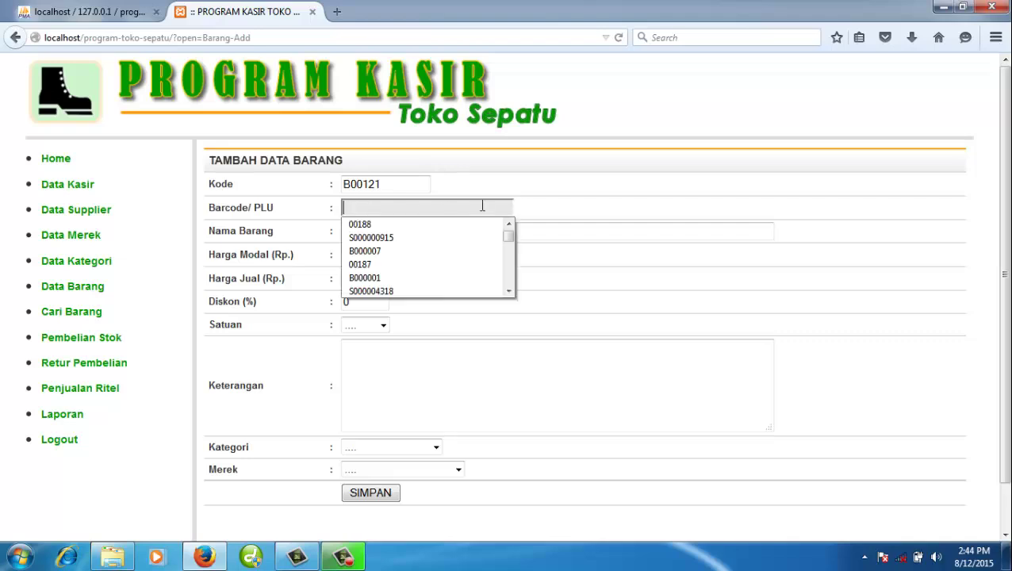
left_click(554, 213)
left_click(554, 212)
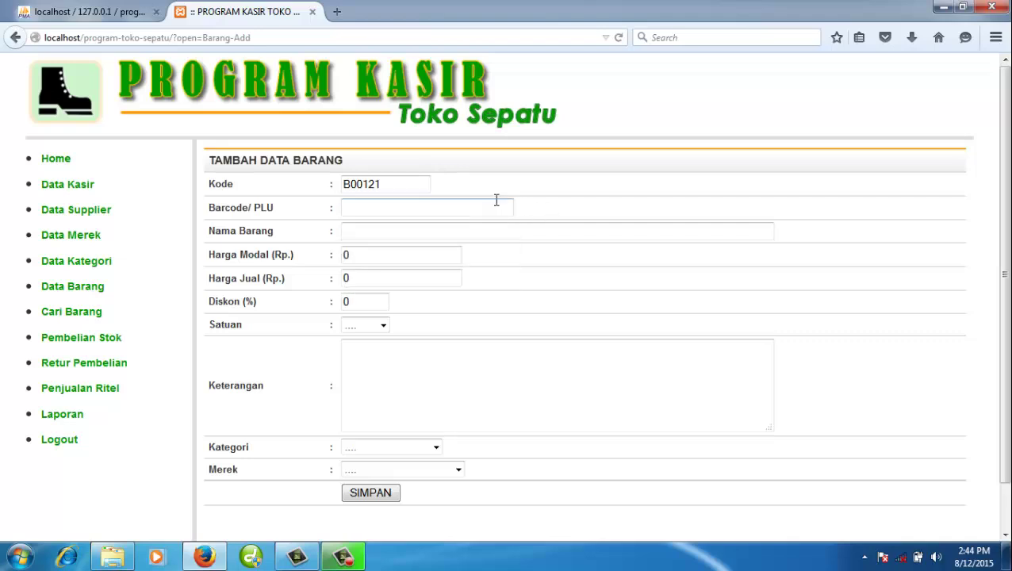
left_click(482, 205)
left_click(560, 216)
left_click(511, 205)
left_click(400, 233)
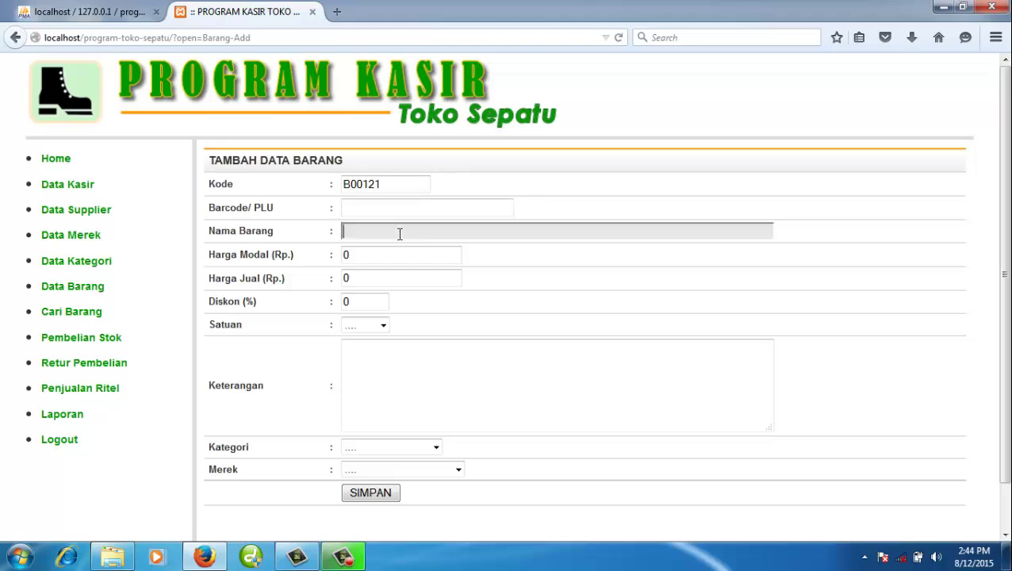
- Look over the available units, categories and brands without changing them
left_click(397, 259)
left_click(391, 282)
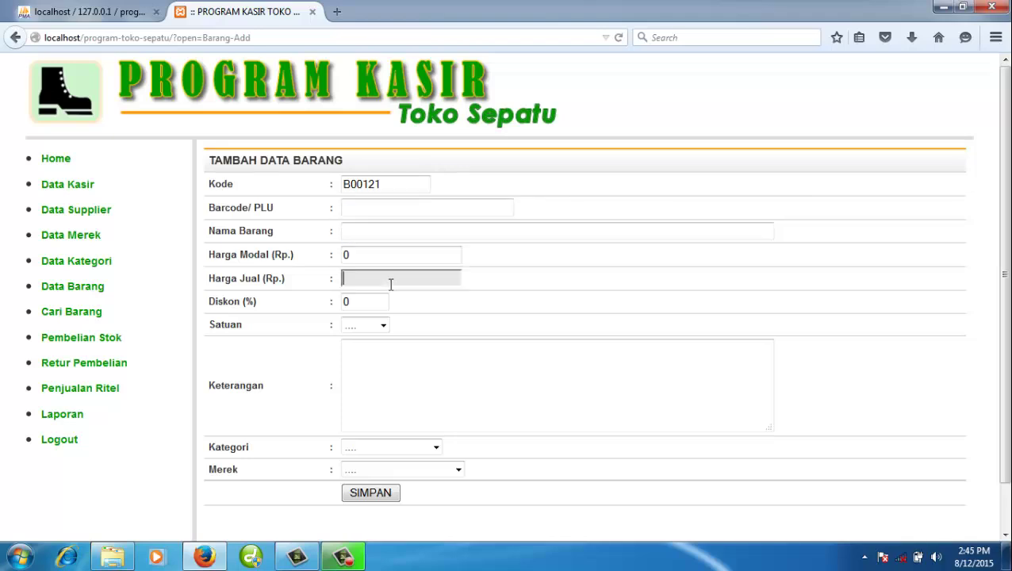
left_click(384, 330)
left_click(446, 335)
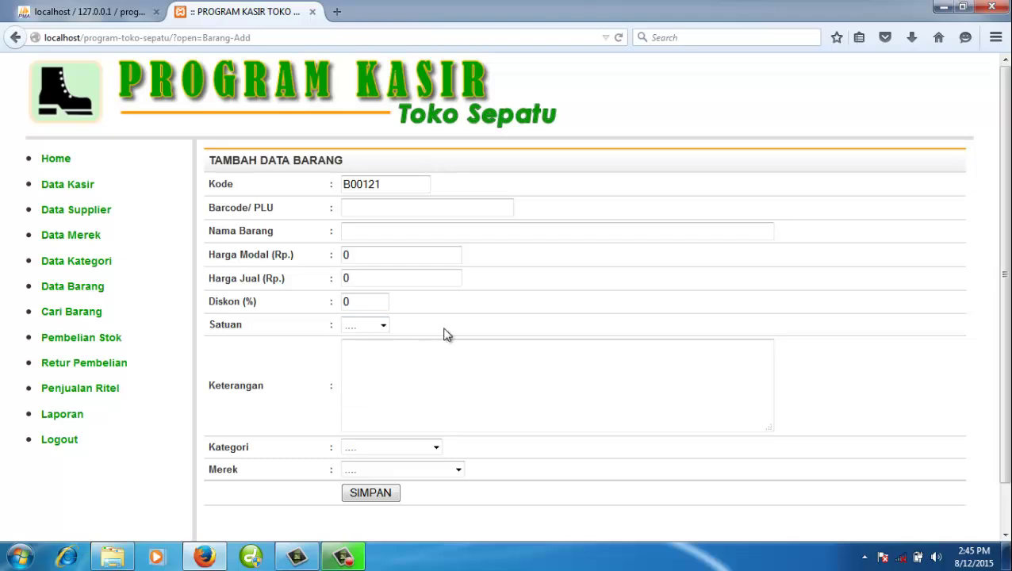
left_click(451, 377)
left_click(436, 448)
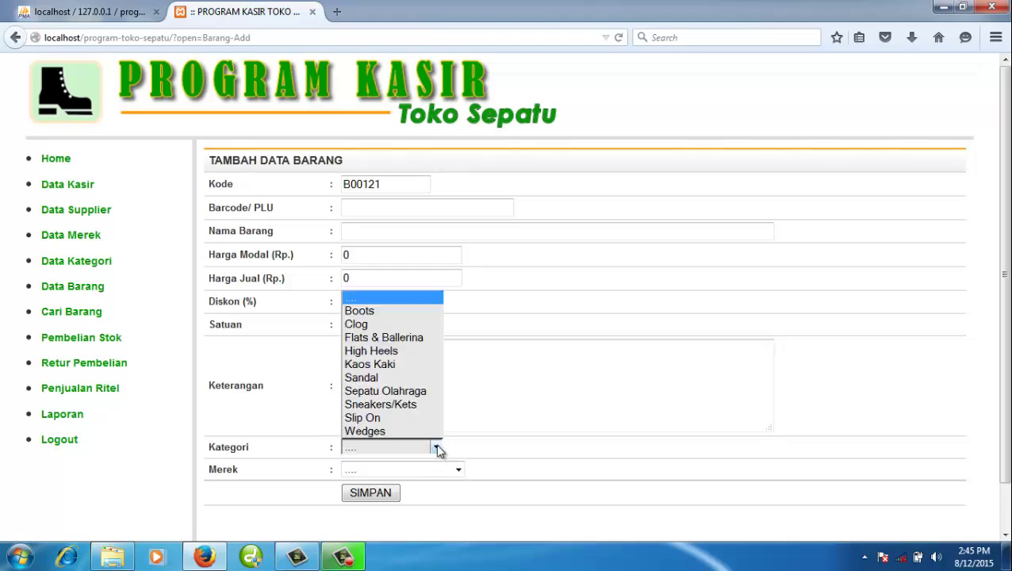
left_click(454, 472)
left_click(459, 471)
left_click(524, 395)
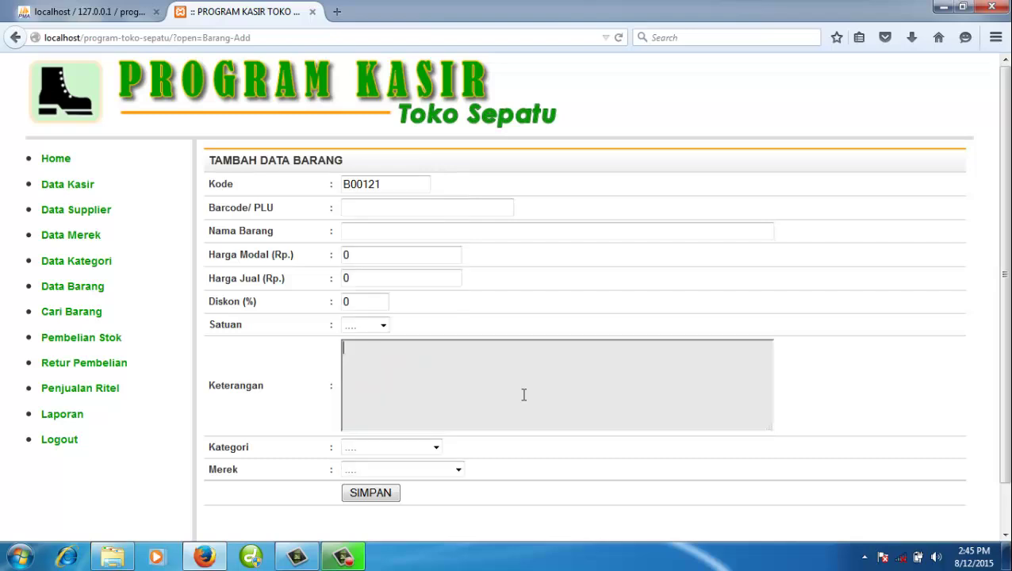
- Copy the item code 00121 into the Barcode/PLU field
left_click(425, 205)
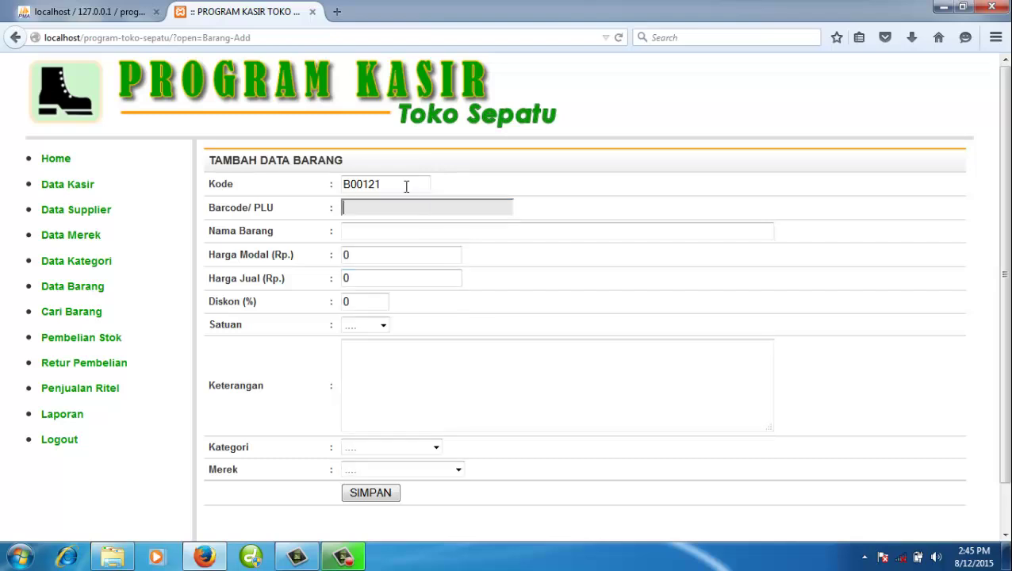
left_click_drag(393, 184, 352, 189)
key("ctrl+c")
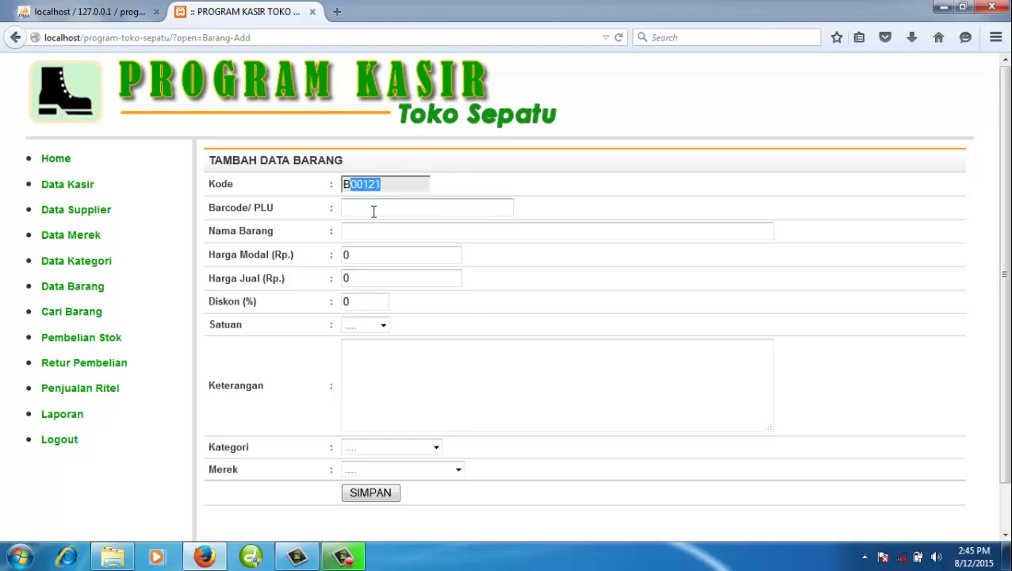
left_click(375, 212)
key("ctrl+v")
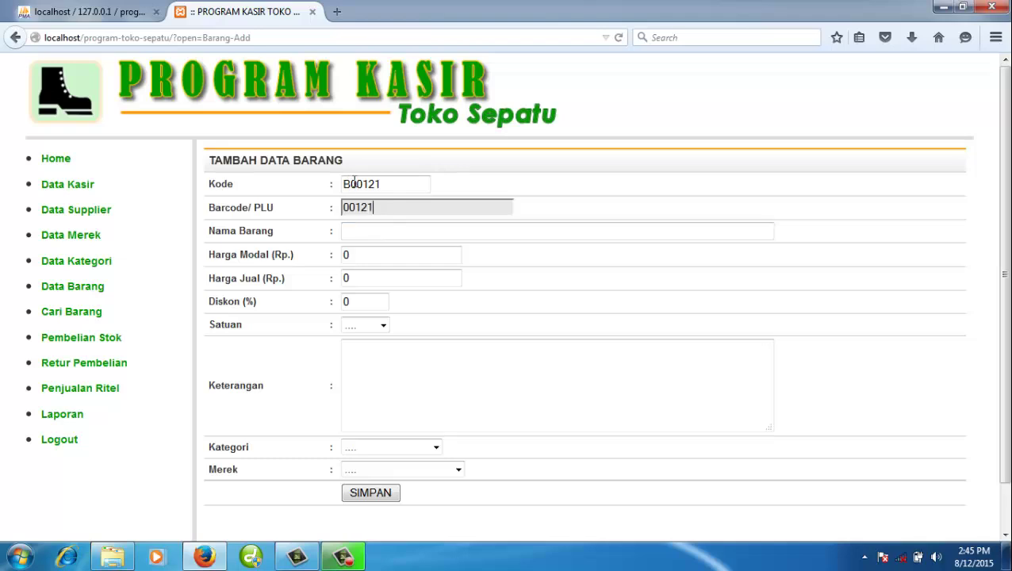
left_click_drag(354, 183, 394, 185)
- Enter name 'Sepatu Jamal 1', cost 100000, selling price 200000 and 20% discount
left_click(393, 230)
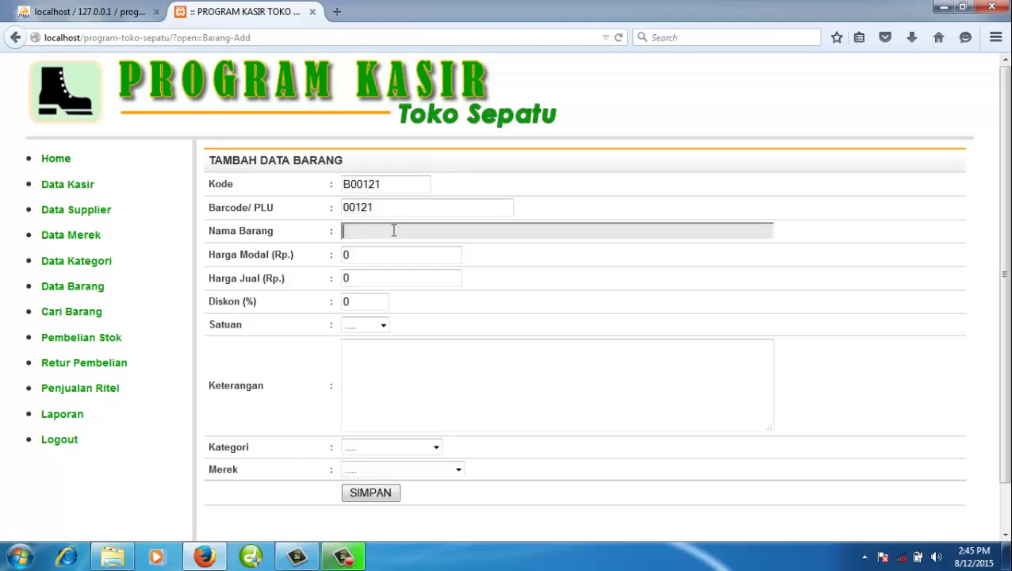
type("Sep")
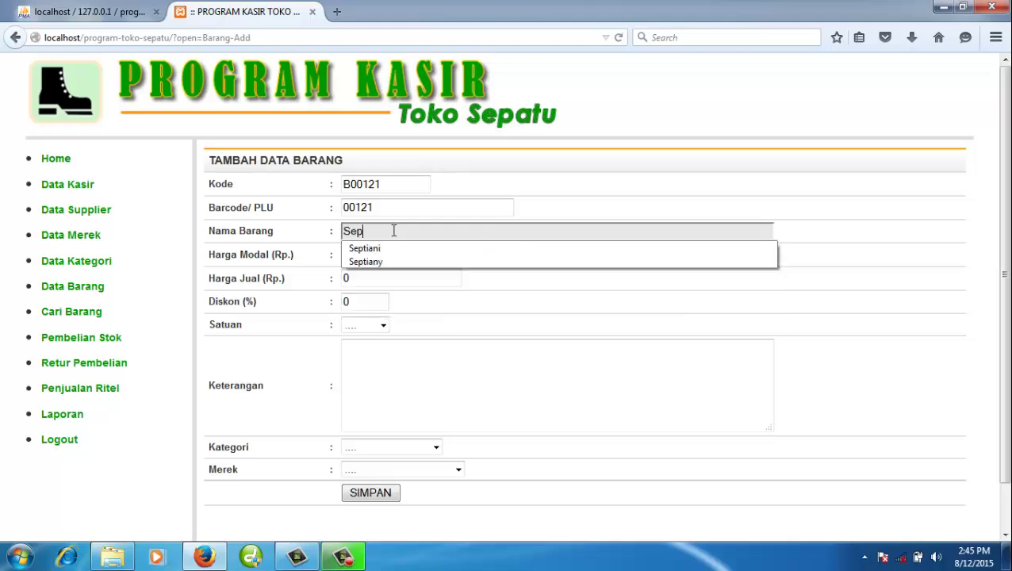
type("atu Jama")
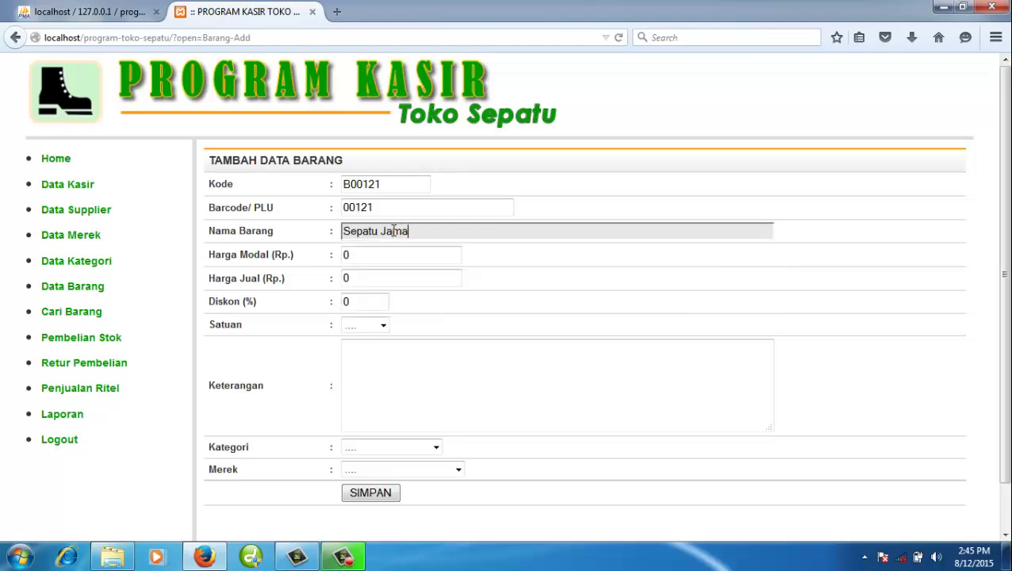
type("l 1")
left_click(386, 258)
type("1")
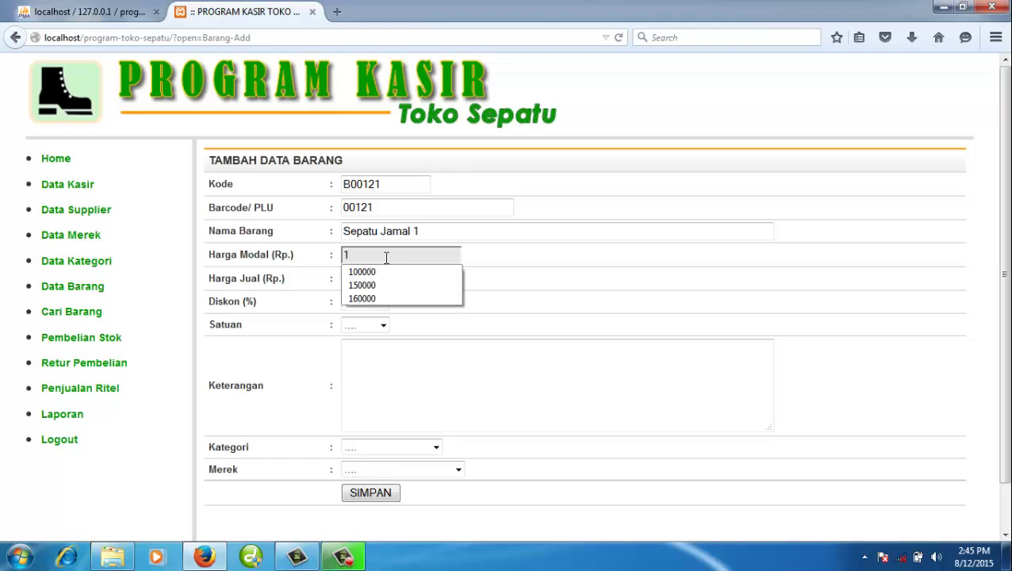
type("00000")
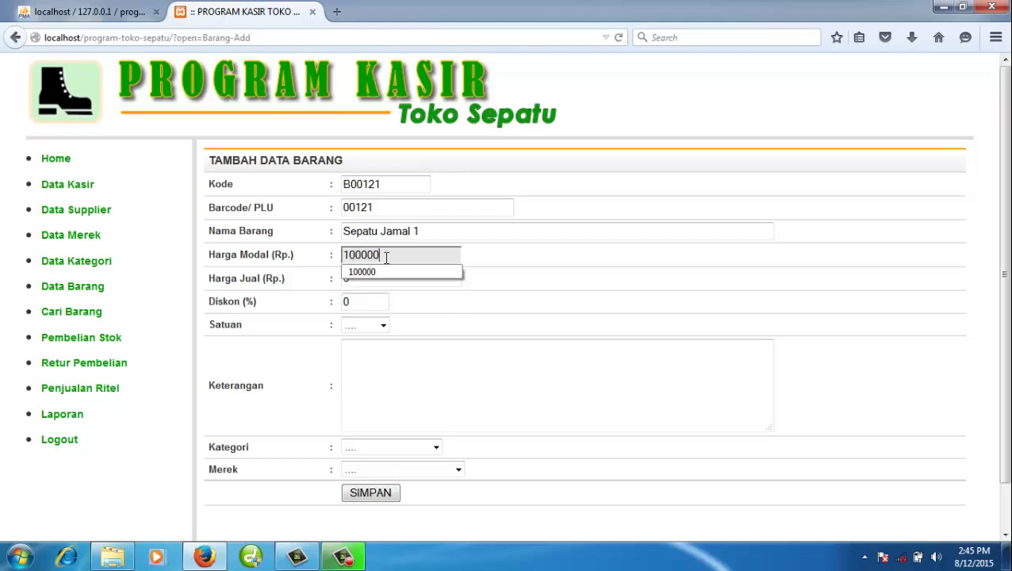
key("Tab")
type("200")
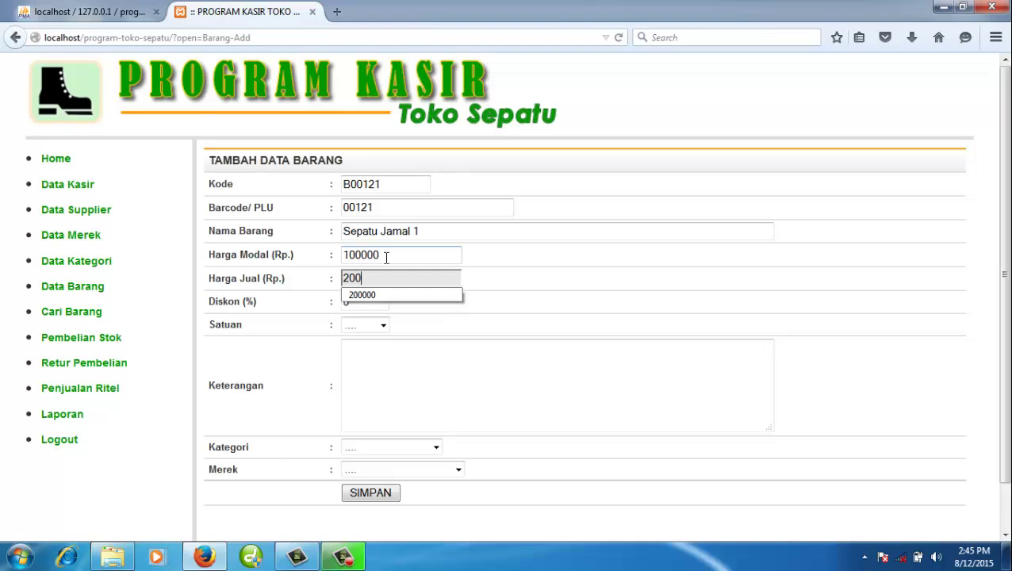
type("000")
key("Tab")
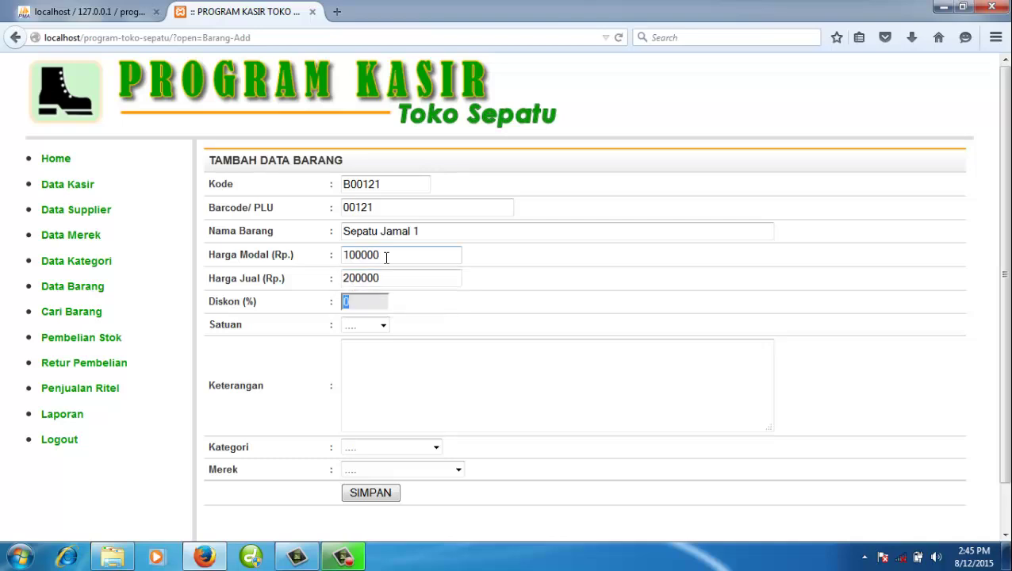
type("20")
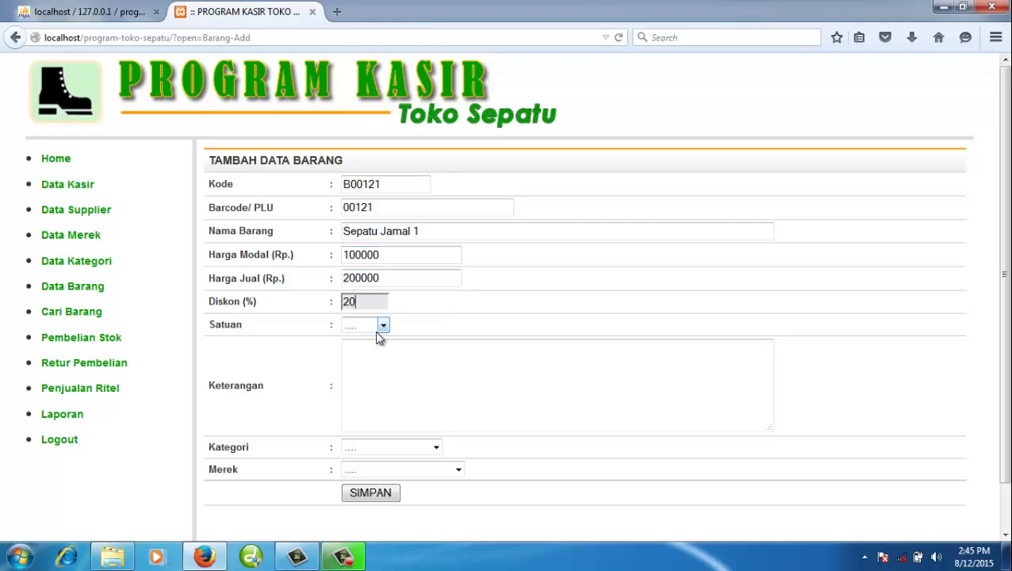
- Set unit Unit, description 'Sepatu ajaib', category Sneakers/Kets, brand Bata, and save
left_click(381, 325)
left_click(383, 367)
left_click(383, 364)
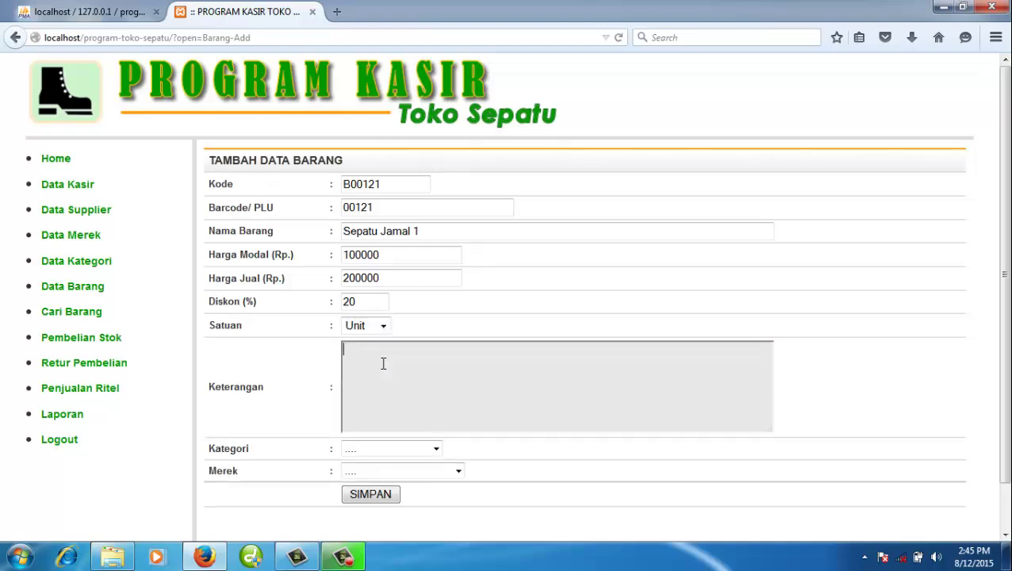
type("Sepatu a")
scroll(383, 363, "down", 1)
type("jaib")
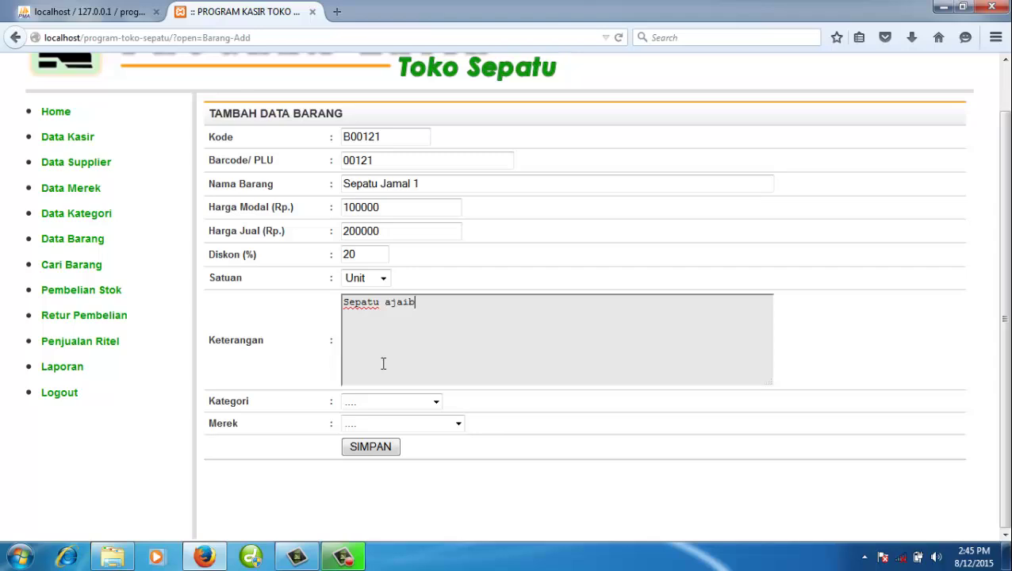
left_click(408, 402)
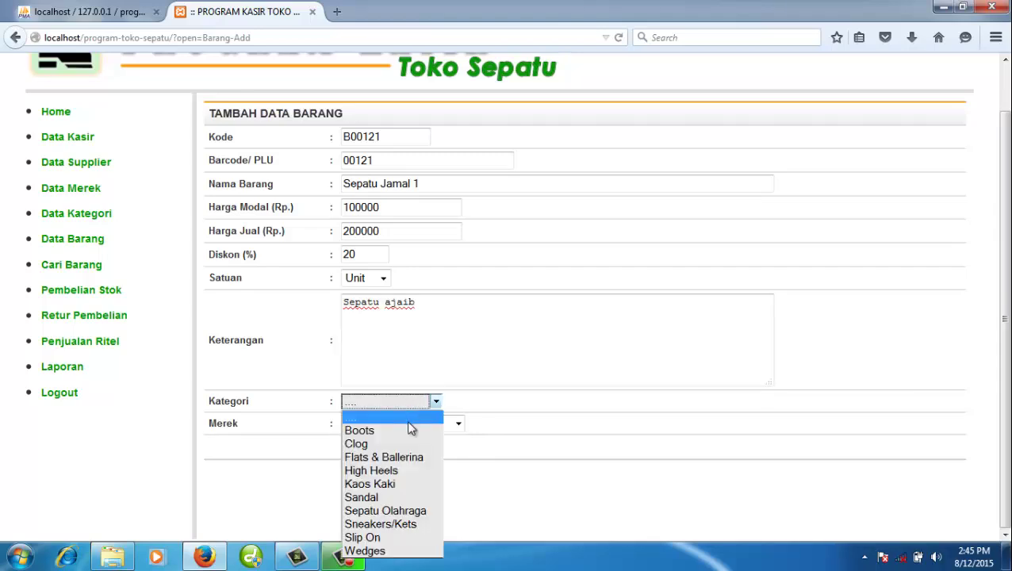
left_click(413, 517)
left_click(407, 426)
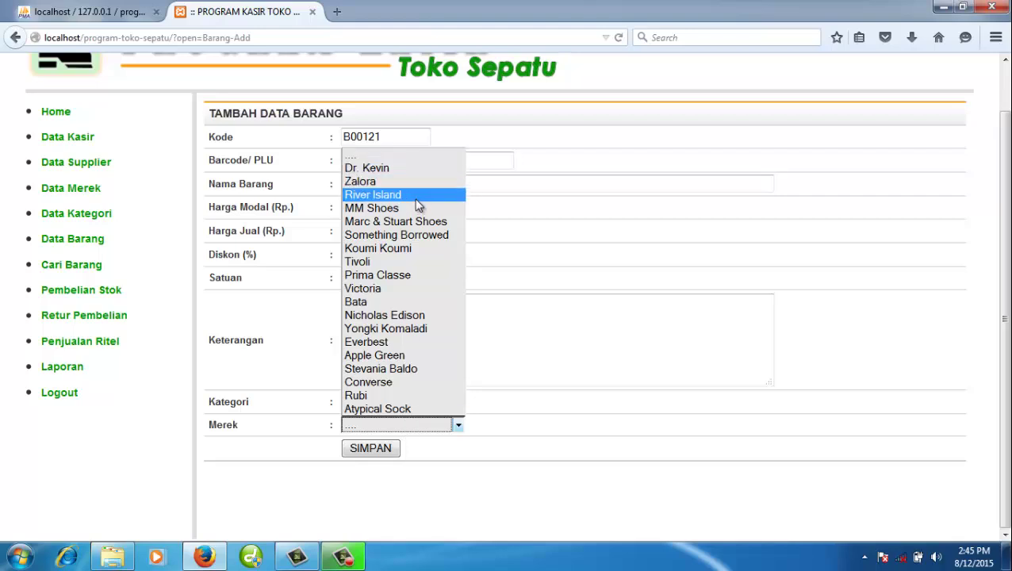
left_click(379, 302)
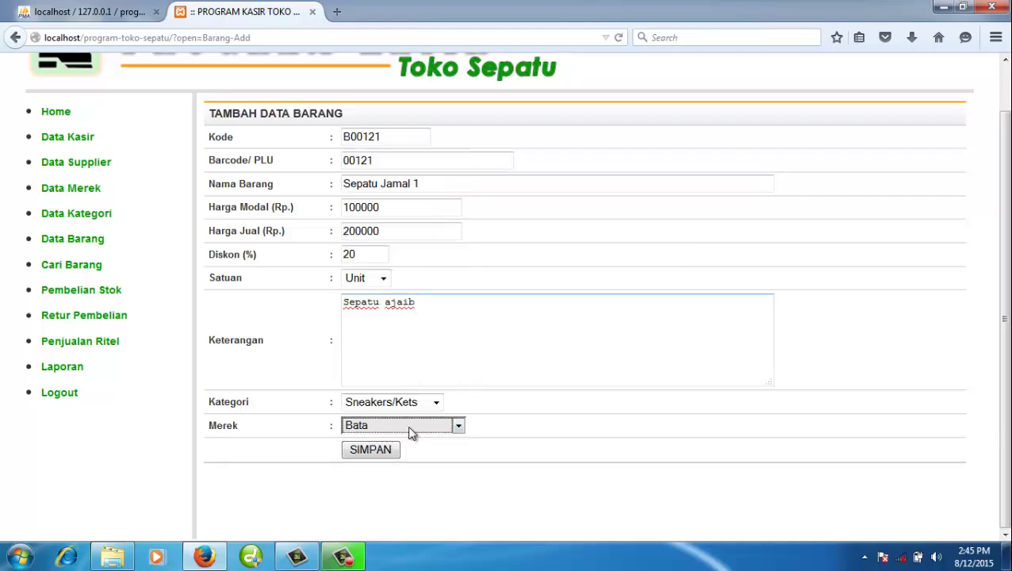
left_click(376, 454)
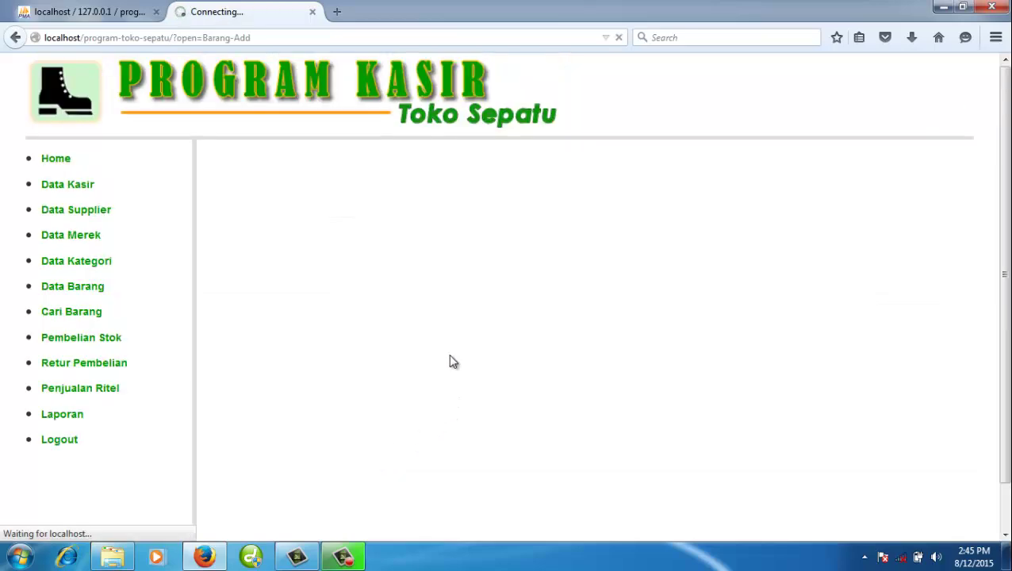
- Check page 3 of Data Barang for item 121 Sepatu Jamal 1, then start another item
scroll(510, 277, "down", 10)
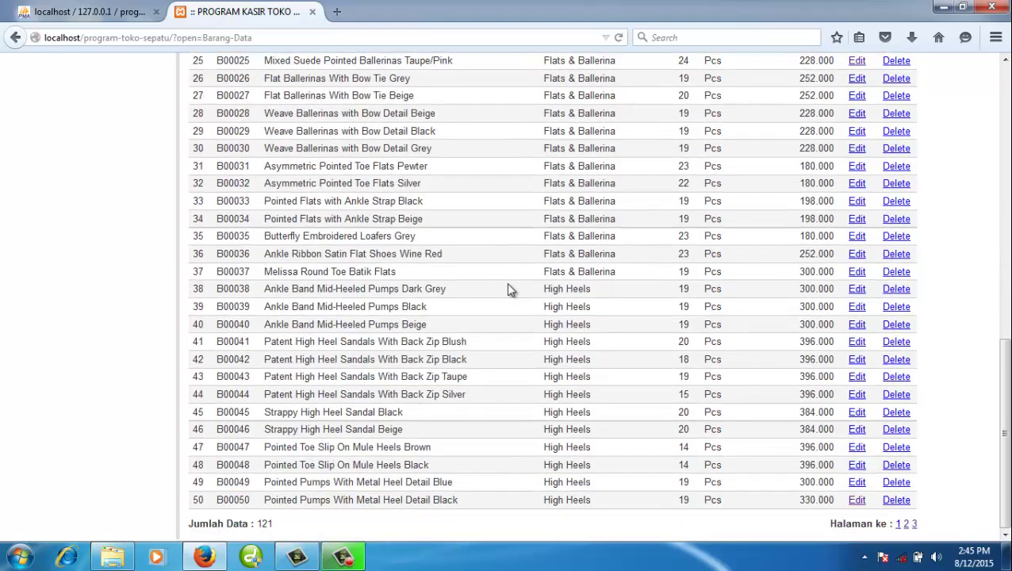
left_click(913, 523)
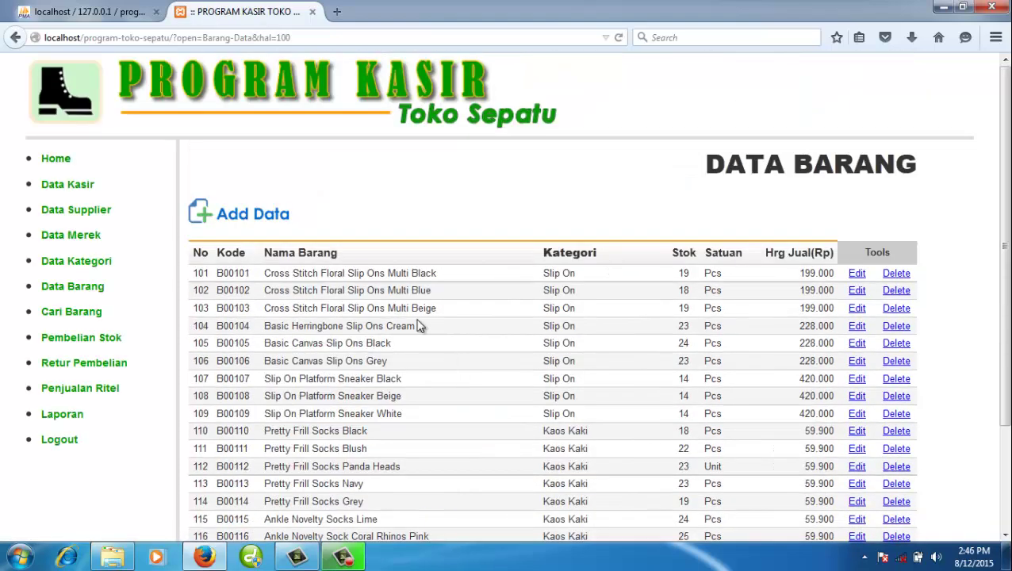
scroll(420, 326, "down", 3)
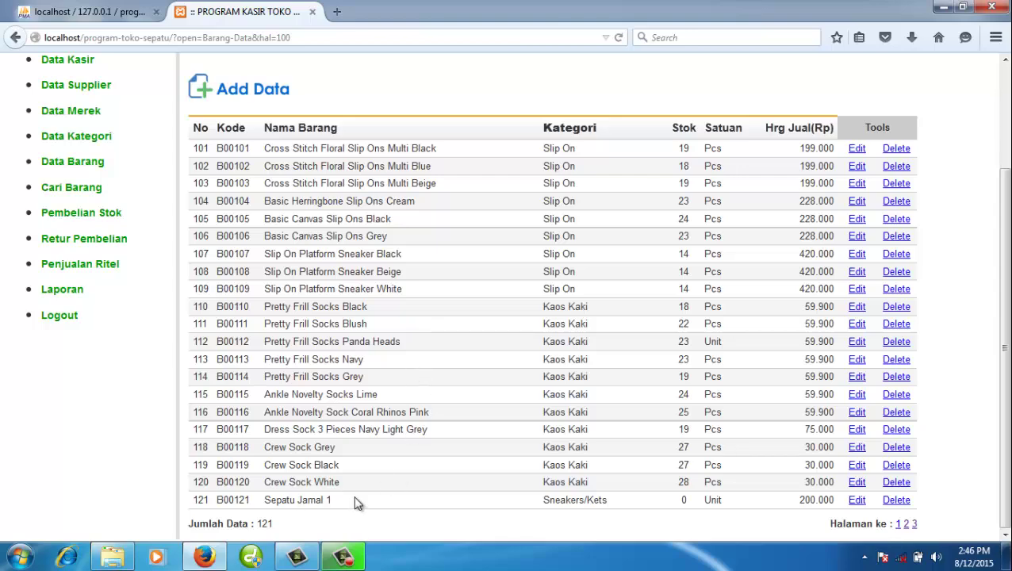
scroll(396, 349, "up", 3)
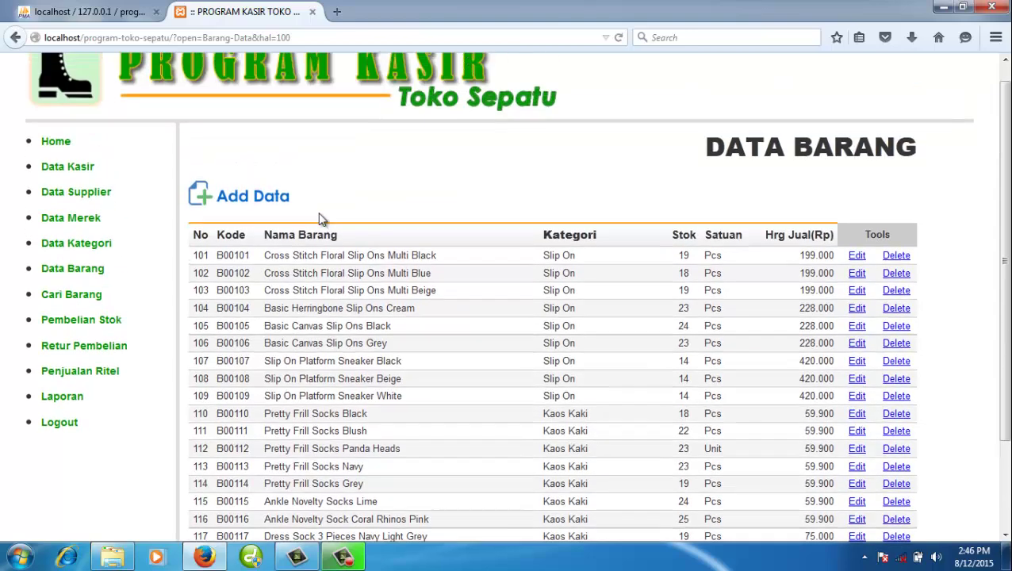
left_click(276, 227)
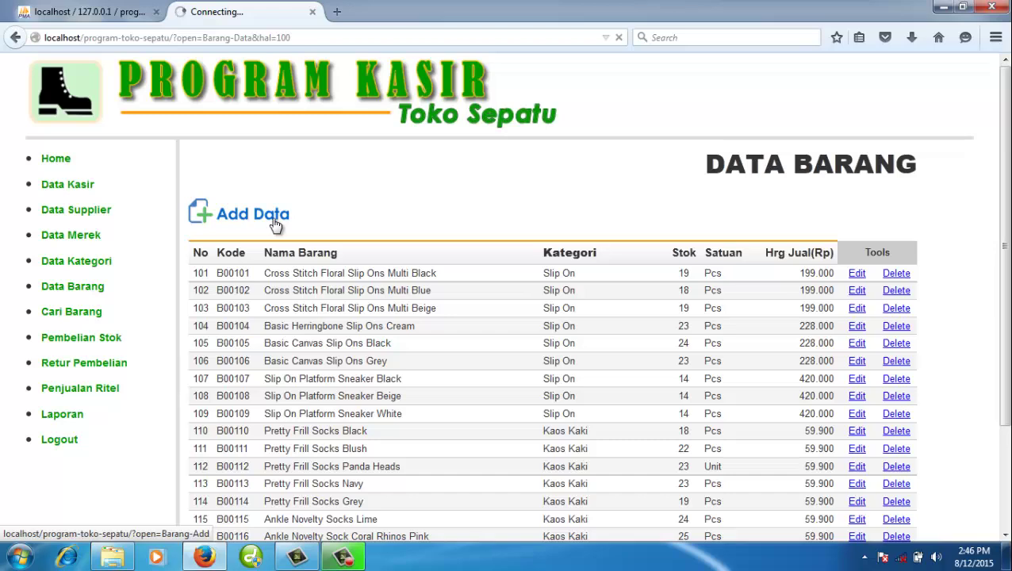
- Move 'Sepatu Jama 2' into the name field and set the barcode to 00122
left_click(370, 208)
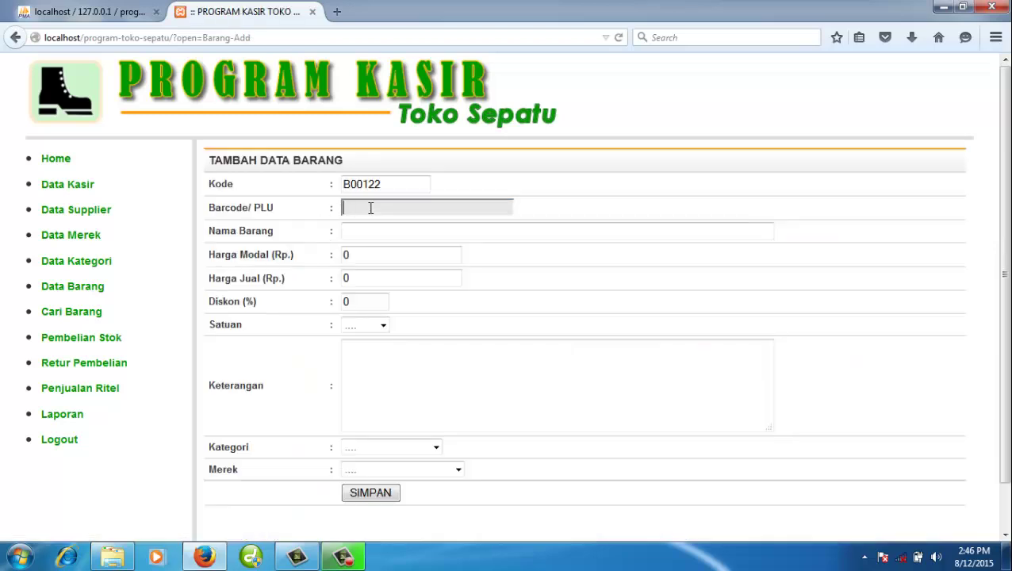
type("Sepatu Jama 2")
key("ctrl+a")
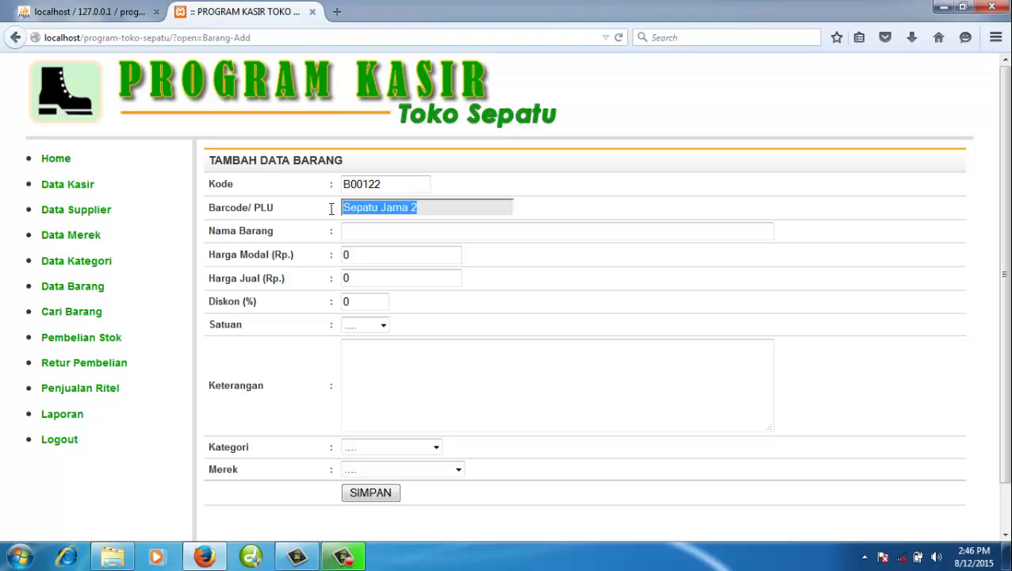
key("ctrl+x")
left_click(379, 229)
key("ctrl+v")
left_click_drag(382, 184, 347, 184)
key("ctrl+c")
left_click(379, 208)
key("ctrl+v")
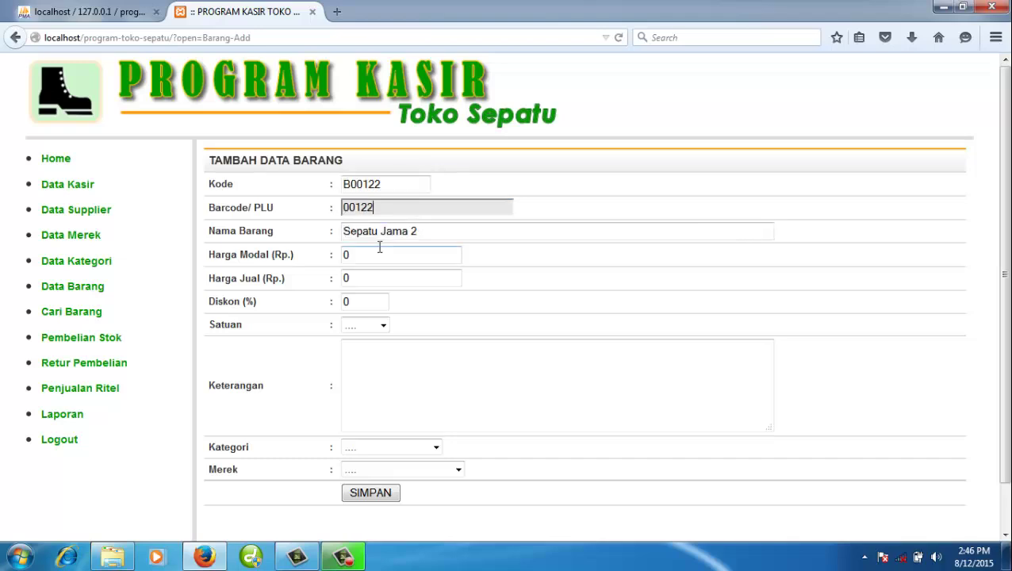
- Enter cost 150000, selling price 300000 and a 20% discount
left_click(379, 254)
type("150000")
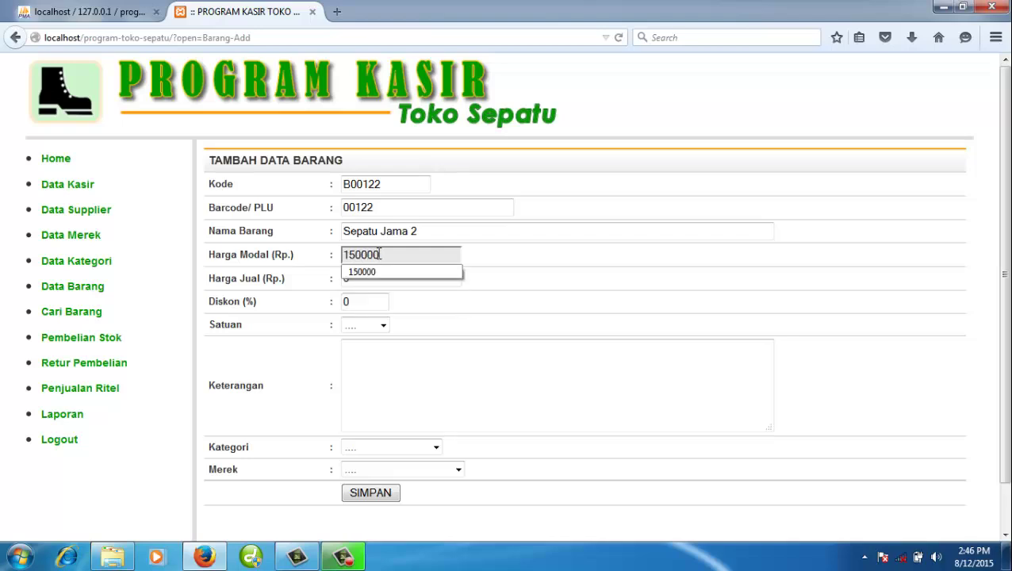
key("Tab")
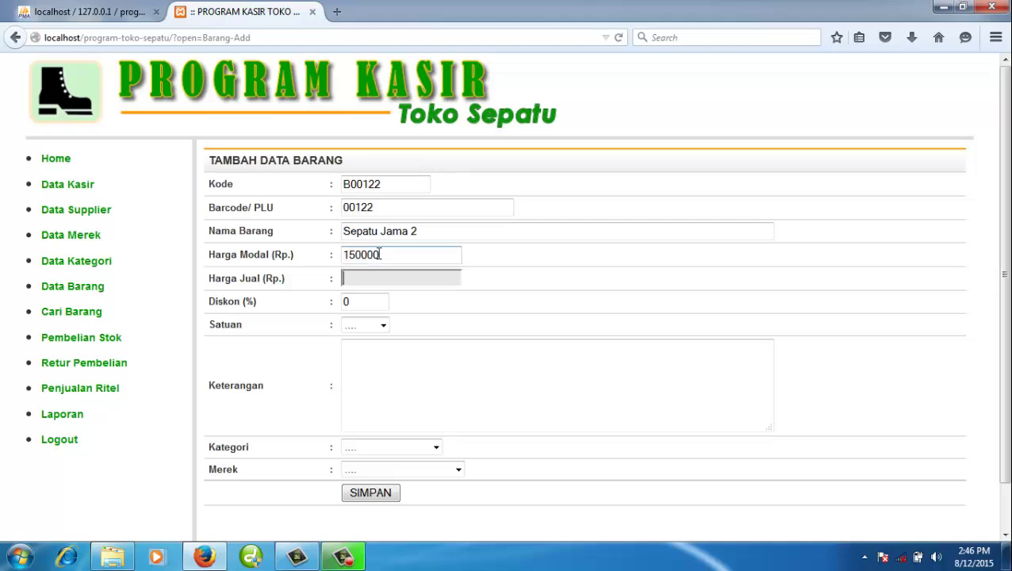
type("300000")
key("Tab")
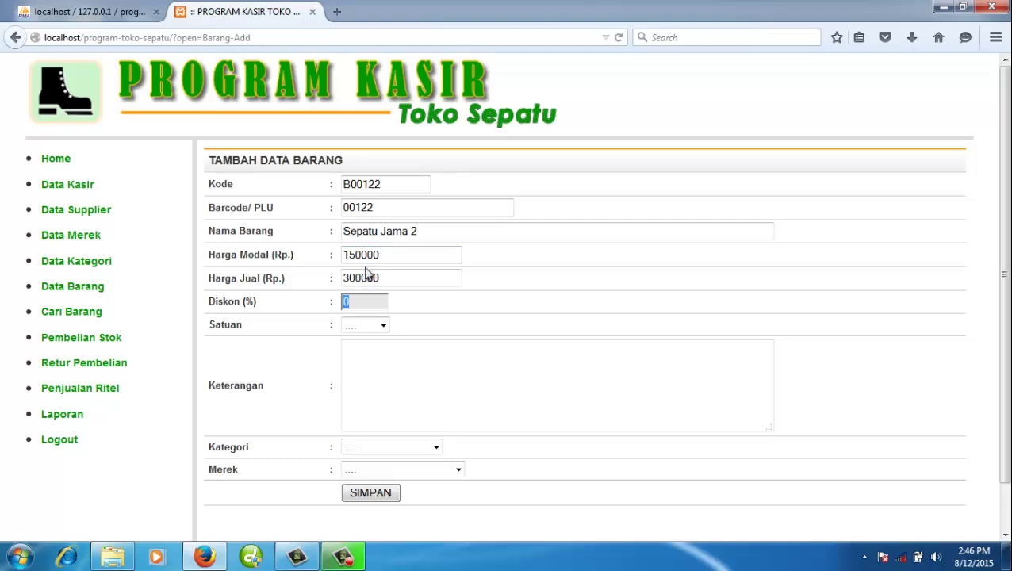
left_click_drag(355, 278, 344, 287)
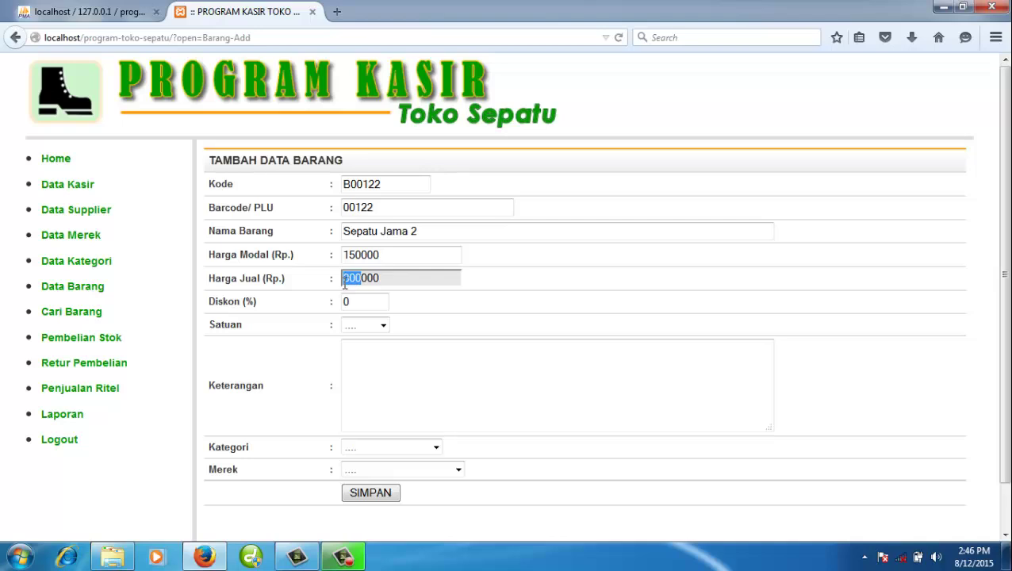
left_click(382, 279)
left_click(371, 299)
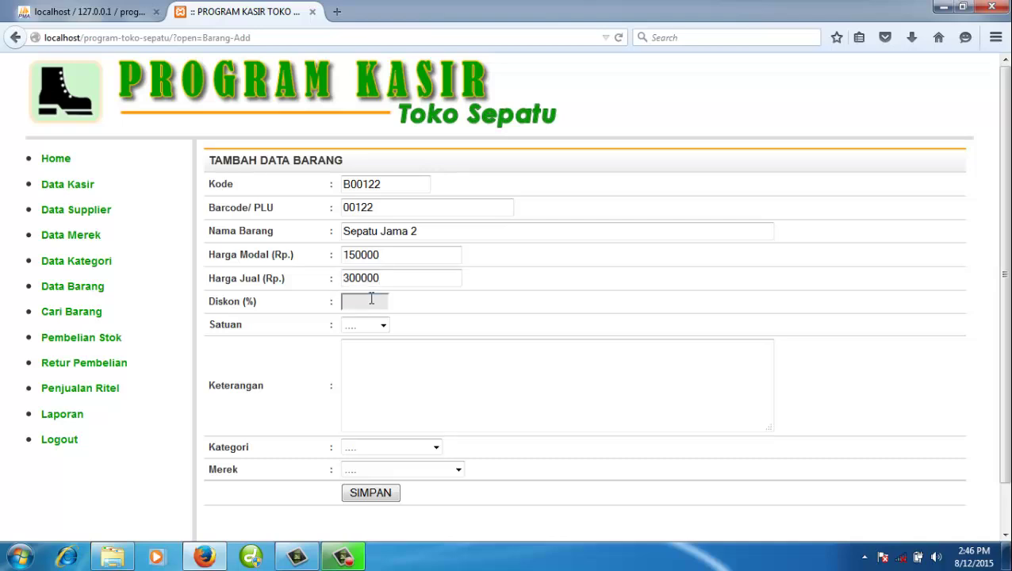
type("20")
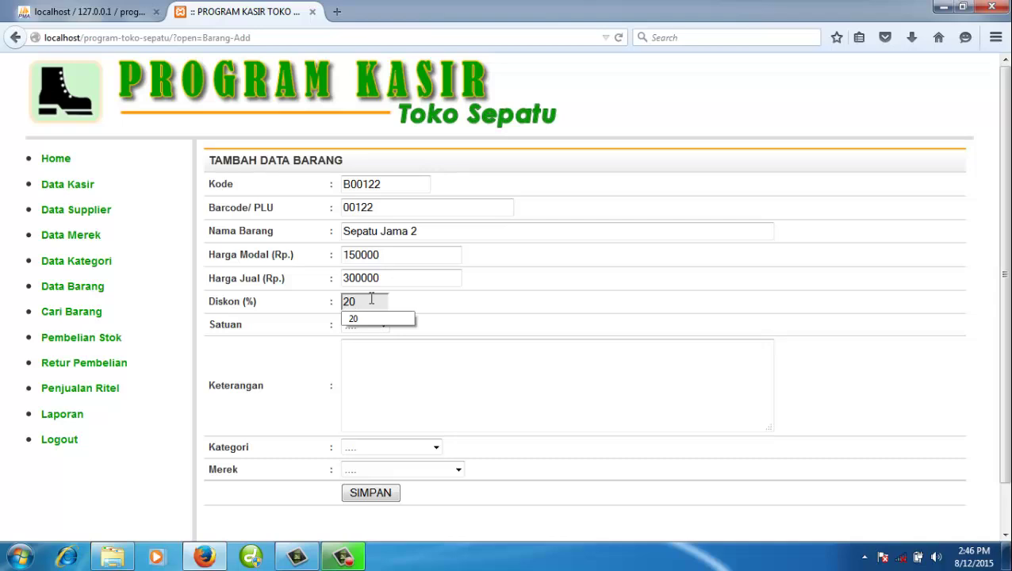
- Set unit Unit, description 'Sepatu bagus', category Sneakers/Kets, brand Bata, and save
left_click(383, 325)
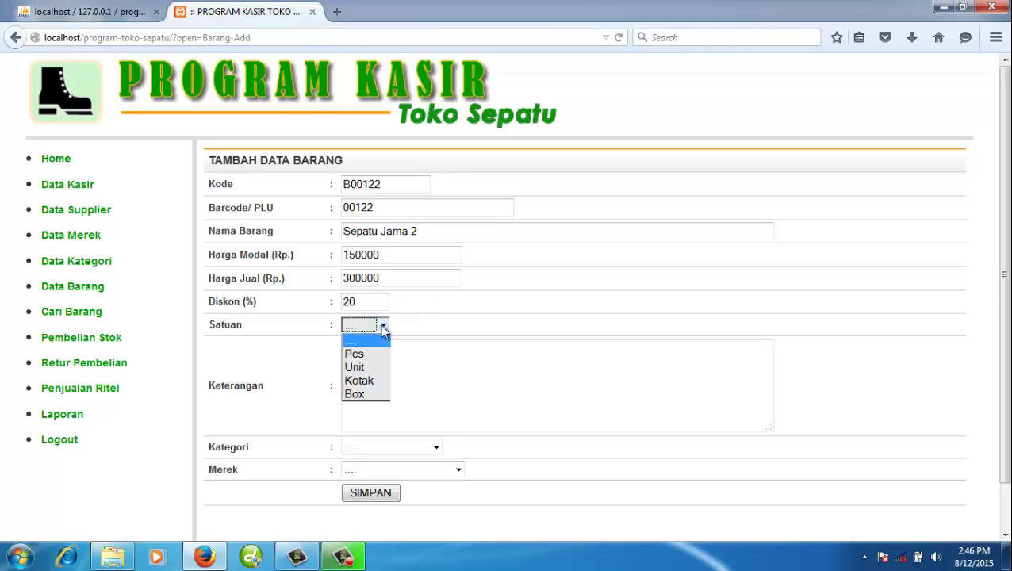
left_click(372, 366)
left_click(406, 379)
type("Sepatu bagus")
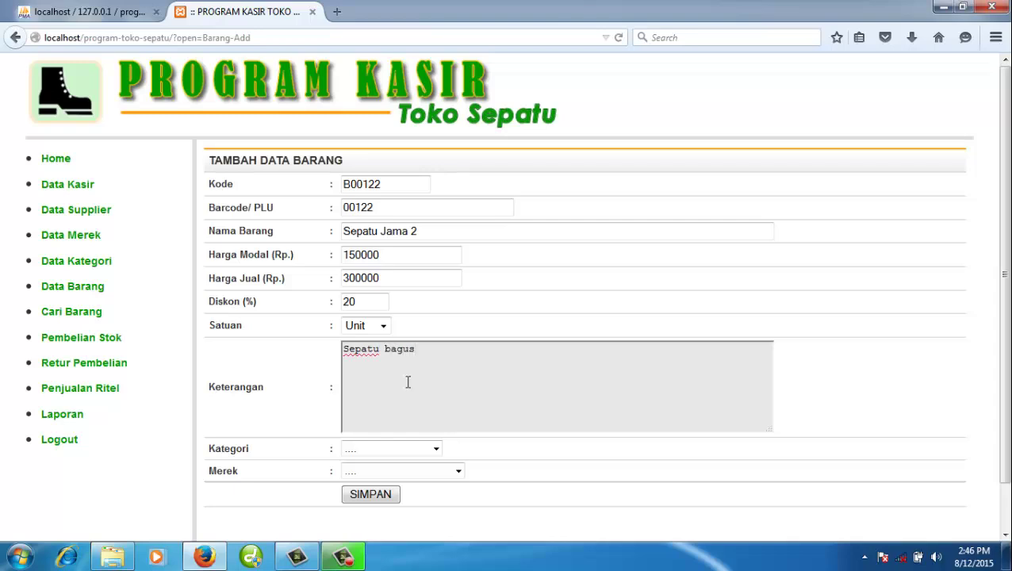
left_click(432, 449)
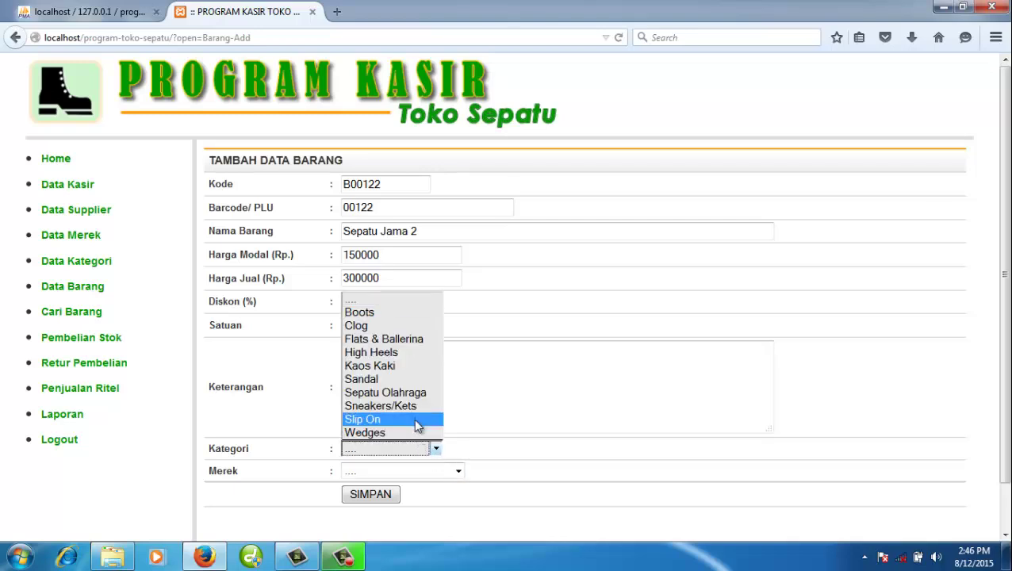
left_click(413, 406)
left_click(434, 473)
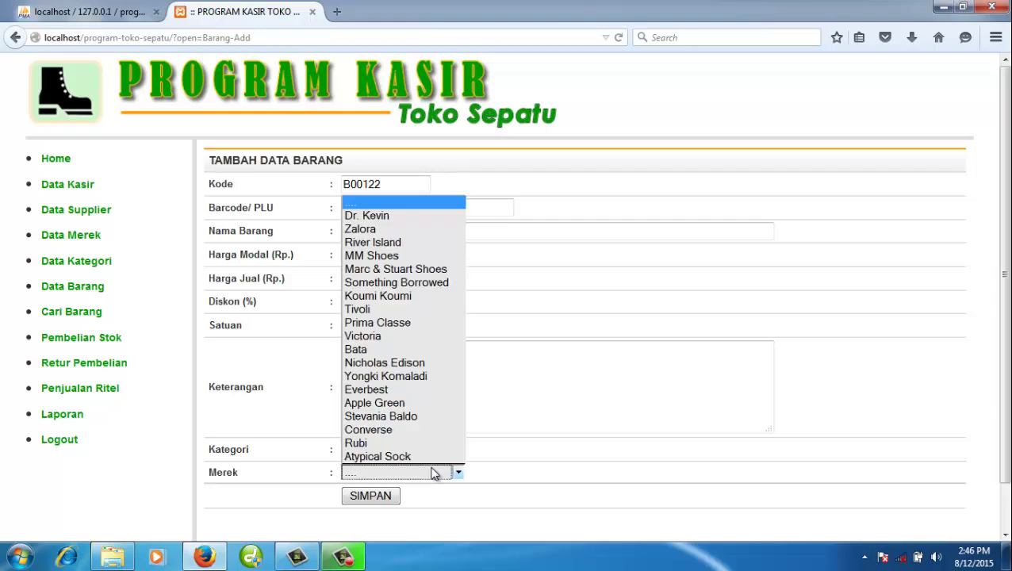
left_click(422, 351)
left_click(371, 496)
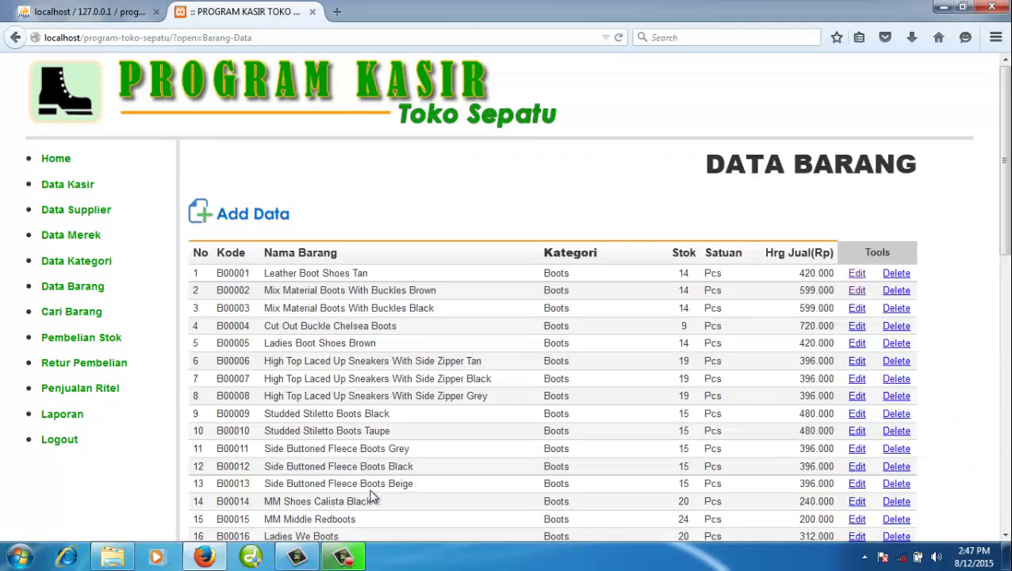
- Go to page 3 of Data Barang and check the zero stock of items 121 and 122
scroll(485, 301, "down", 10)
scroll(516, 295, "down", 3)
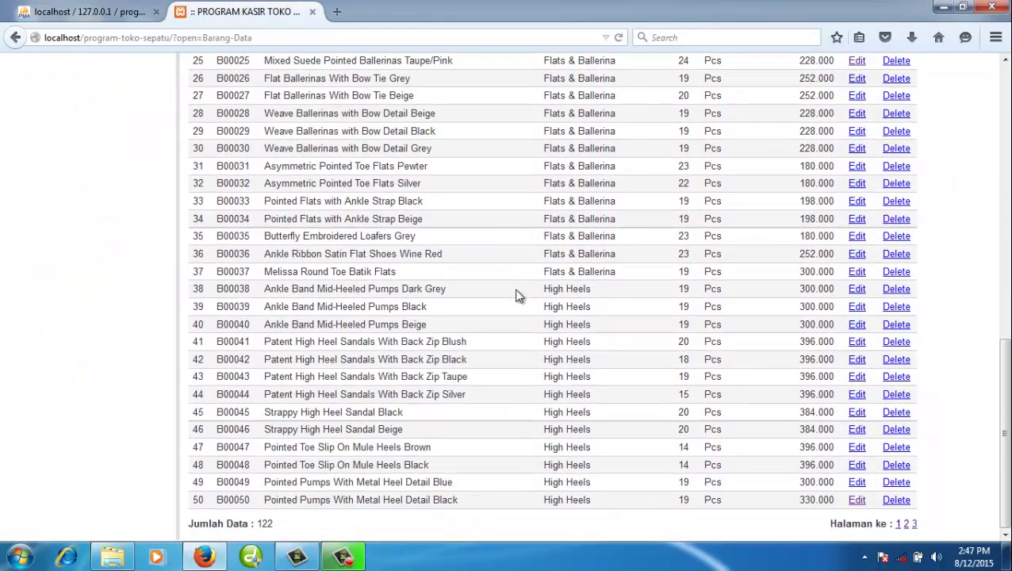
left_click(914, 524)
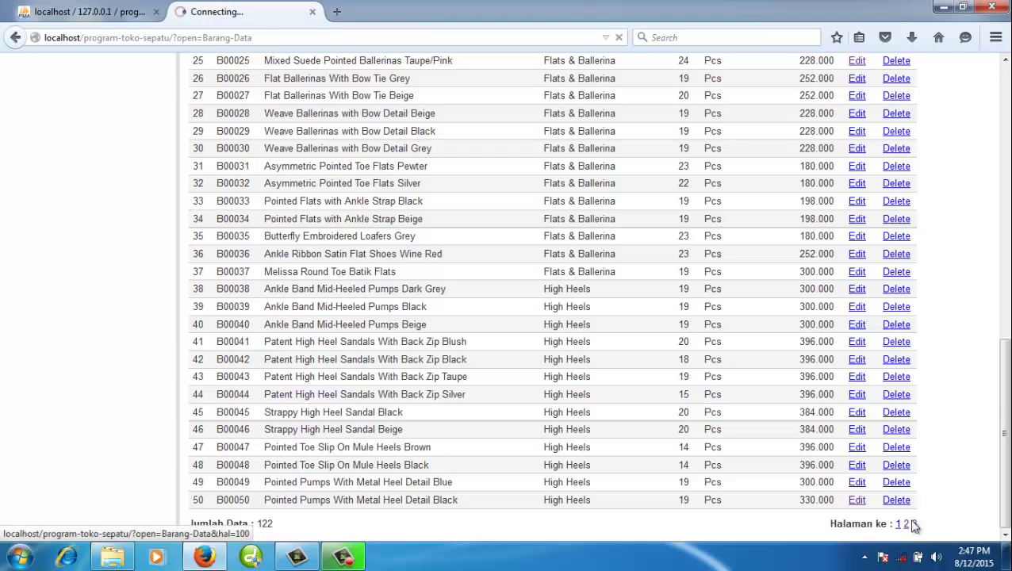
scroll(481, 407, "down", 3)
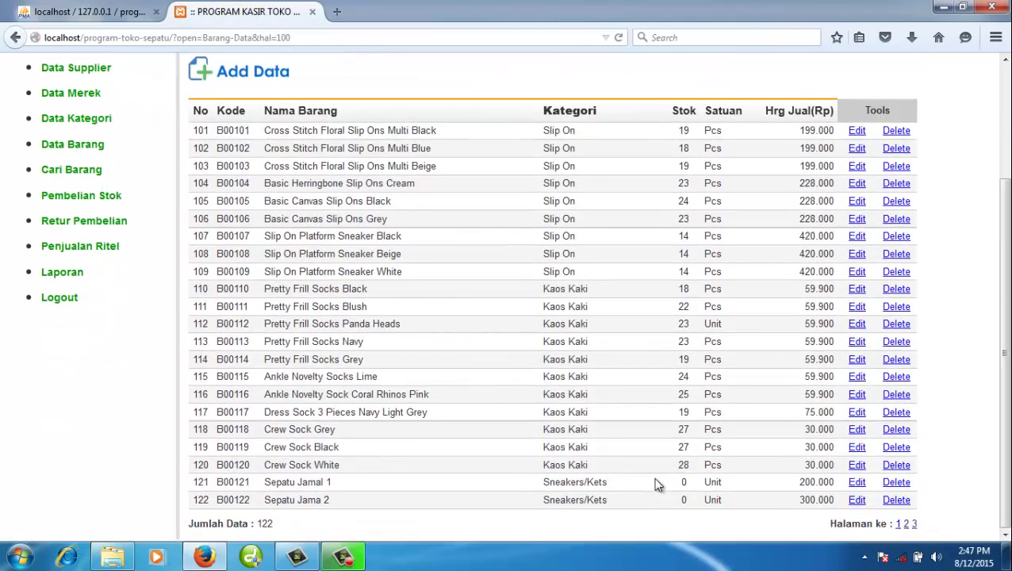
double_click(683, 483)
left_click(683, 490)
scroll(535, 429, "up", 3)
scroll(441, 371, "down", 3)
double_click(684, 482)
left_click(674, 505)
- Open the stock purchase page in a new tab and bring the item-list tab back to the welcome page
left_click(103, 200)
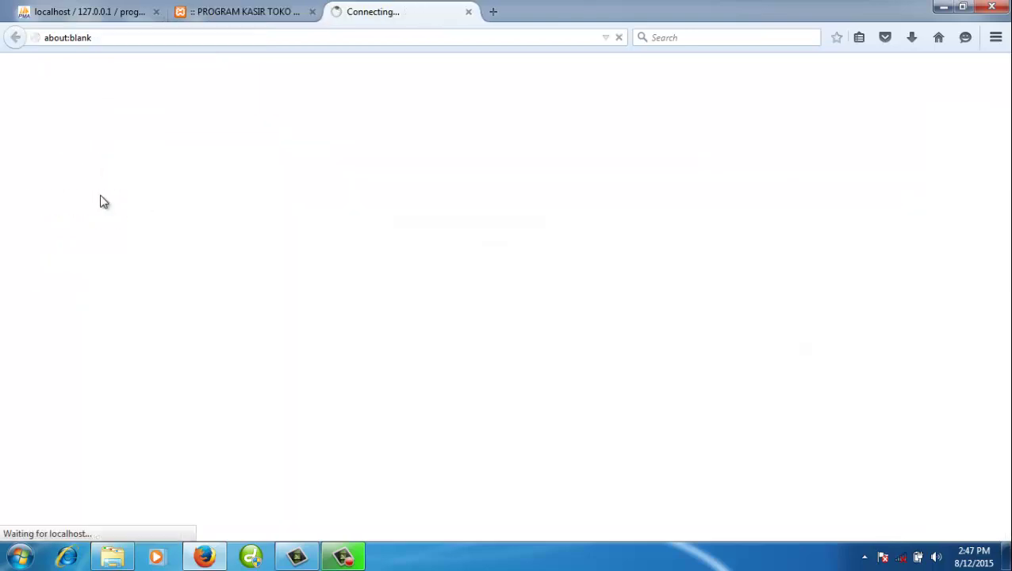
left_click(235, 18)
left_click(388, 18)
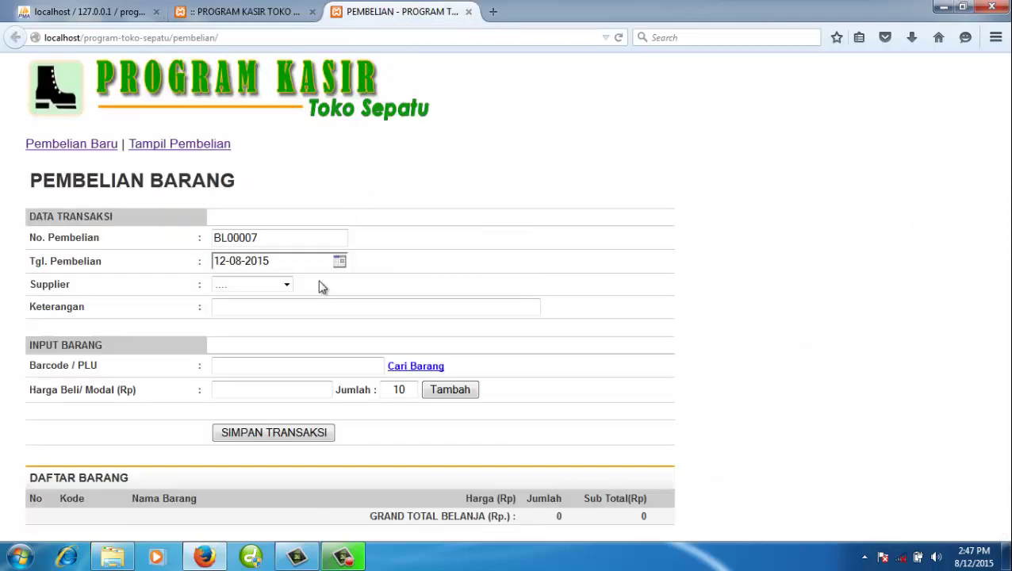
left_click(272, 12)
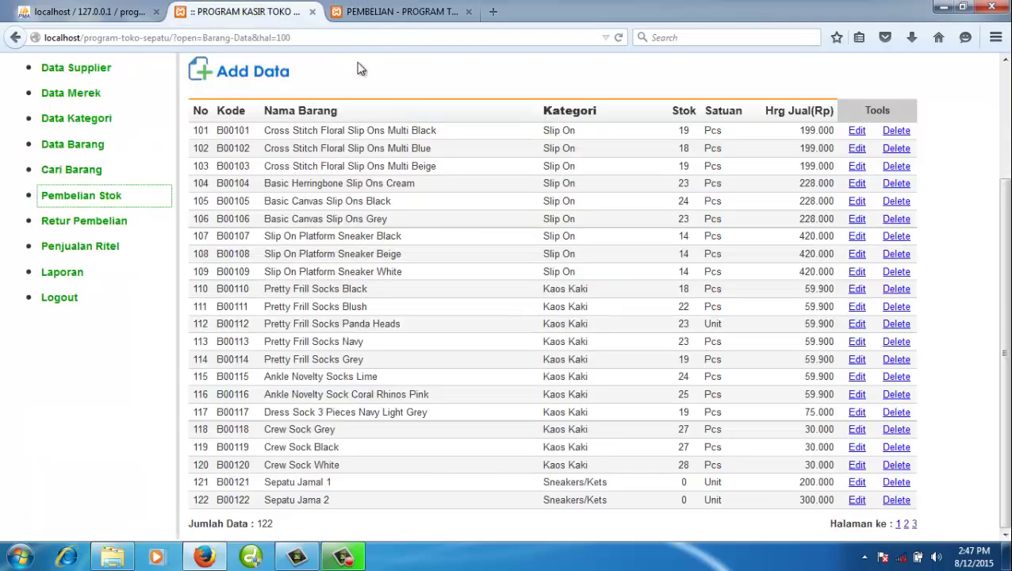
left_click(684, 482)
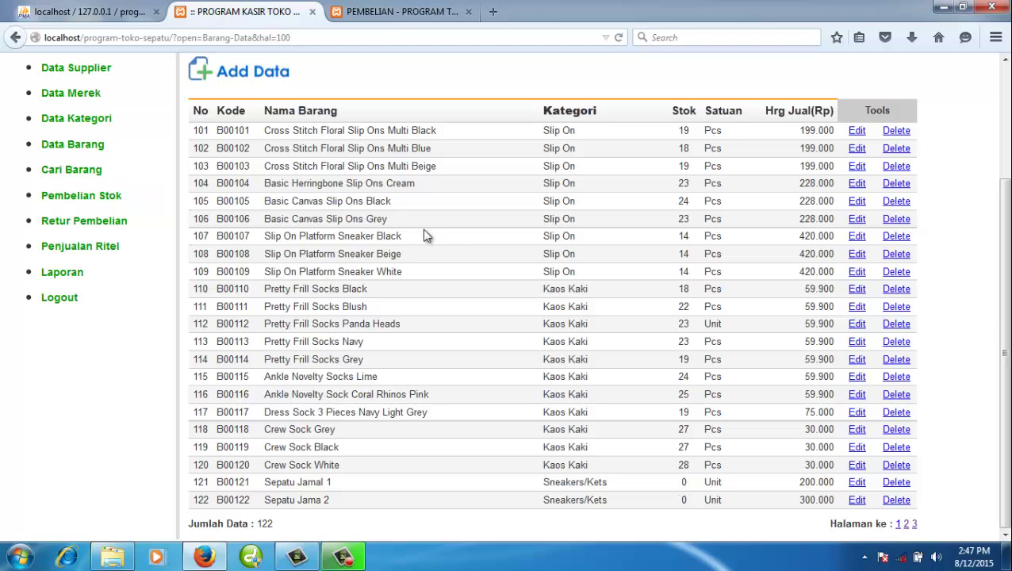
scroll(424, 235, "up", 3)
left_click(201, 93)
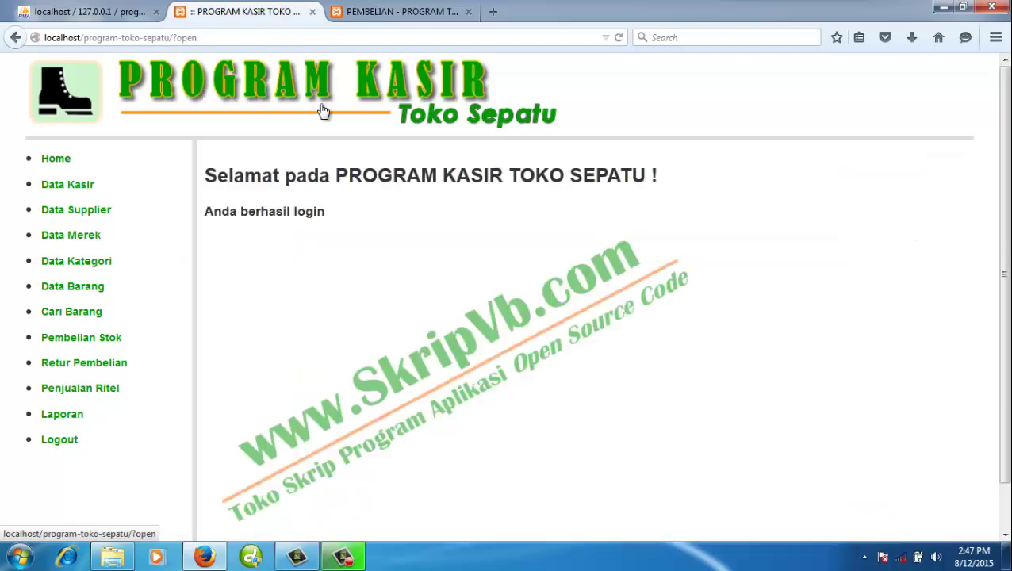
- Close the Pembelian Barang purchase form tab, leaving the welcome page
left_click(369, 10)
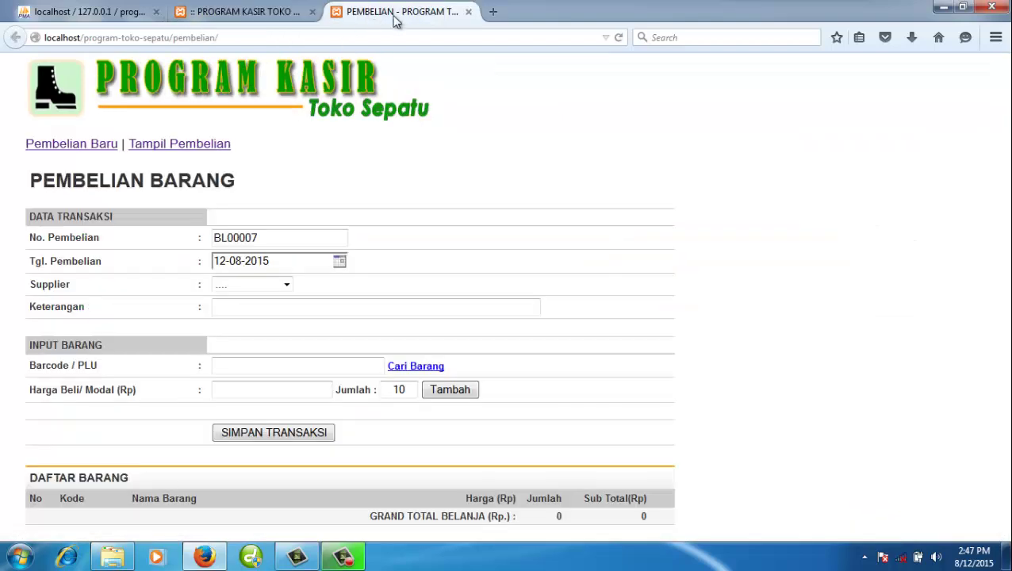
left_click(287, 16)
left_click(357, 18)
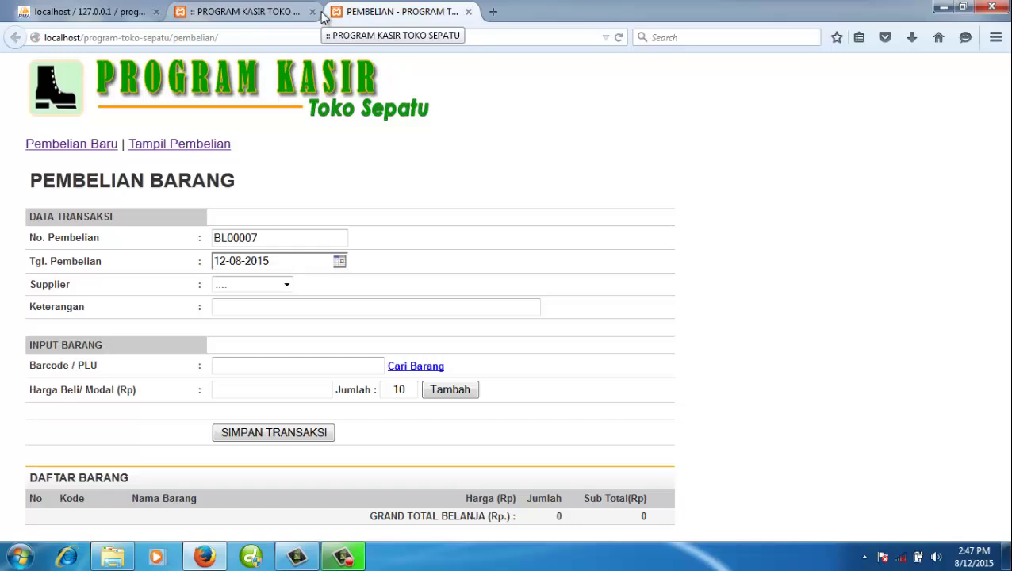
left_click(266, 14)
left_click(365, 17)
left_click(253, 12)
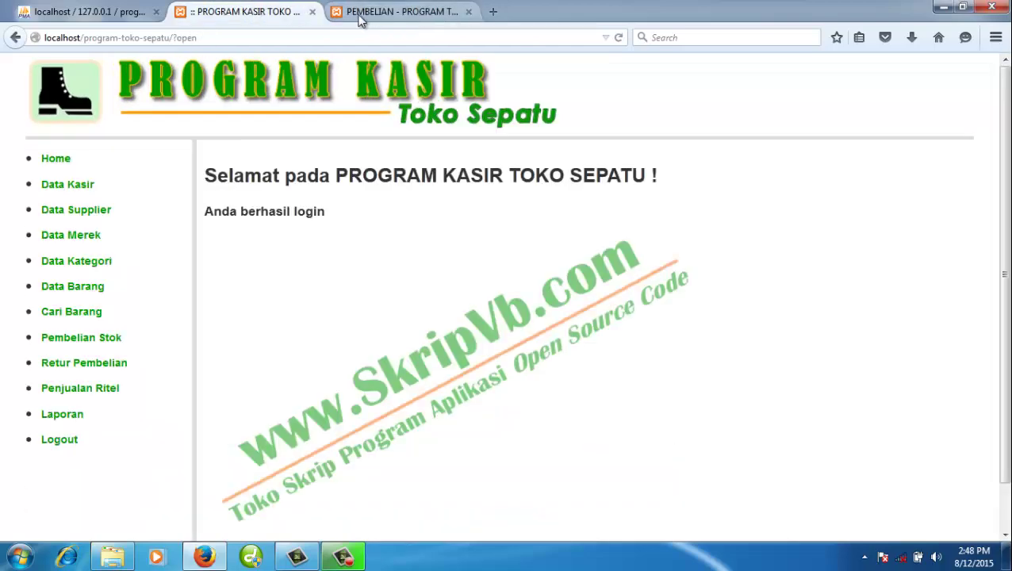
left_click(363, 16)
left_click(468, 11)
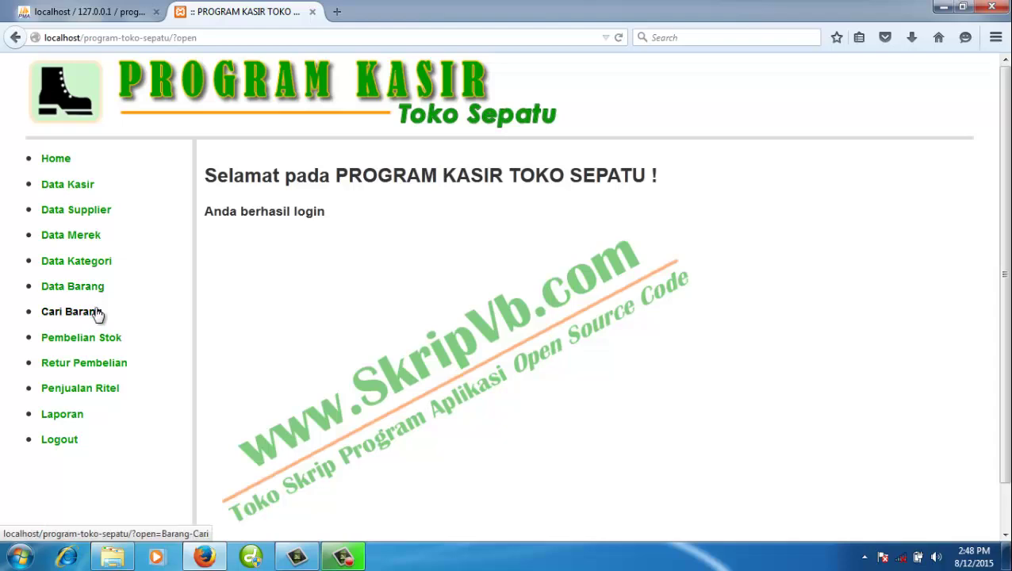
- View the printable Laporan Data Supplier and close it
left_click(81, 419)
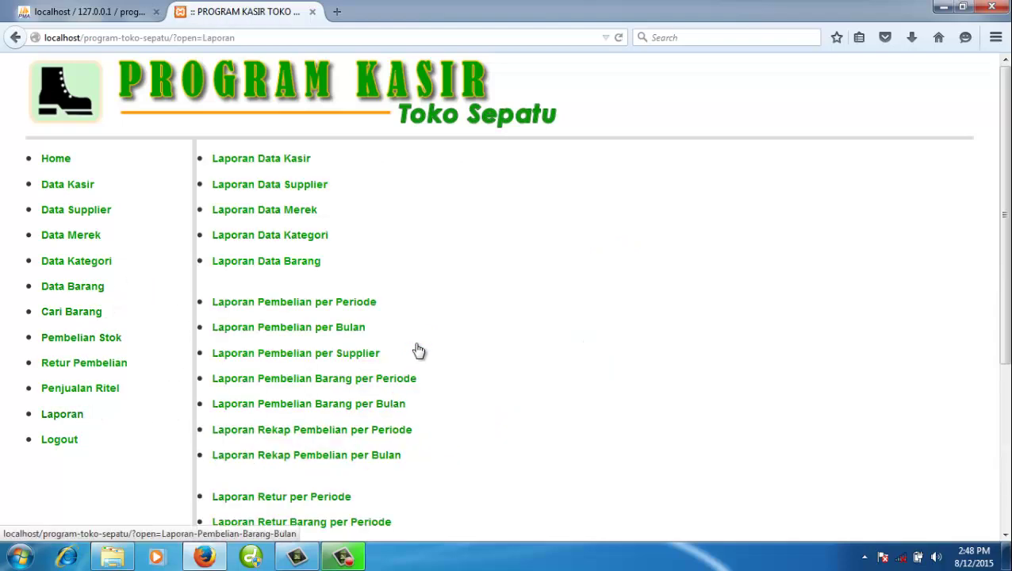
left_click(324, 186)
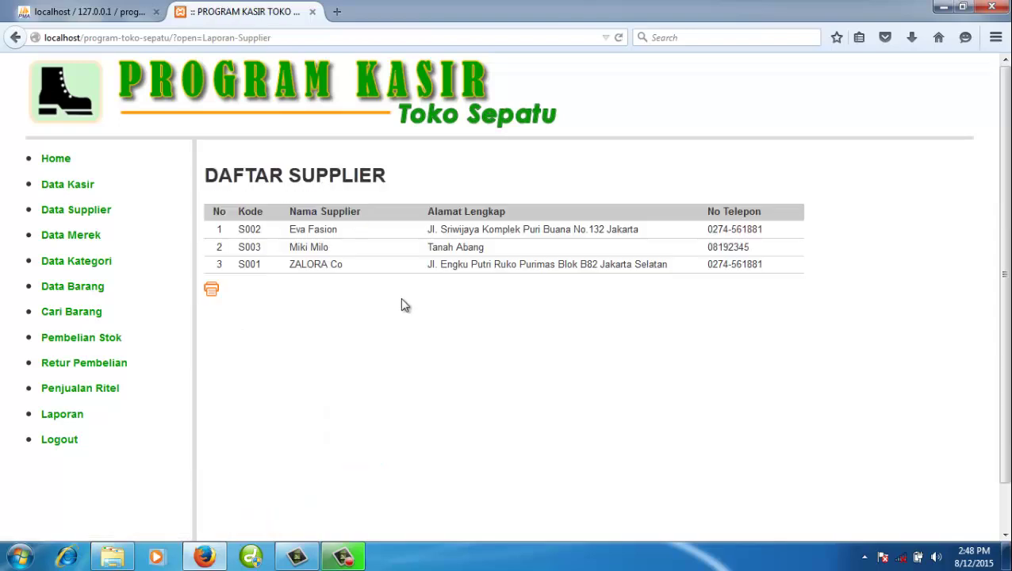
left_click(211, 289)
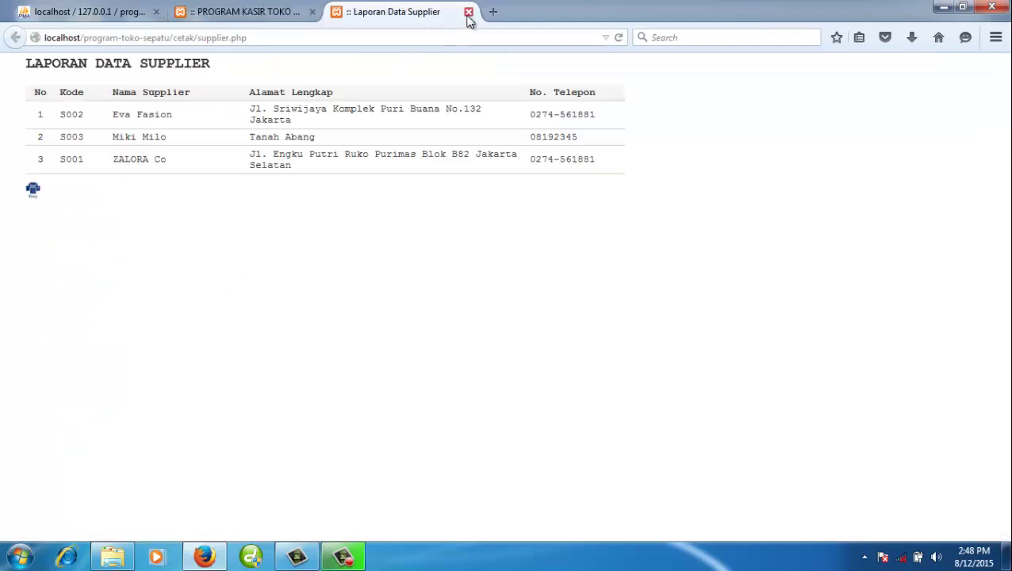
left_click(469, 12)
- View the printable Laporan Data Kategori, close it and return to Laporan
left_click(88, 420)
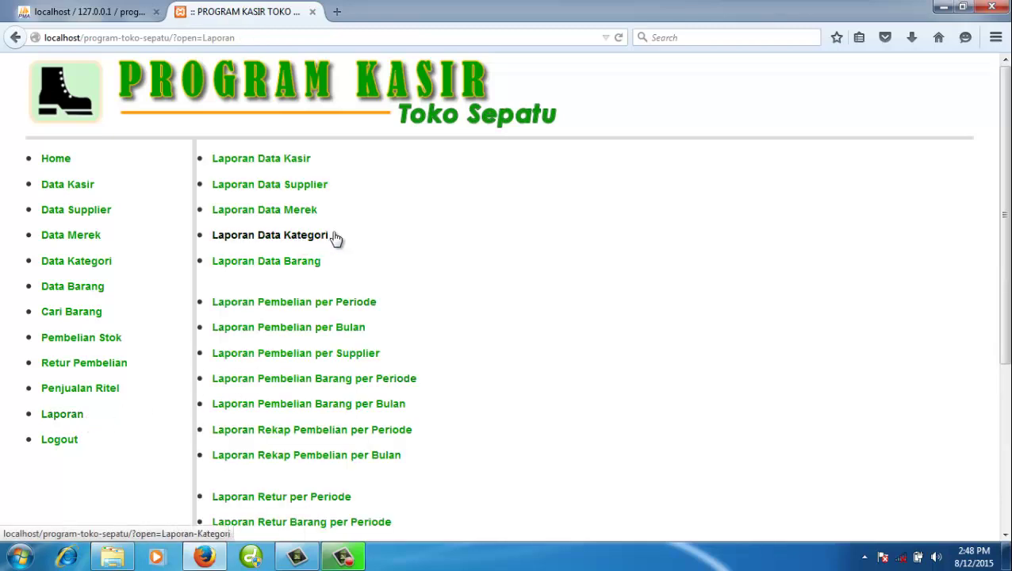
left_click(321, 237)
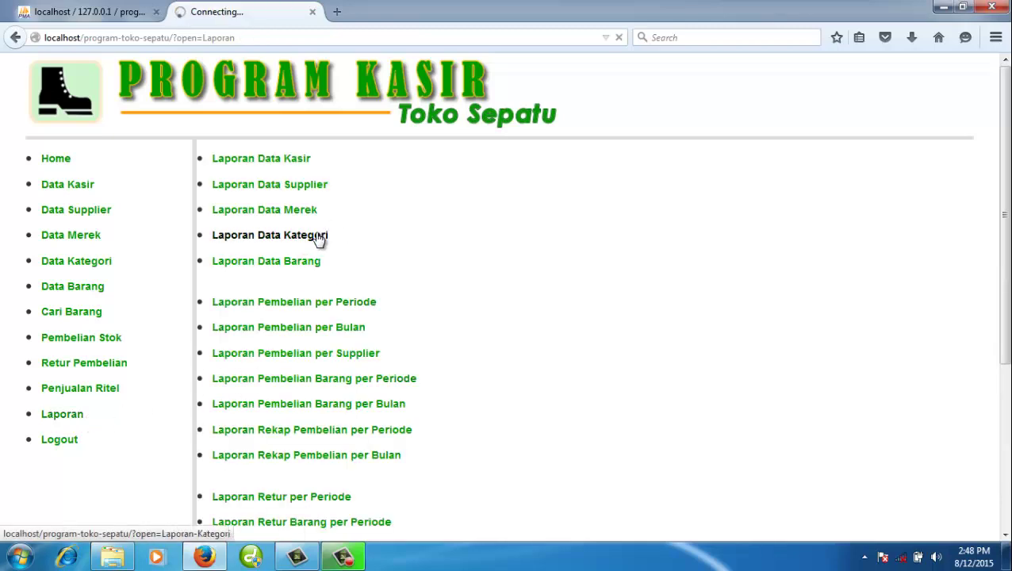
left_click(214, 414)
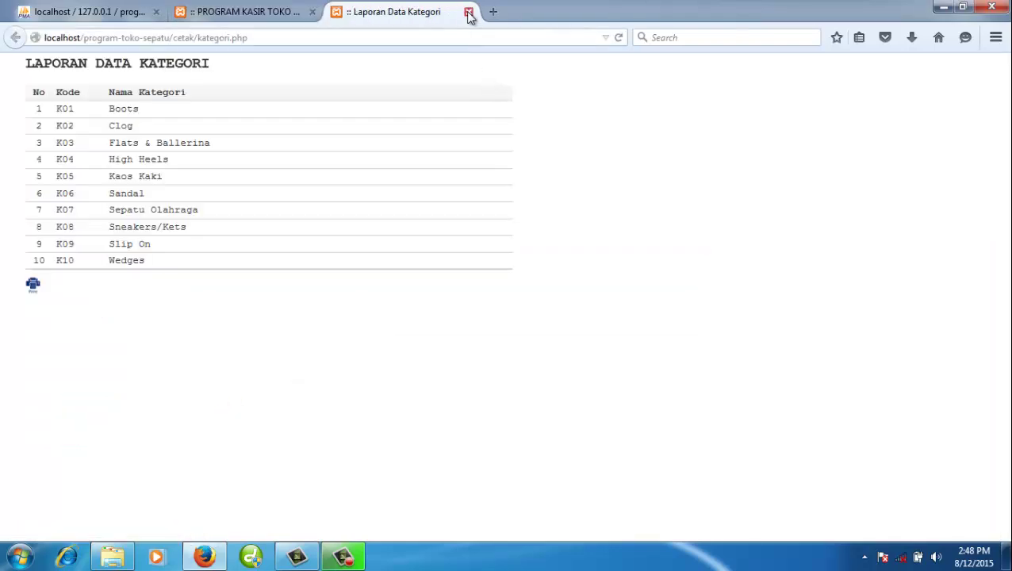
left_click(468, 12)
left_click(86, 415)
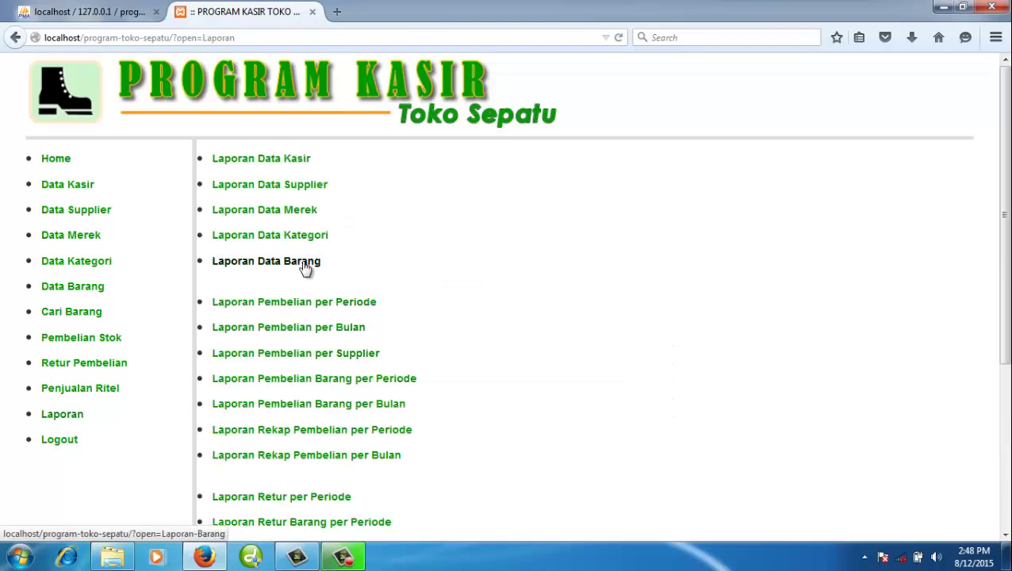
- Print-preview Laporan Data Barang filtered to Boots (16 items), then return to Laporan
left_click(305, 269)
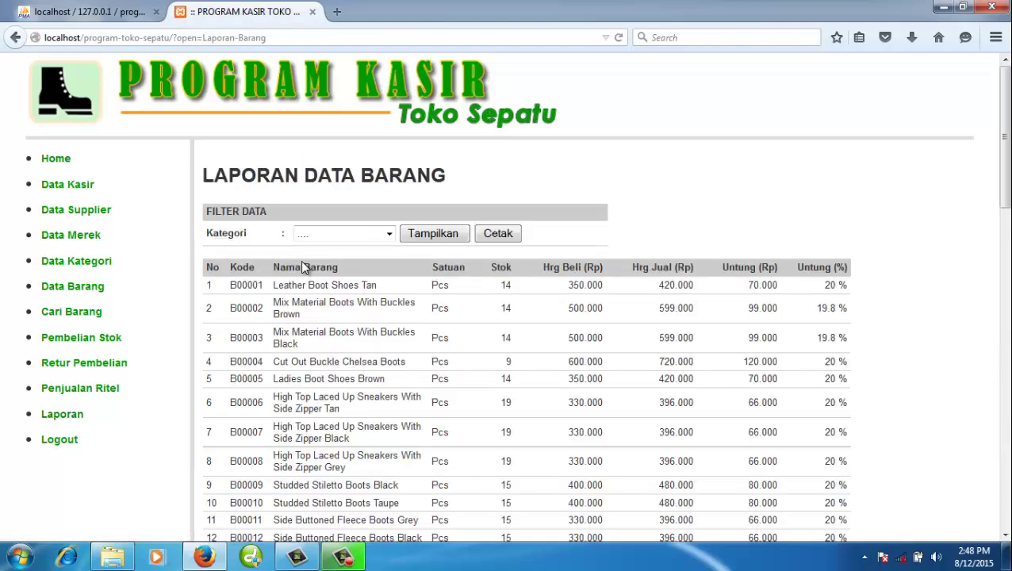
scroll(369, 284, "down", 10)
scroll(369, 270, "up", 10)
left_click(379, 237)
left_click(371, 263)
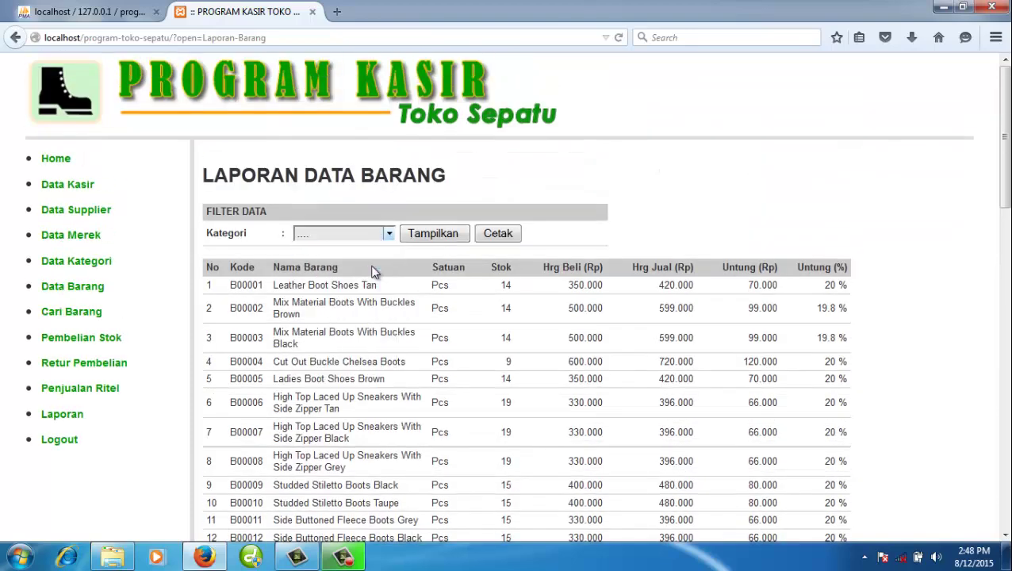
left_click(452, 239)
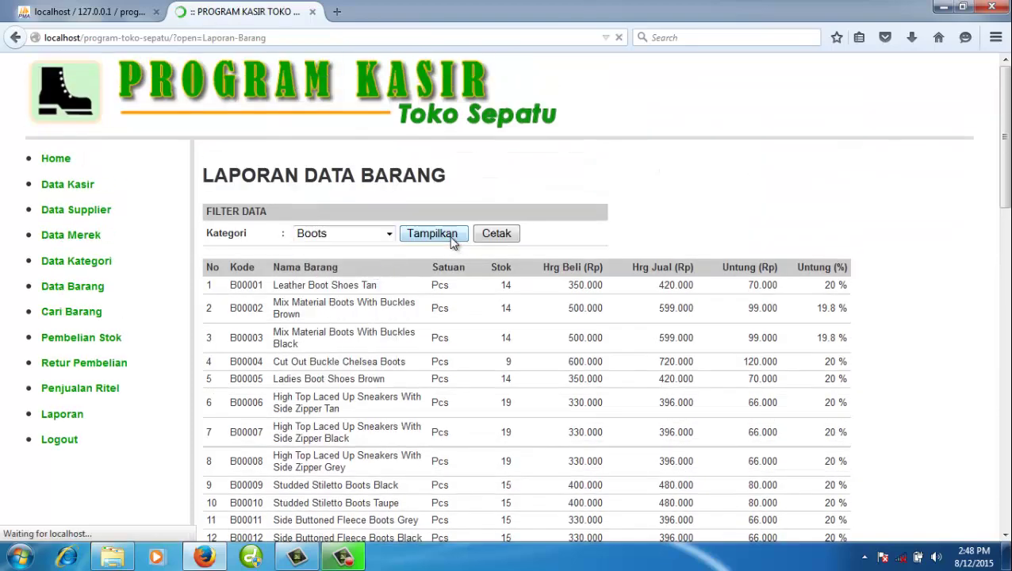
left_click(501, 233)
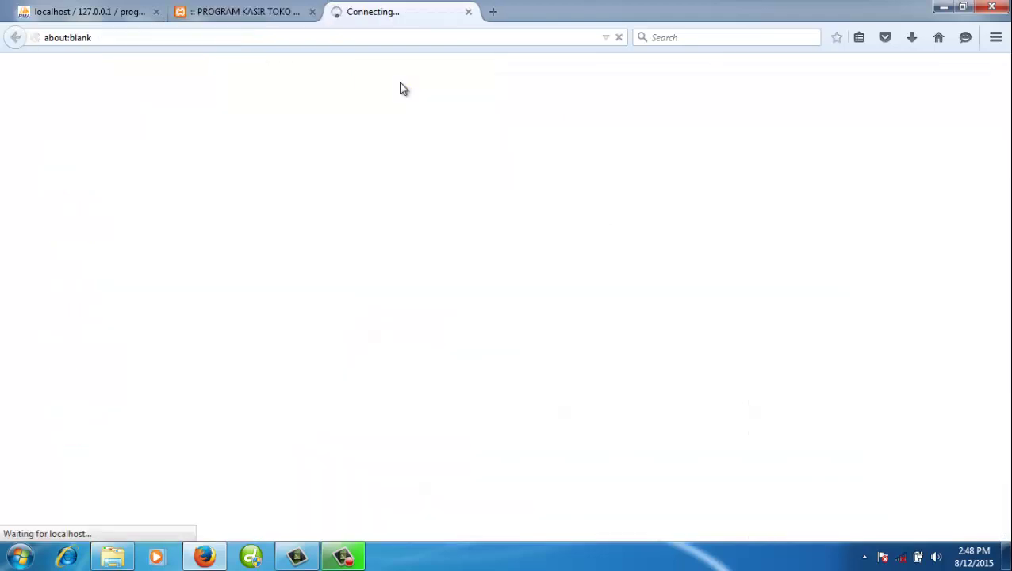
scroll(218, 210, "down", 2)
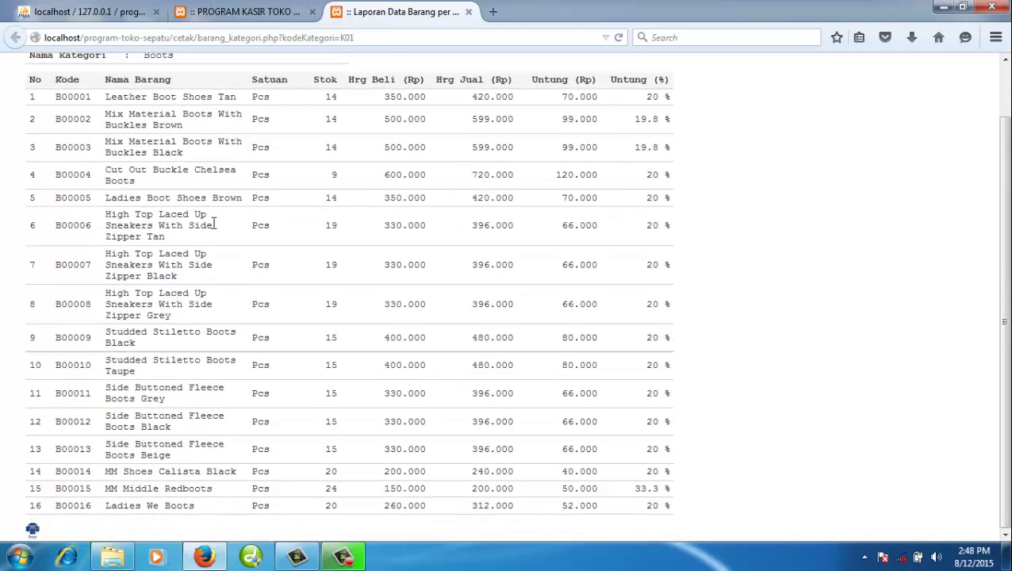
left_click(468, 12)
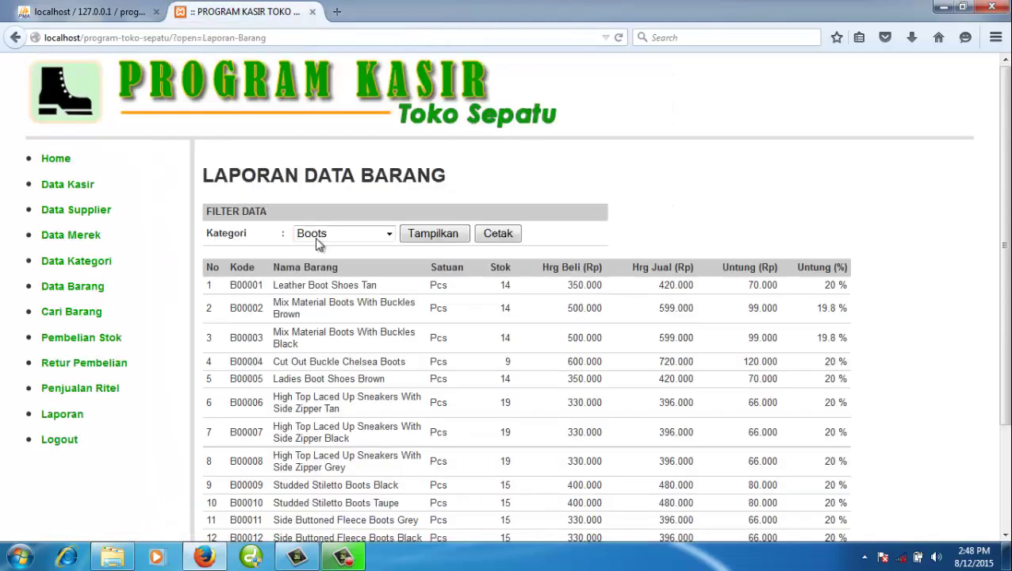
left_click(95, 422)
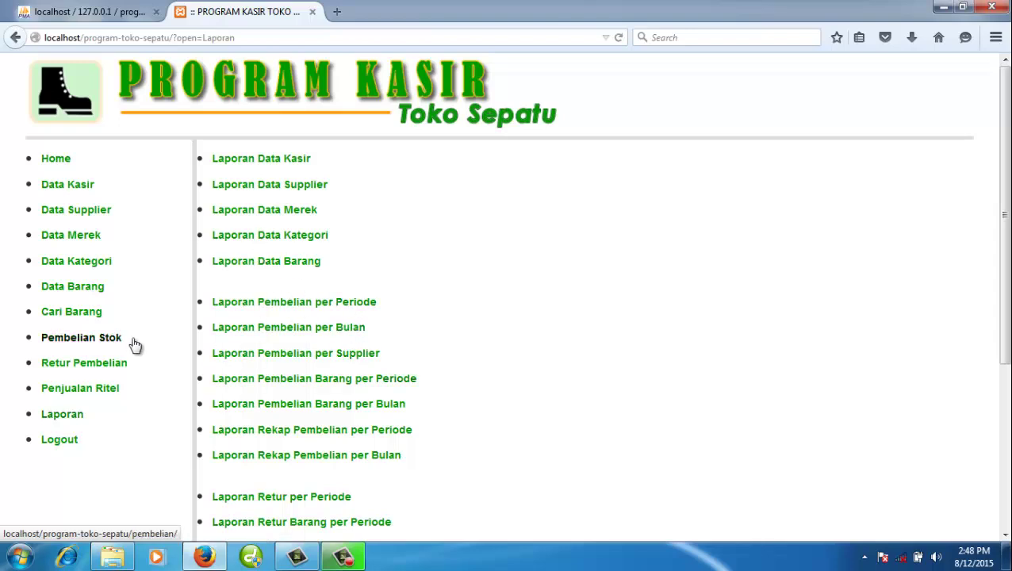
- Browse all products' stock and prices in Cari Barang, then open the Pembelian Barang form
left_click(99, 317)
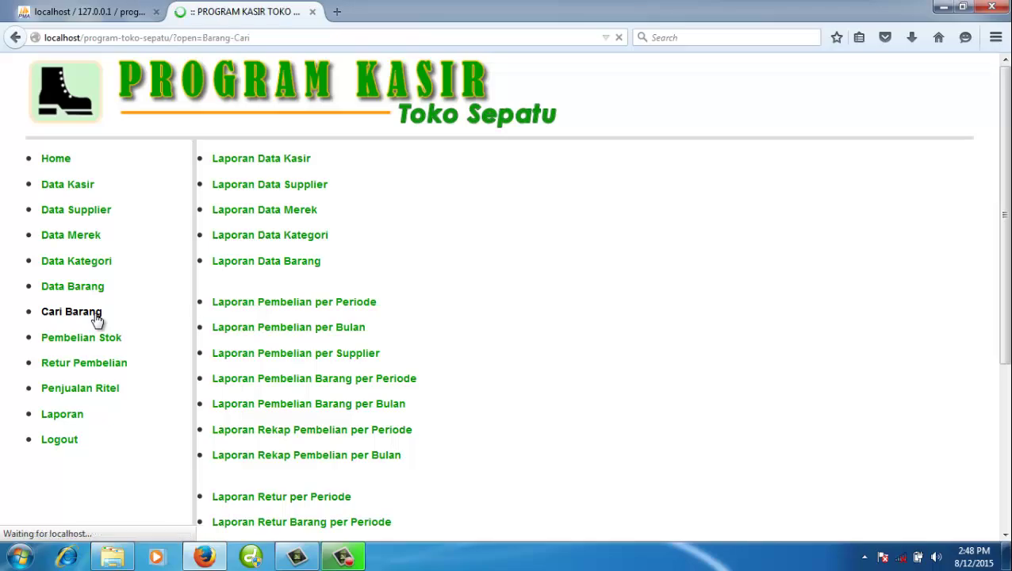
scroll(383, 349, "down", 4)
scroll(383, 349, "down", 2)
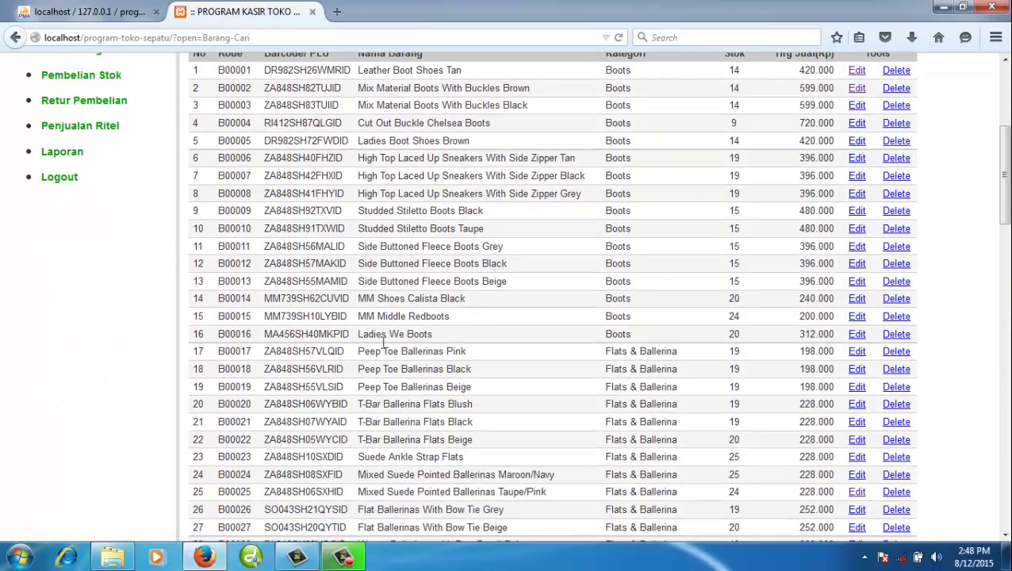
scroll(383, 349, "up", 5)
scroll(337, 368, "down", 6)
scroll(337, 369, "down", 15)
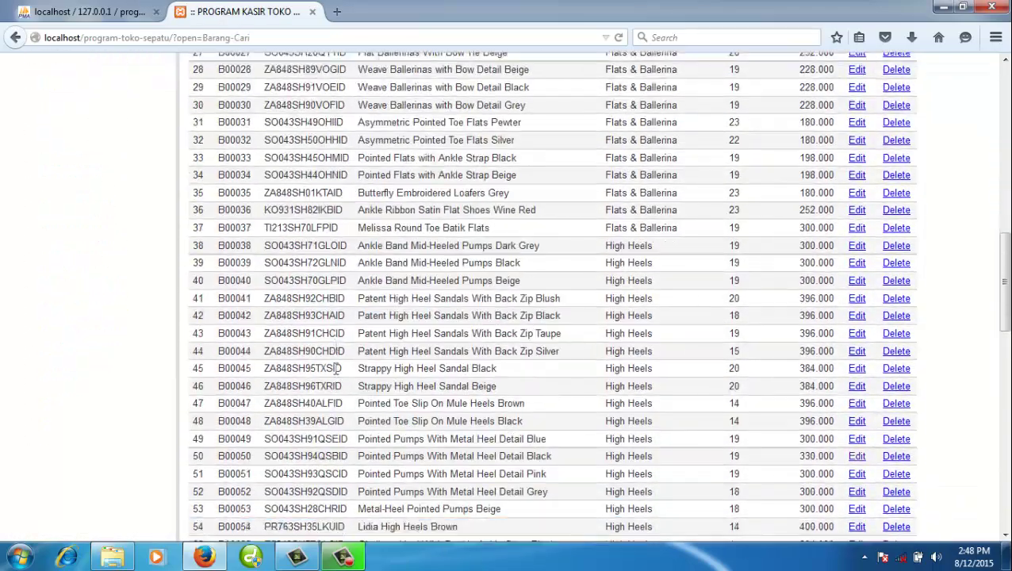
scroll(337, 368, "up", 20)
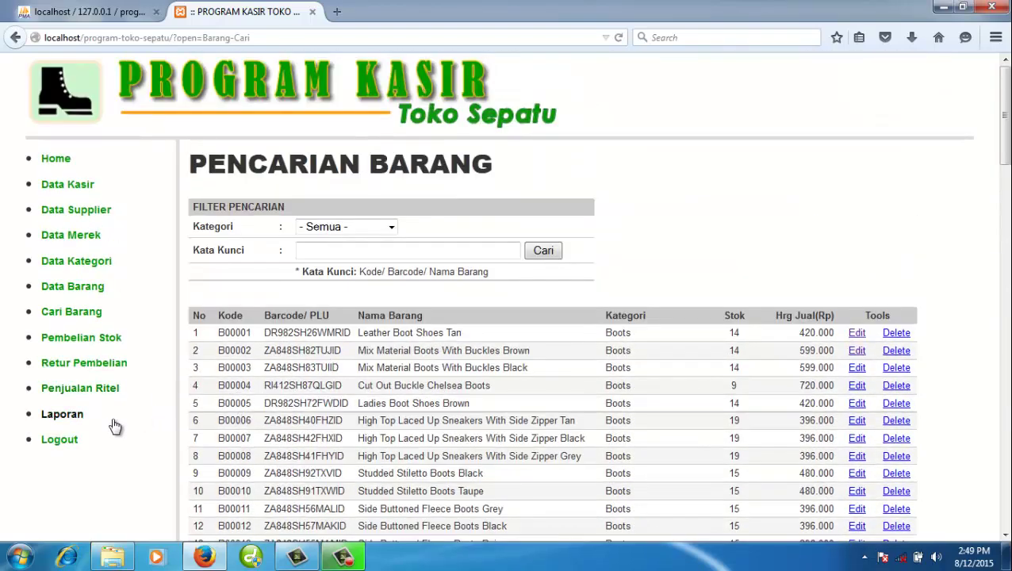
left_click(111, 339)
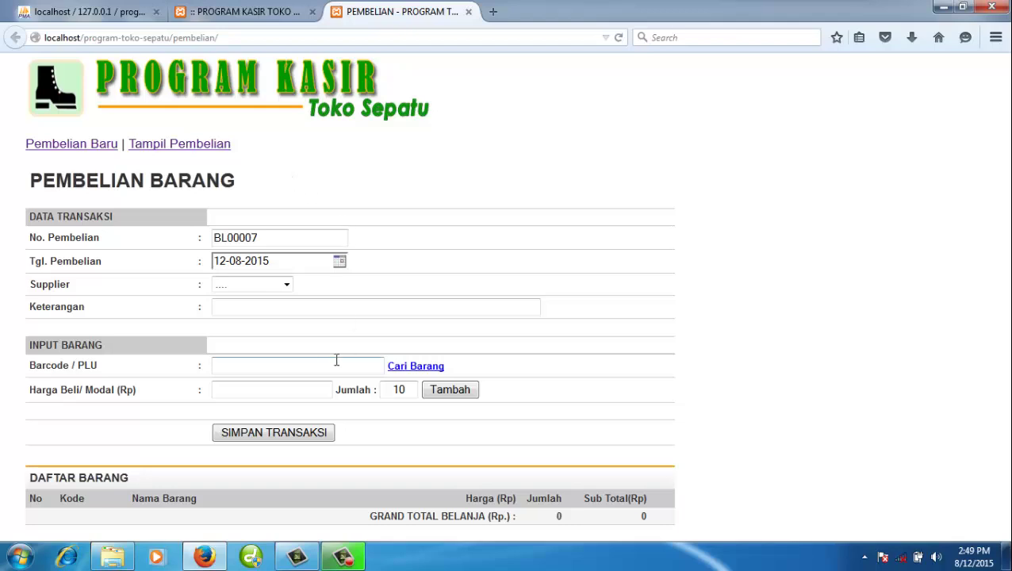
- Choose supplier Miki Milo and show item lookup page 3, where B00121 and B00122 have stock 0
left_click(286, 284)
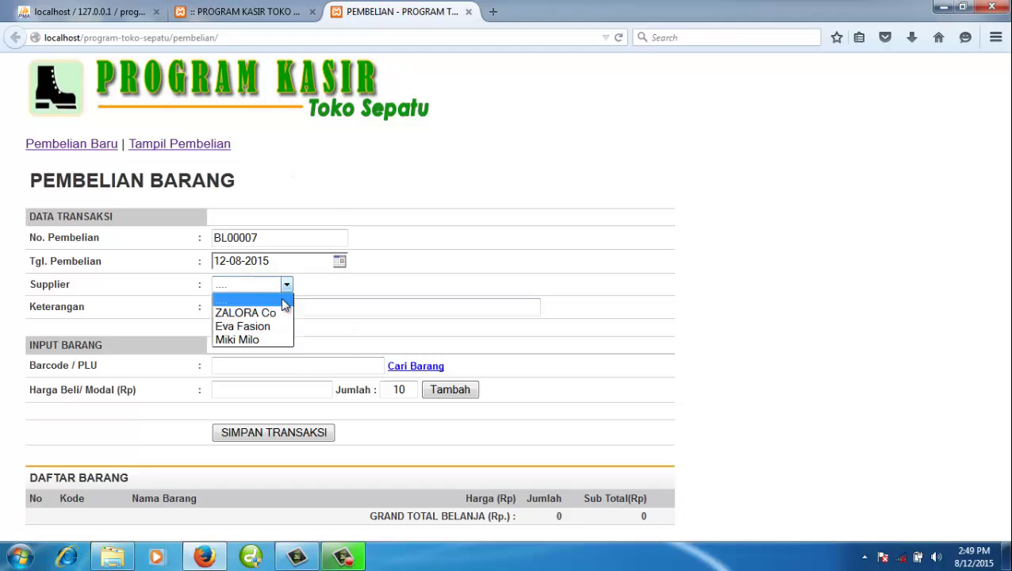
left_click(282, 341)
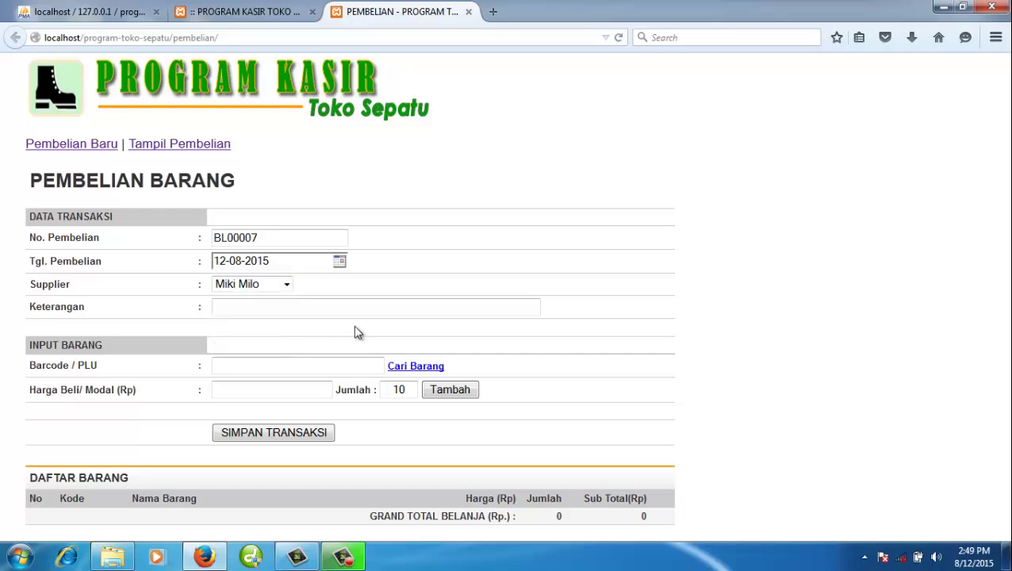
left_click(412, 368)
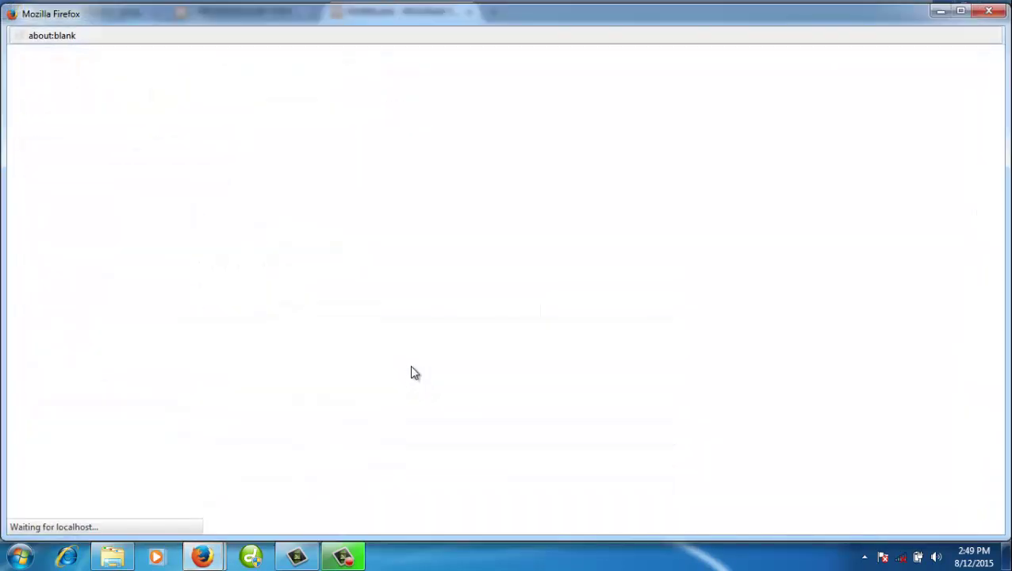
scroll(476, 329, "down", 10)
scroll(492, 327, "down", 5)
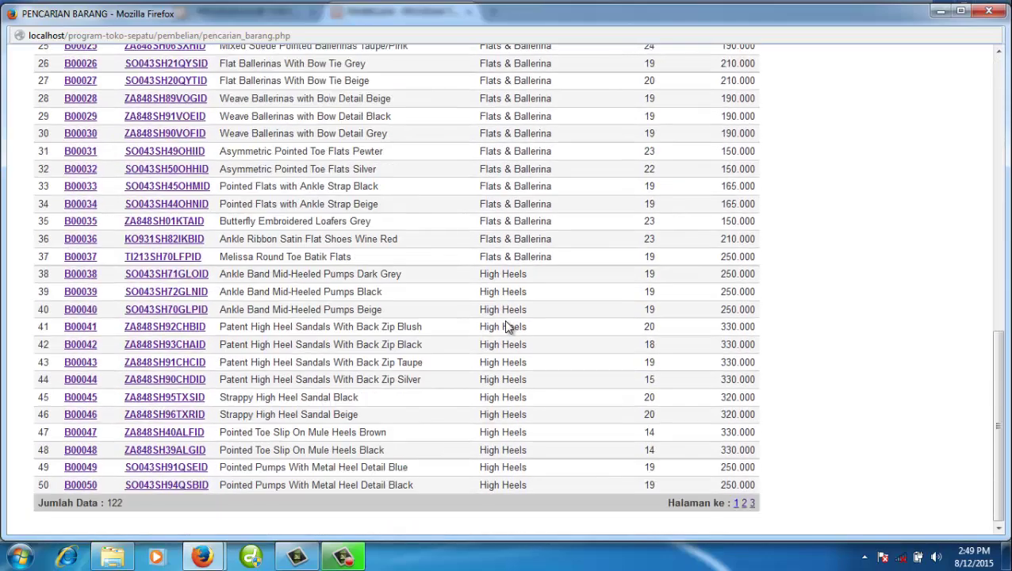
left_click(752, 505)
scroll(489, 417, "down", 3)
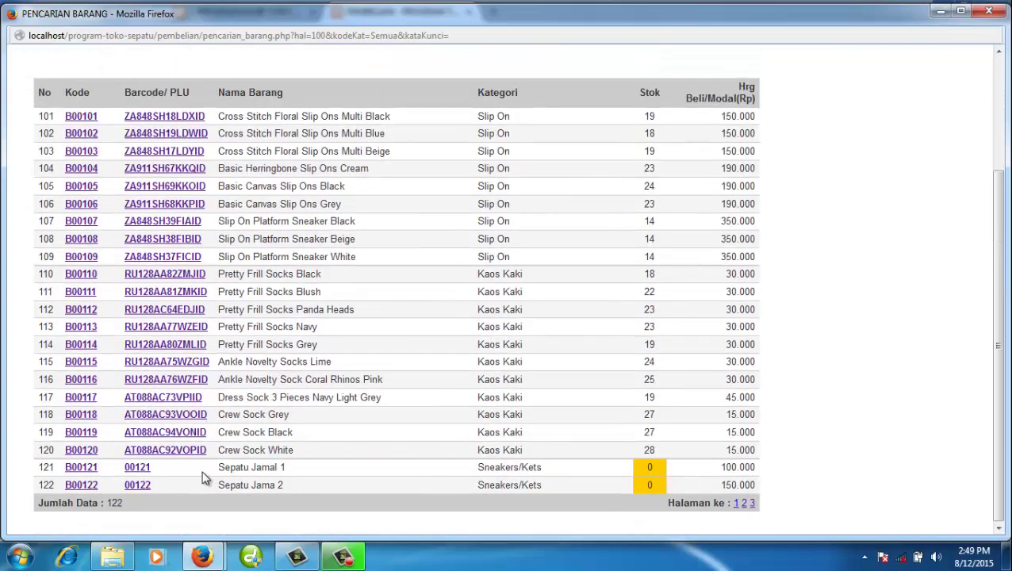
left_click_drag(153, 468, 123, 475)
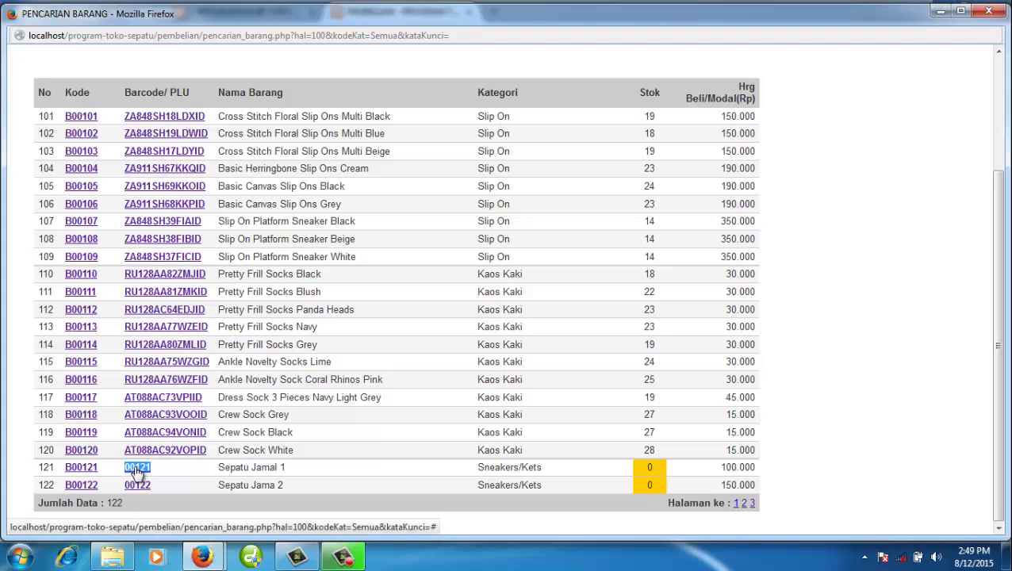
- Add 10 units of Sepatu Jamal 1 (barcode 00121) at 100.000 to purchase BL00007
left_click(135, 472)
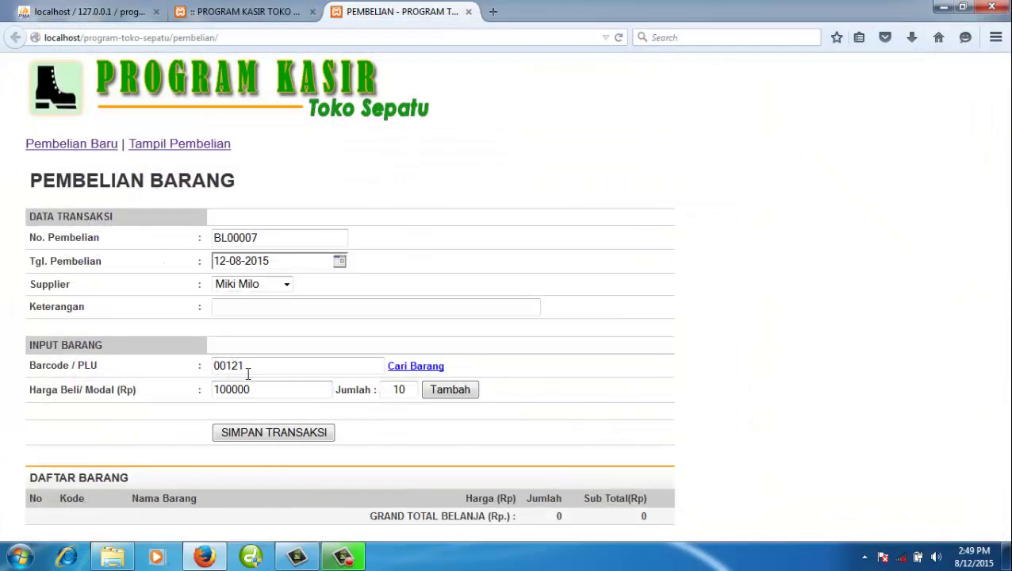
left_click_drag(258, 368, 199, 367)
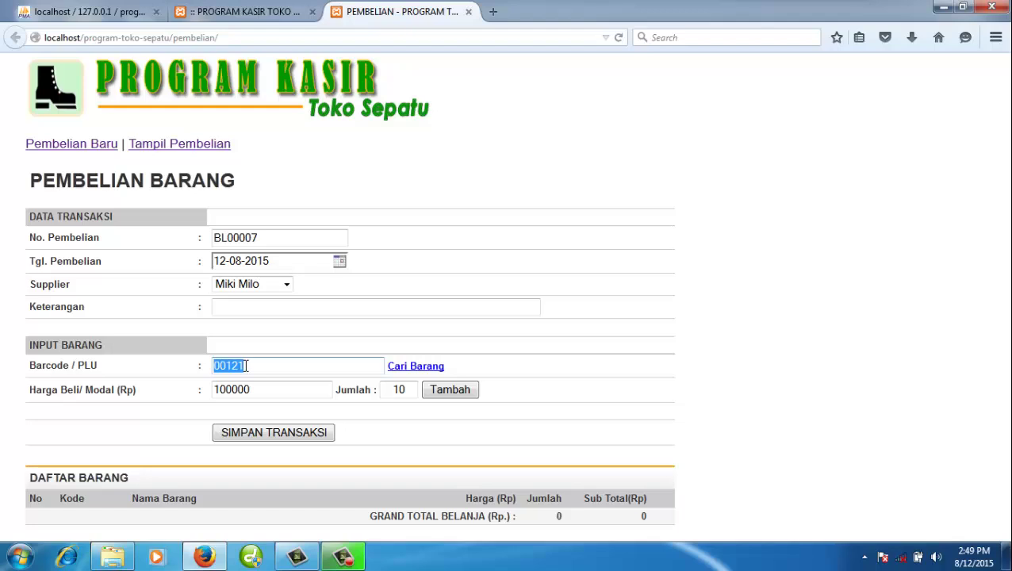
type("0012")
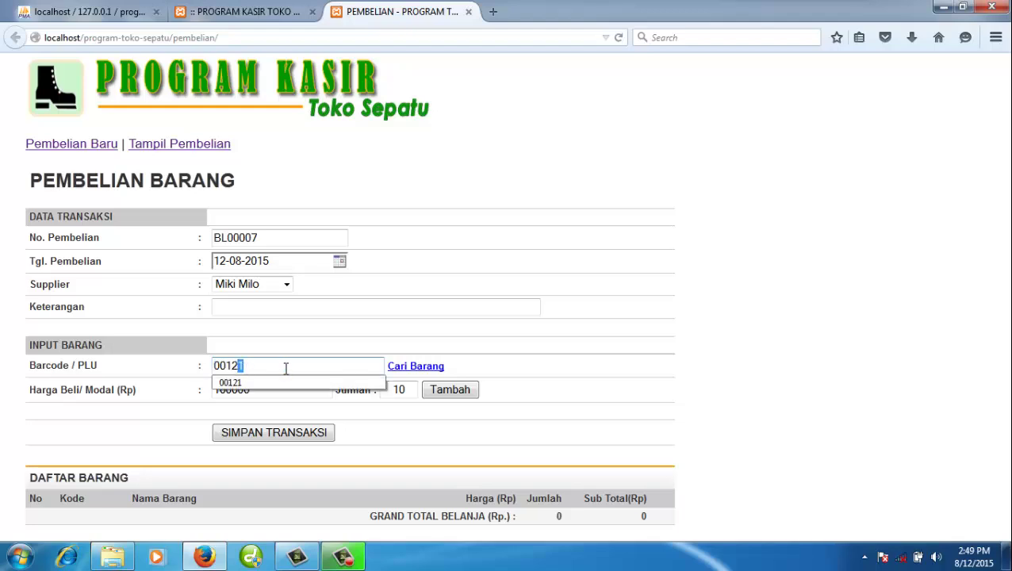
type("2")
left_click_drag(238, 367, 245, 367)
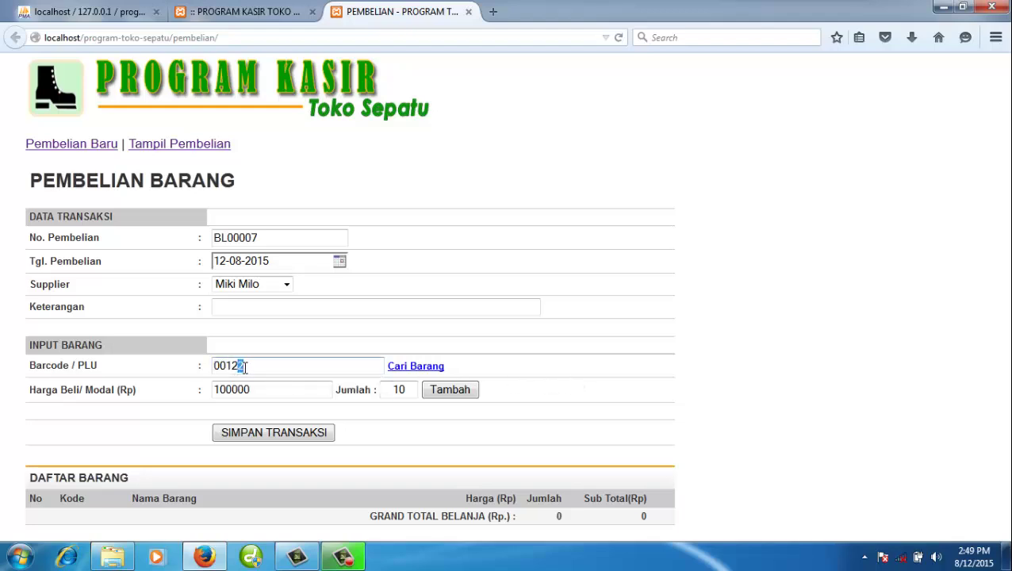
type("1")
left_click(513, 389)
type("10")
left_click(451, 392)
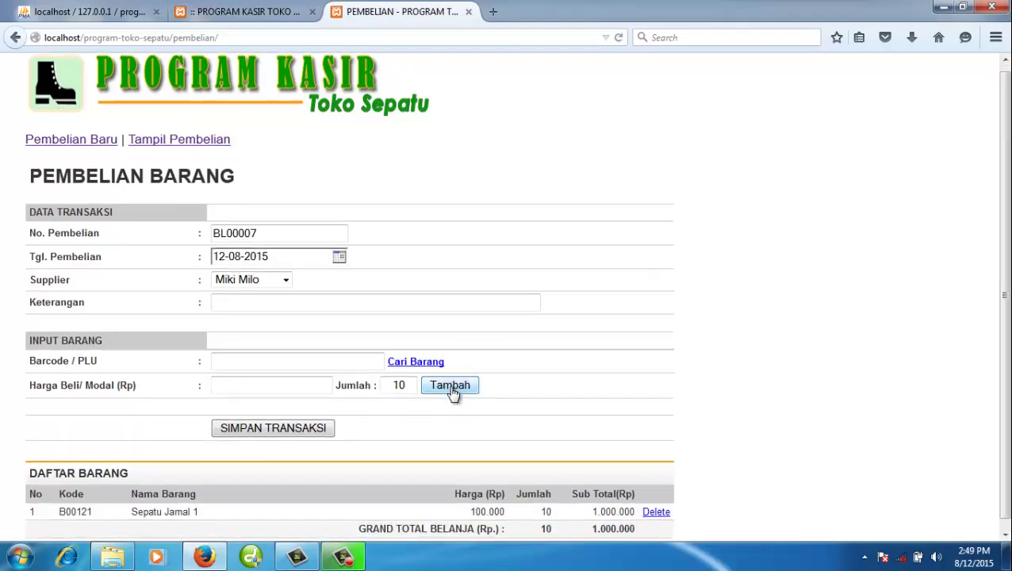
scroll(558, 475, "down", 1)
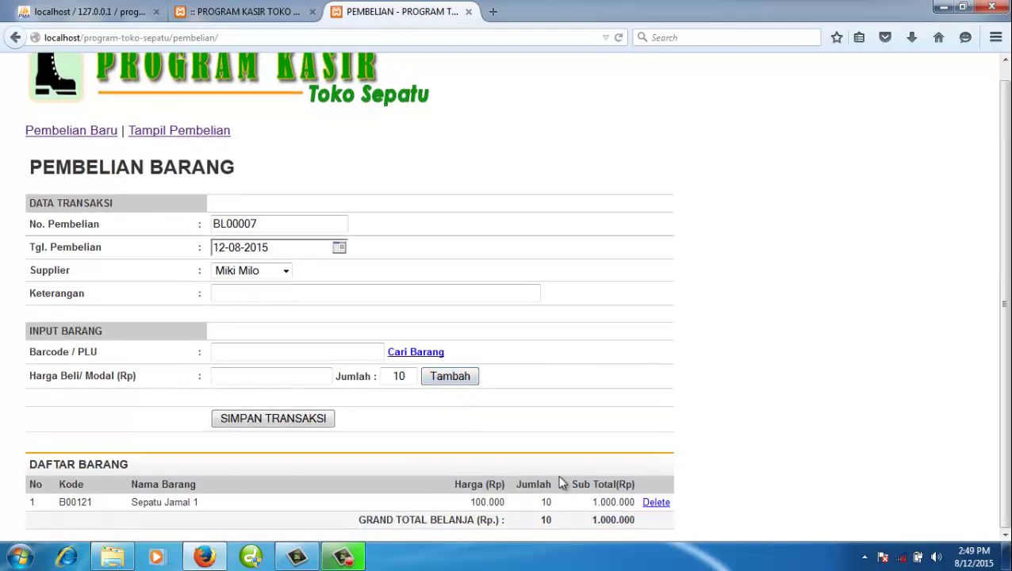
- Pick item 00122 Sepatu Jama 2 from page 3 of the item search and add 10 units at 150.000
left_click(398, 354)
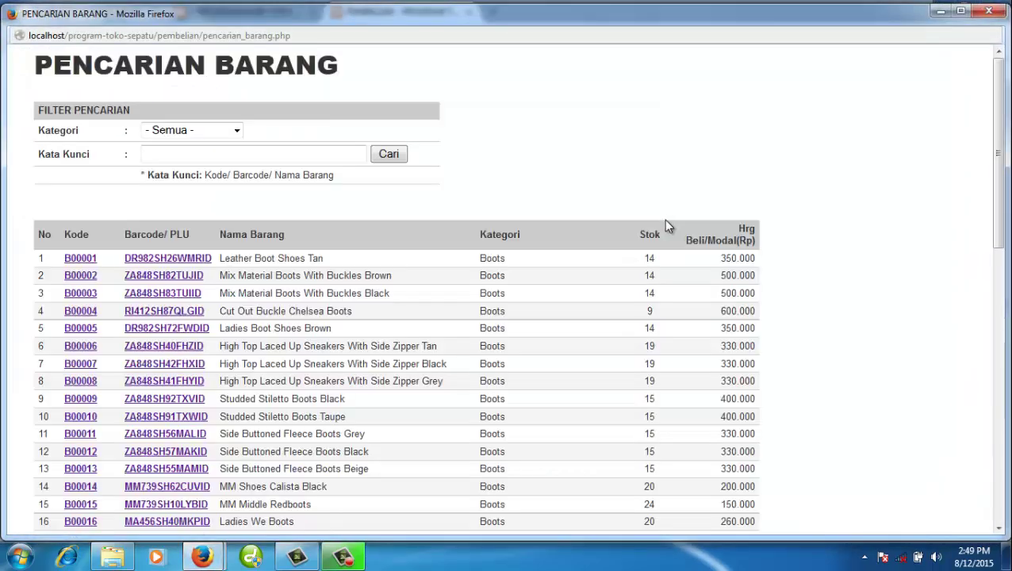
left_click_drag(998, 236, 998, 527)
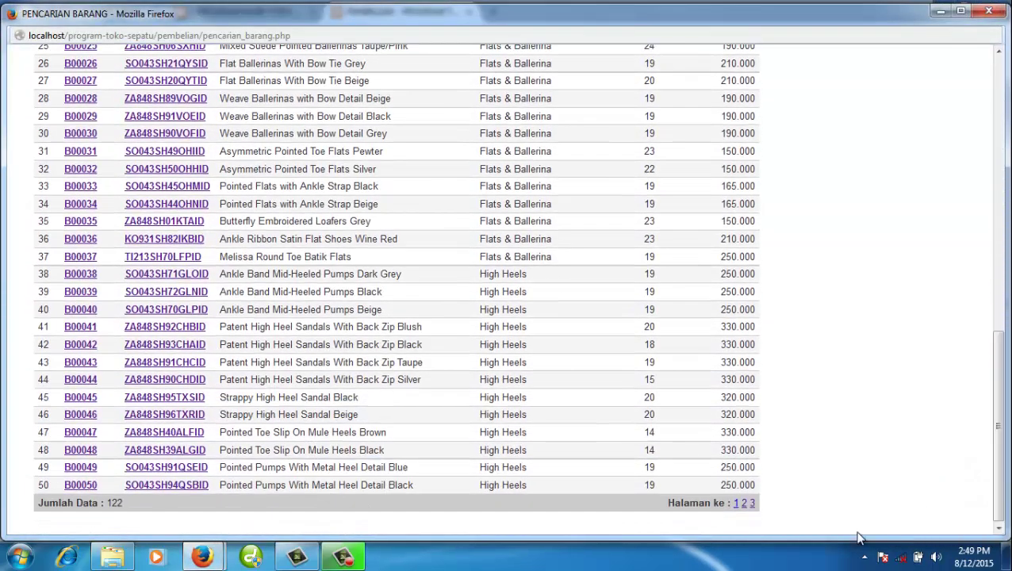
left_click(752, 505)
scroll(623, 407, "down", 3)
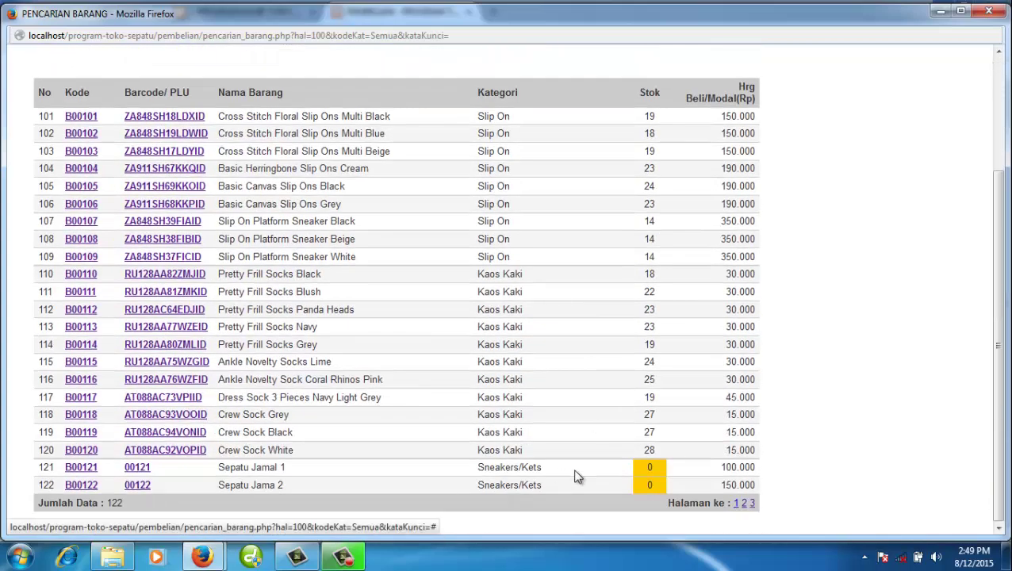
left_click(141, 486)
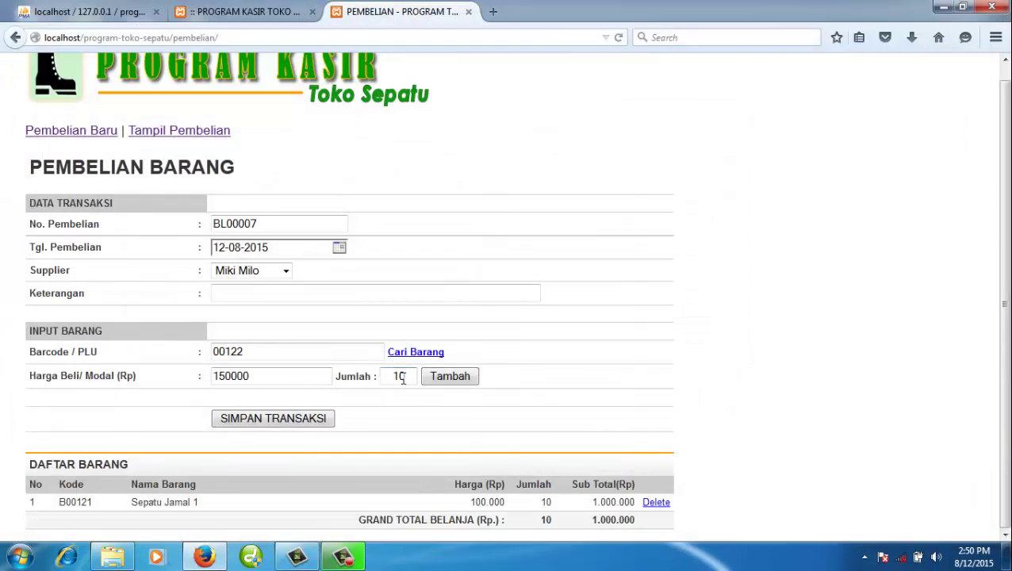
left_click(403, 379)
type("10")
left_click(459, 377)
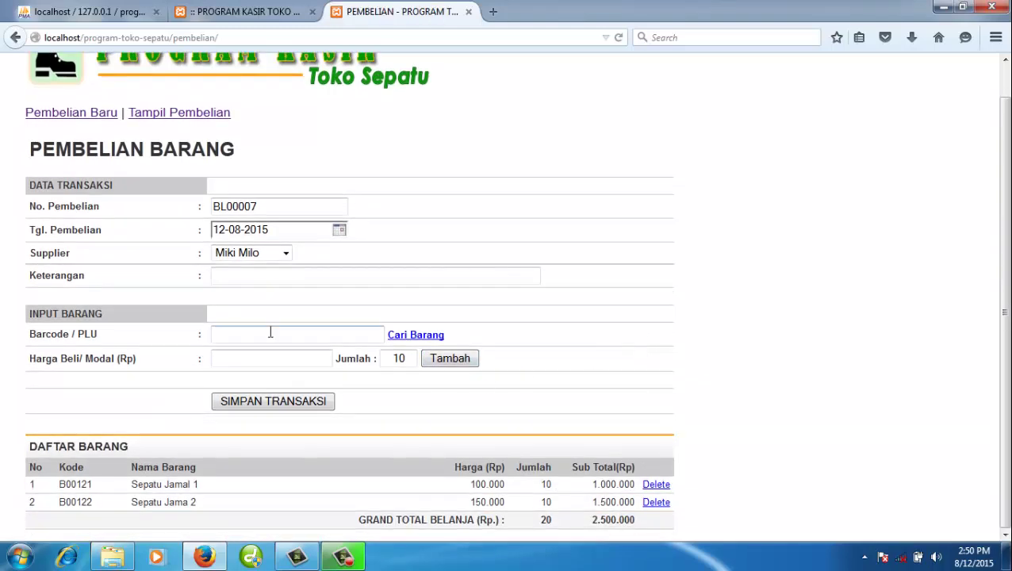
left_click(257, 272)
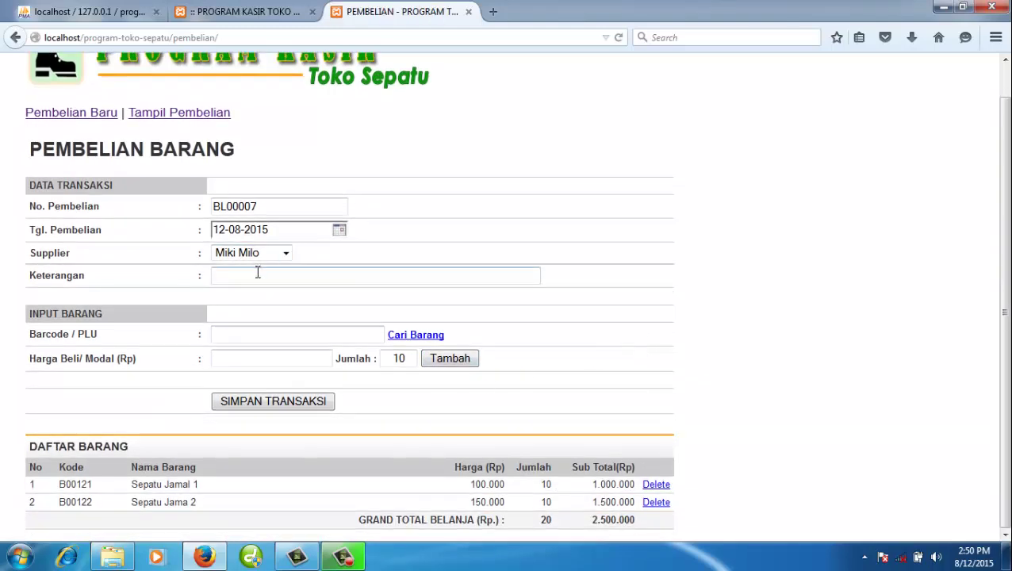
- Enter the note 'Pembelian Stok' and save purchase BL00007
type("Pembelian S")
scroll(257, 274, "up", 1)
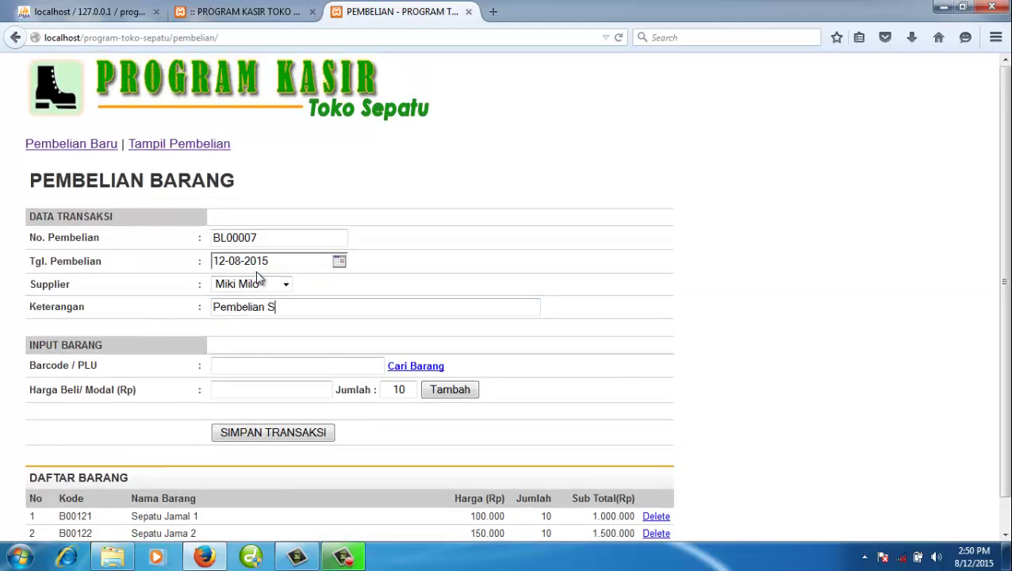
type("tok")
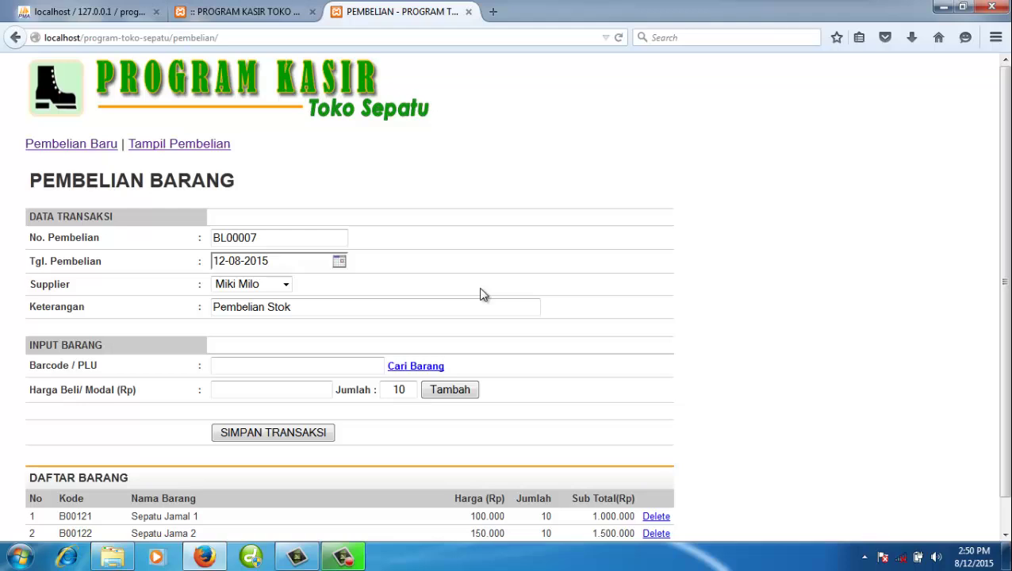
scroll(621, 264, "down", 1)
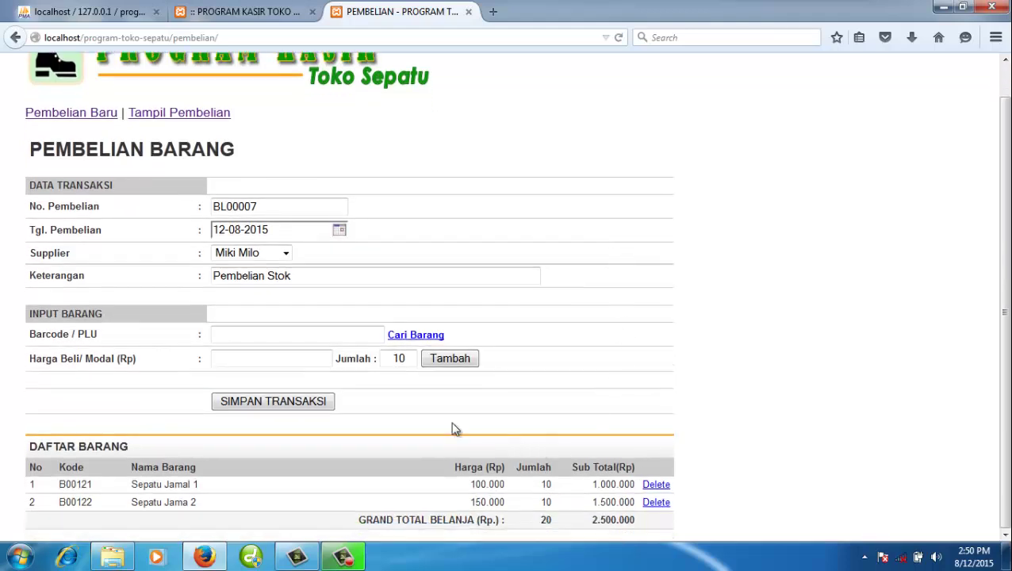
left_click(309, 406)
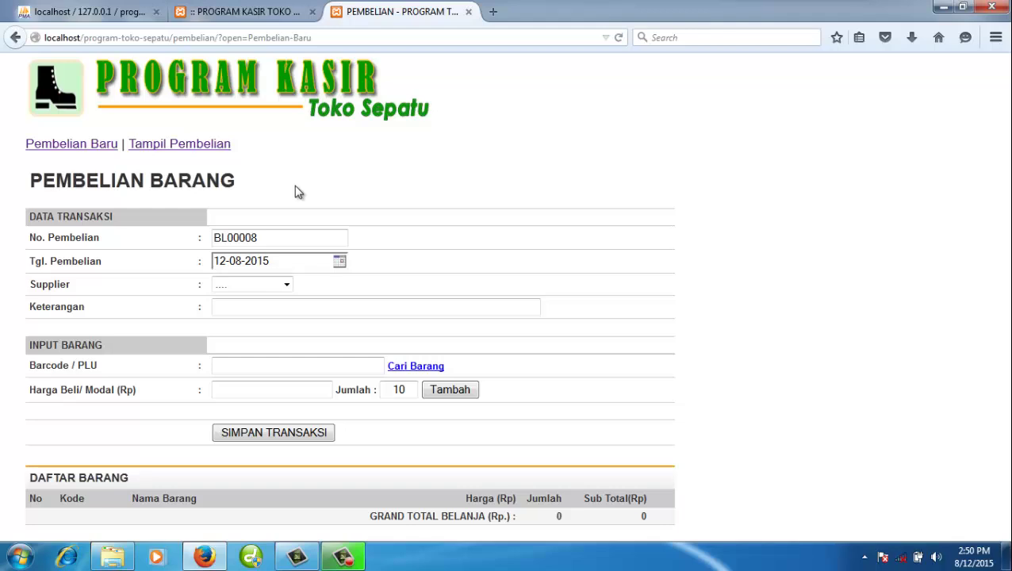
- Open BL00007's printable receipt from the purchase list, check the 2.500.000 total, then close it
left_click(174, 149)
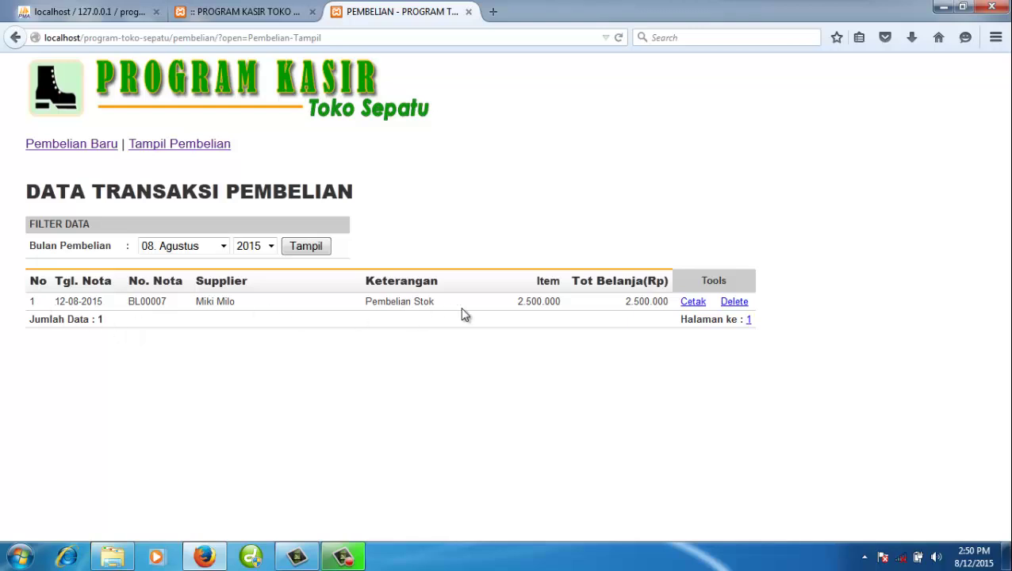
left_click(693, 302)
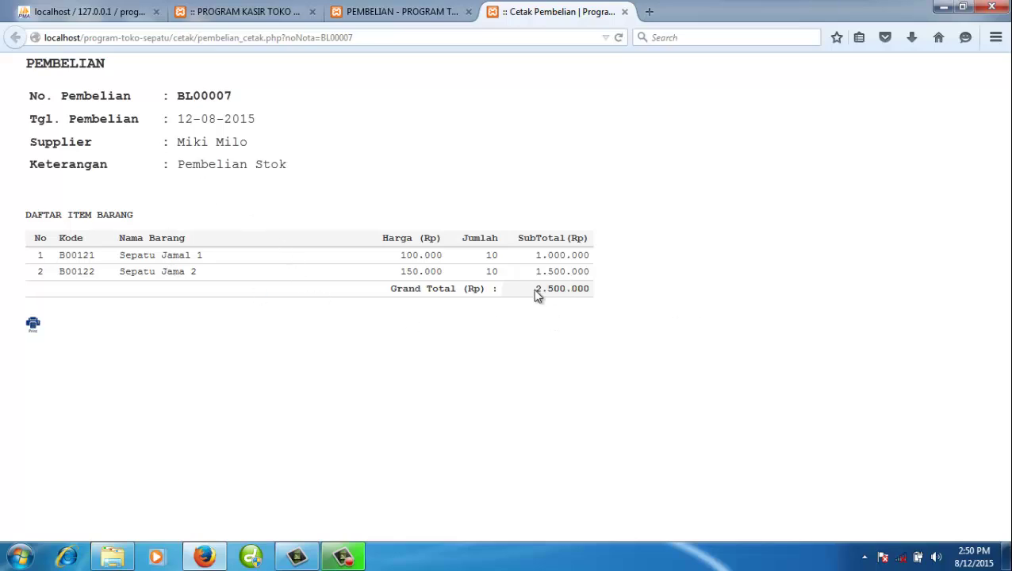
left_click_drag(535, 290, 581, 298)
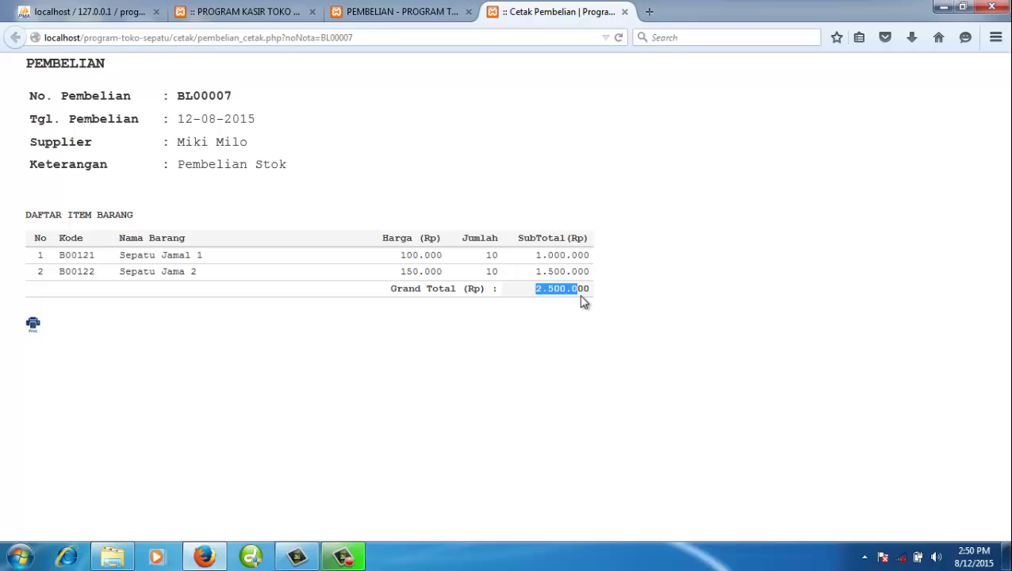
left_click(626, 12)
- Set the month filter to the blank option and list all 2015 purchases, BL00001 to BL00007
left_click(251, 15)
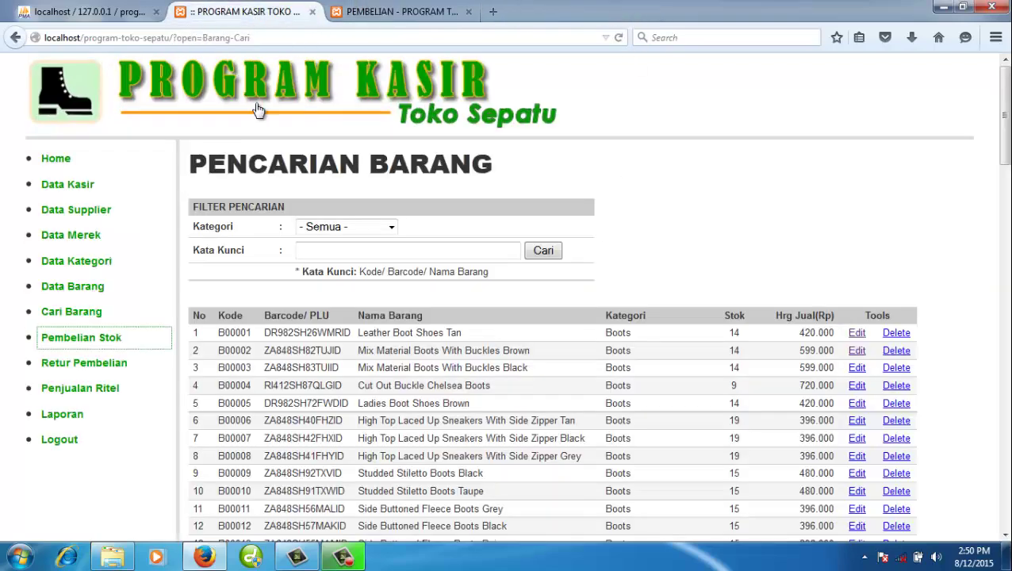
left_click(224, 85)
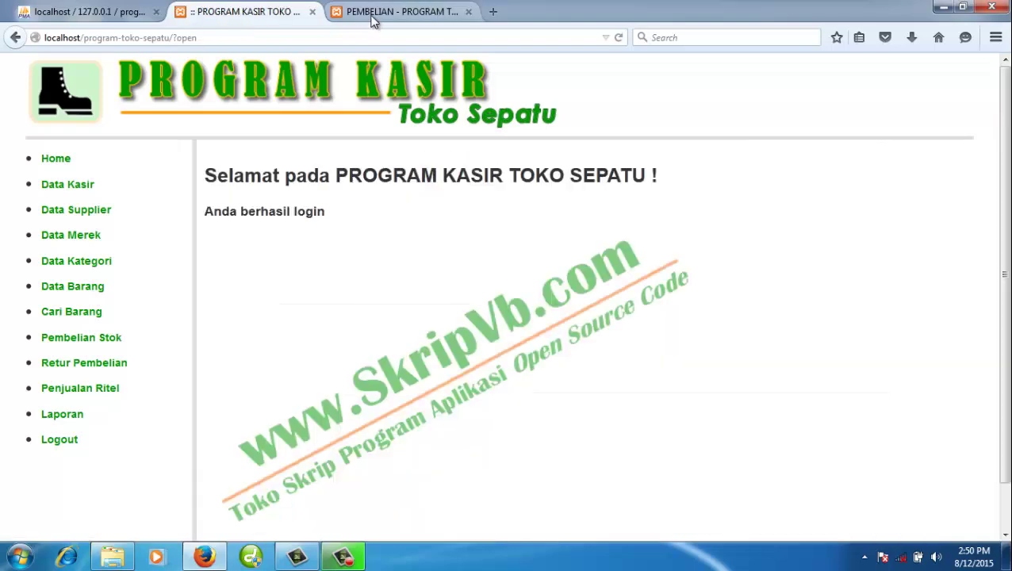
left_click(365, 22)
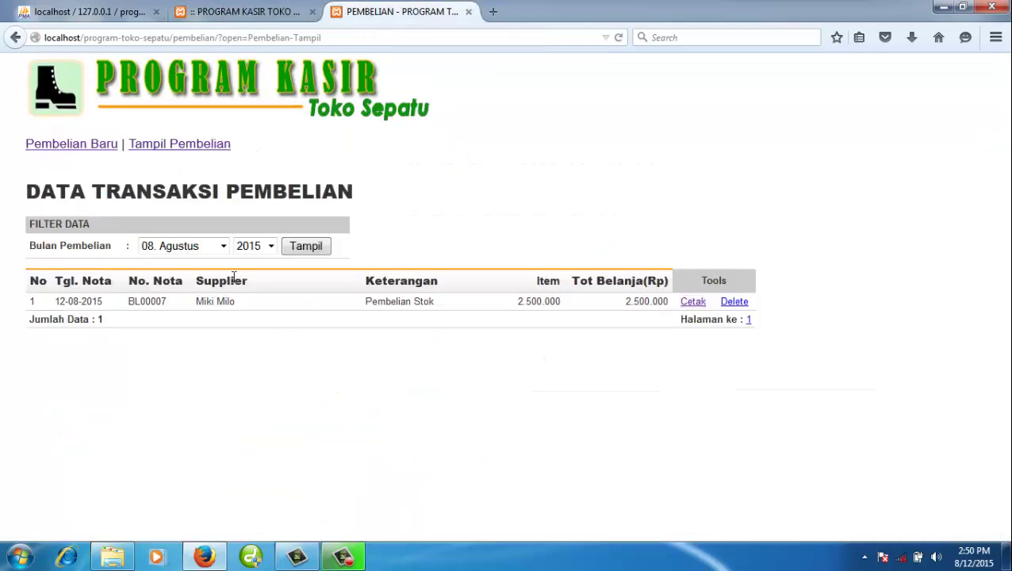
left_click(221, 247)
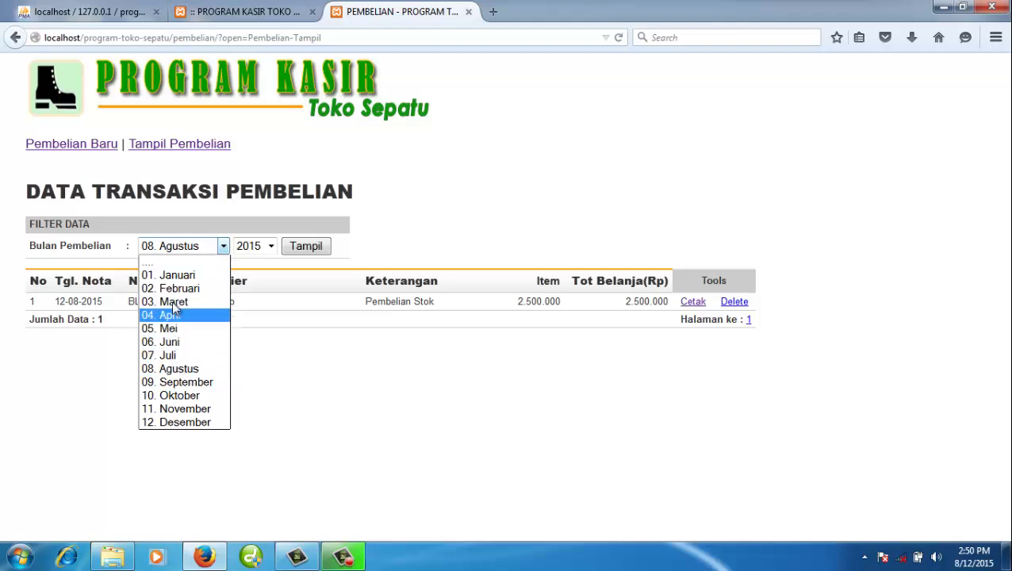
left_click(164, 262)
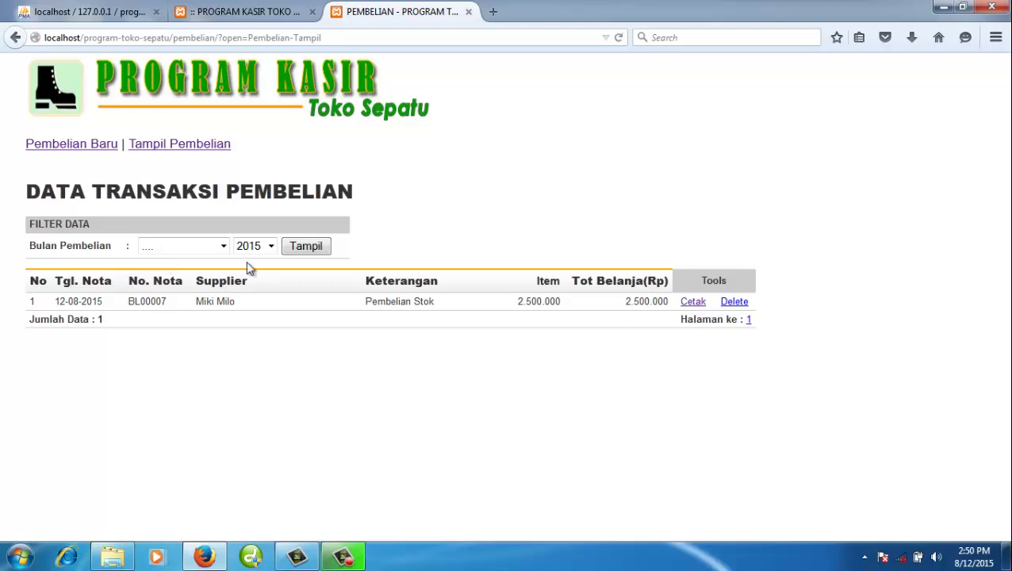
left_click(221, 248)
left_click(203, 265)
left_click(306, 246)
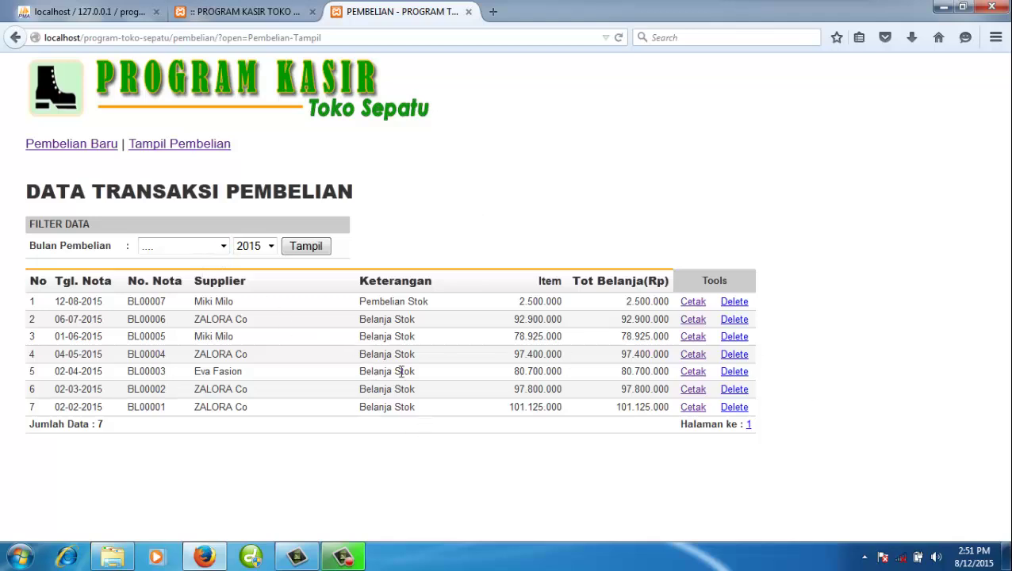
left_click(223, 247)
left_click(234, 12)
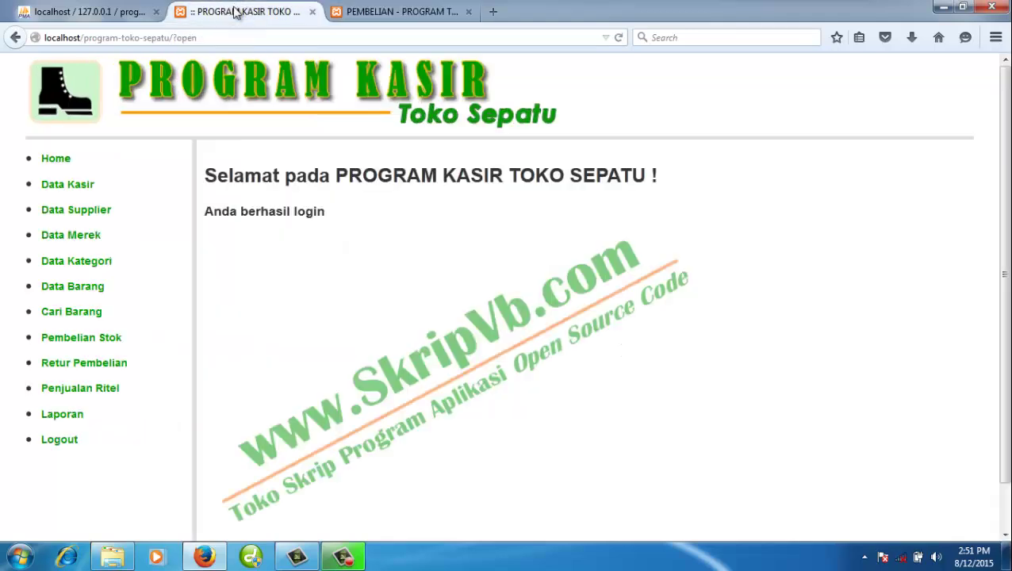
left_click(82, 315)
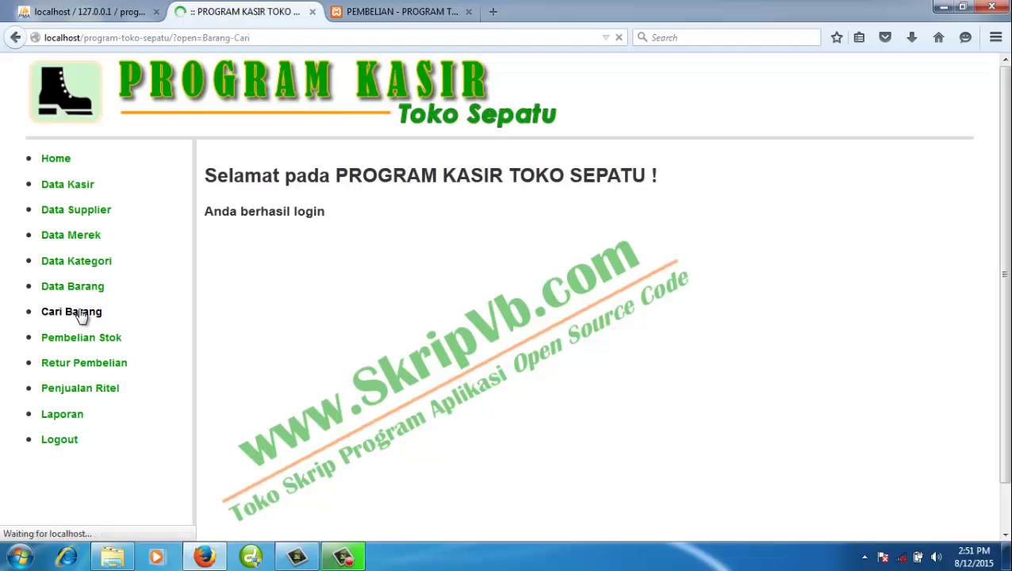
scroll(733, 364, "down", 20)
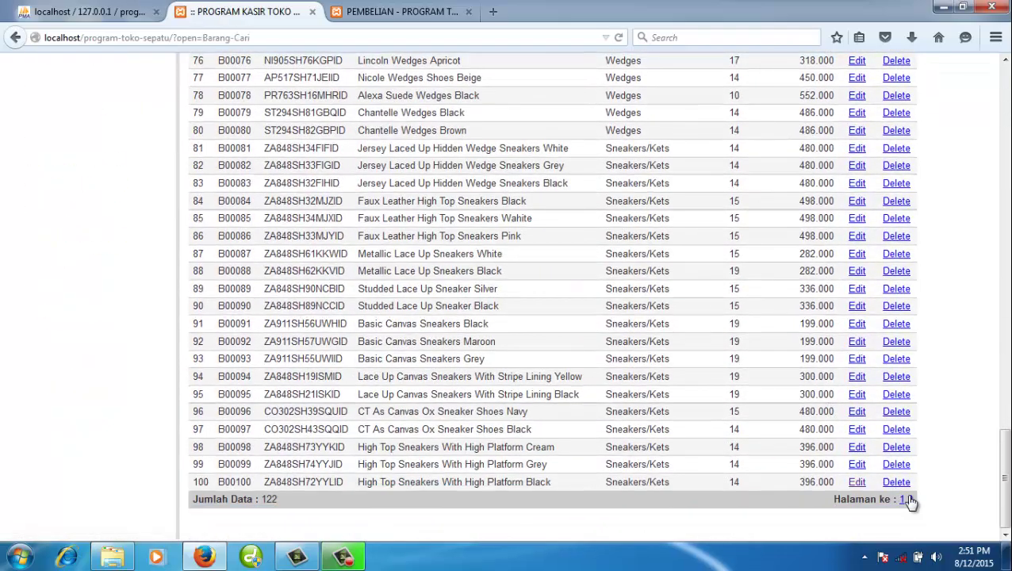
left_click(909, 500)
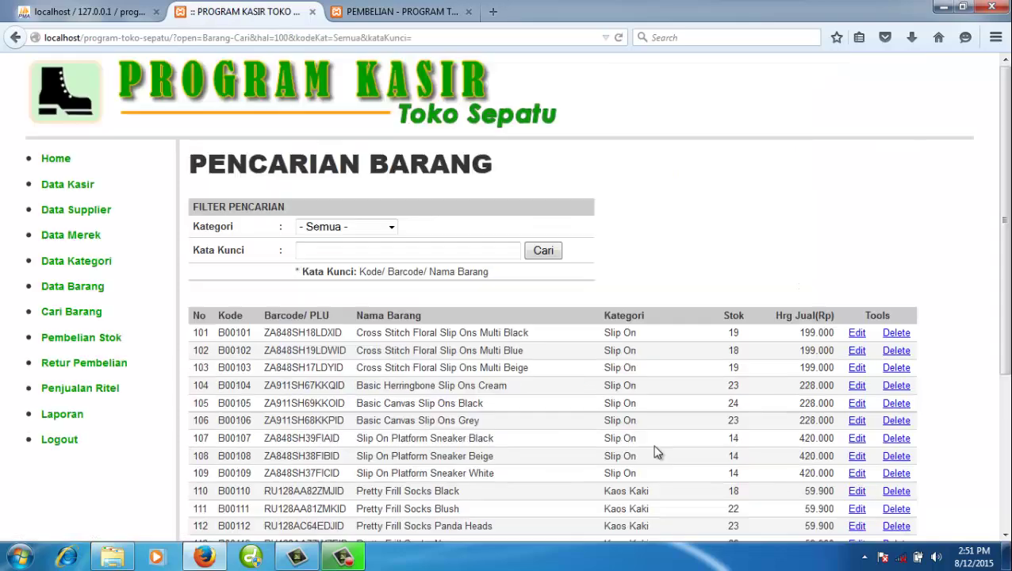
scroll(404, 405, "down", 5)
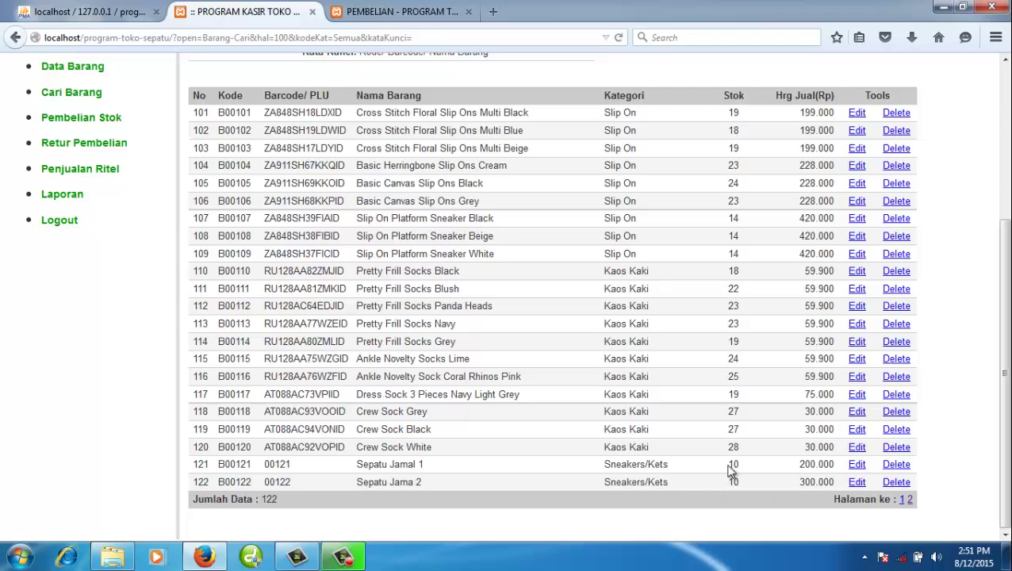
left_click(427, 19)
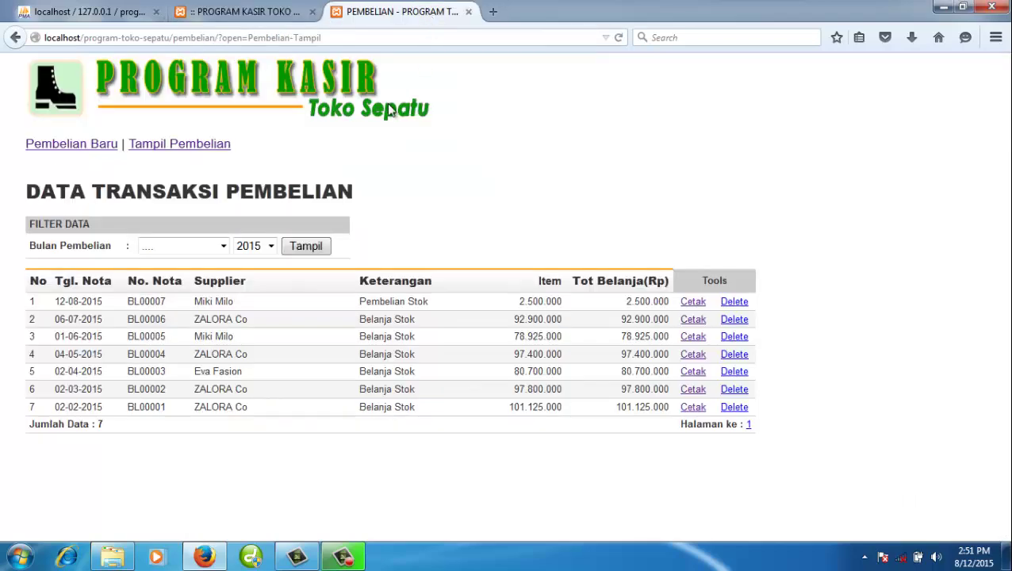
left_click(248, 16)
left_click_drag(732, 466, 743, 471)
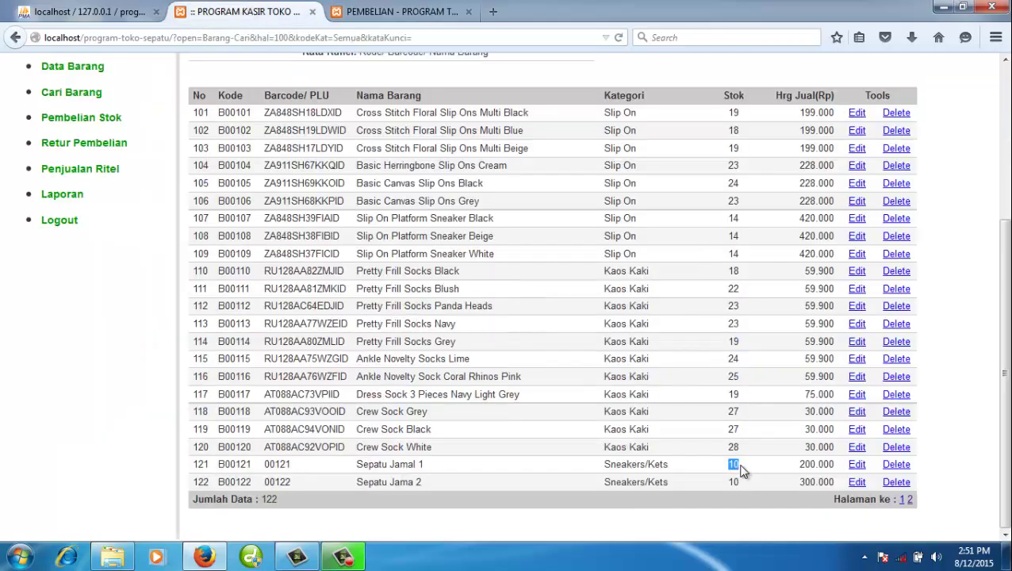
double_click(738, 483)
left_click_drag(739, 465, 730, 472)
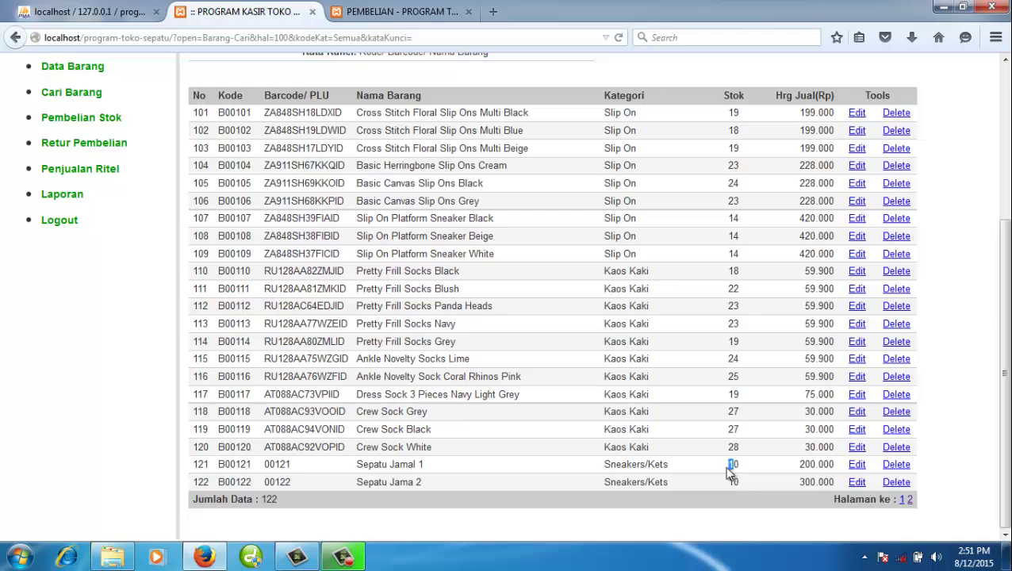
double_click(412, 486)
left_click(417, 483)
- Rename product B00122 to 'Sepatu Jamal 2' and save it
left_click(857, 482)
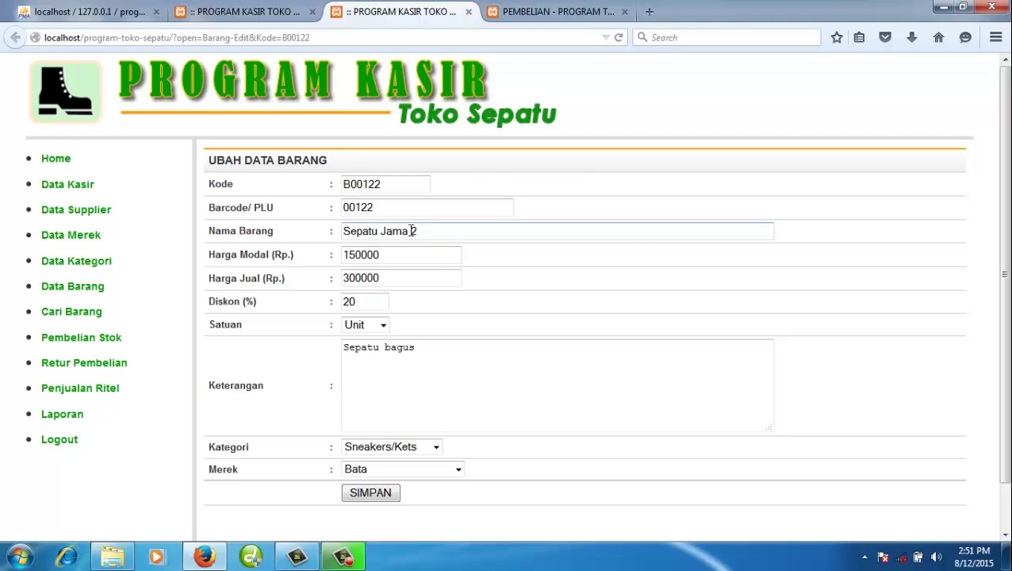
left_click(408, 230)
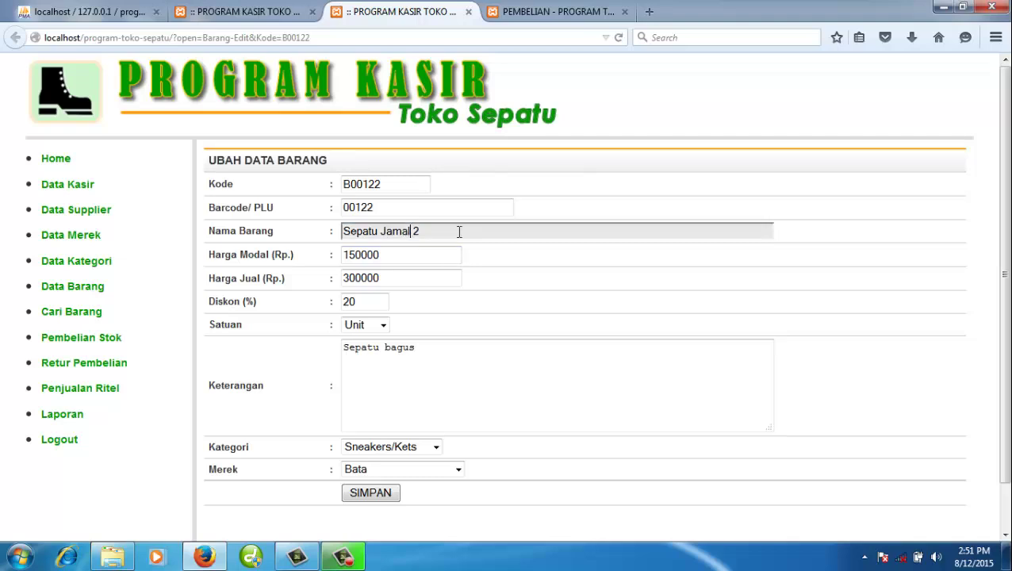
left_click(487, 252)
left_click(479, 228)
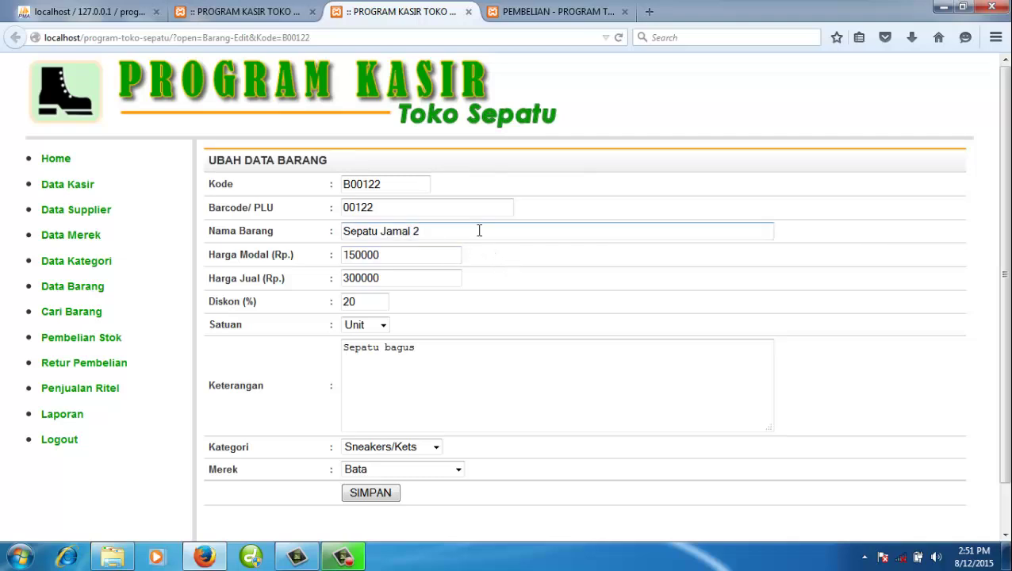
left_click(388, 493)
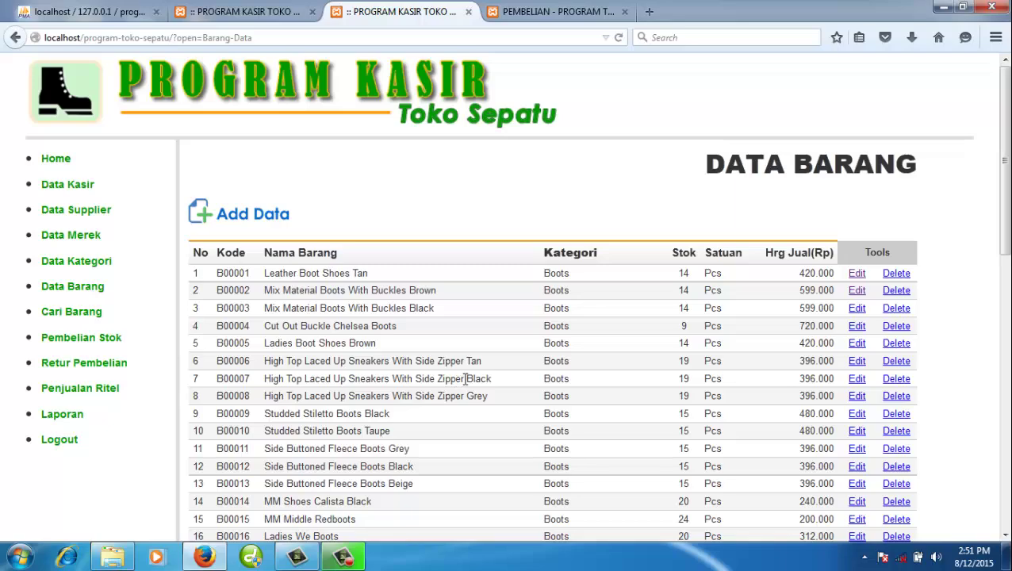
- Check the corrected name Sepatu Jamal 2 on the last page of Data Barang
scroll(534, 322, "down", 10)
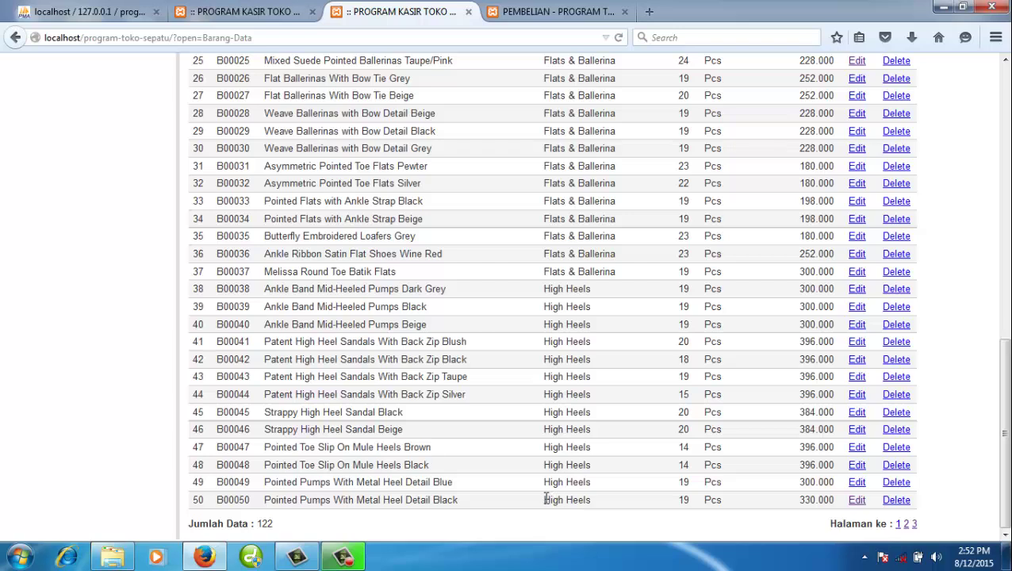
left_click_drag(545, 500, 599, 501)
left_click(612, 503)
left_click(913, 524)
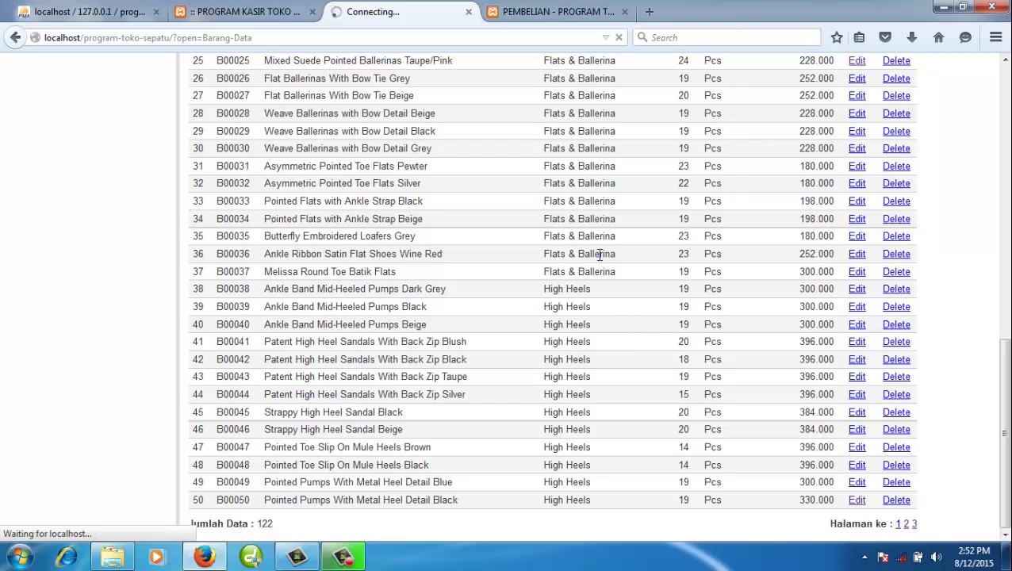
scroll(460, 341, "down", 2)
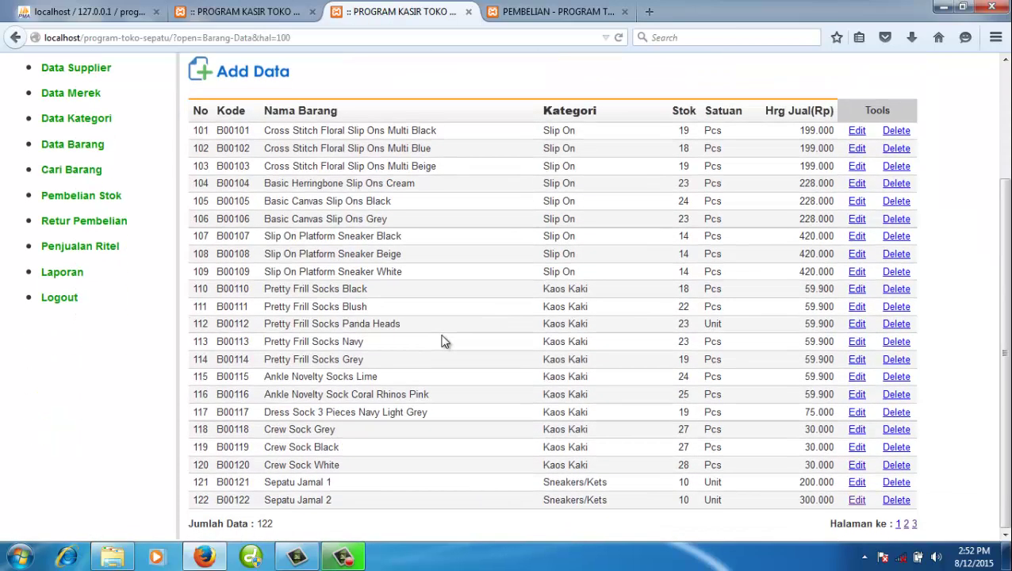
double_click(317, 500)
left_click(403, 492)
- Start new purchase BL00008 from supplier Miki Milo and add 10 units of item 00122
left_click(553, 12)
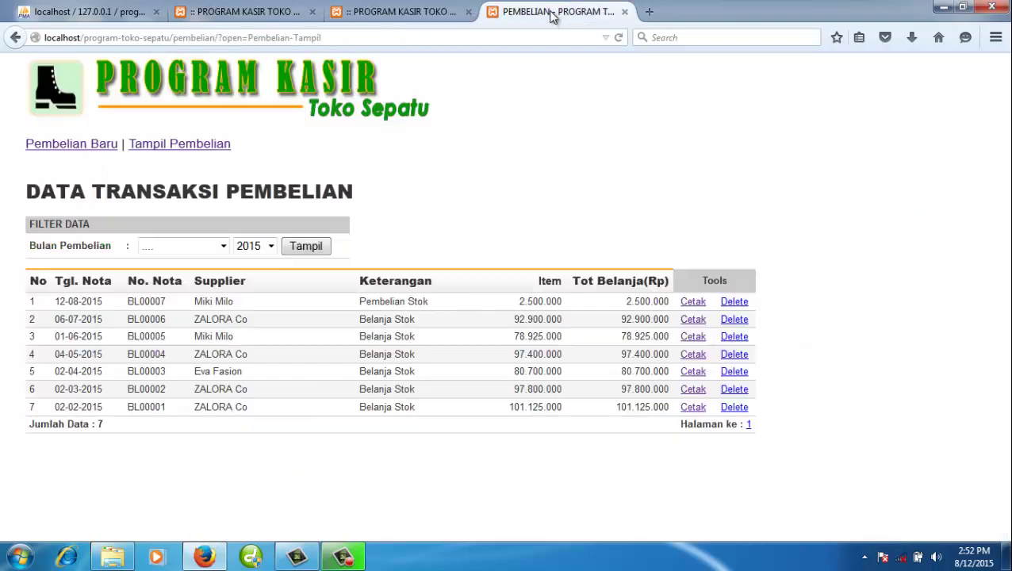
left_click(94, 147)
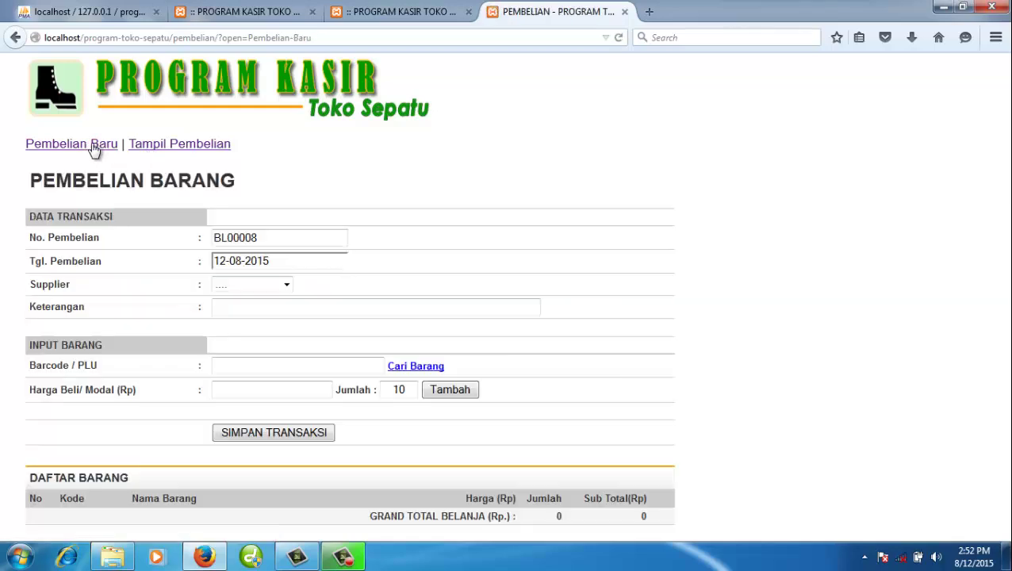
left_click(268, 285)
left_click(271, 341)
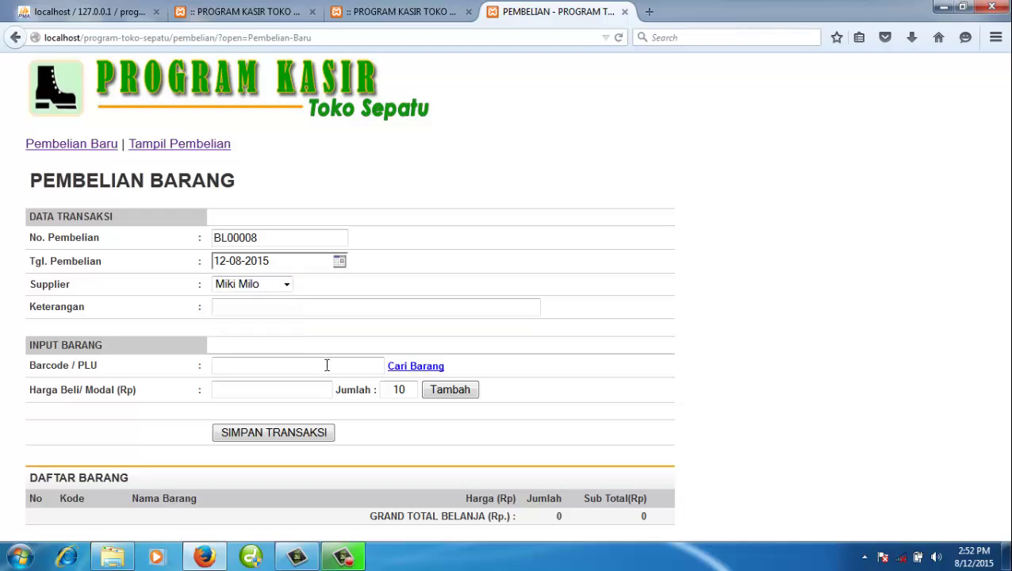
left_click(427, 369)
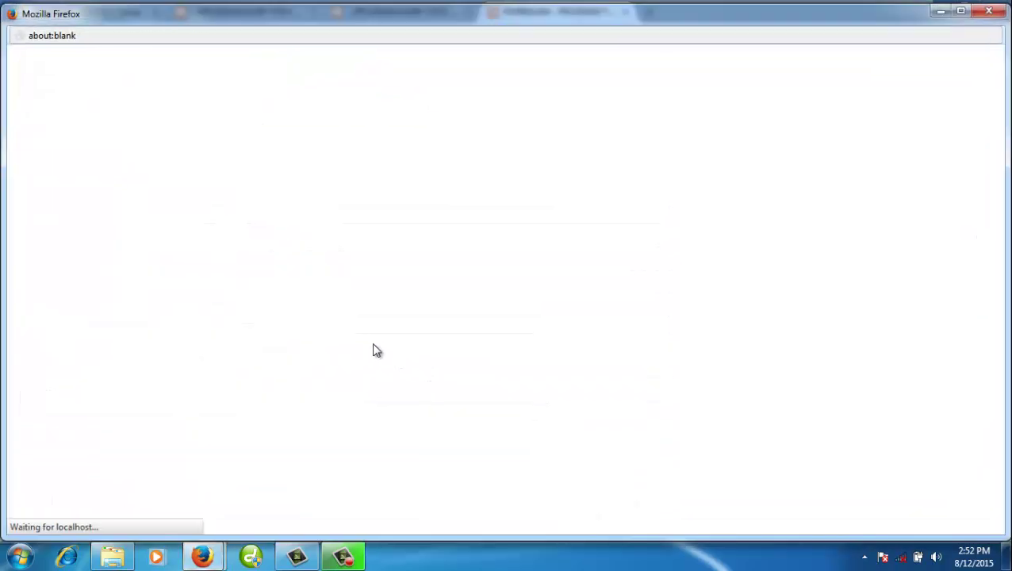
scroll(355, 332, "down", 15)
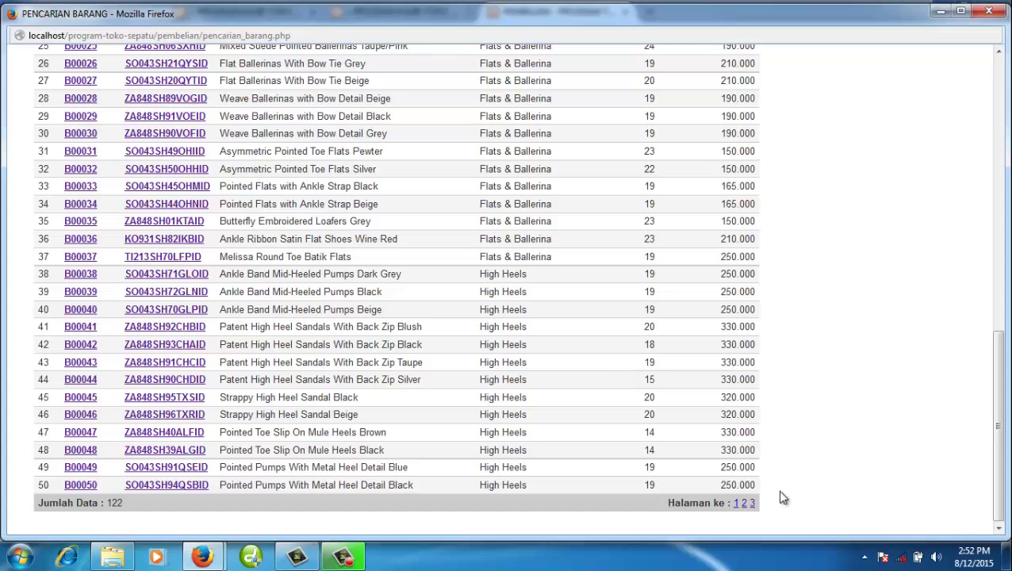
left_click(752, 504)
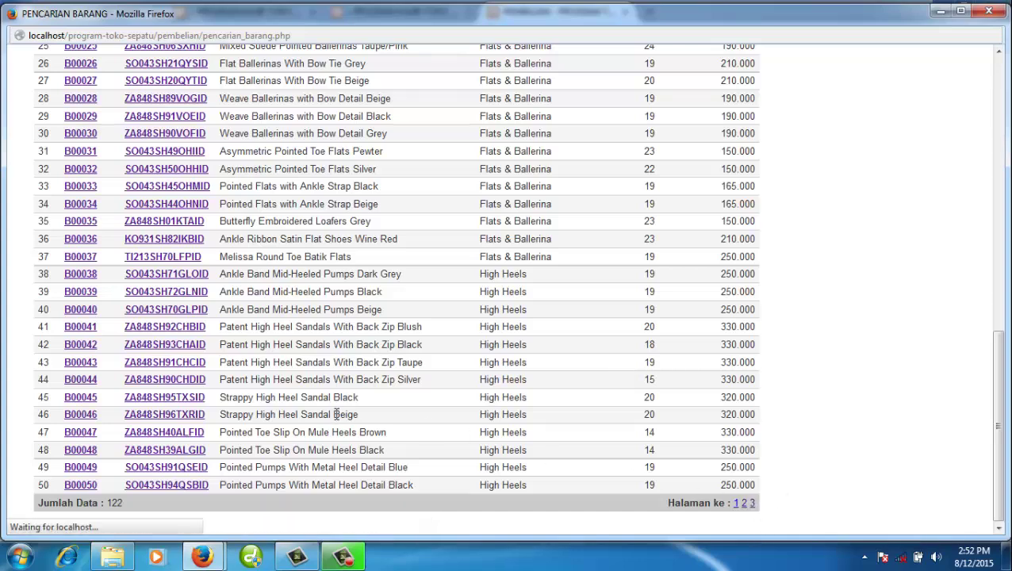
scroll(331, 411, "down", 3)
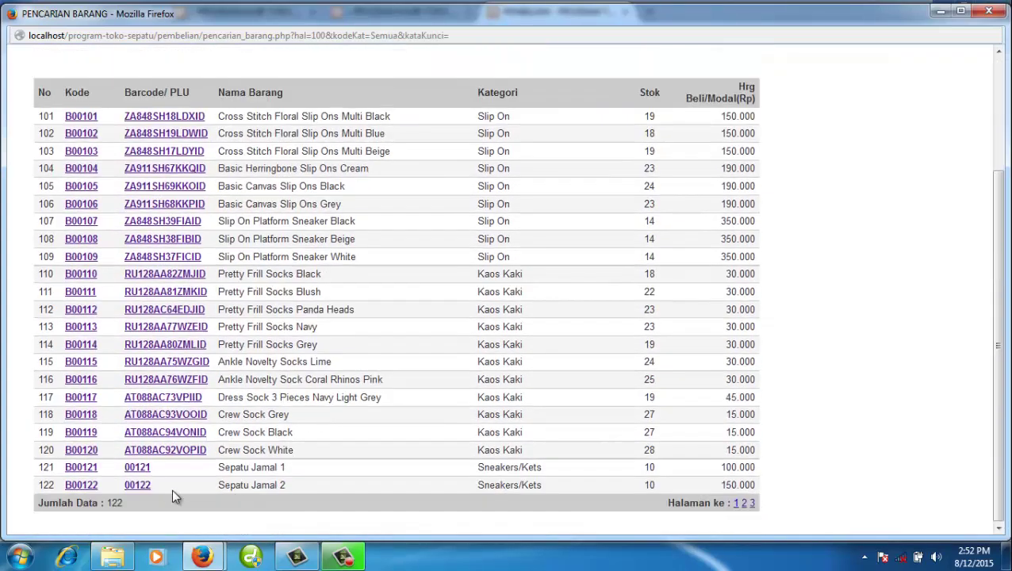
left_click(138, 485)
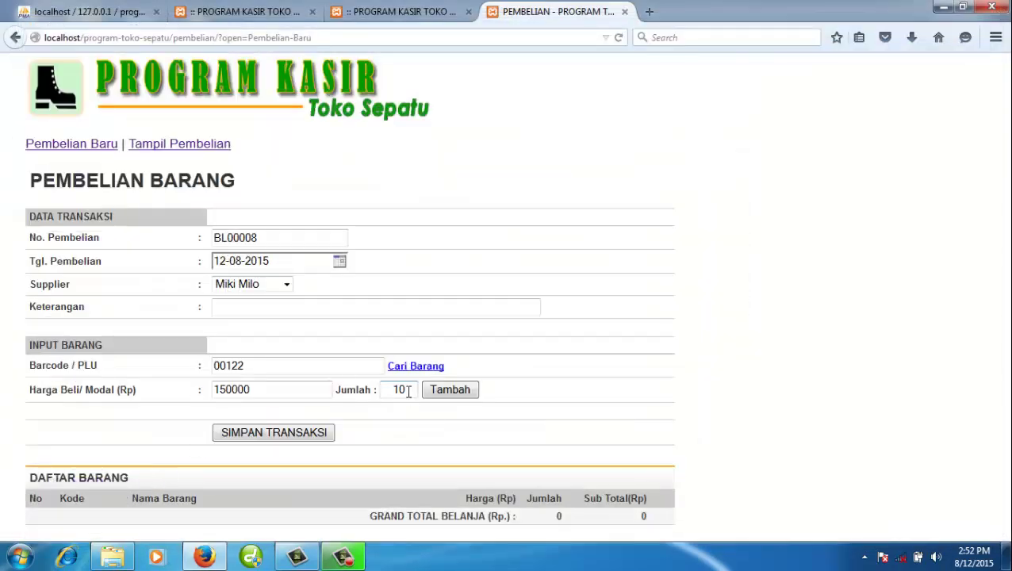
left_click(456, 394)
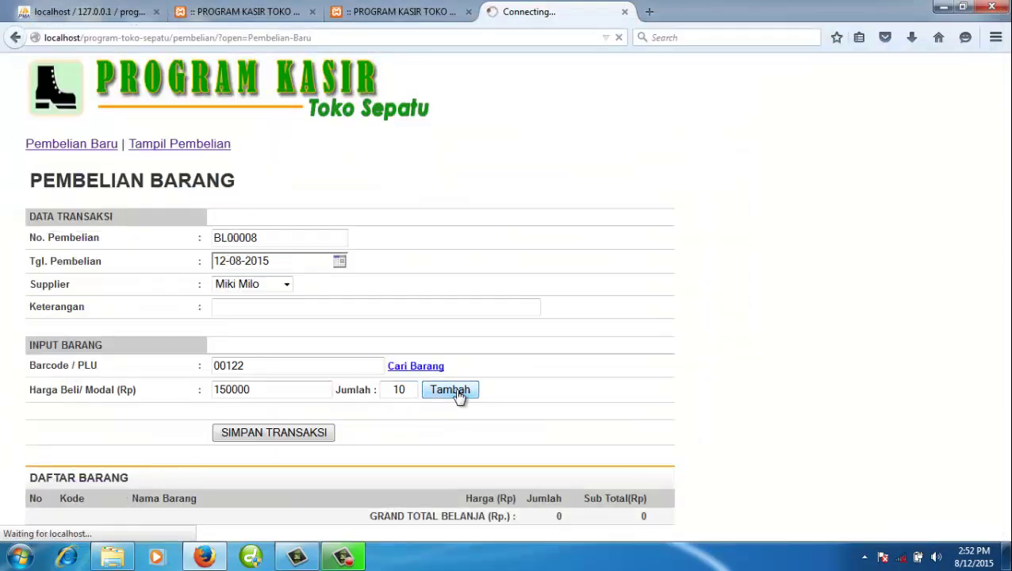
- Enter the note 'Belanja Stok' and save the purchase
left_click(255, 295)
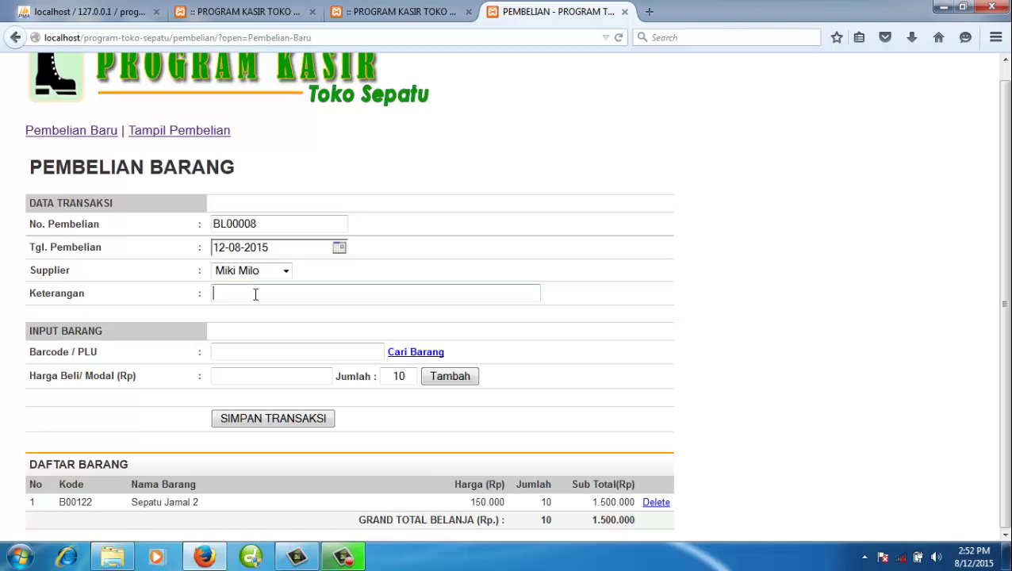
type("Belanja Stok")
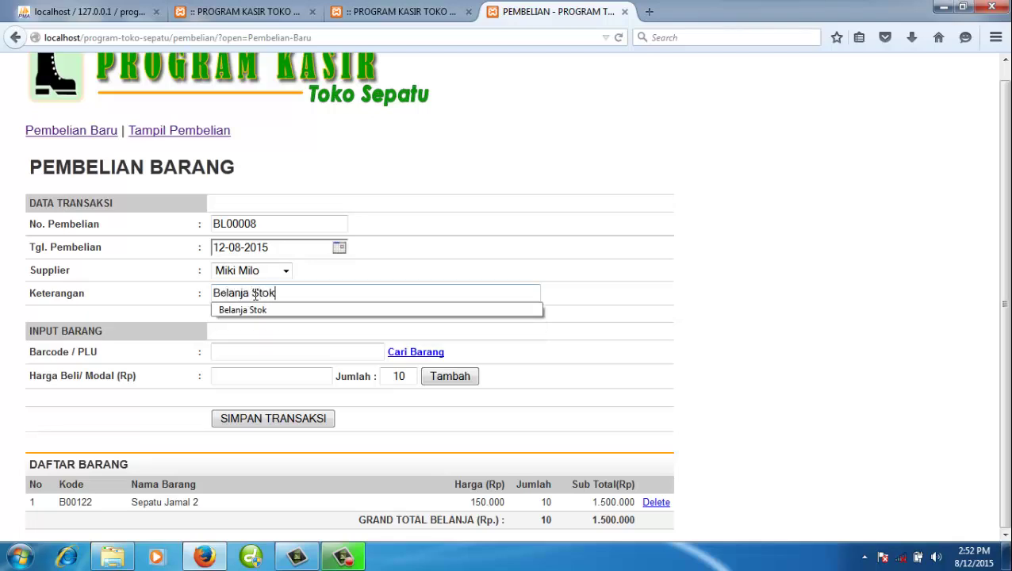
key("Down")
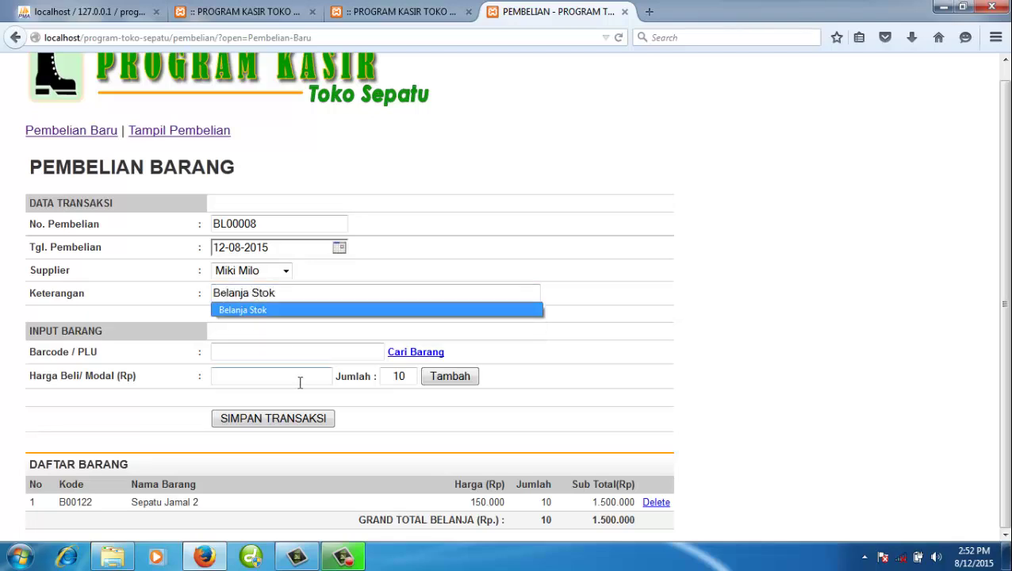
key("Return")
left_click(302, 425)
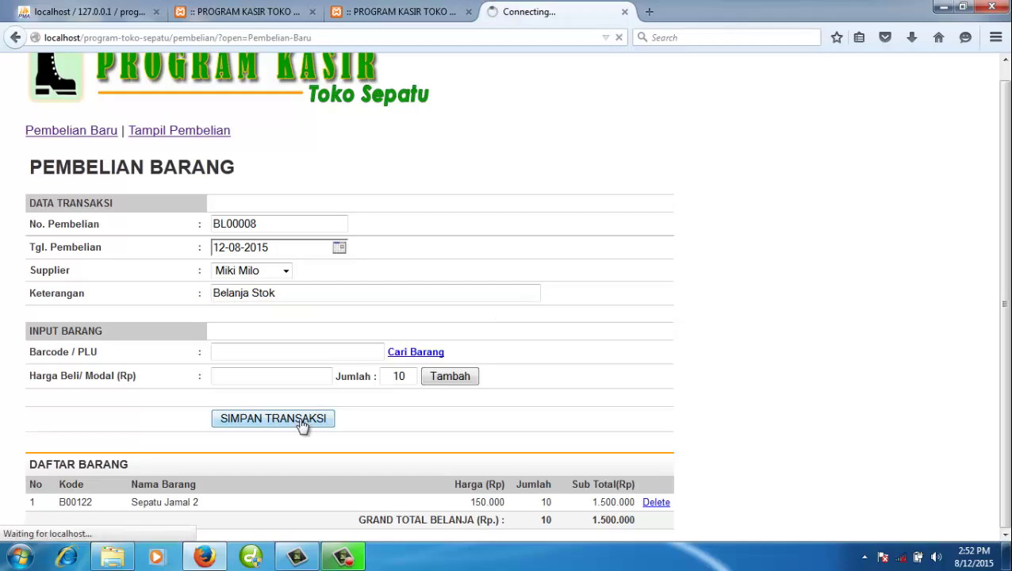
- Refresh the product list to check Sepatu Jamal 2's stock, then show the purchase list
left_click(276, 12)
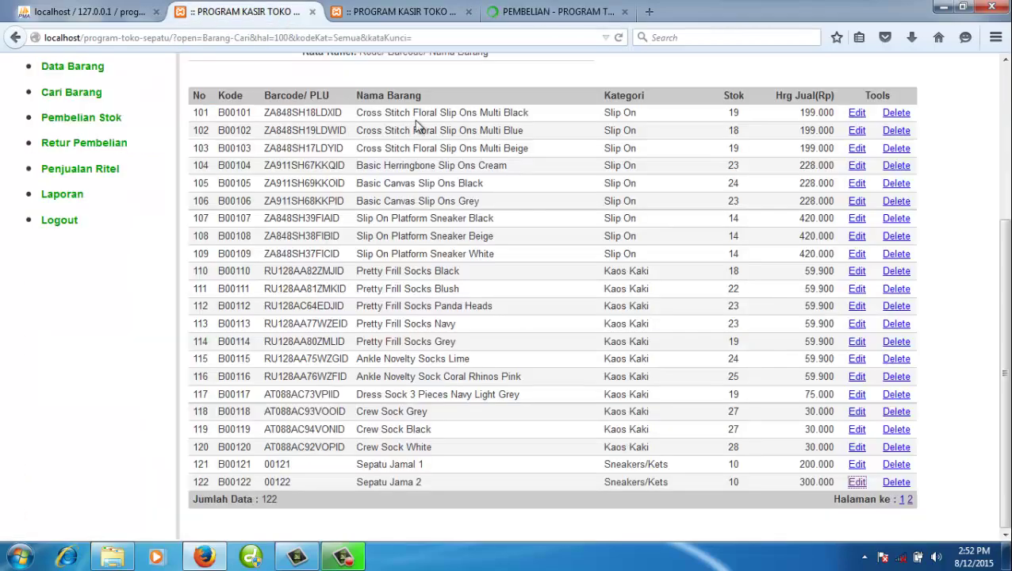
left_click(620, 38)
left_click(533, 12)
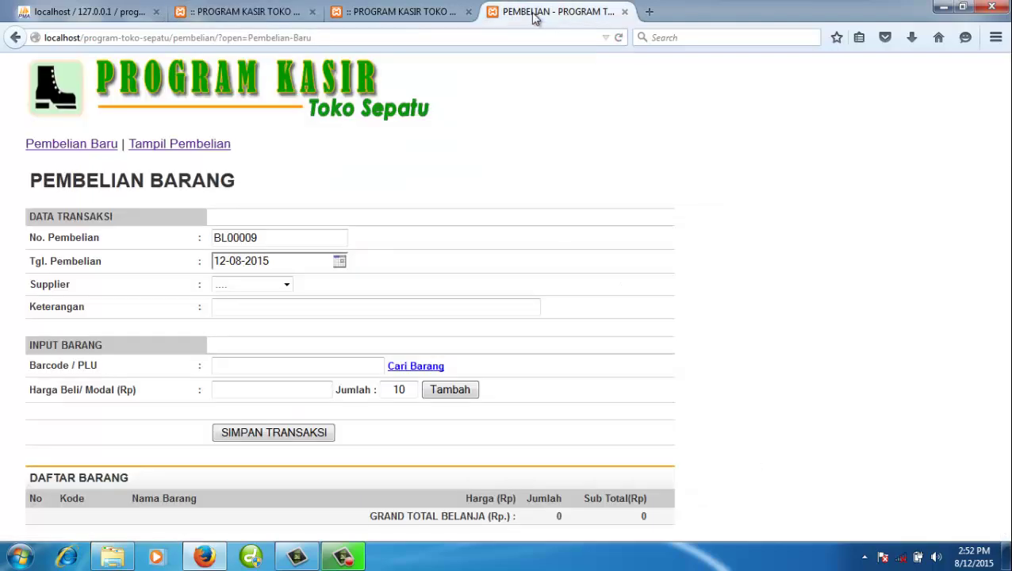
left_click(222, 146)
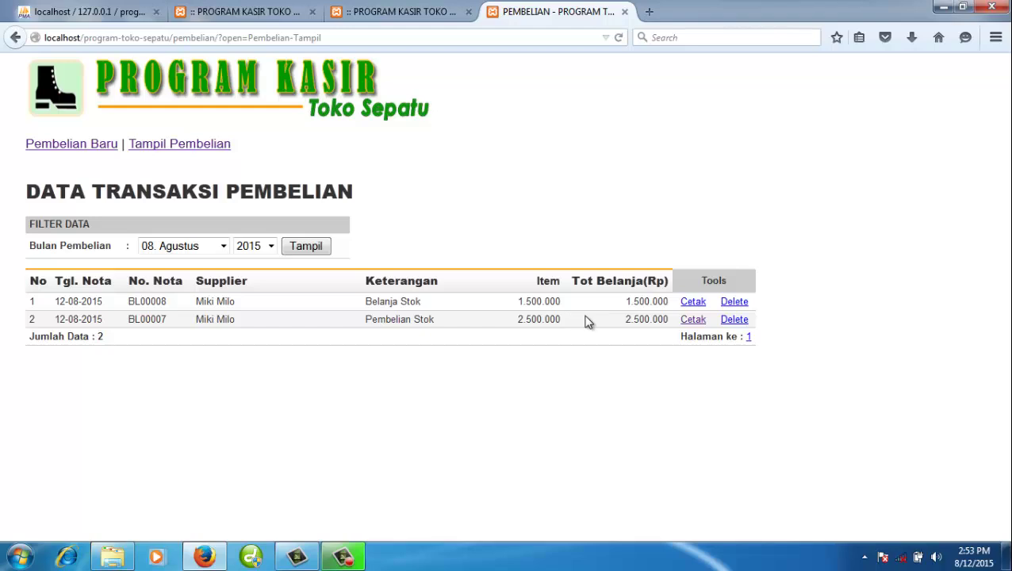
- View BL00008's print page, then delete purchase BL00008 and confirm
left_click_drag(190, 315, 272, 302)
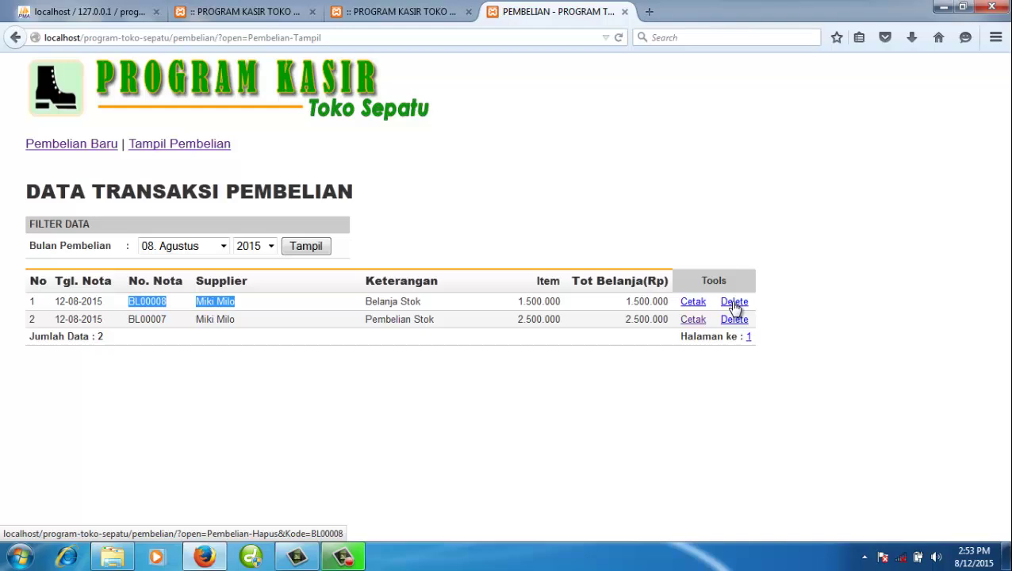
left_click(693, 305)
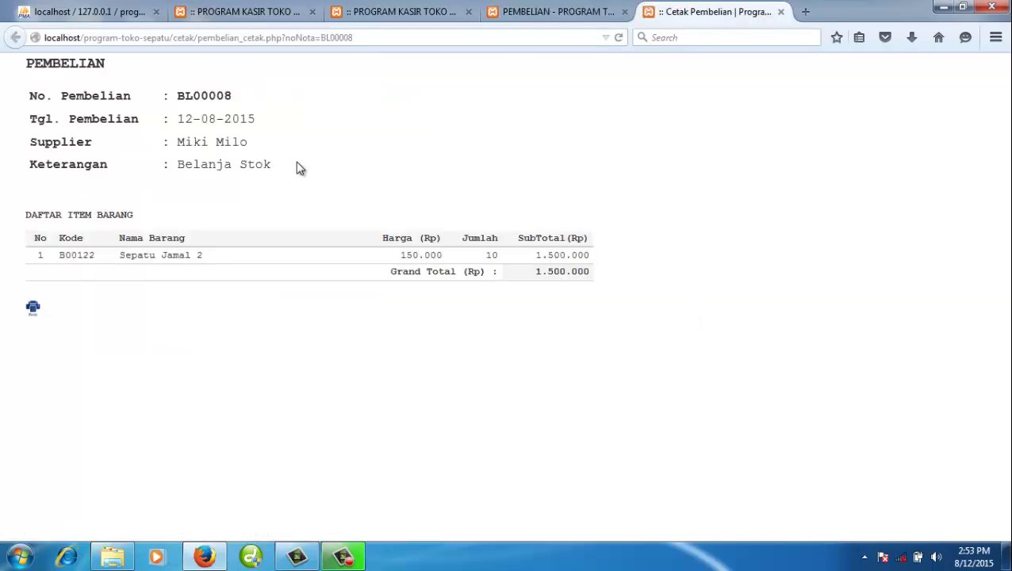
left_click(781, 12)
left_click(734, 302)
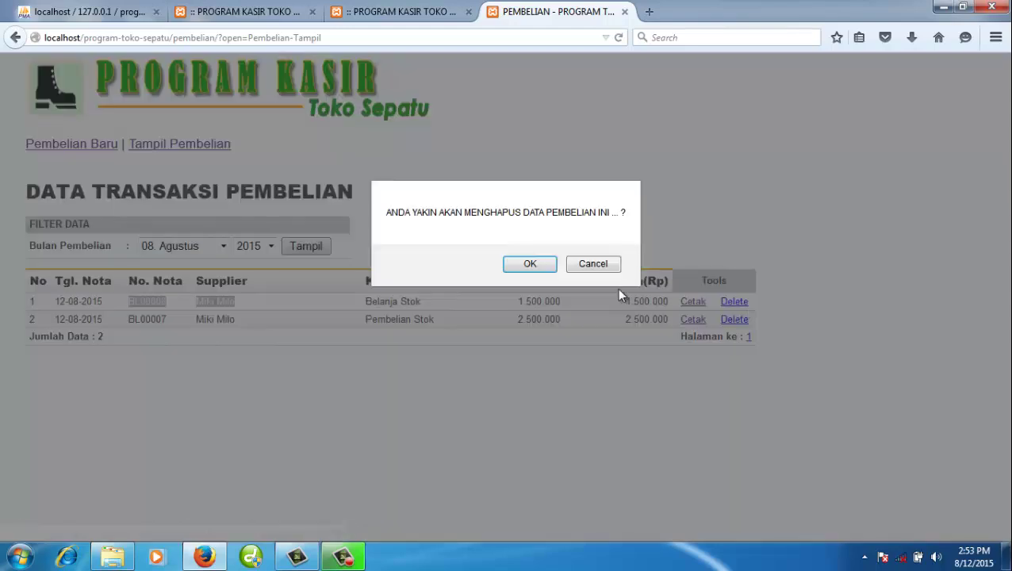
left_click(531, 265)
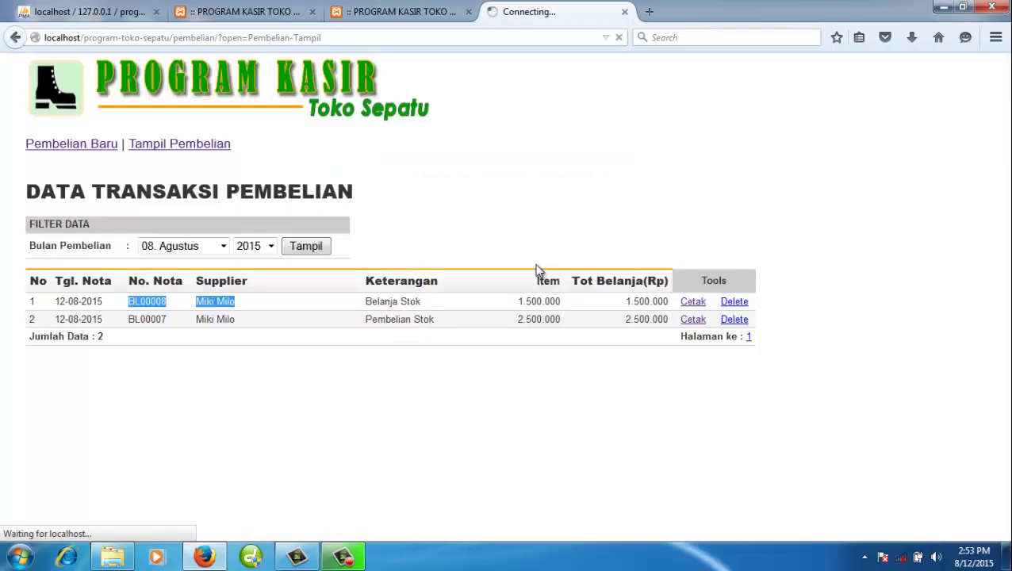
left_click(277, 14)
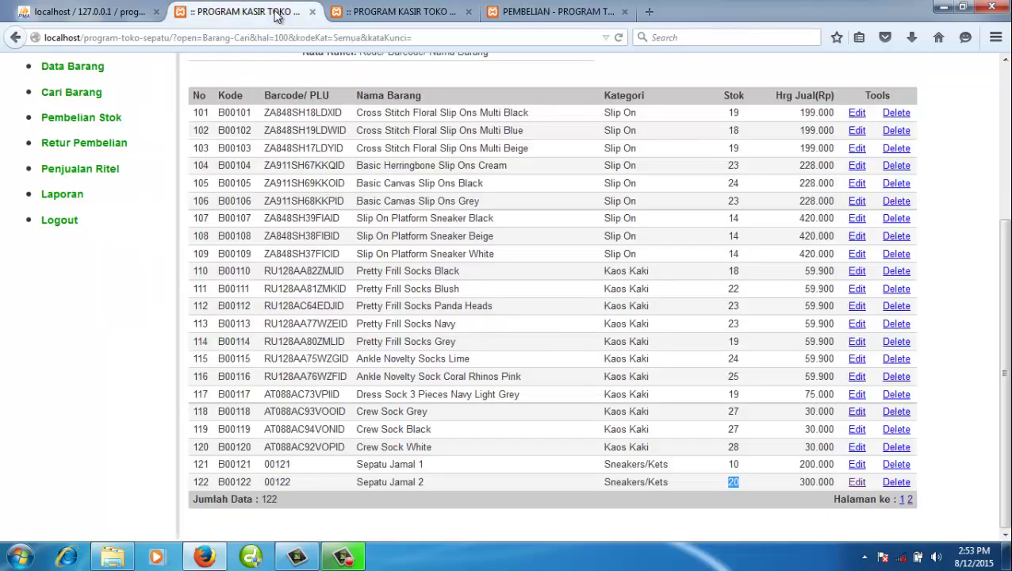
- Refresh the item list to confirm Sepatu Jamal 2's stock is back to 10 and close extra tabs
left_click(619, 38)
left_click(557, 14)
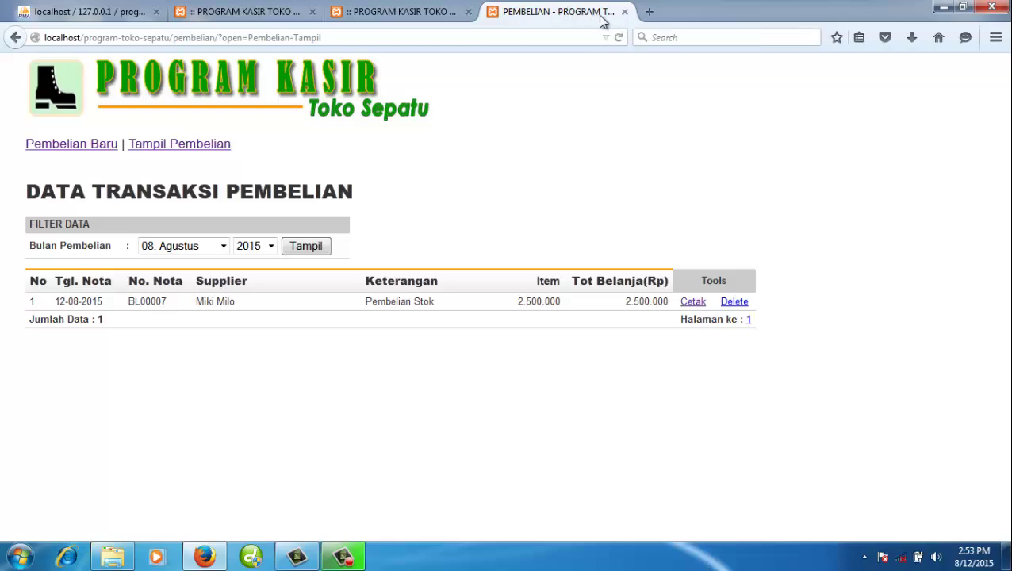
left_click(624, 11)
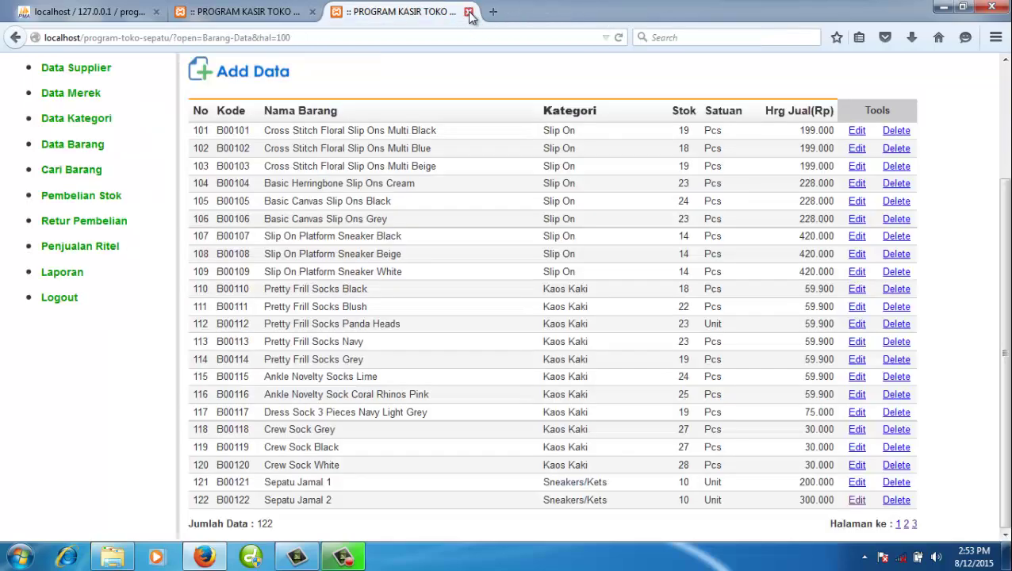
left_click(468, 11)
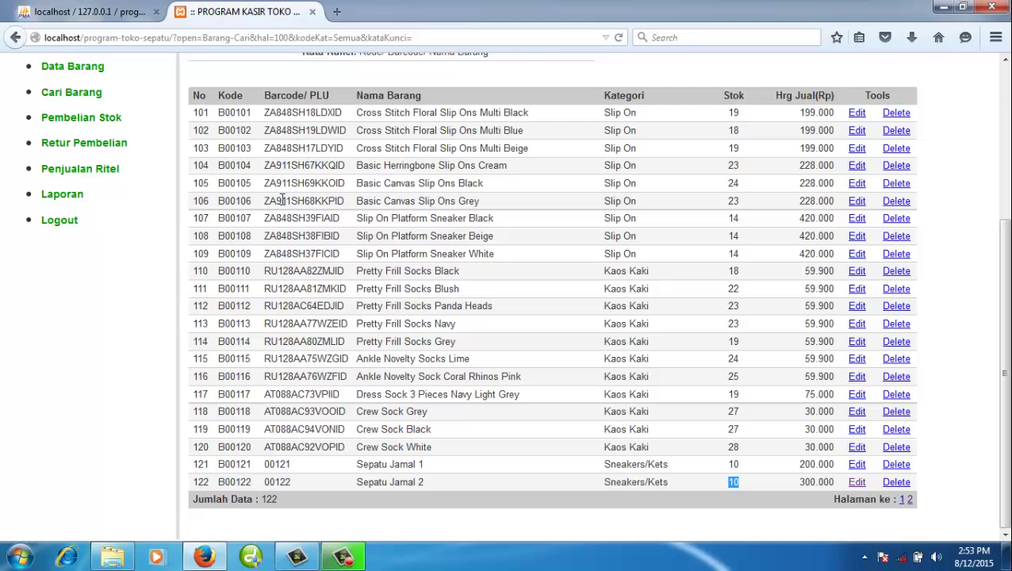
scroll(272, 216, "up", 2)
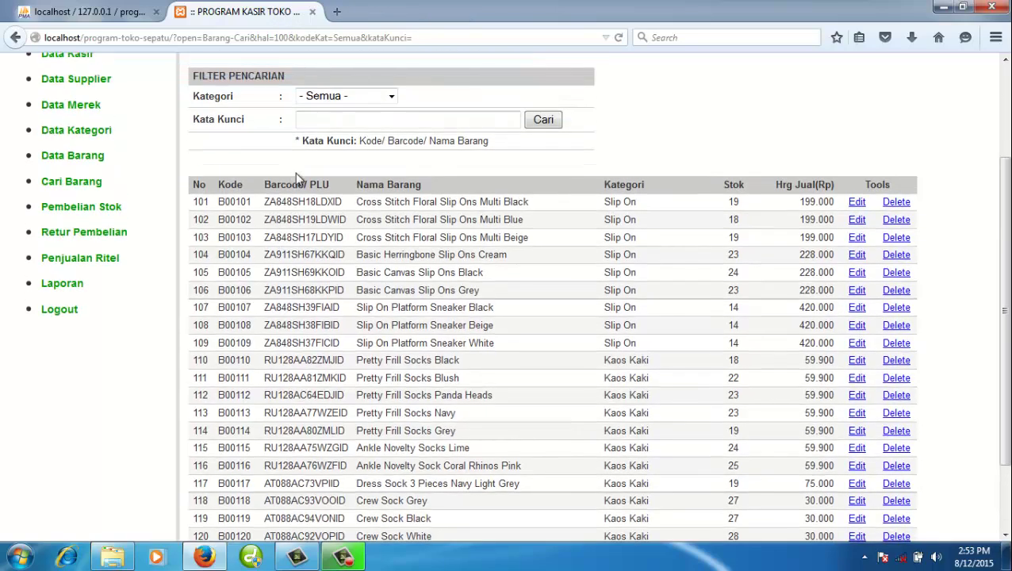
- Display and print the purchase-by-period report for 01-08-2015 to 12-08-2015
left_click(87, 286)
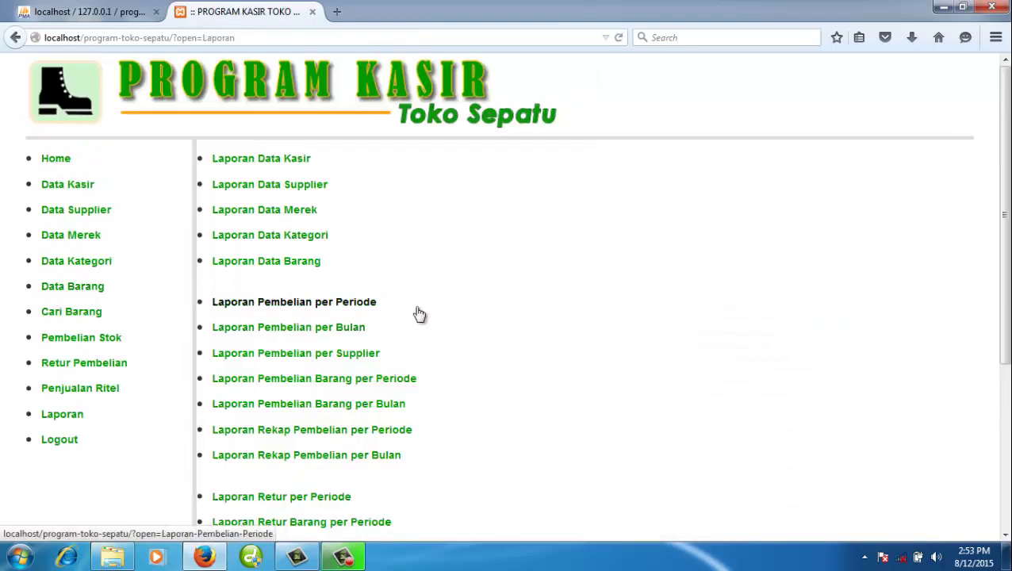
scroll(418, 313, "down", 4)
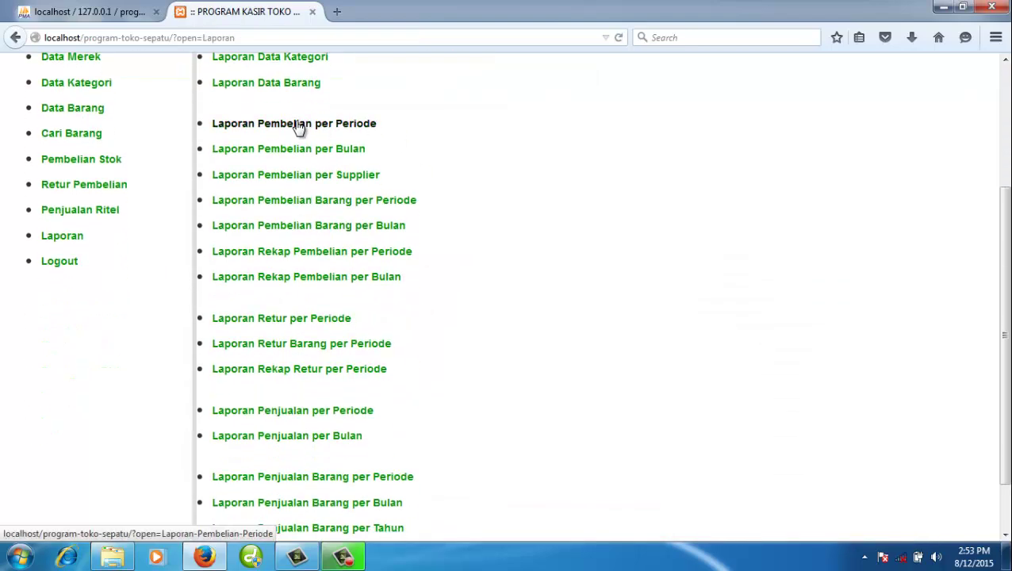
left_click(332, 127)
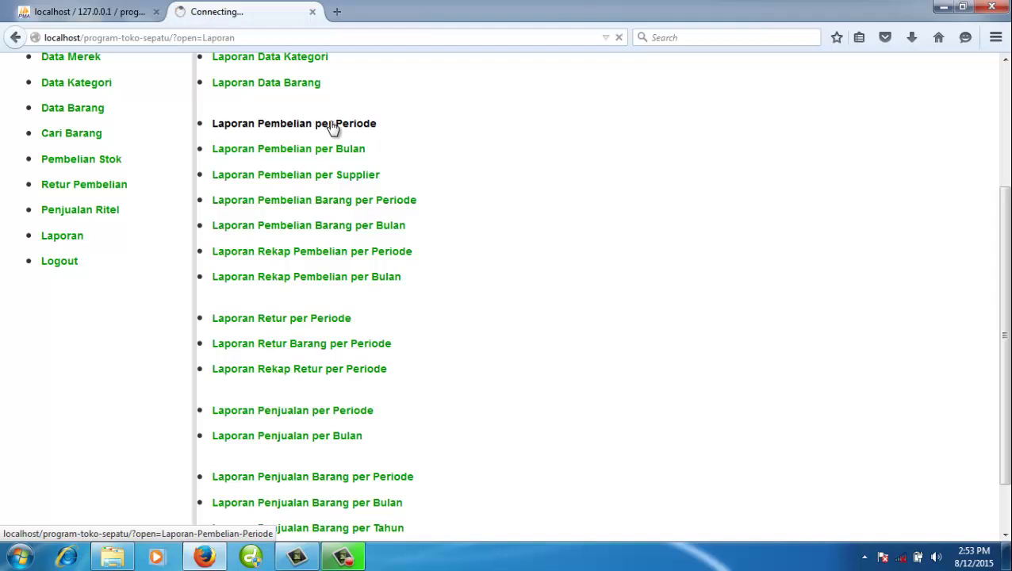
left_click(345, 259)
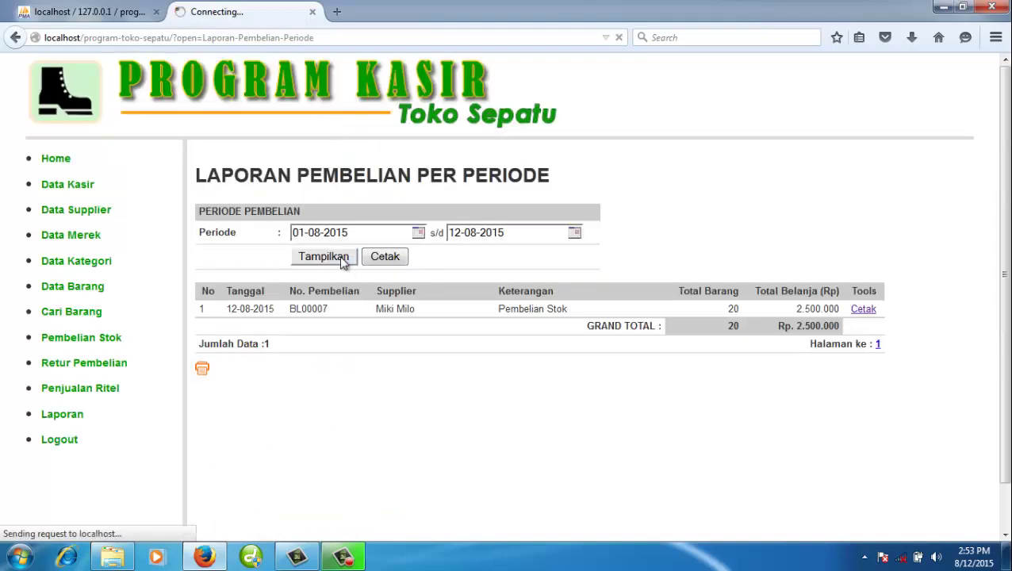
left_click(390, 260)
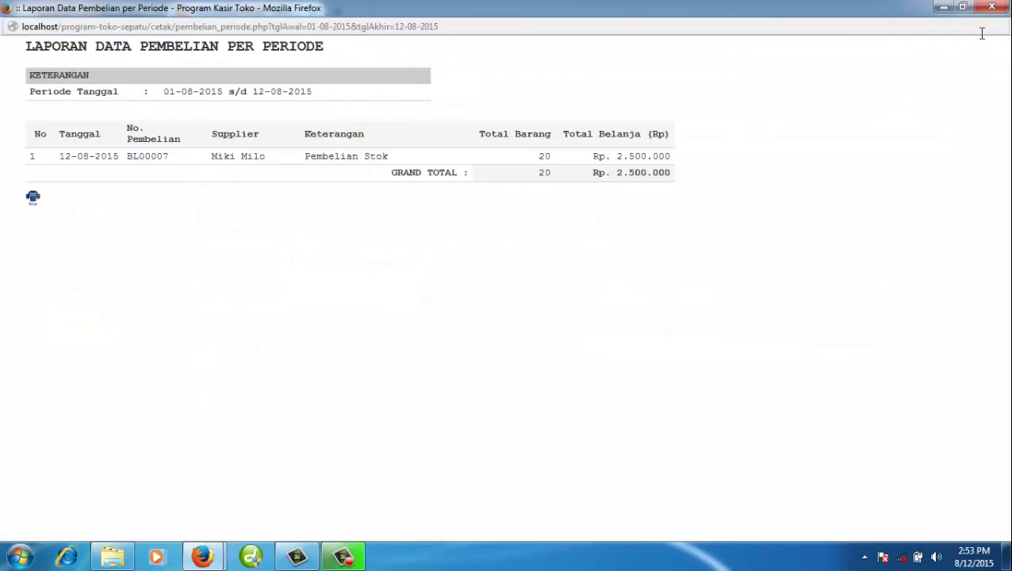
left_click(992, 8)
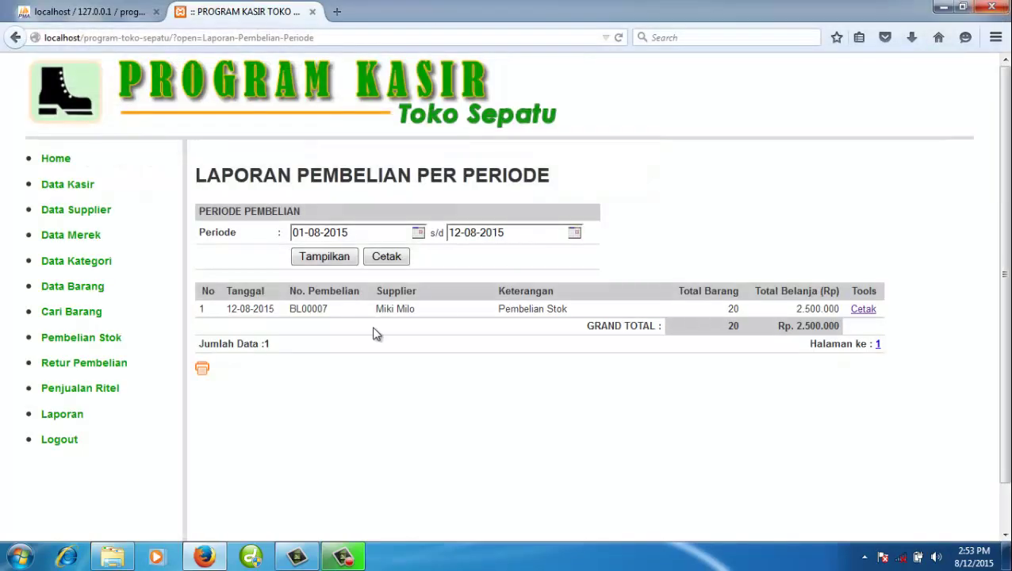
left_click(109, 415)
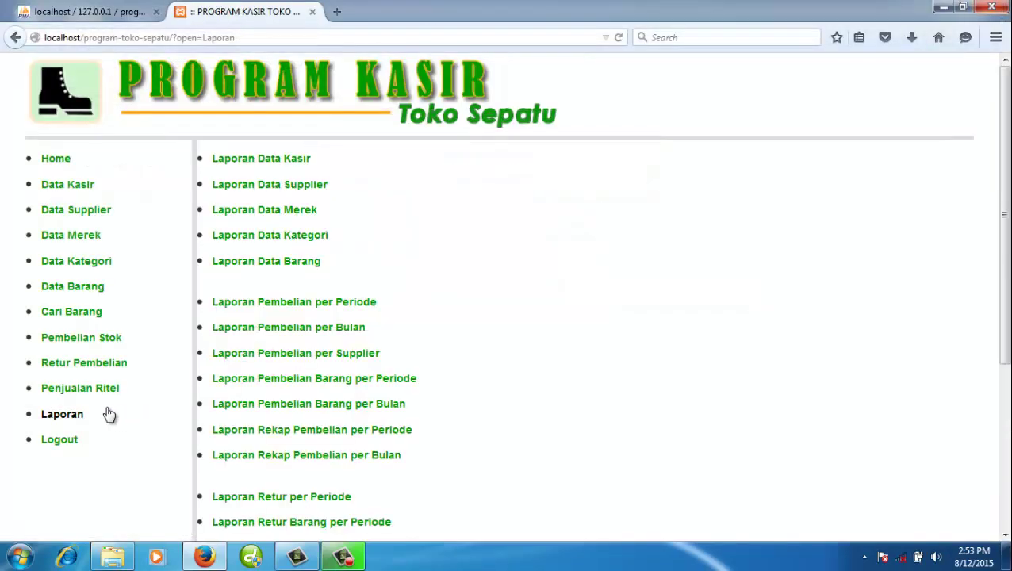
- Show the monthly purchase report for August 2015
left_click(344, 332)
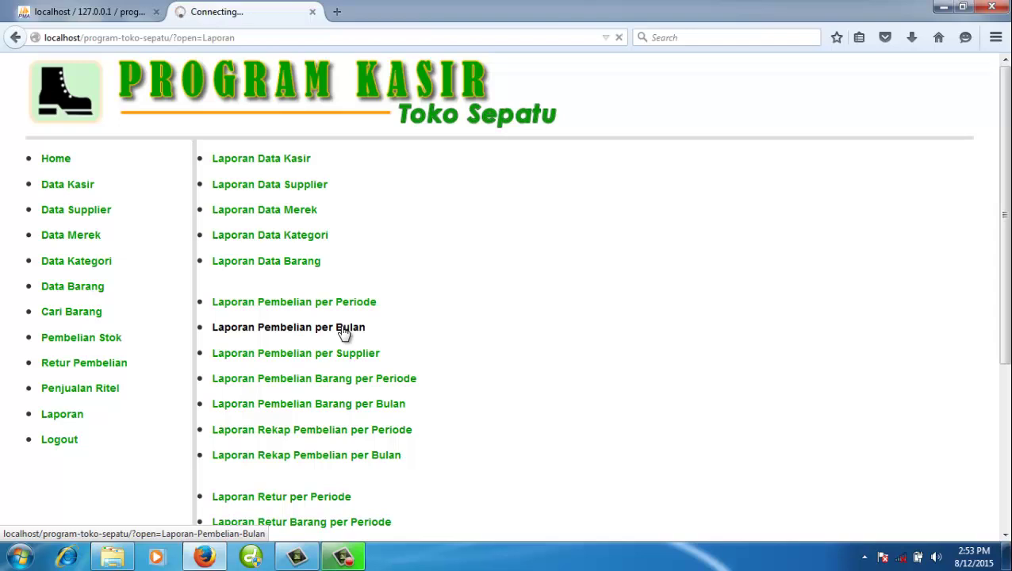
left_click(370, 235)
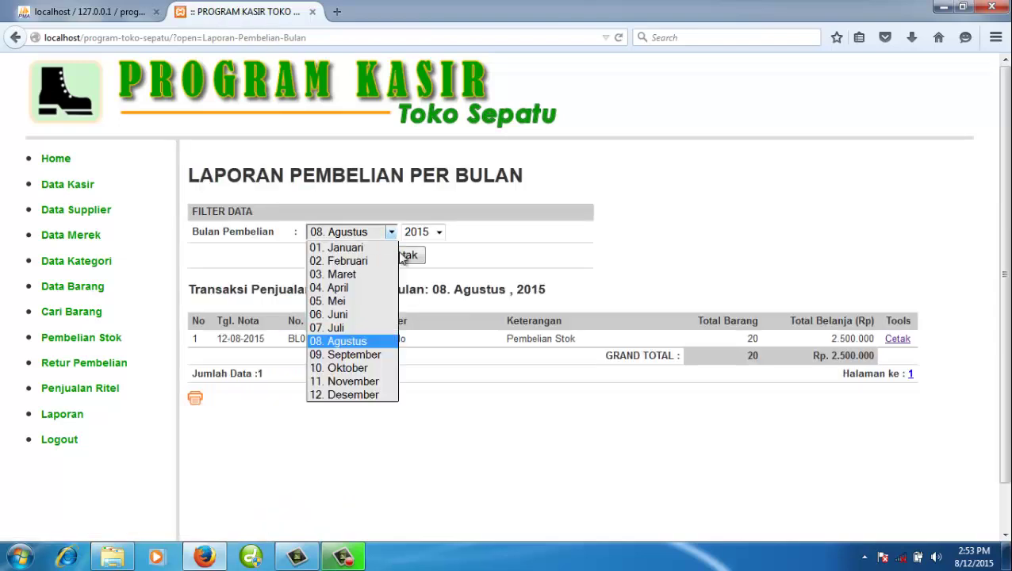
left_click(468, 413)
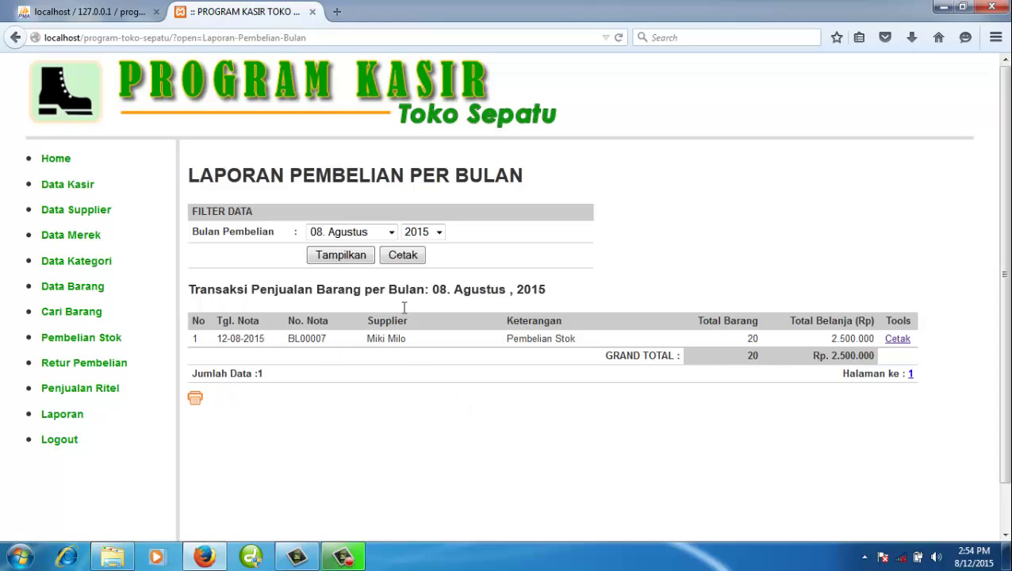
left_click(94, 418)
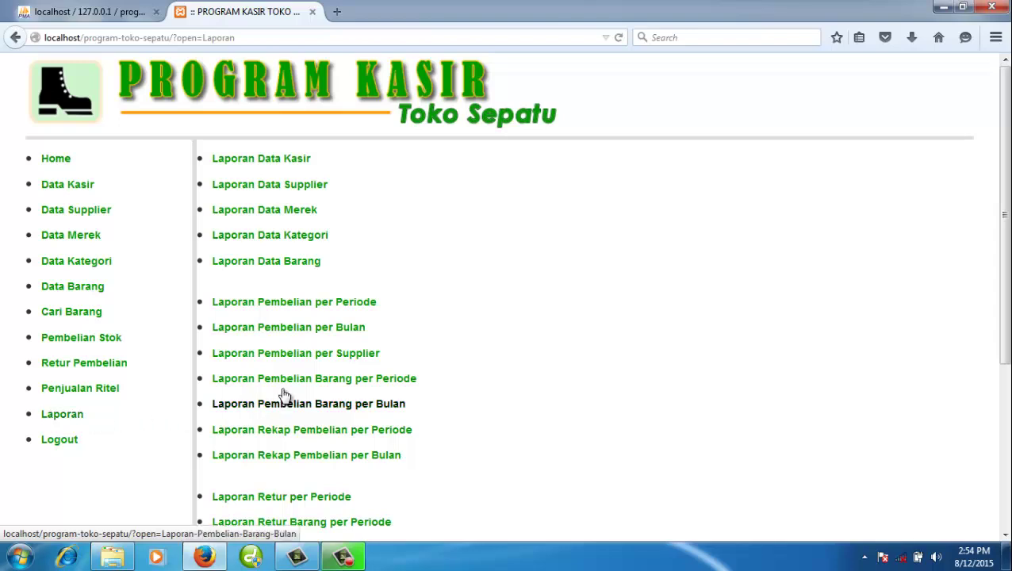
- Show and print the purchase report for supplier S003, then return to the report list
left_click(309, 357)
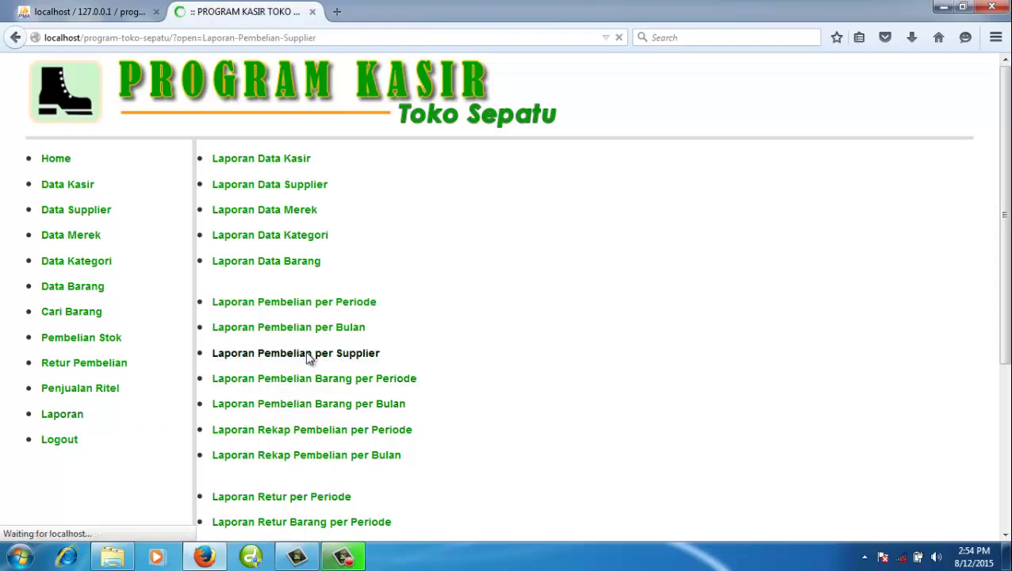
left_click(395, 234)
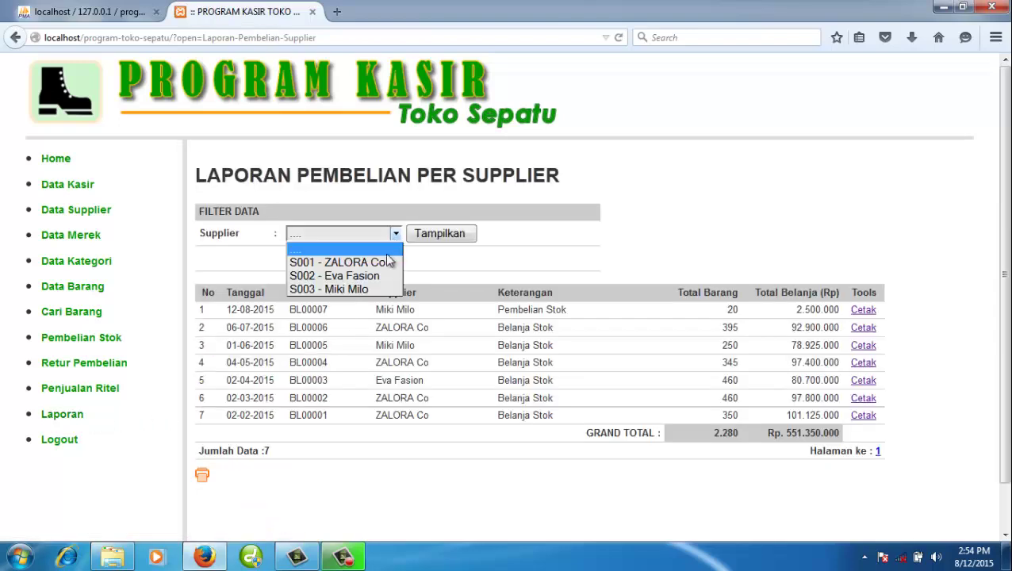
left_click(349, 288)
left_click(444, 234)
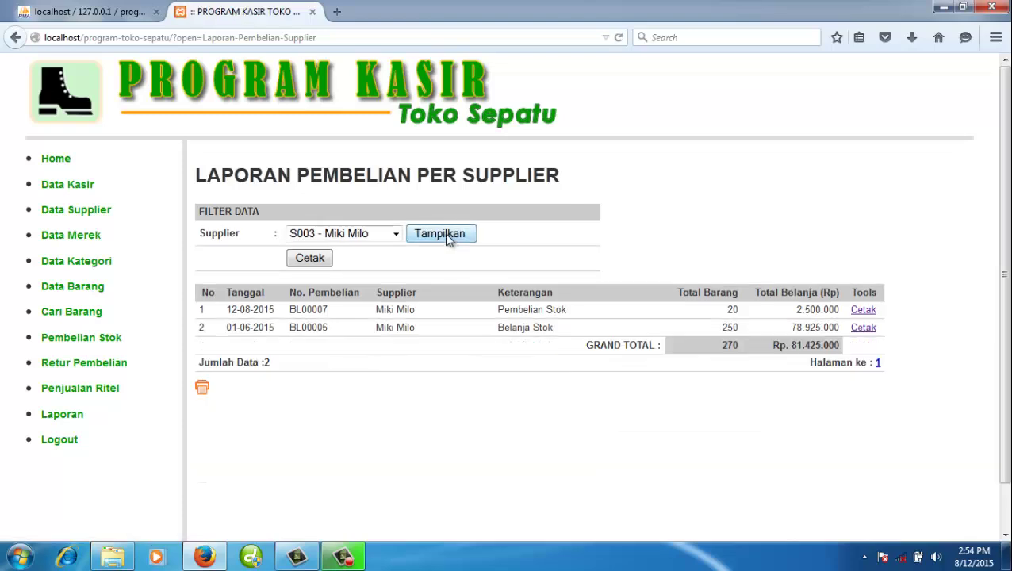
left_click(203, 390)
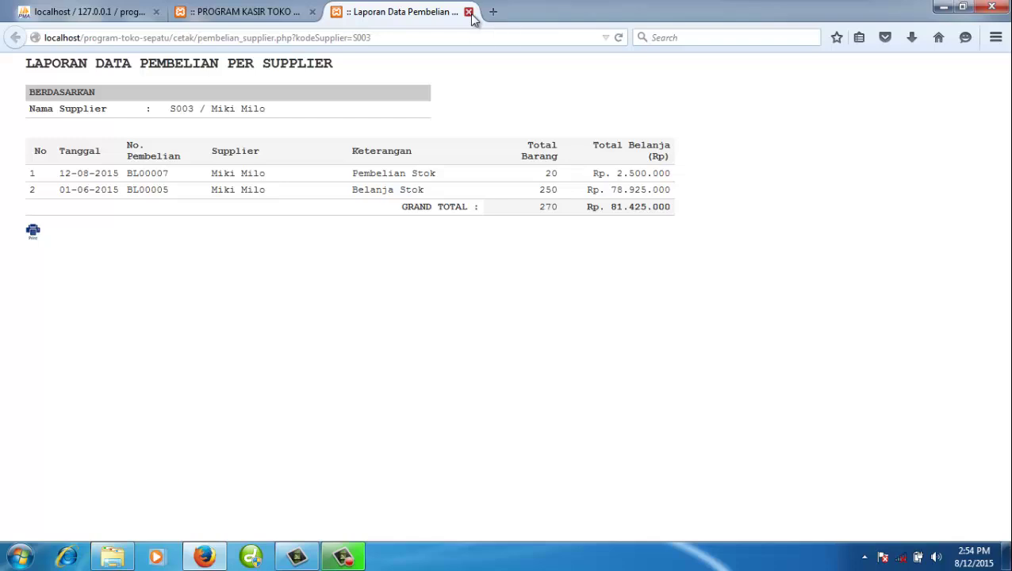
left_click(469, 12)
left_click(108, 416)
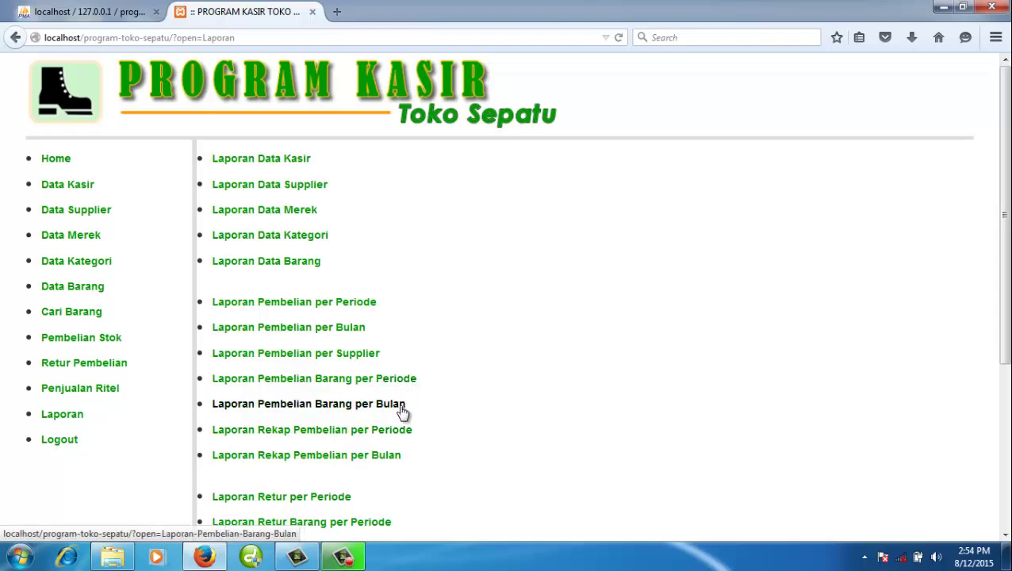
- Show the monthly per-item purchase report for July 2015
left_click(304, 358)
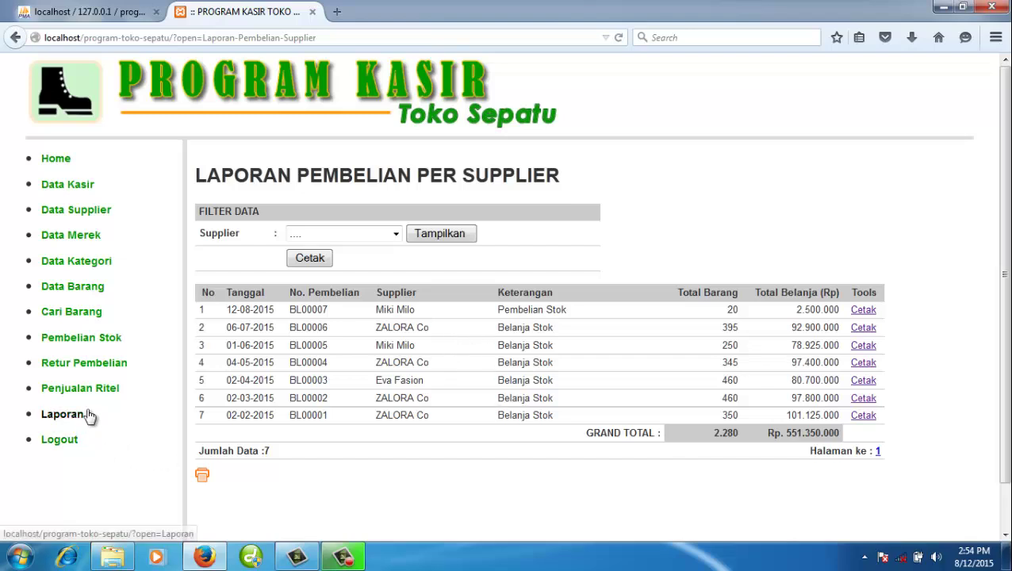
left_click(64, 414)
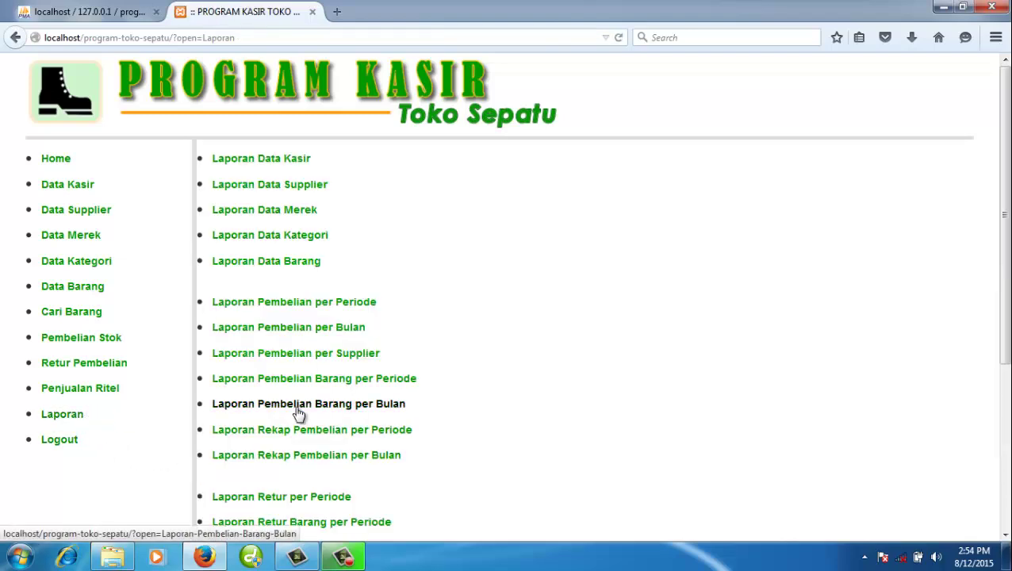
left_click(339, 405)
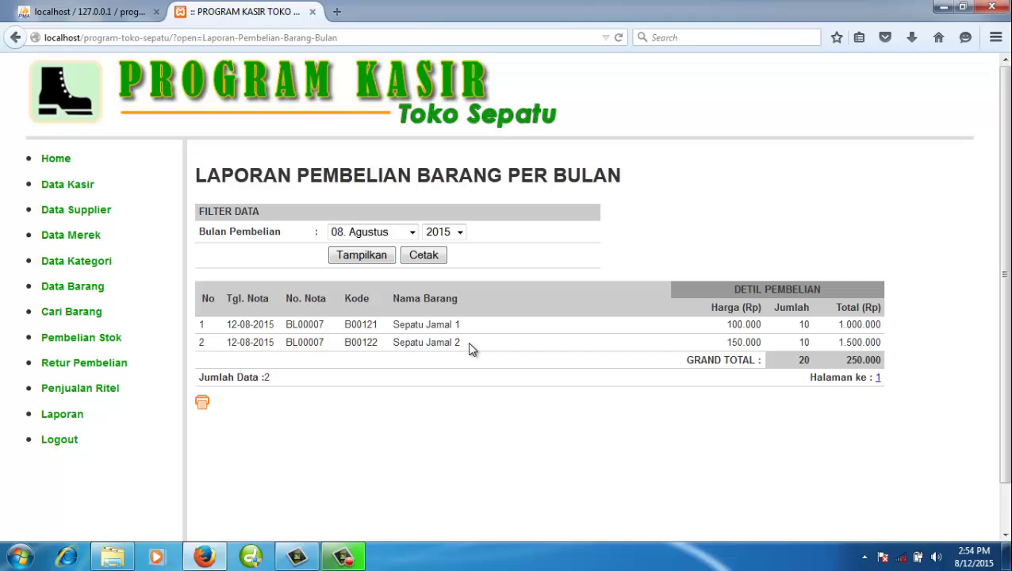
left_click_drag(469, 347, 441, 342)
left_click(361, 234)
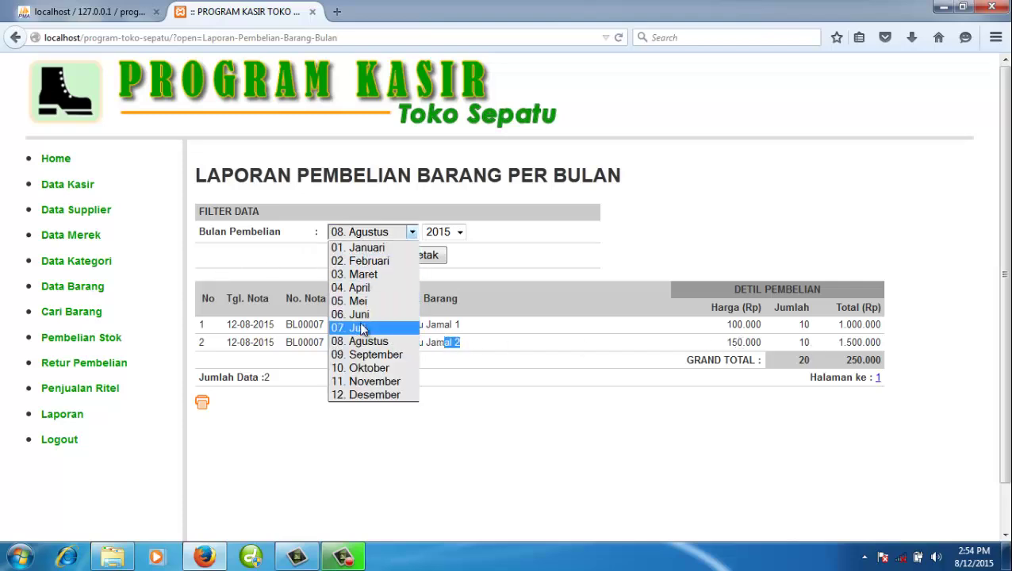
left_click(363, 329)
left_click(363, 259)
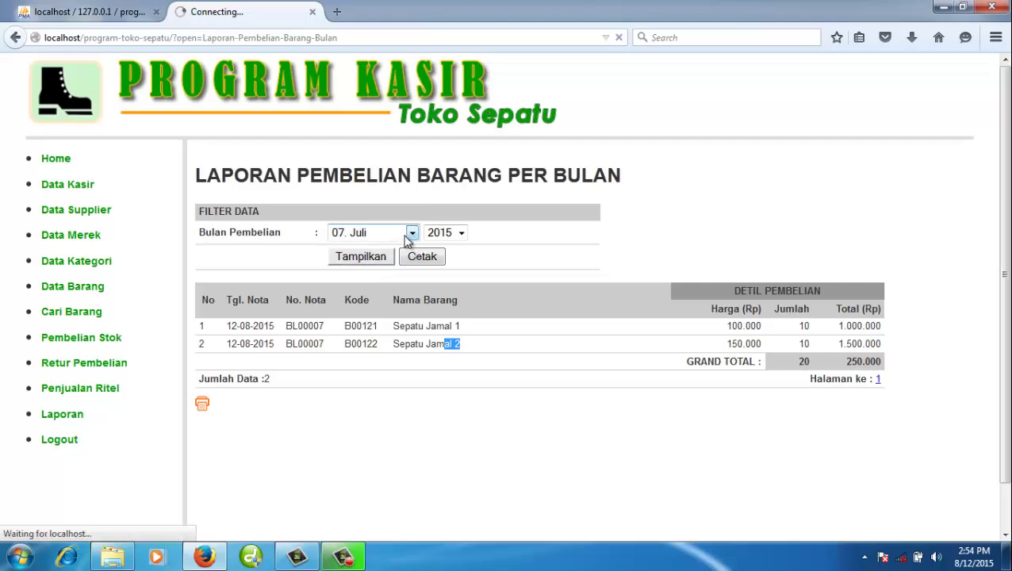
- Review the 20 BL00006 items totalling 4.865.000 and view the printable version
scroll(395, 325, "down", 4)
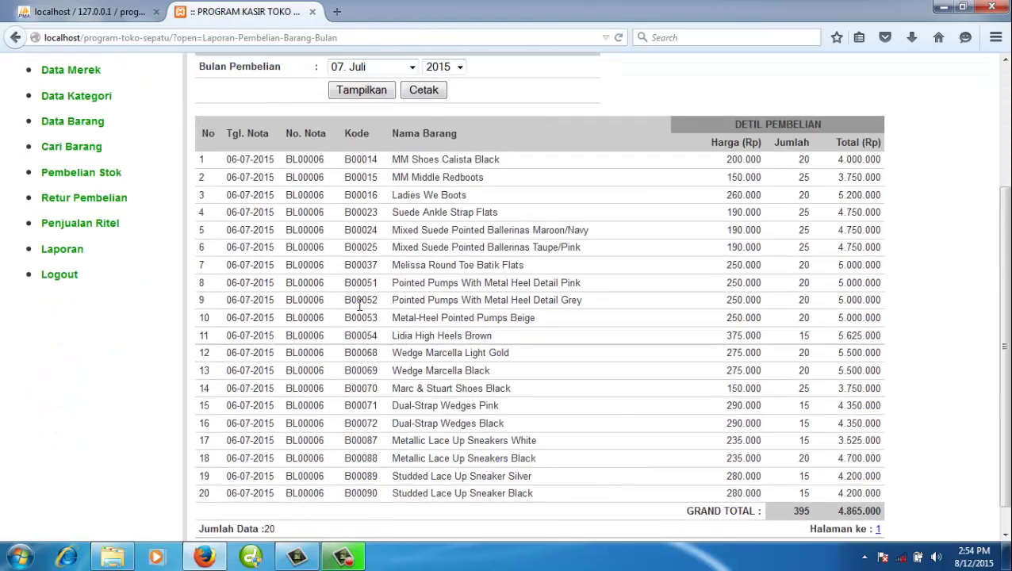
scroll(360, 305, "up", 2)
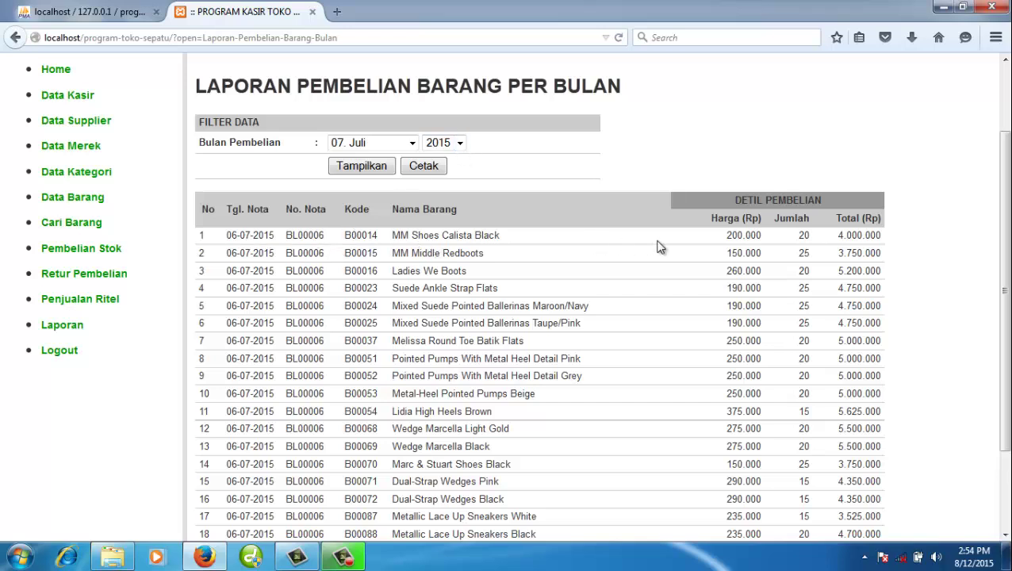
left_click_drag(457, 237, 480, 237)
left_click_drag(799, 237, 814, 237)
double_click(349, 256)
left_click_drag(795, 254, 818, 258)
scroll(531, 304, "down", 3)
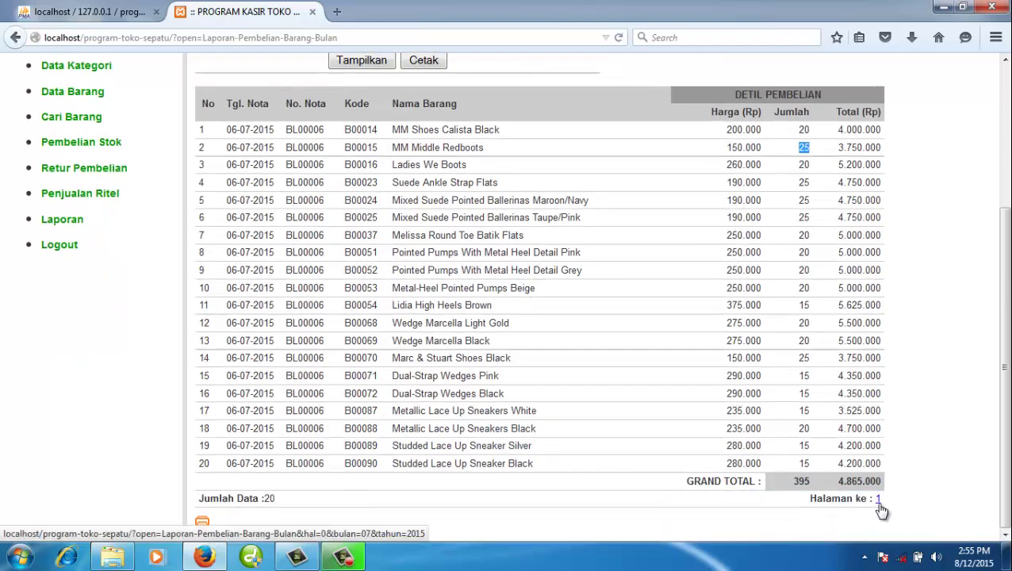
left_click(204, 526)
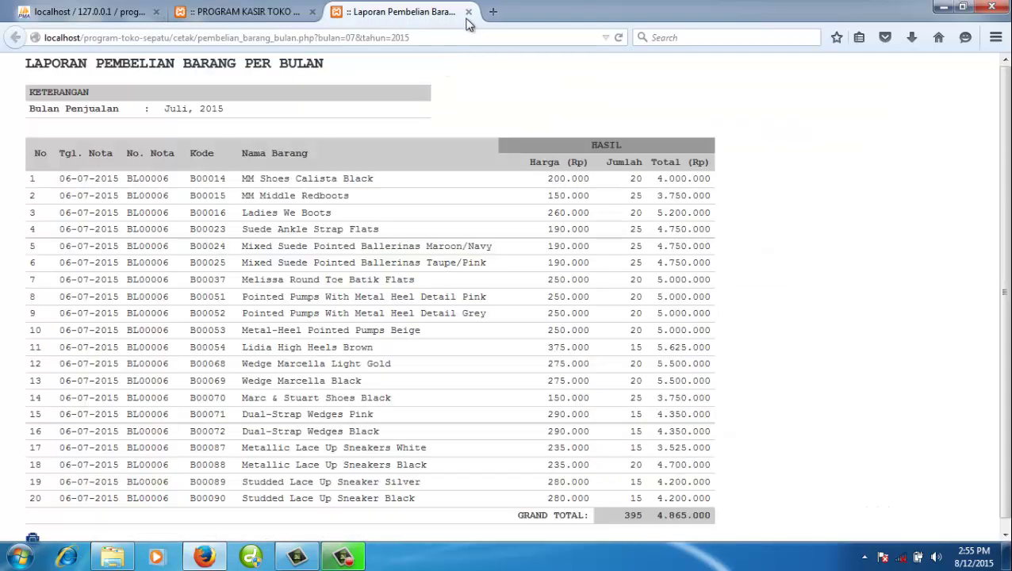
left_click(468, 11)
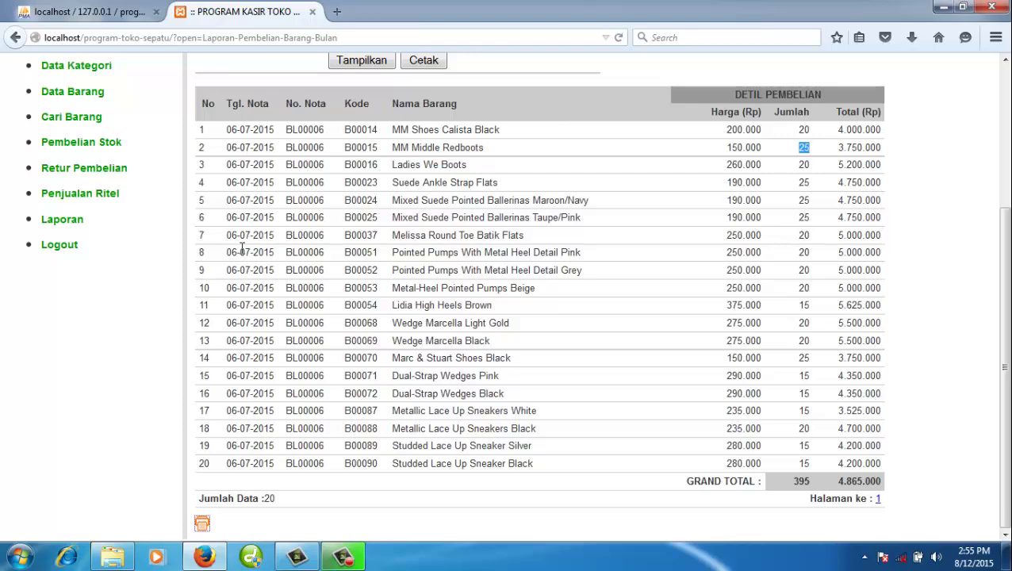
scroll(242, 249, "up", 2)
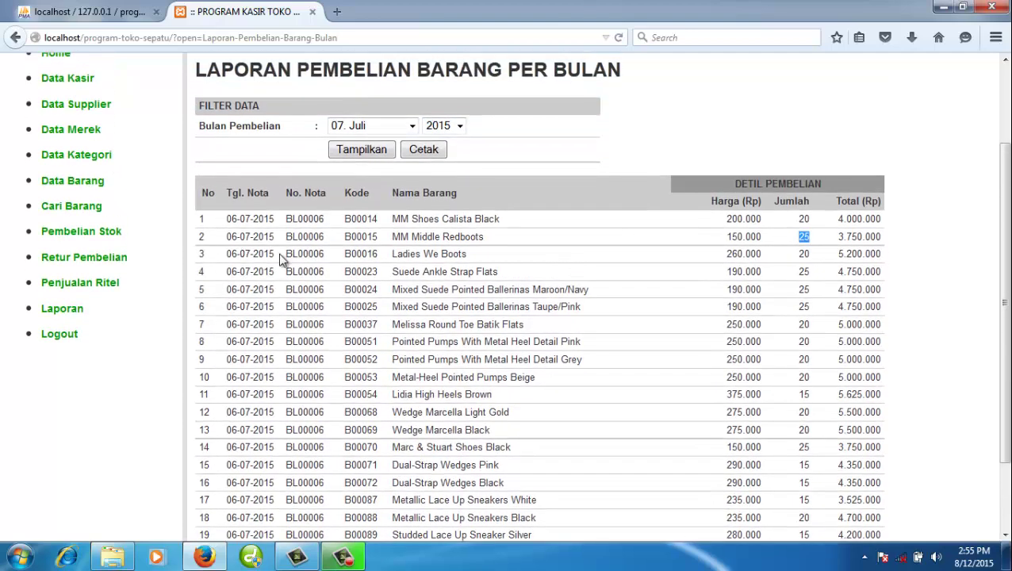
- Bring up the Retur Pembelian form in its new tab, numbered RB00006
left_click(115, 262)
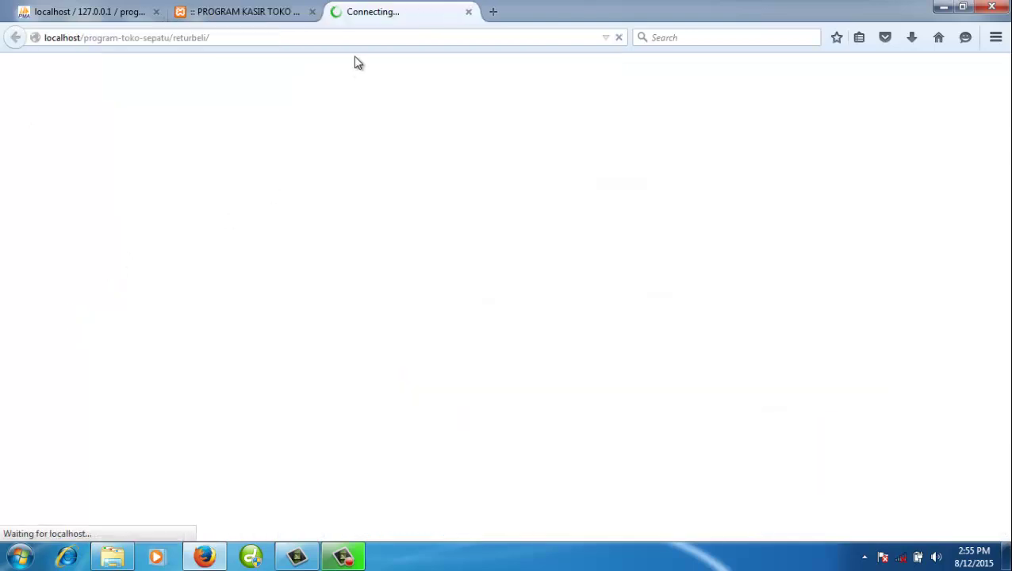
left_click(274, 14)
left_click(361, 15)
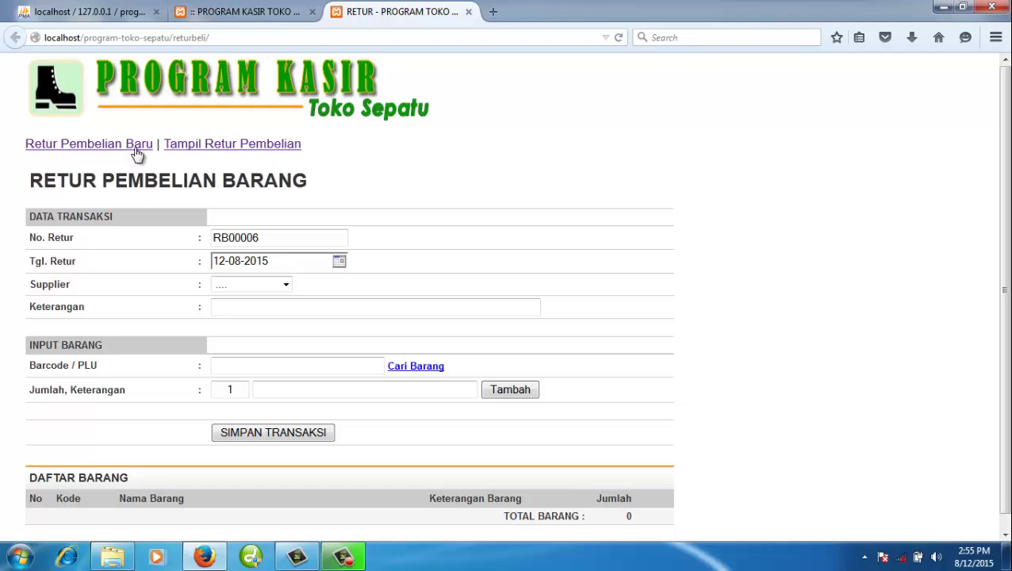
- Set supplier Miki Milo and add product 00121 (Sepatu Jamal 1) with reason 'Rusak kardus'
left_click(285, 285)
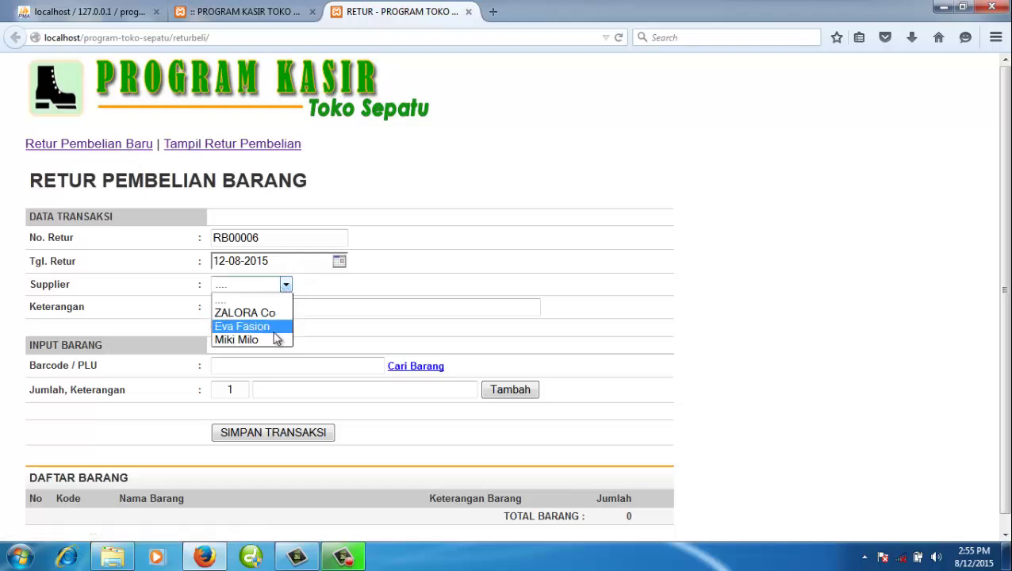
left_click(273, 340)
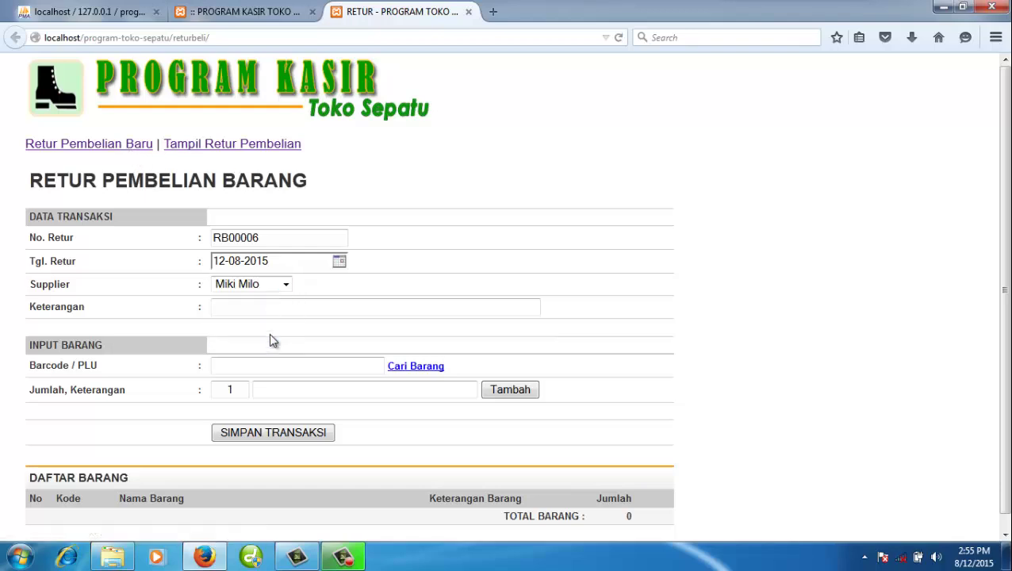
left_click(407, 369)
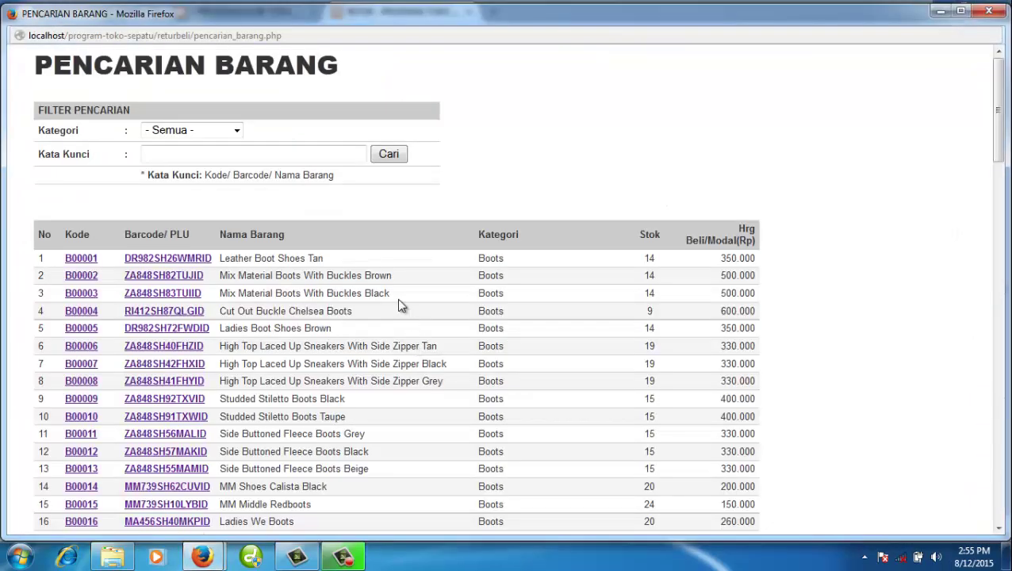
scroll(402, 304, "down", 15)
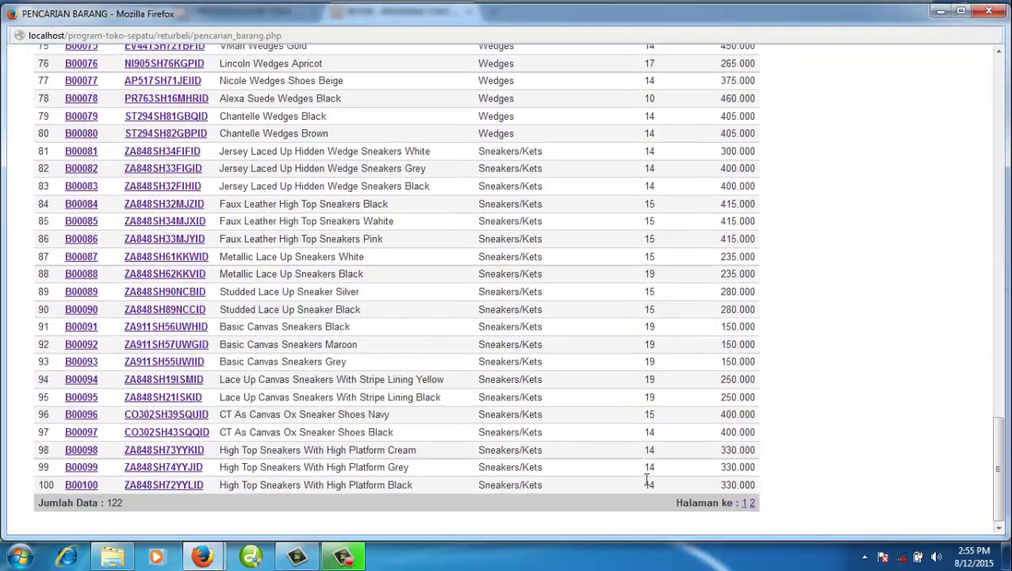
left_click(750, 504)
scroll(542, 374, "down", 5)
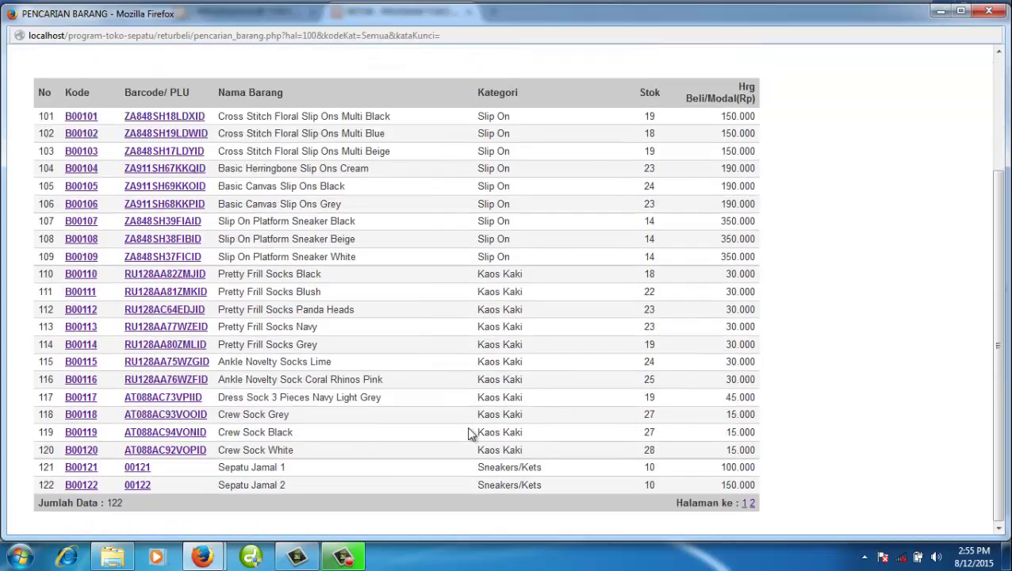
left_click(141, 472)
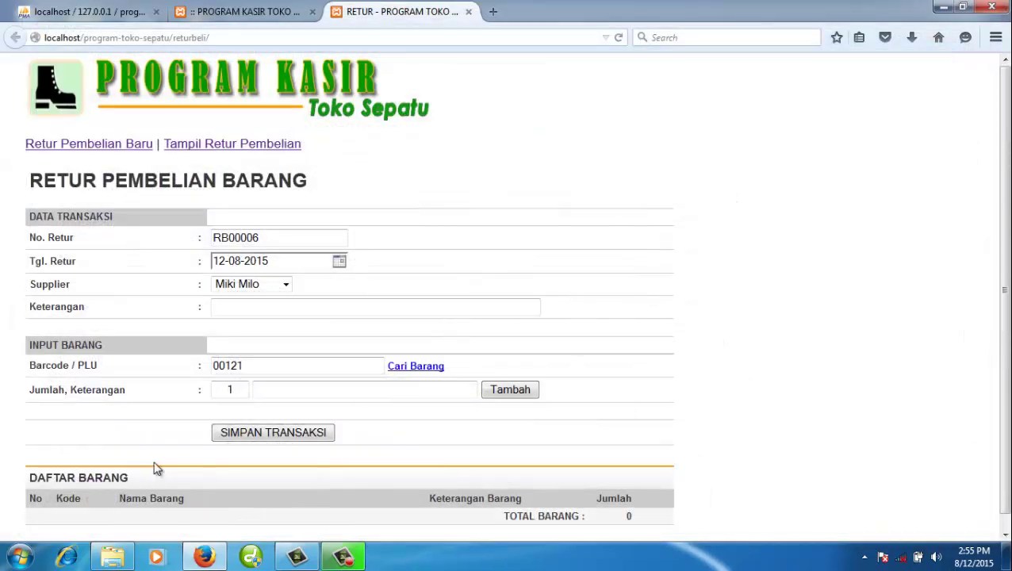
left_click(272, 388)
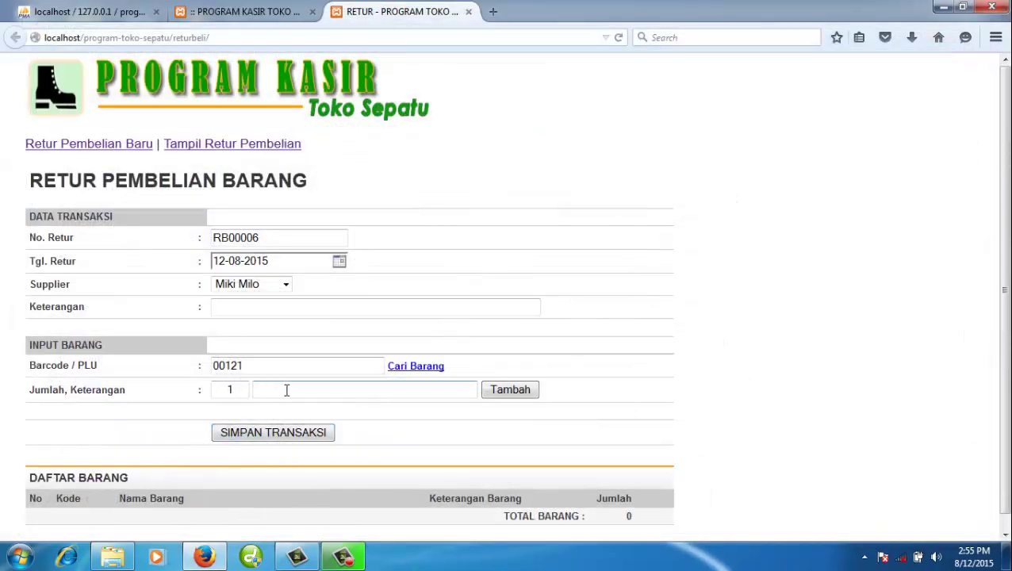
type("Rusa")
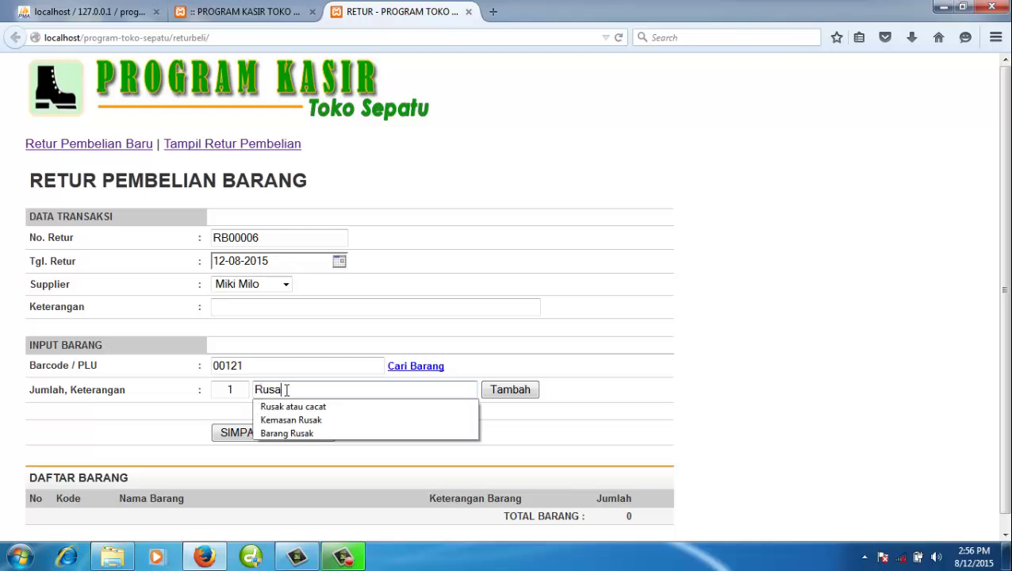
type("k kem")
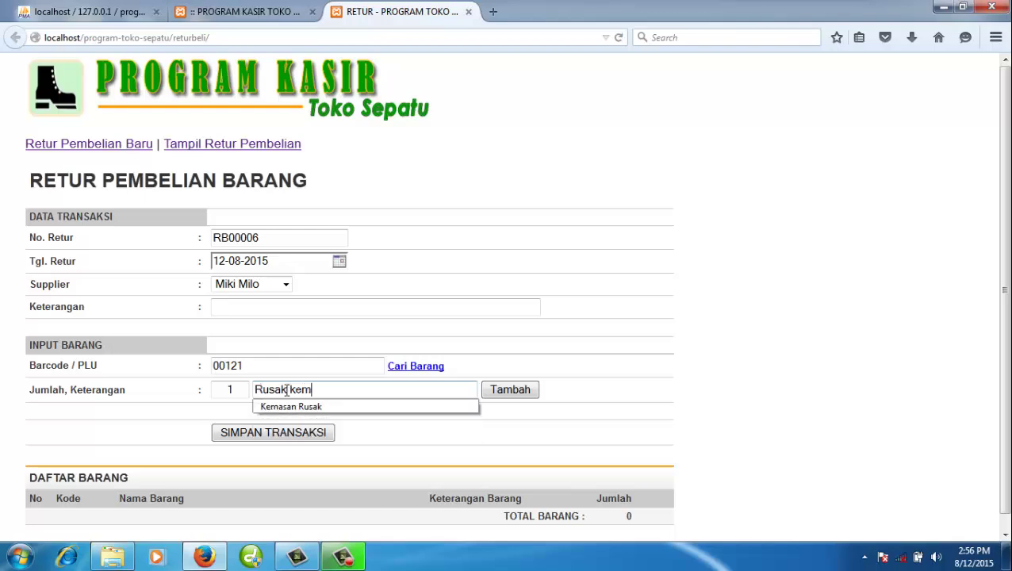
key("BackSpace")
key("BackSpace")
key("BackSpace")
key("BackSpace")
type("kardus")
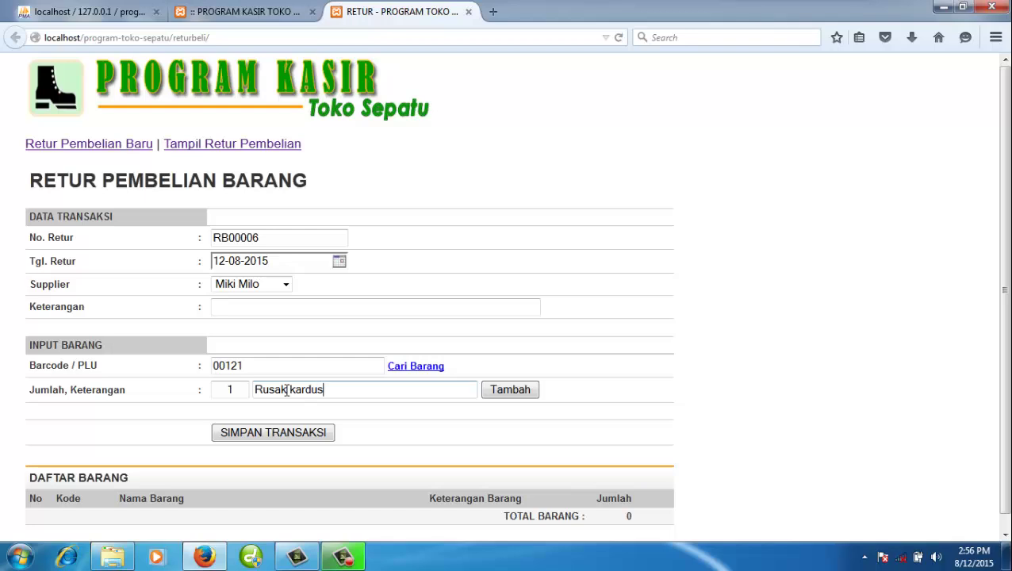
left_click(504, 390)
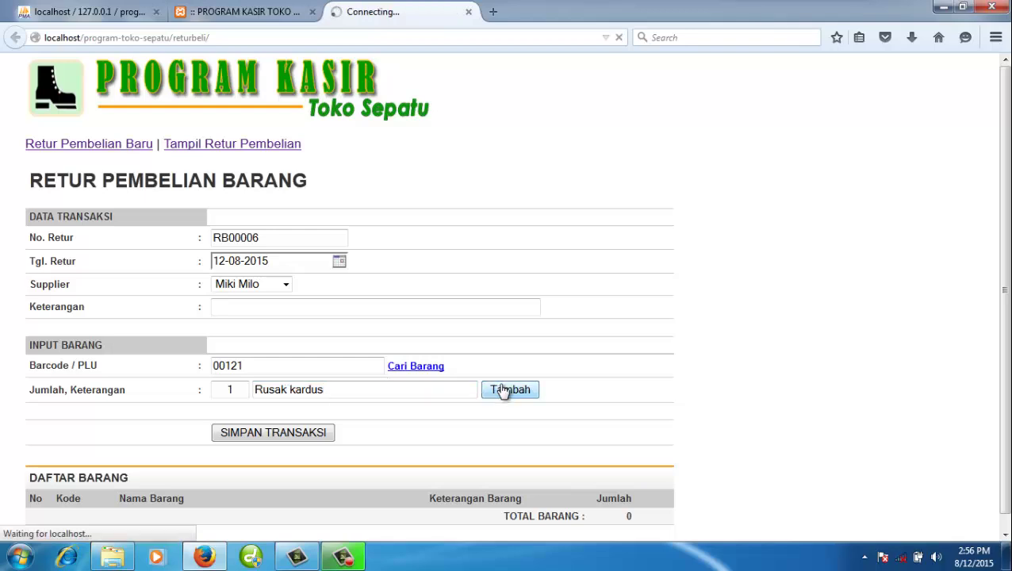
- Add two ZA848SH74YYJID grey platform sneakers, also noted 'Rusak kardus'
left_click(420, 368)
scroll(714, 400, "down", 15)
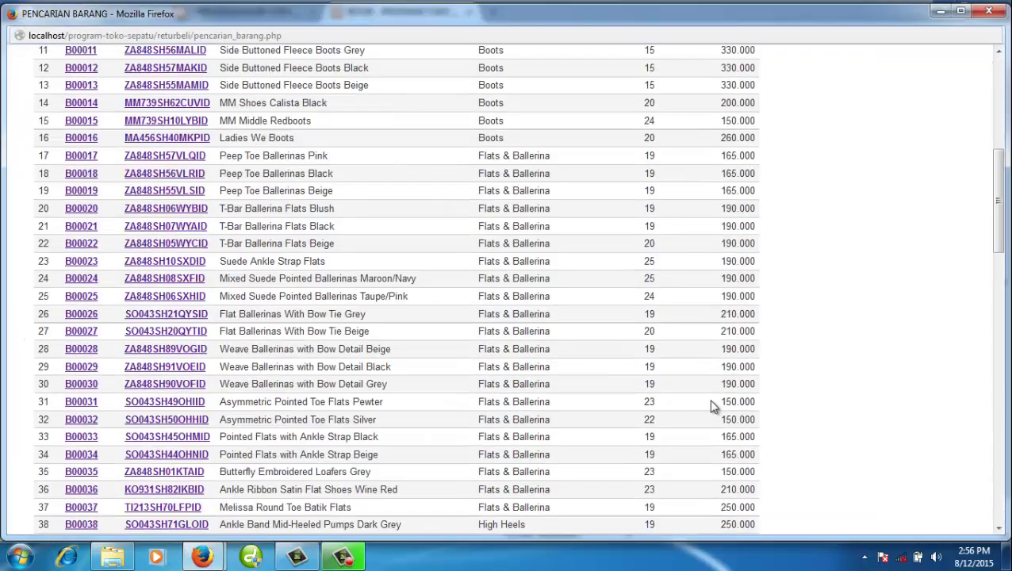
scroll(714, 400, "down", 5)
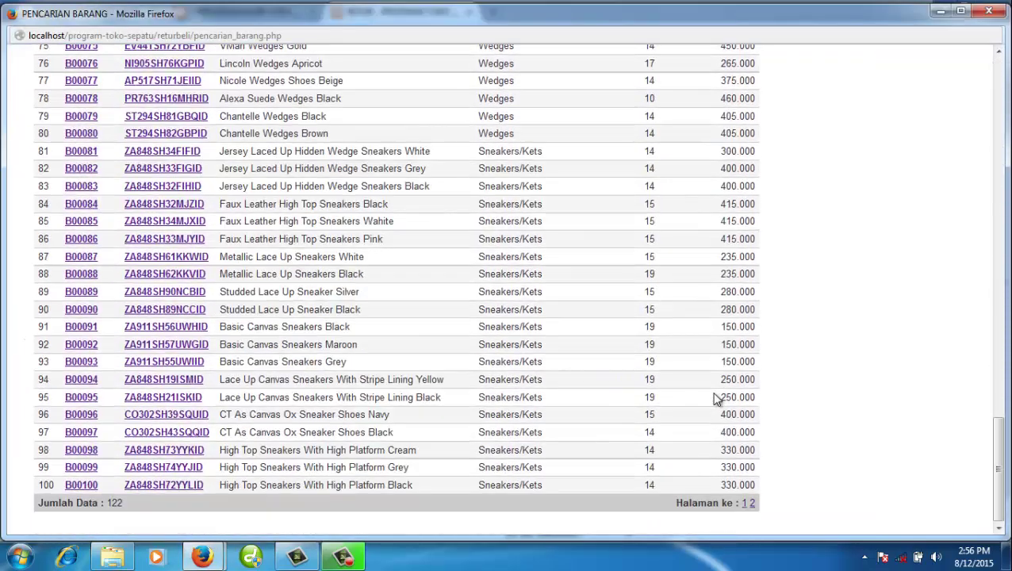
left_click(187, 472)
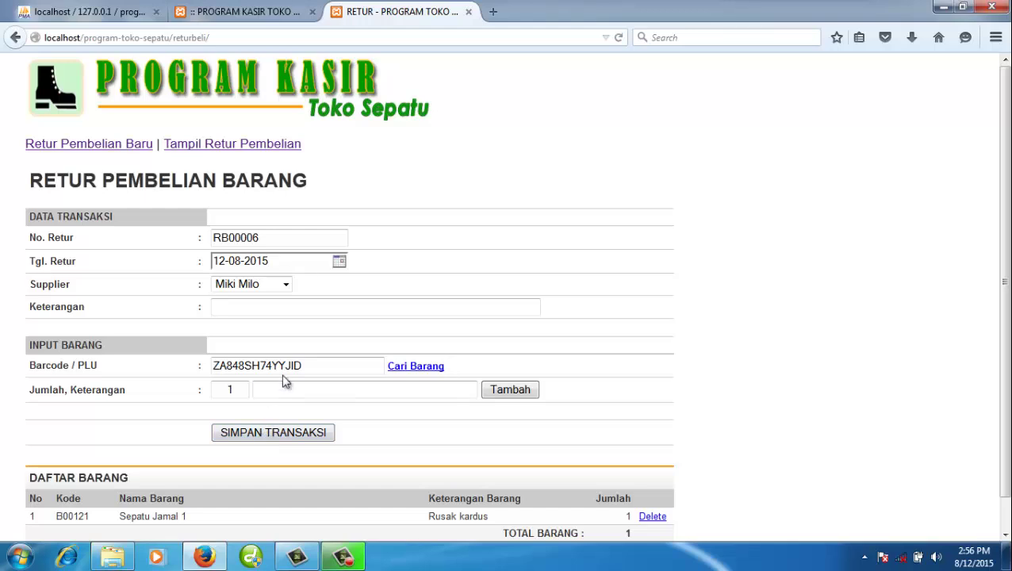
type("R")
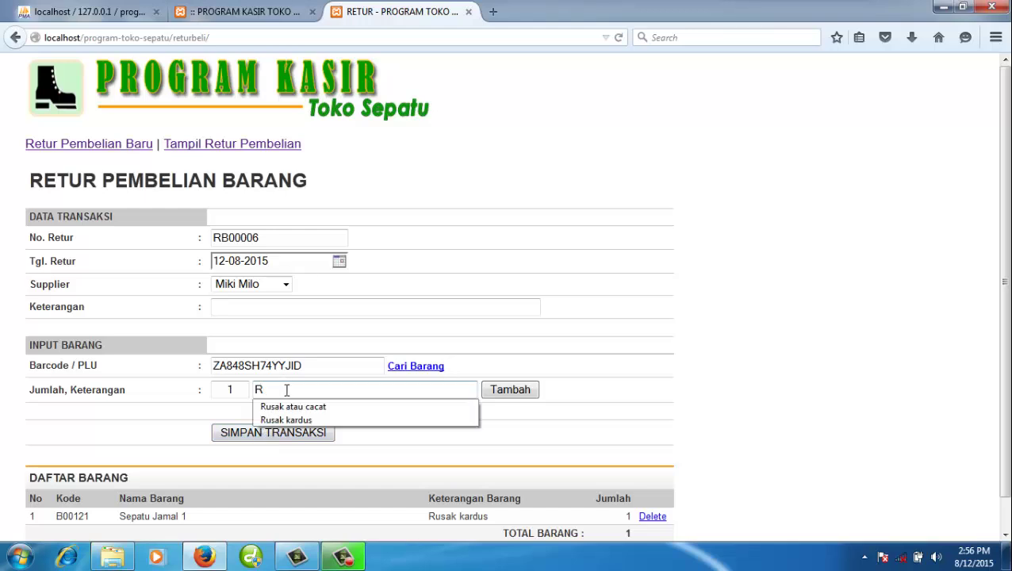
type("usak kard")
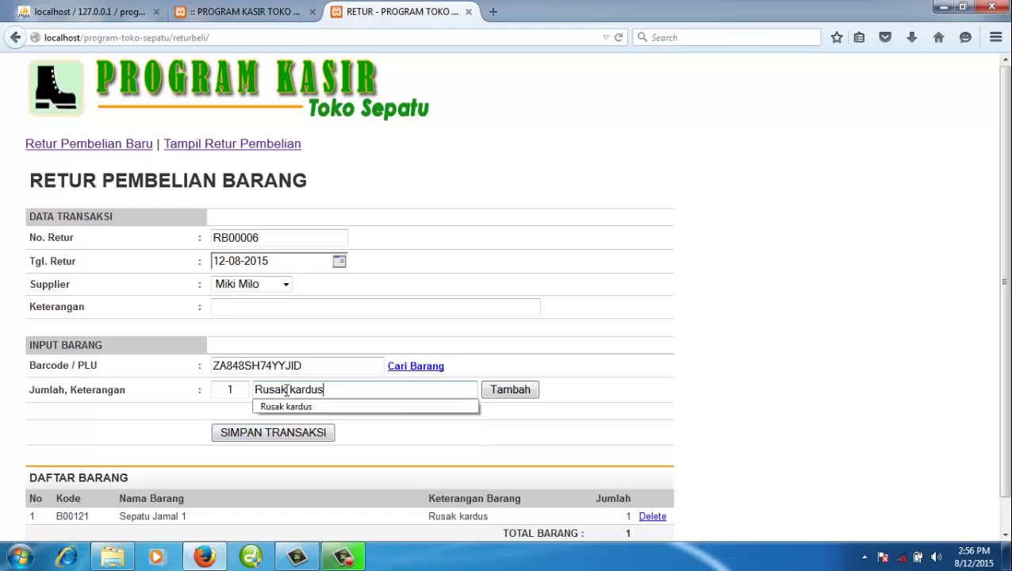
type("us")
key("shift+Tab")
type("2")
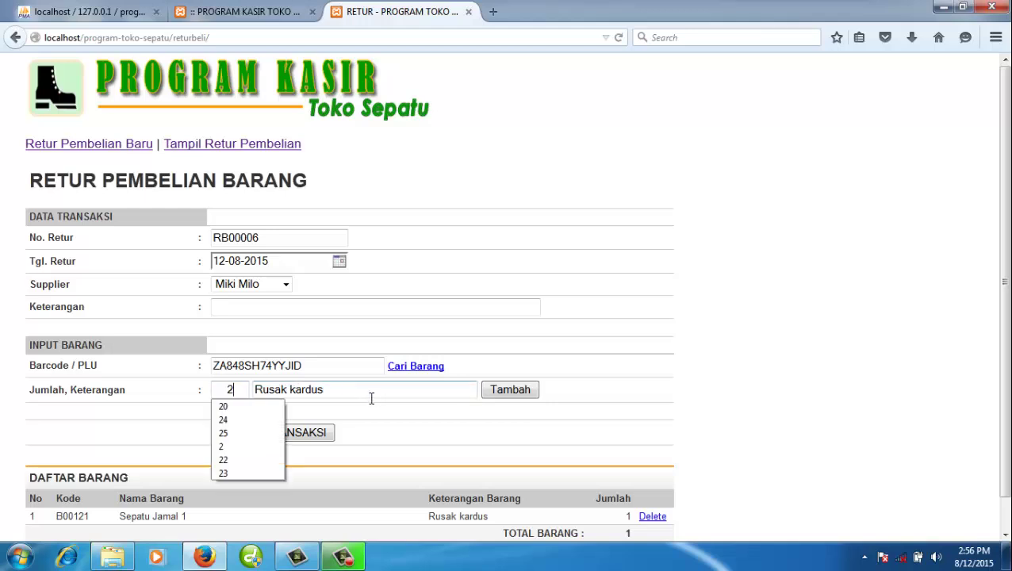
left_click(491, 394)
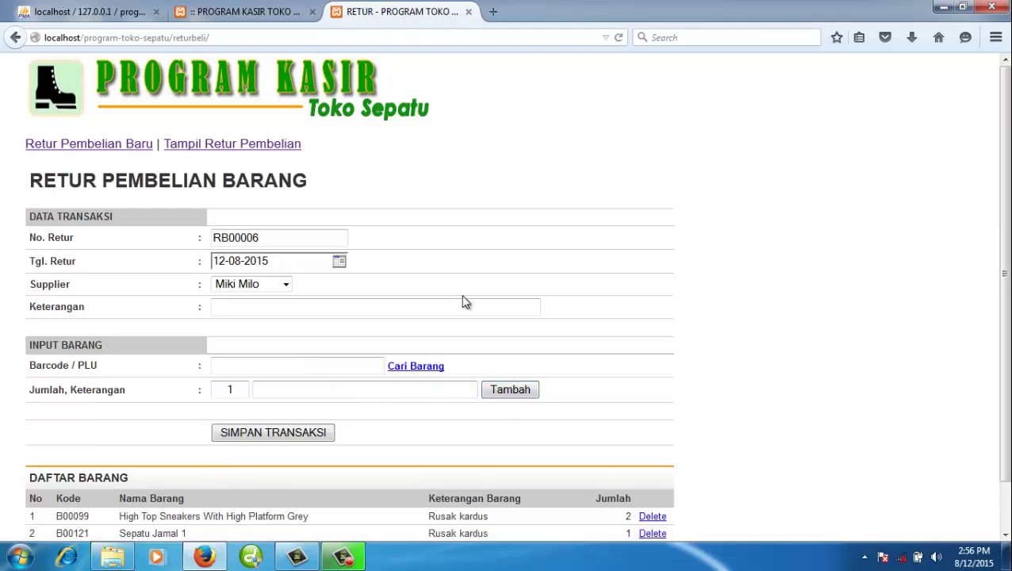
scroll(507, 301, "down", 1)
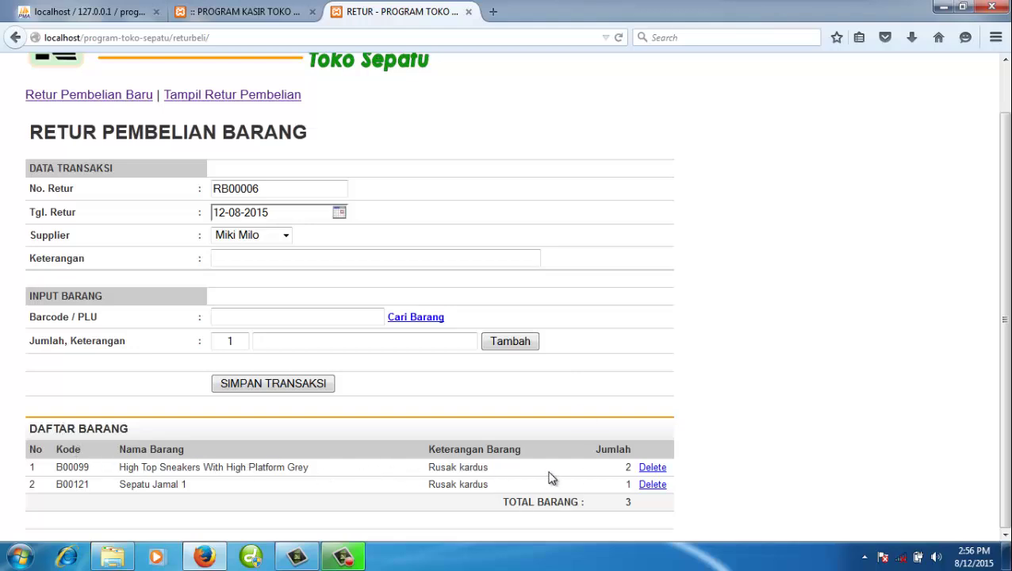
left_click(660, 469)
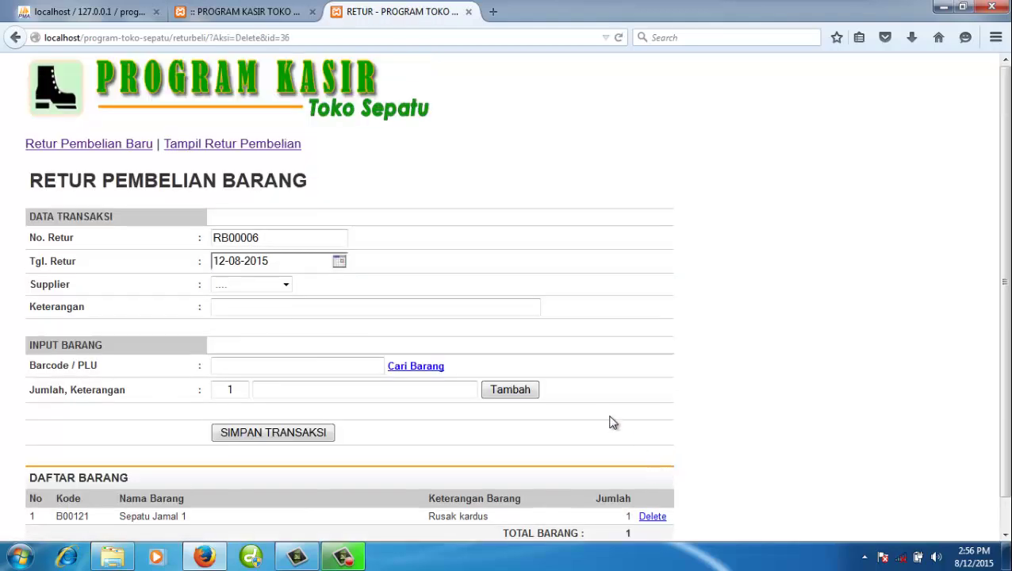
scroll(611, 420, "down", 1)
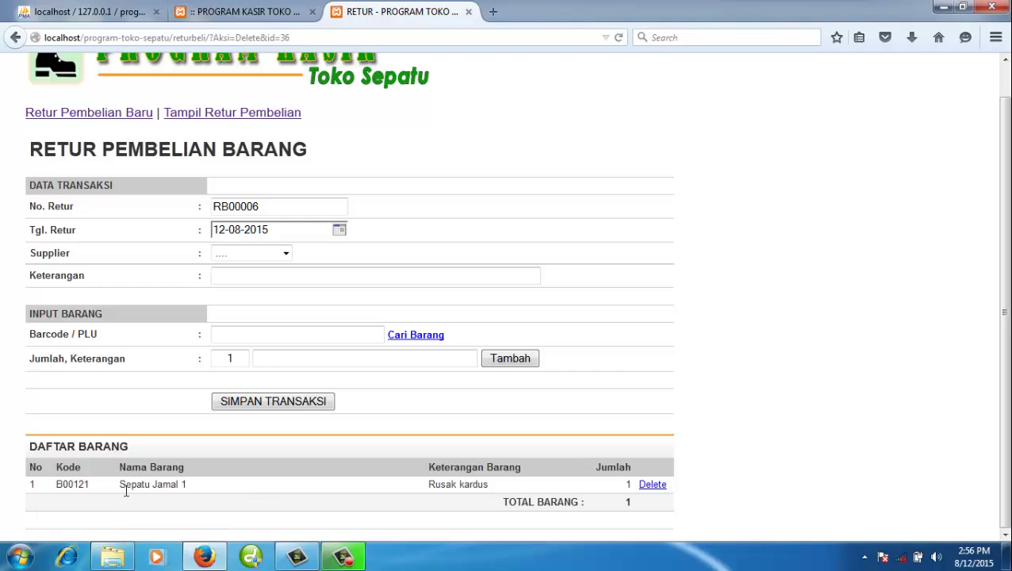
left_click(283, 255)
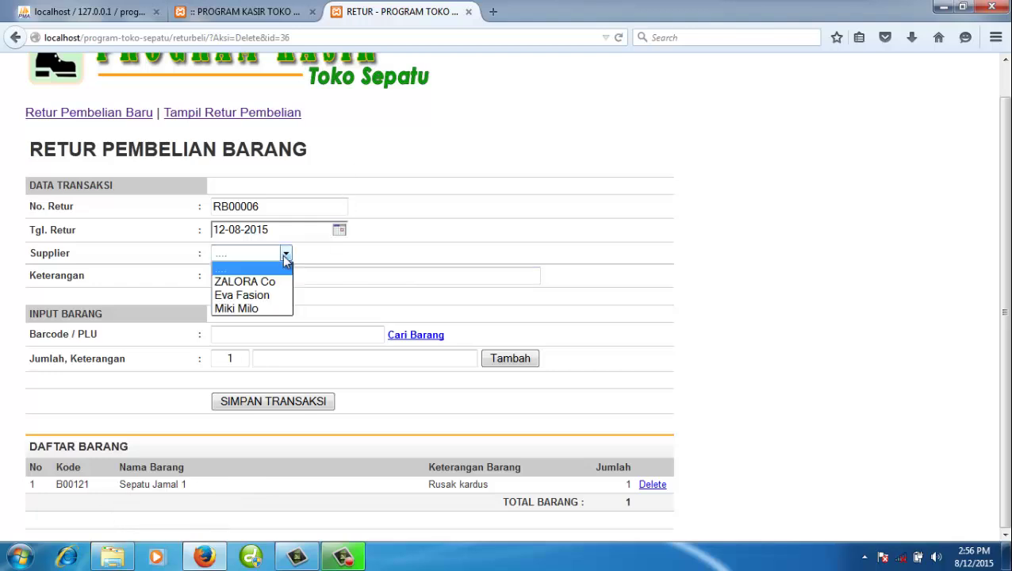
left_click(273, 310)
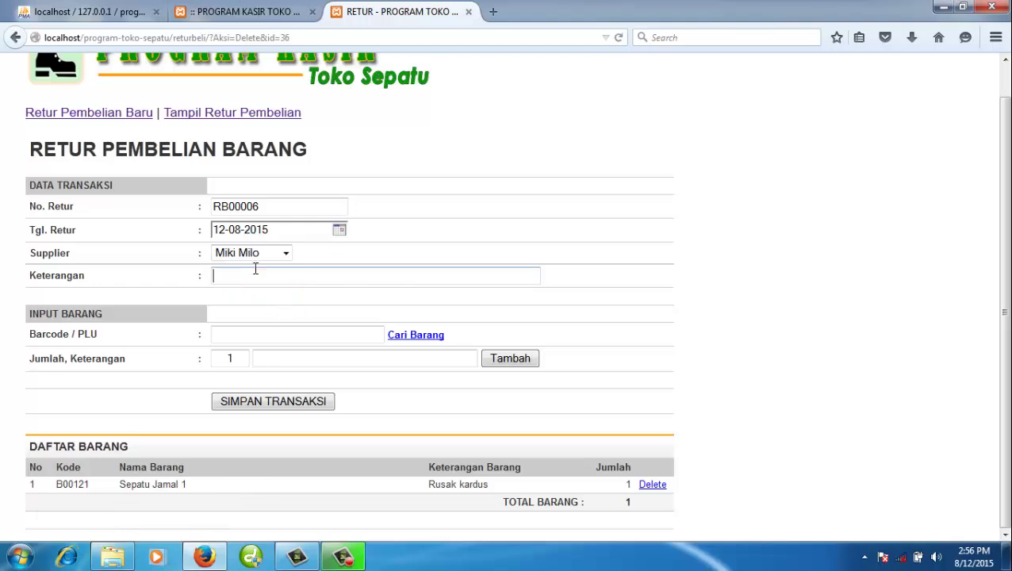
type("Pengembalian karena Rusak")
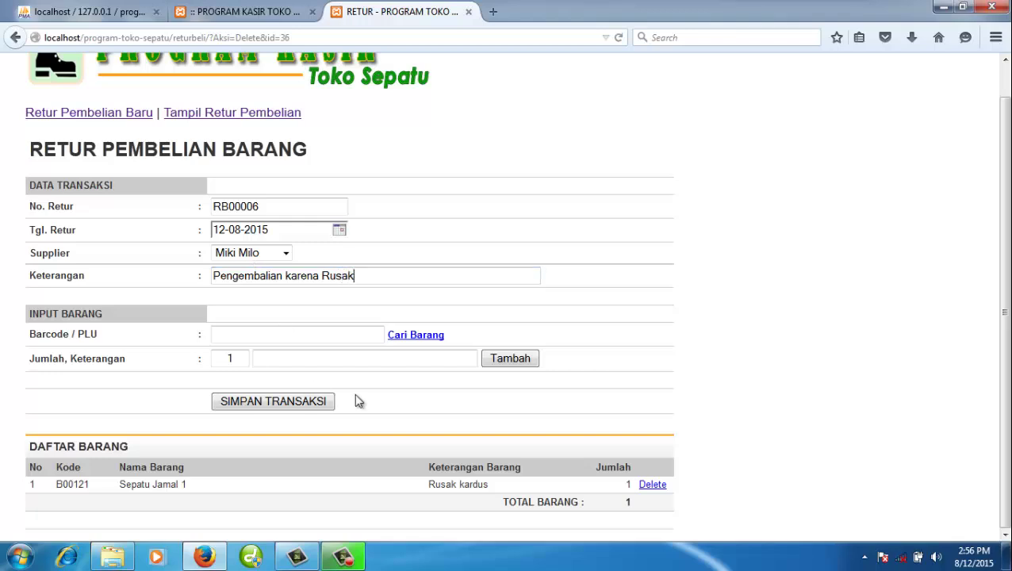
left_click(261, 403)
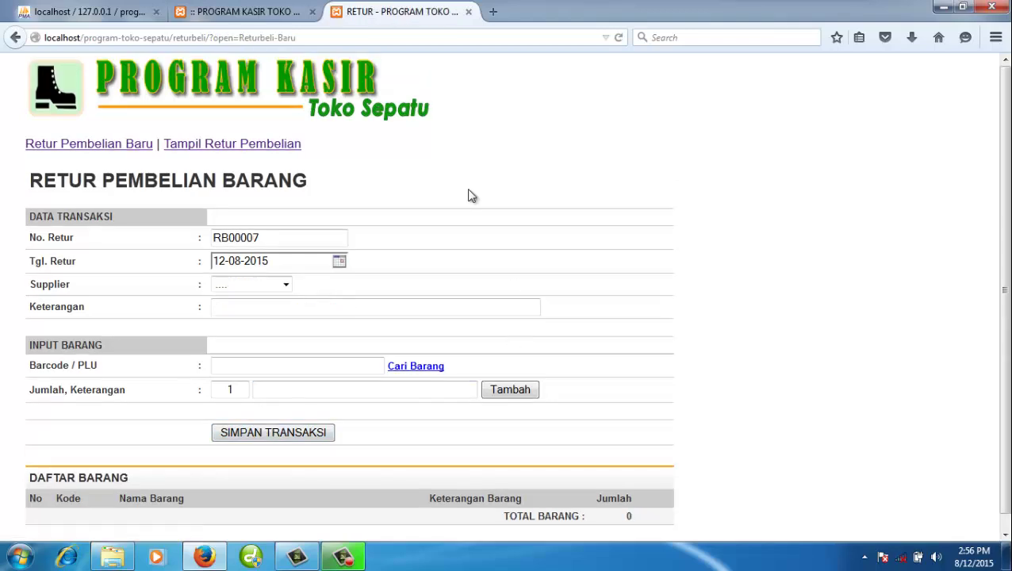
- List saved purchase returns for July 2015, then June 2015, then all of 2015
left_click(279, 146)
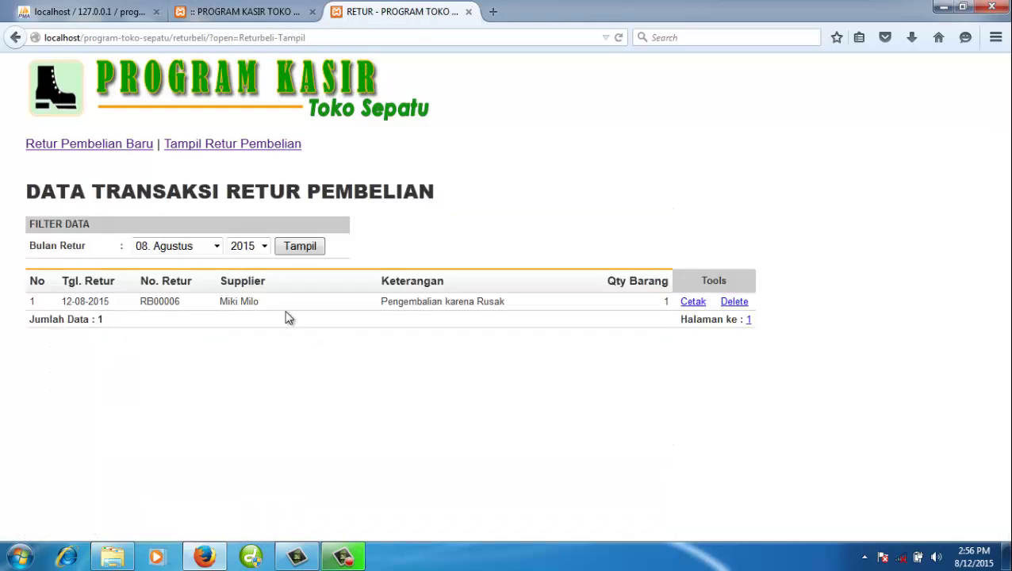
left_click(217, 246)
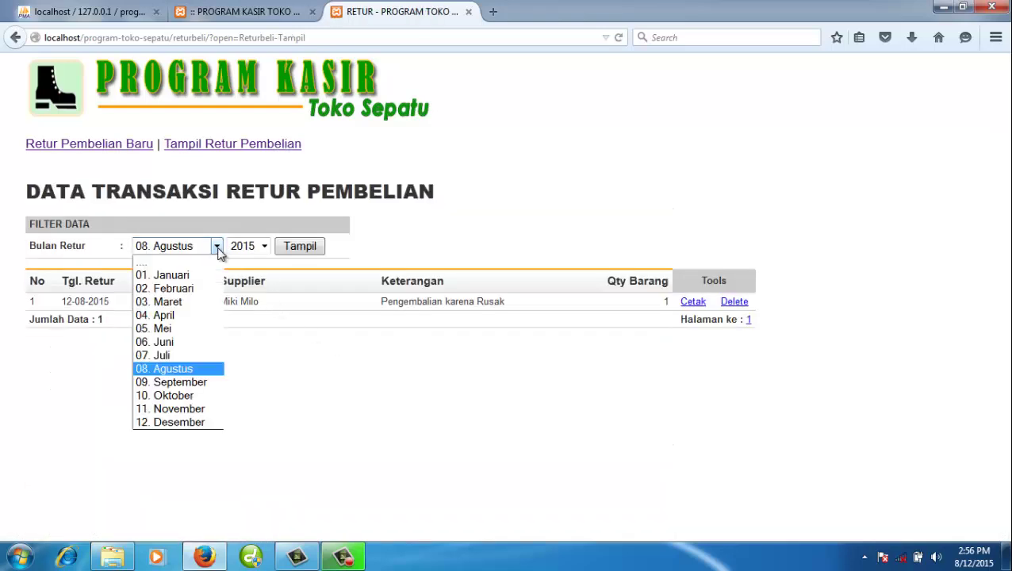
left_click(195, 359)
left_click(280, 248)
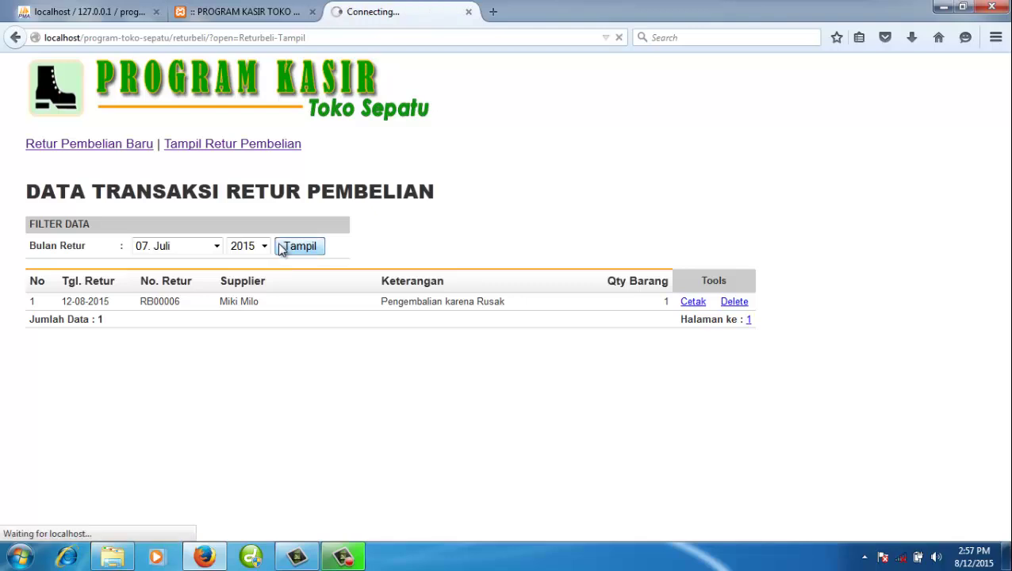
left_click(216, 246)
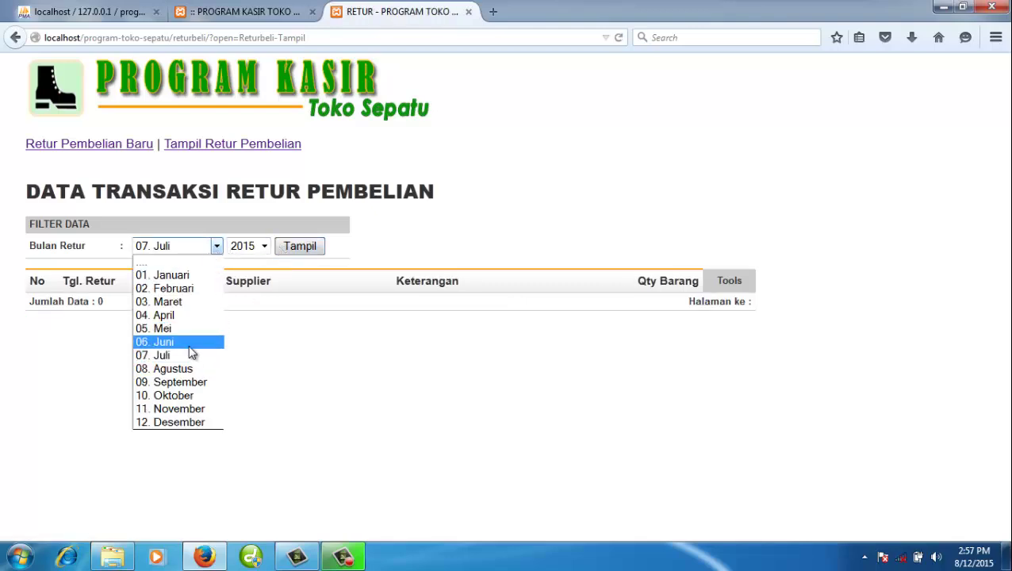
left_click(190, 343)
left_click(305, 248)
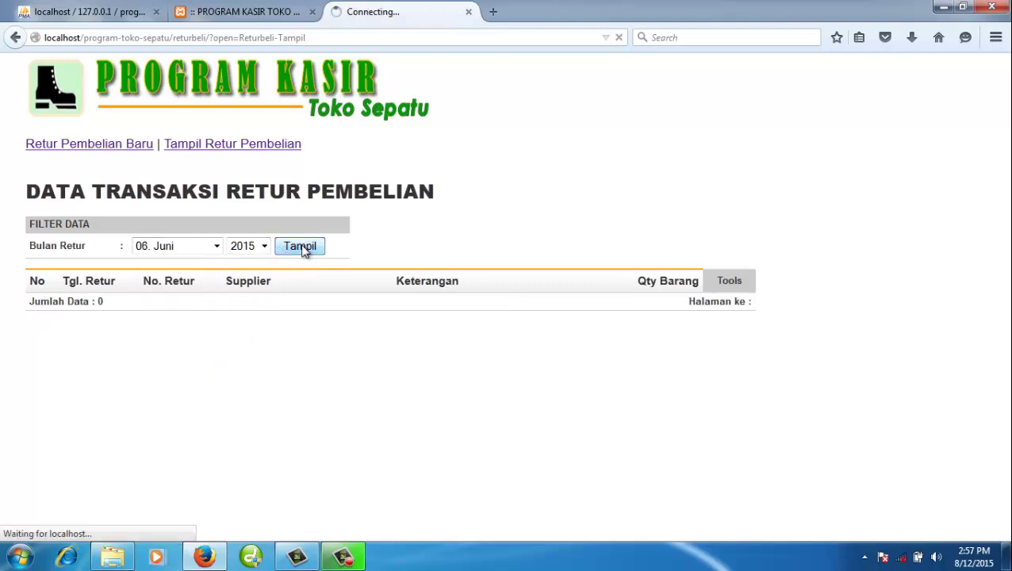
left_click(189, 250)
left_click(195, 261)
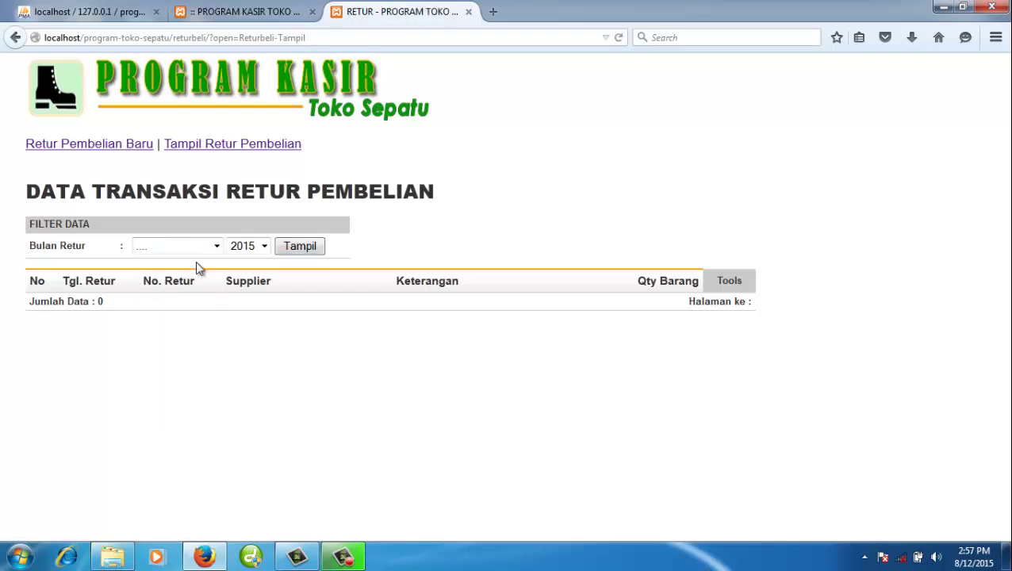
left_click(305, 250)
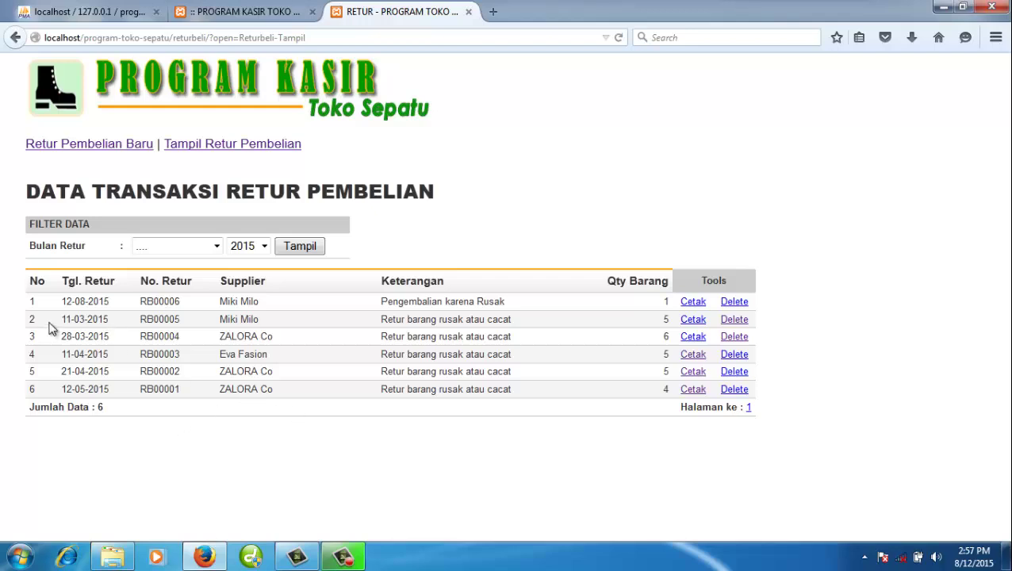
- View and close the RB00005 return slip, then go back to the monthly purchase report
left_click(692, 317)
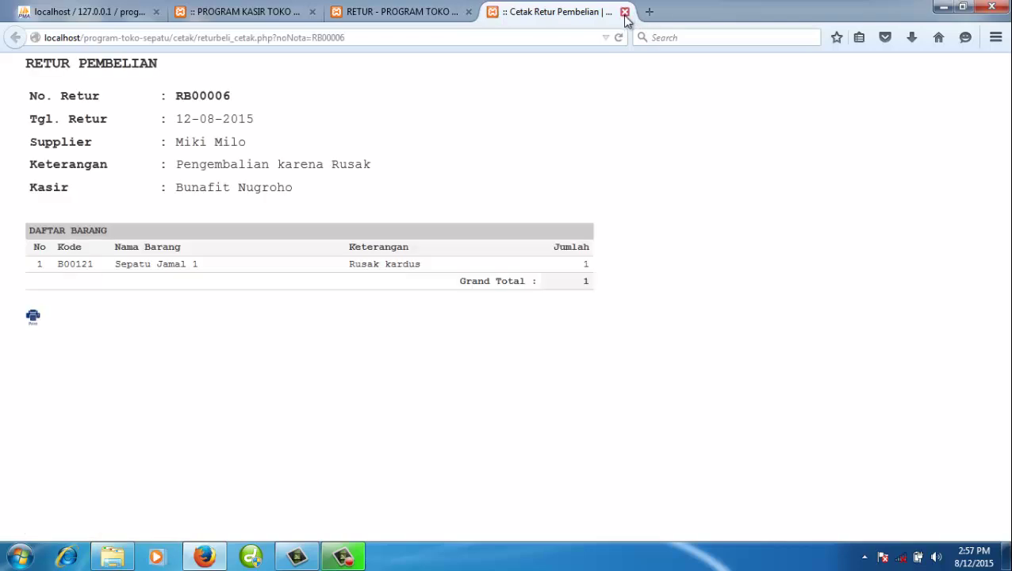
left_click(624, 12)
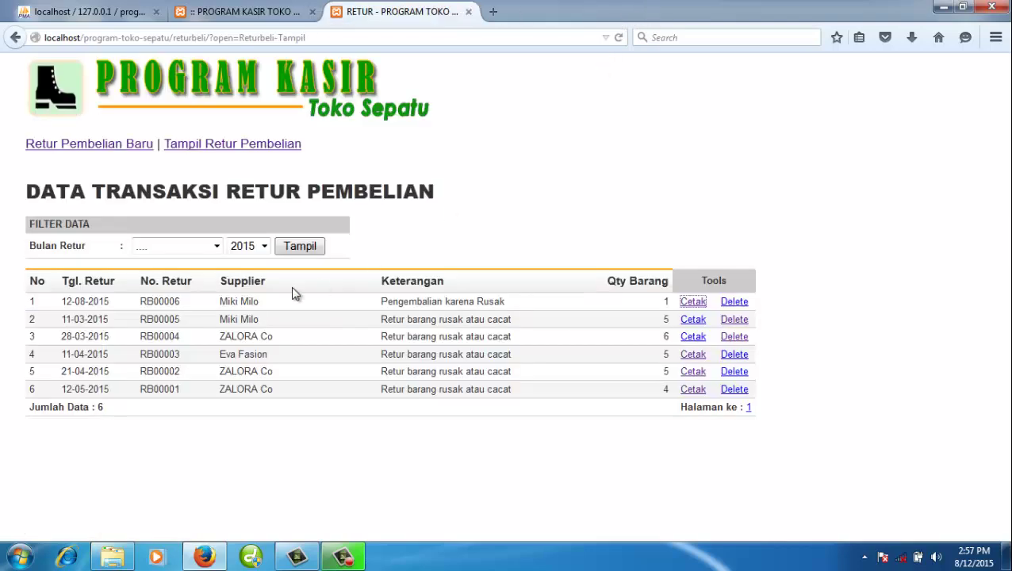
left_click(207, 248)
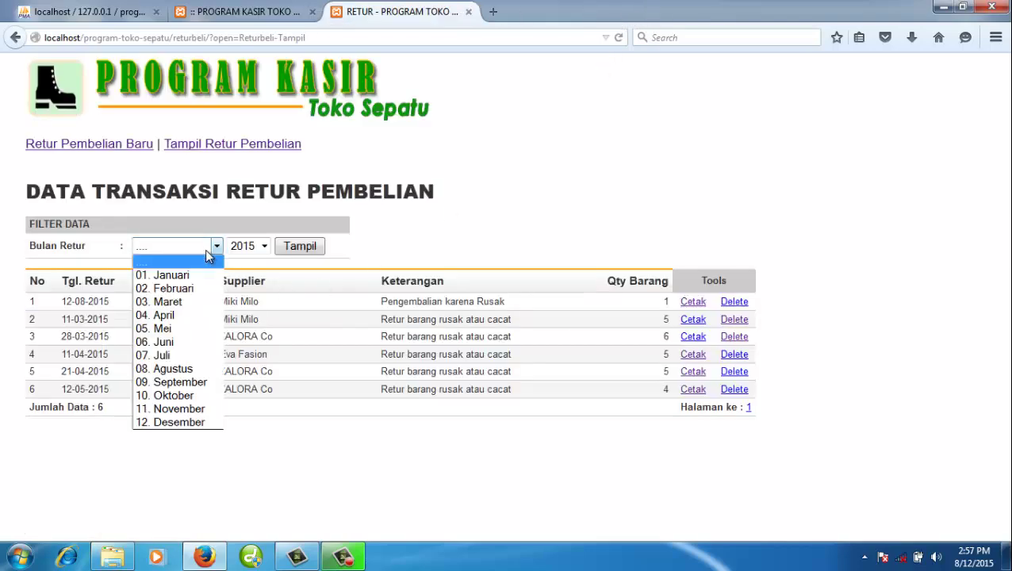
left_click(169, 267)
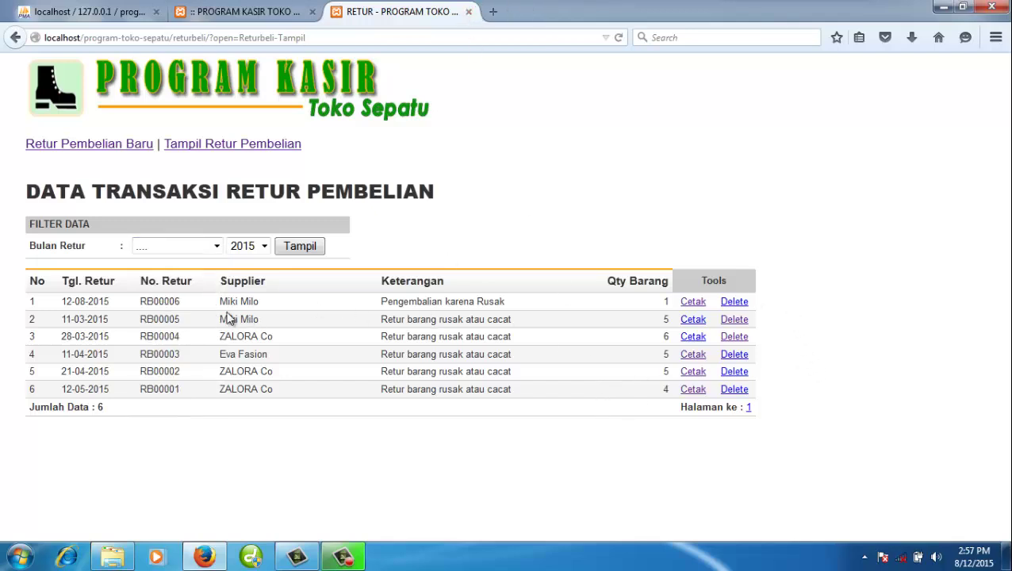
left_click(254, 11)
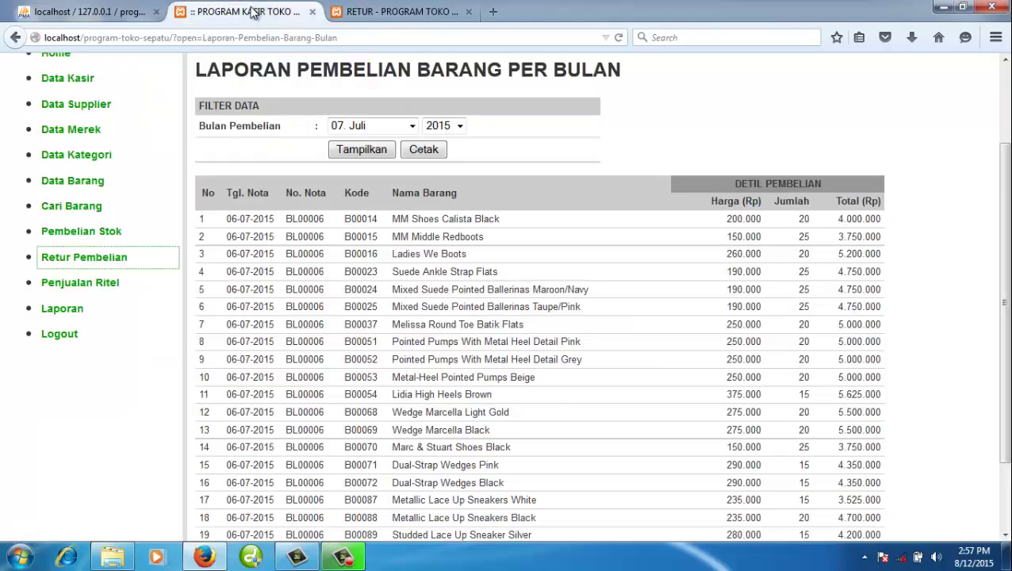
- Browse the product search list to its second page, items 101–122
left_click(89, 209)
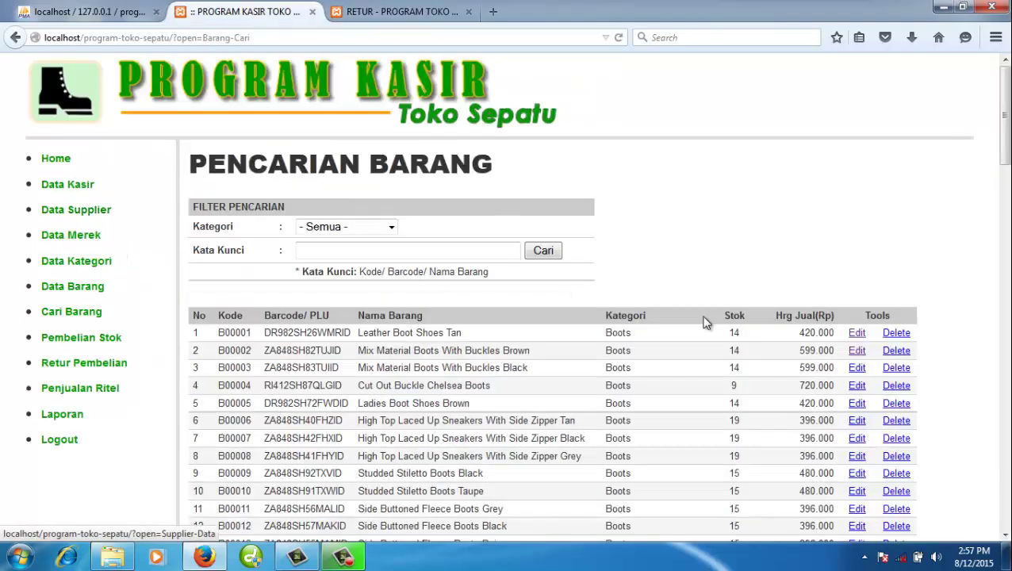
scroll(705, 321, "down", 15)
scroll(705, 321, "down", 5)
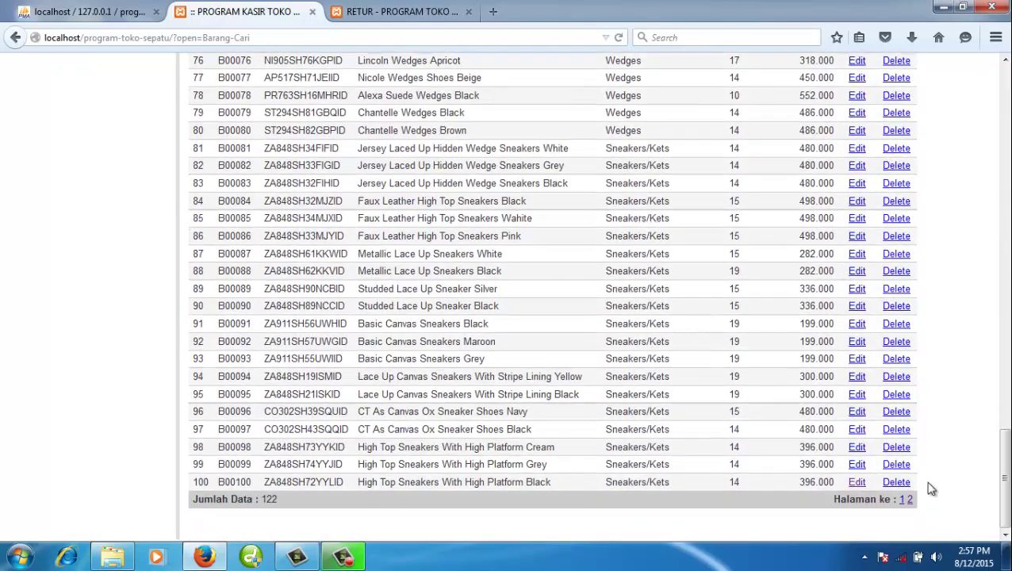
left_click(909, 500)
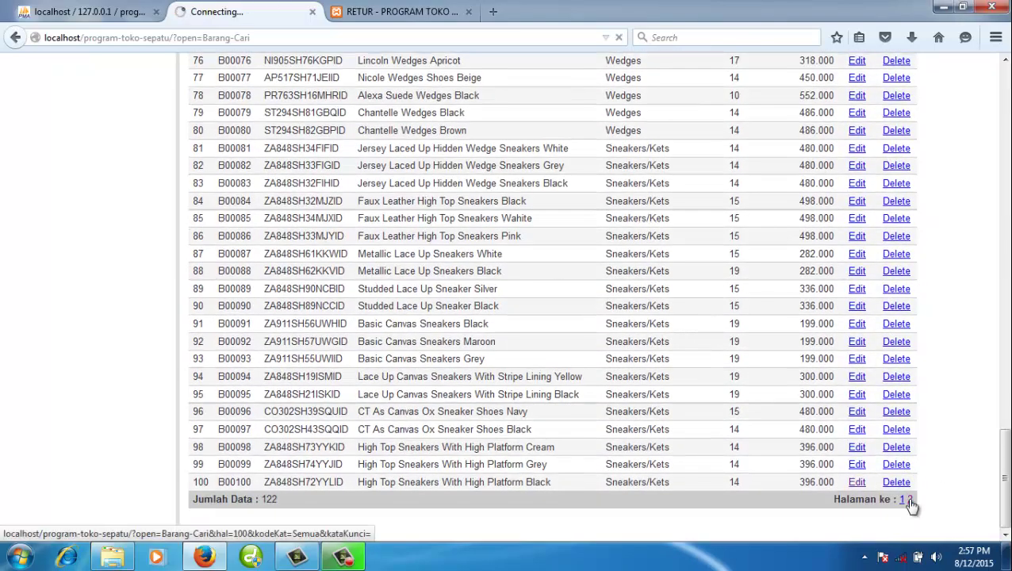
scroll(853, 468, "down", 5)
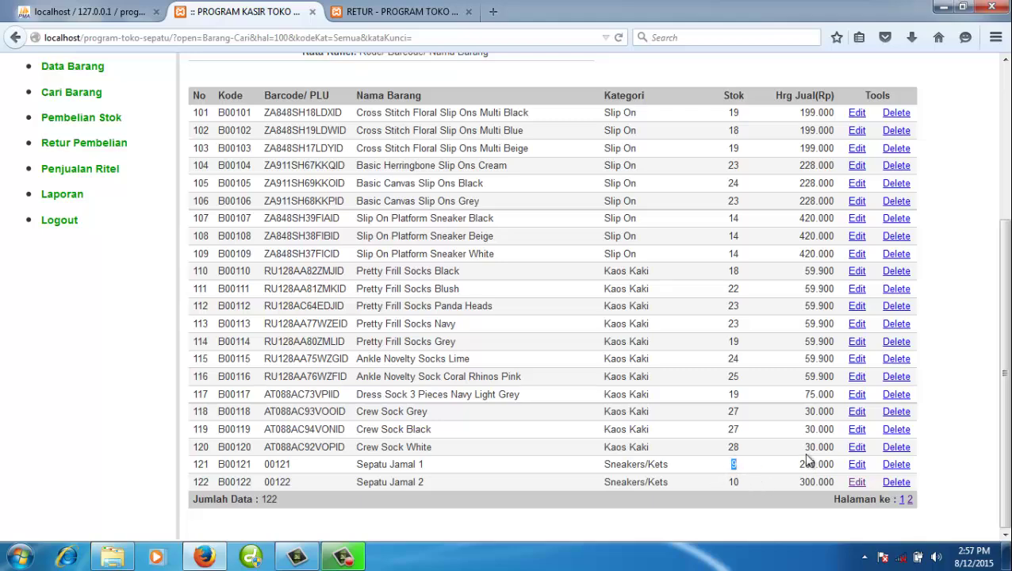
- Switch to the purchase-return transactions tab and close it
left_click(405, 13)
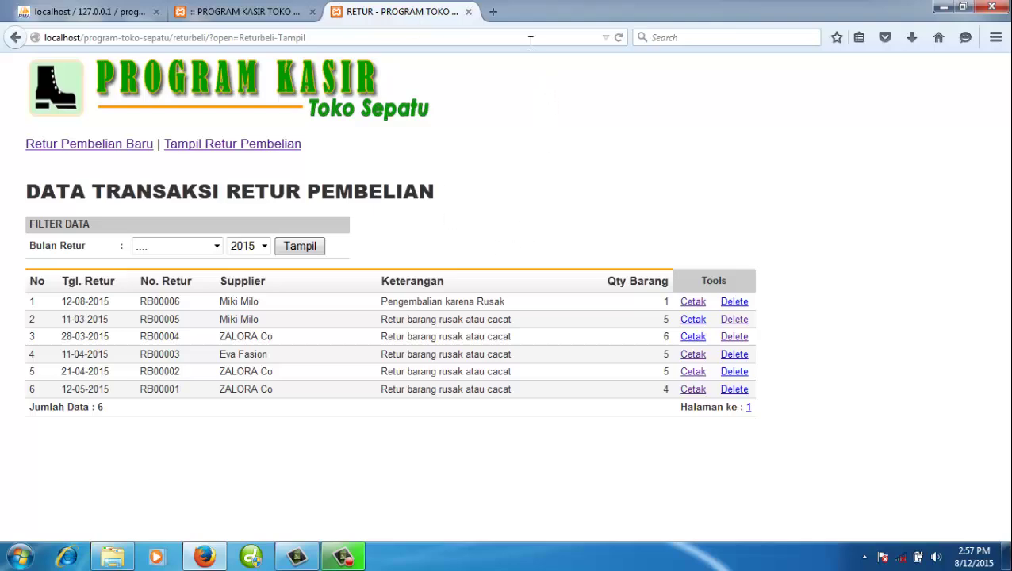
left_click(469, 12)
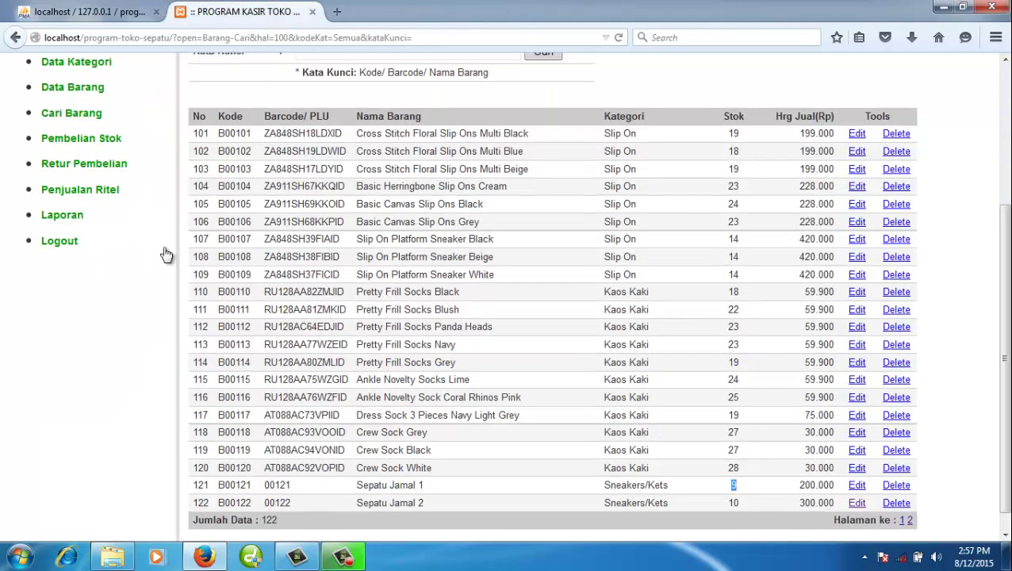
scroll(165, 254, "up", 2)
- View the returns-per-period and returned-goods-per-period reports, then start retail sale JL00071
left_click(83, 286)
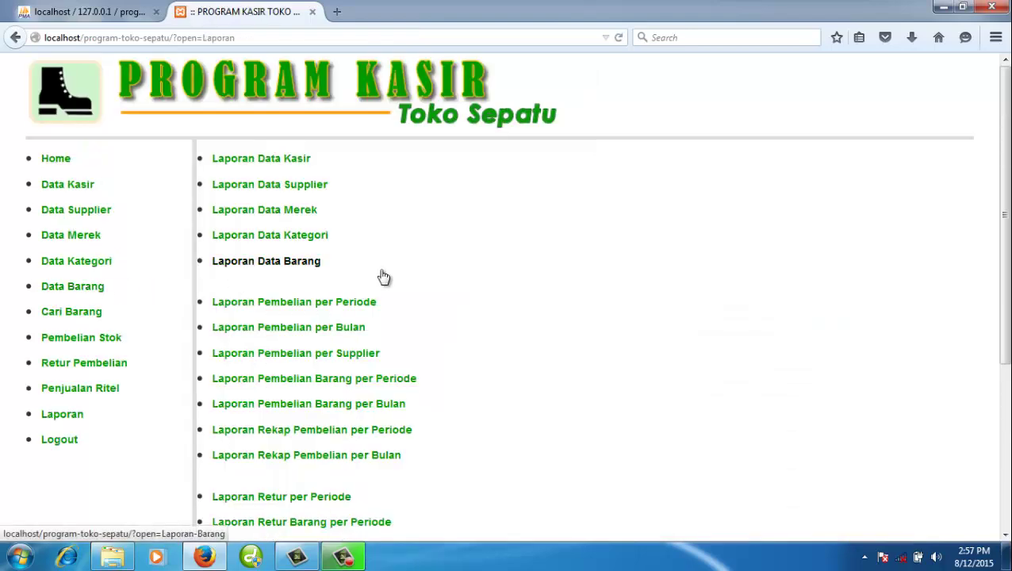
scroll(389, 280, "down", 4)
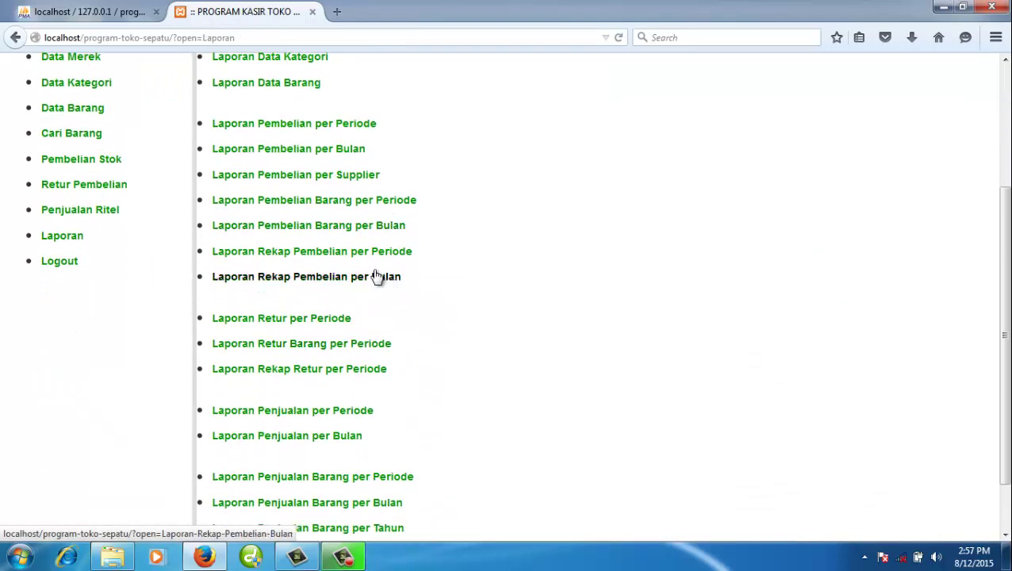
left_click(313, 325)
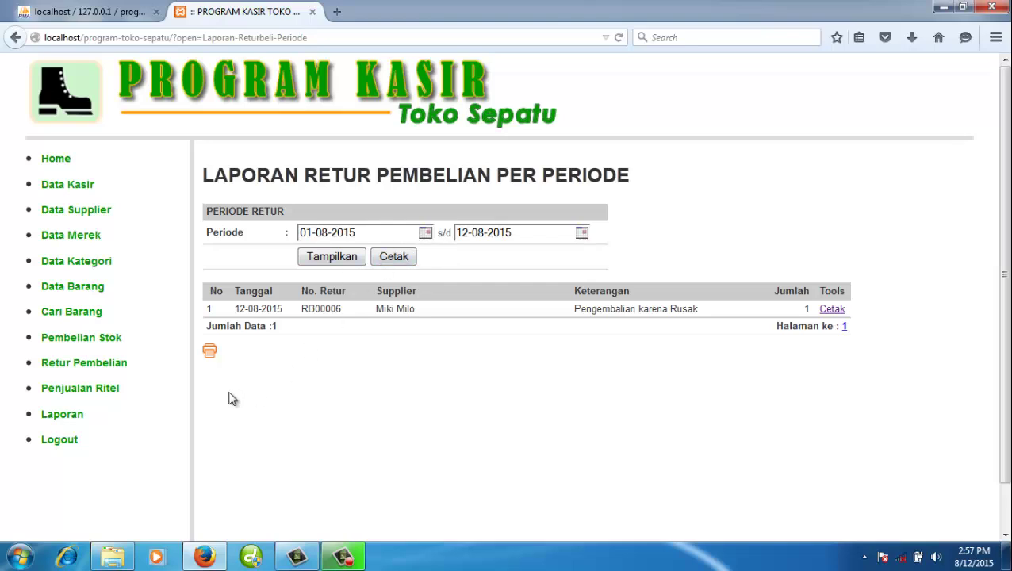
left_click(88, 425)
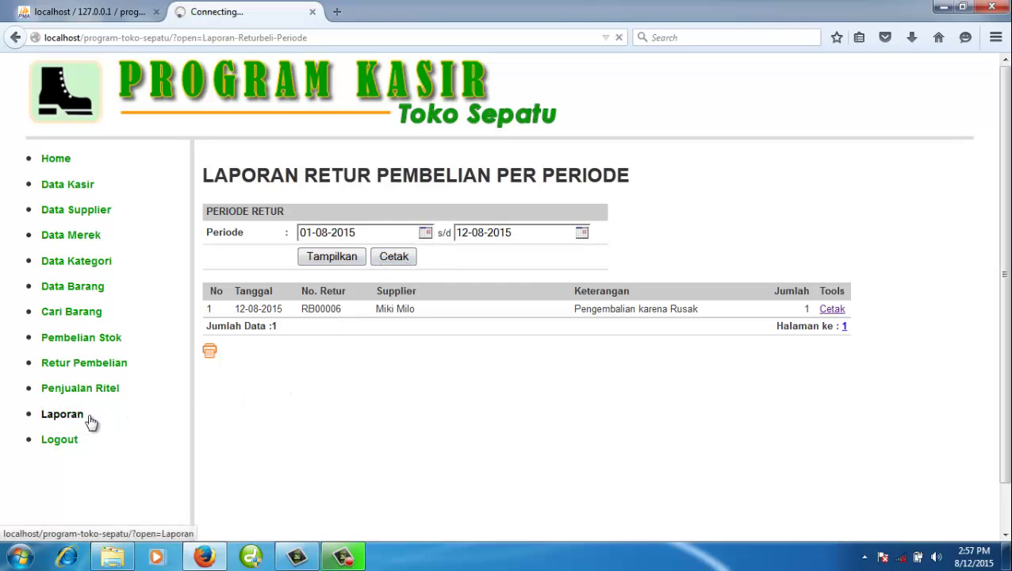
scroll(112, 407, "down", 5)
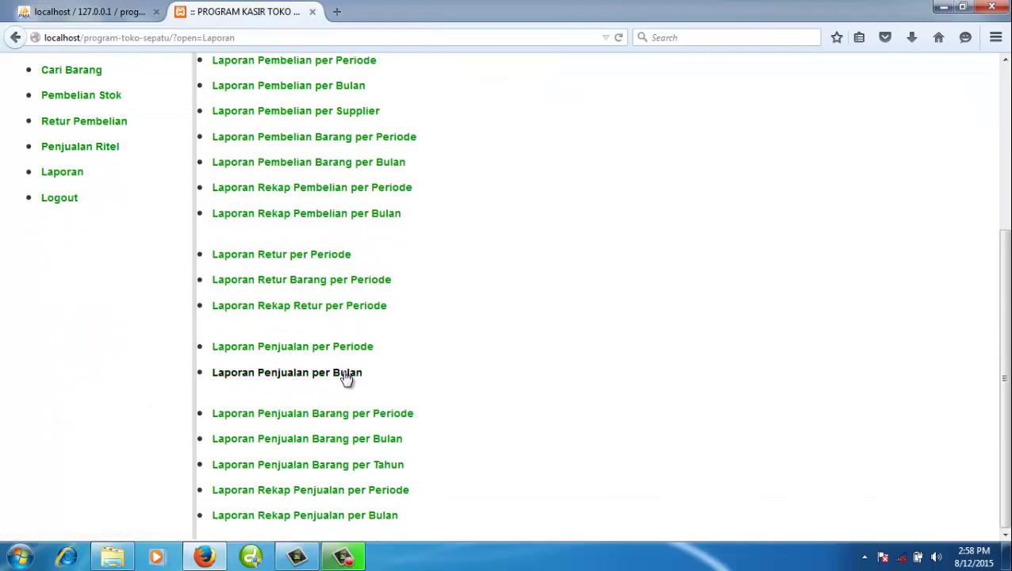
left_click(353, 286)
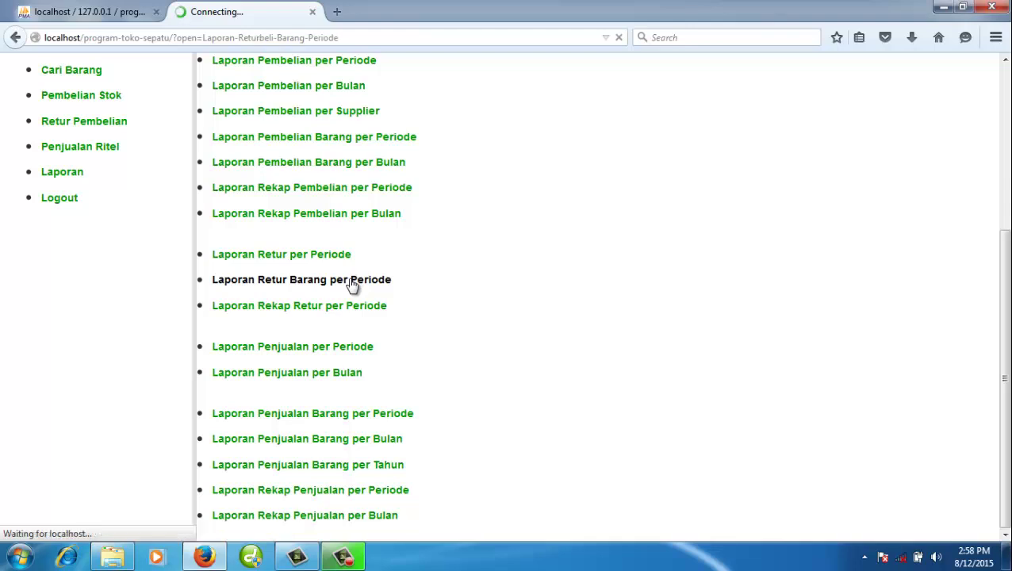
left_click(82, 416)
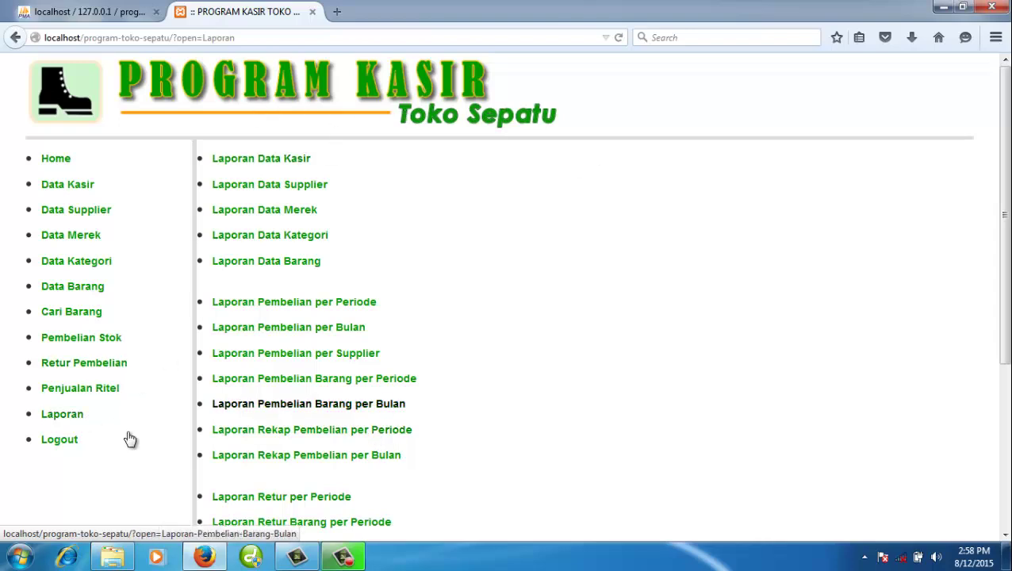
left_click(108, 389)
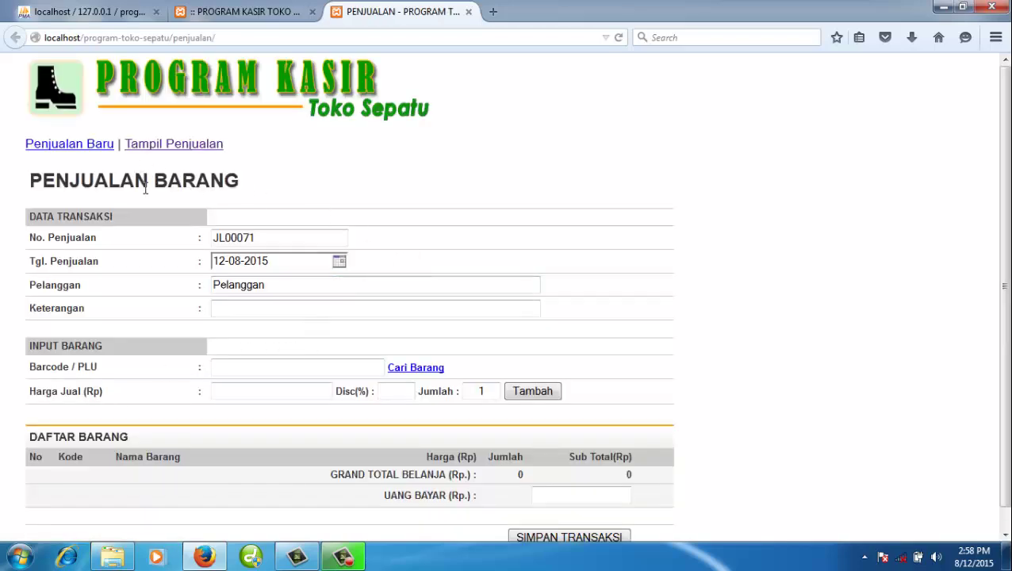
- Add one Sepatu Jamal 2 (barcode 00122) from the second product page to the sale
left_click(438, 371)
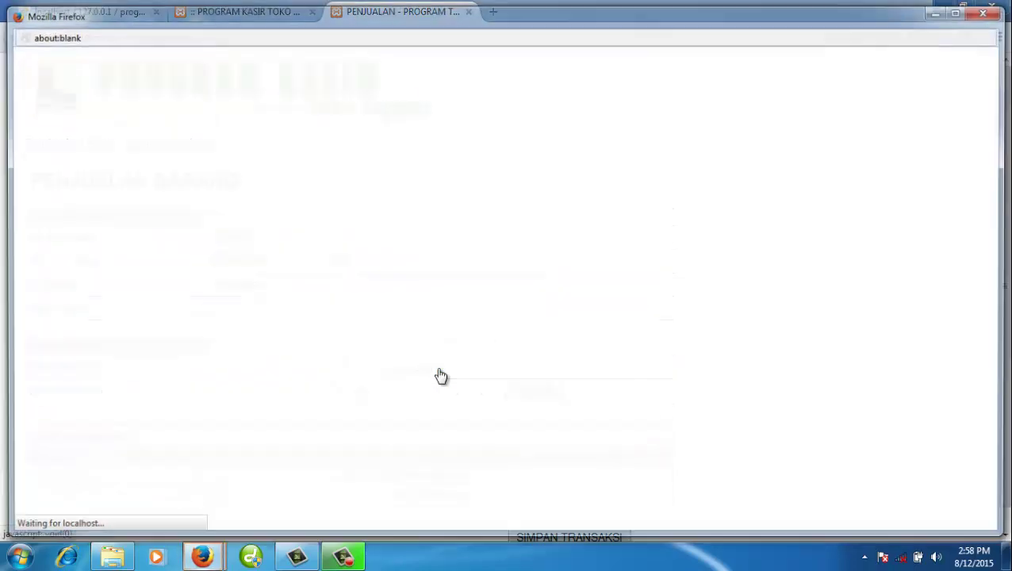
scroll(441, 376, "down", 10)
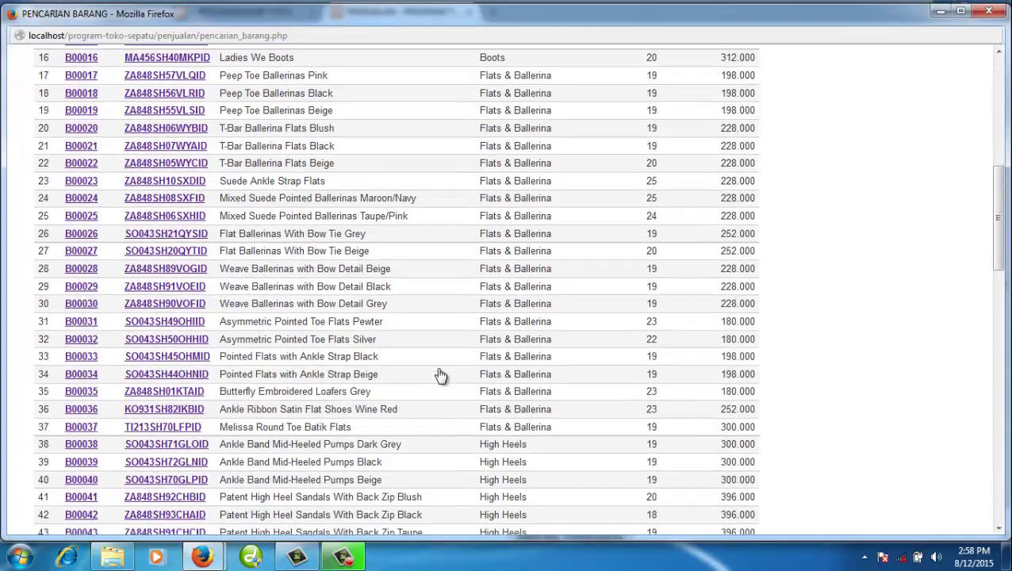
scroll(441, 375, "down", 20)
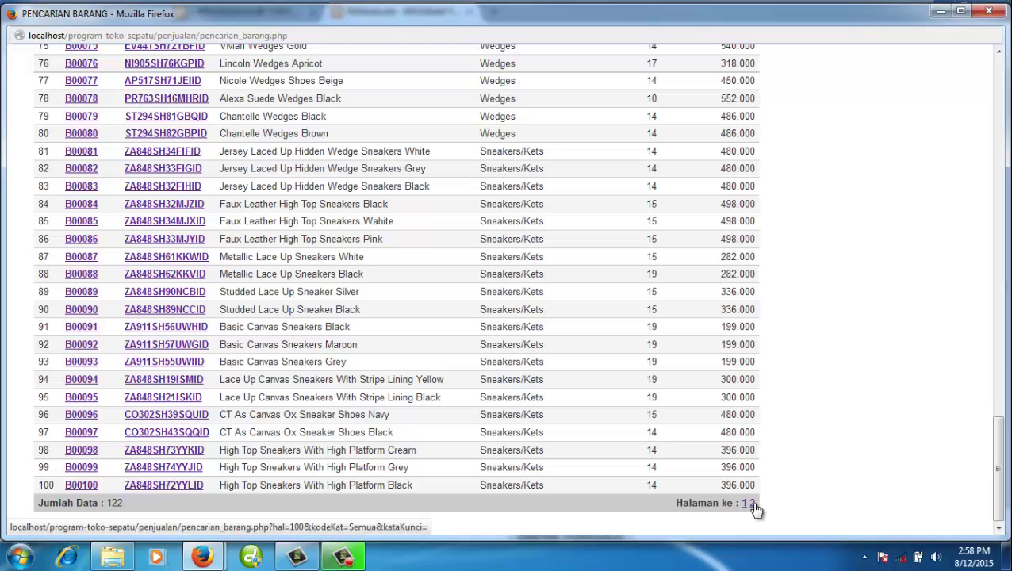
left_click(752, 504)
scroll(284, 370, "down", 3)
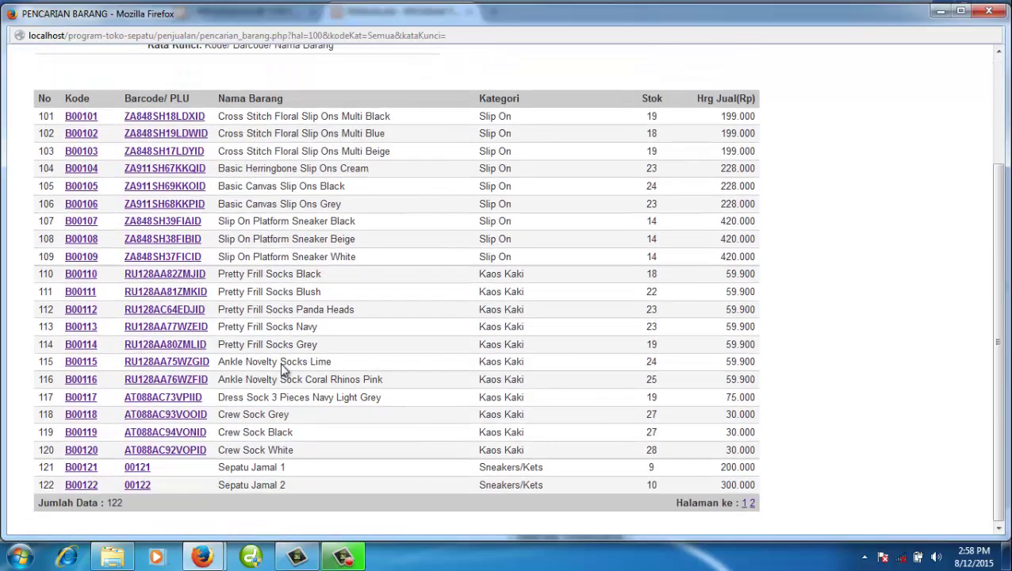
left_click(141, 486)
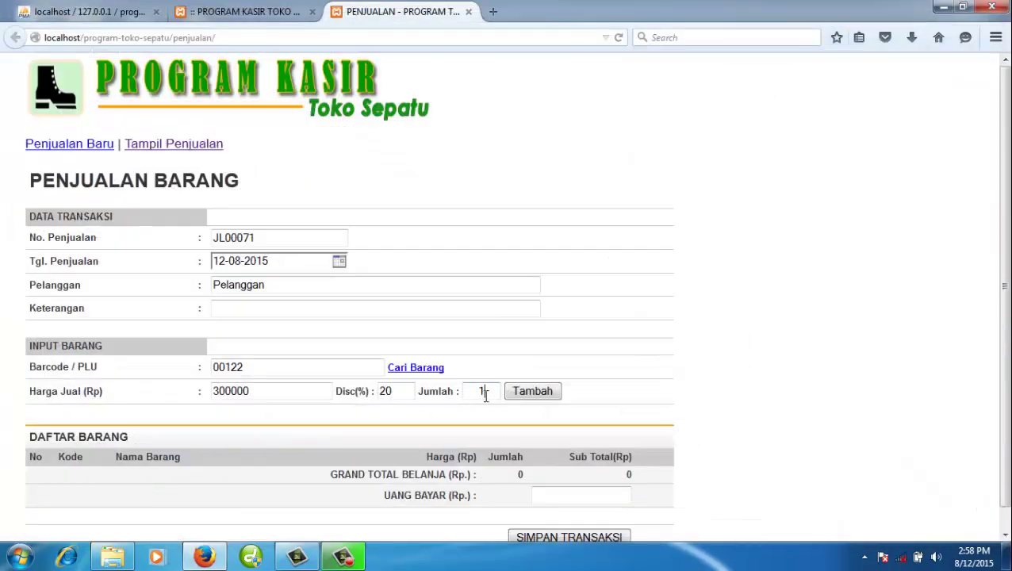
left_click(517, 396)
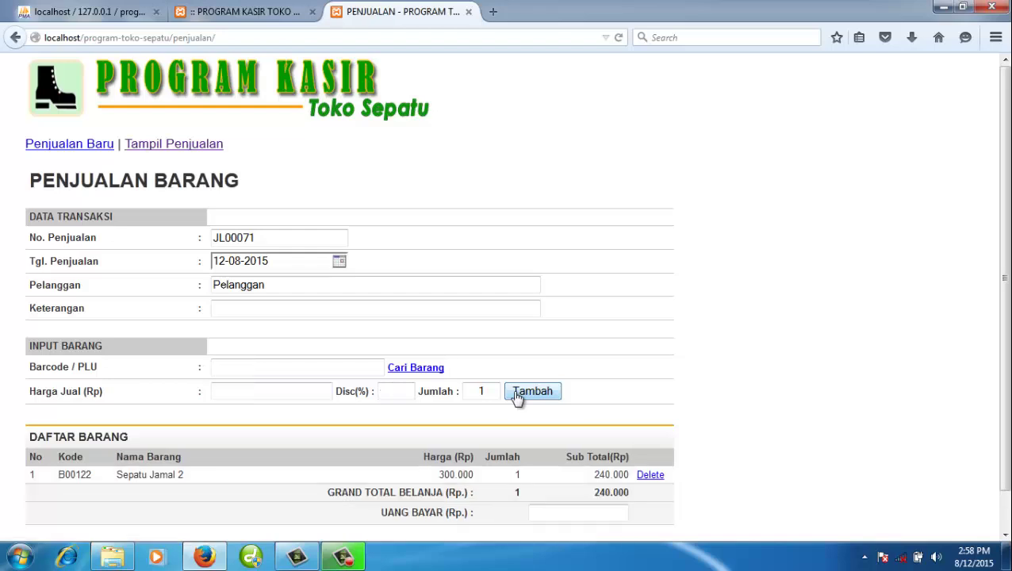
scroll(550, 402, "down", 1)
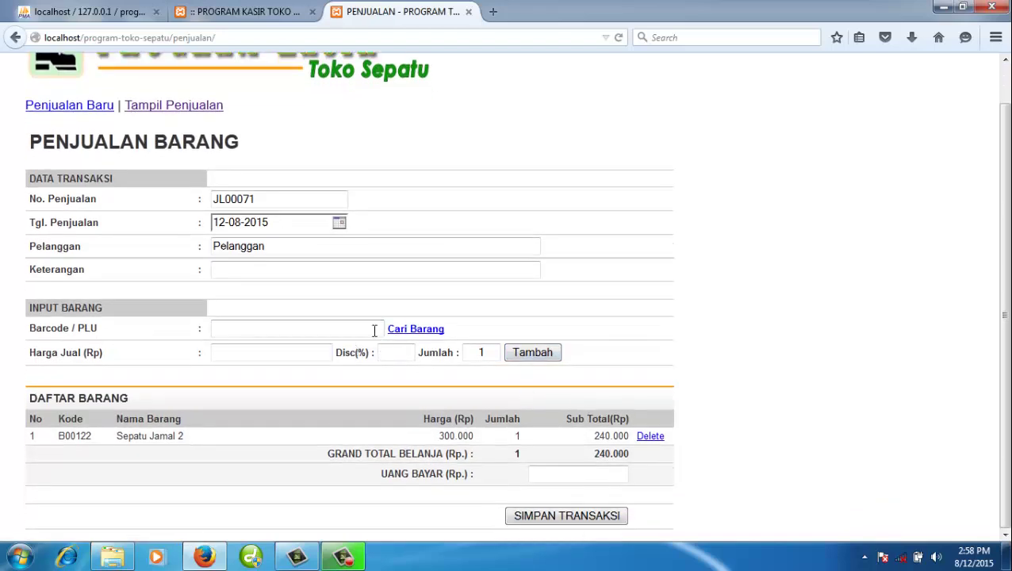
- Replace the default customer name and set the sale's note to 'Penjualan Ritel'
left_click(260, 268)
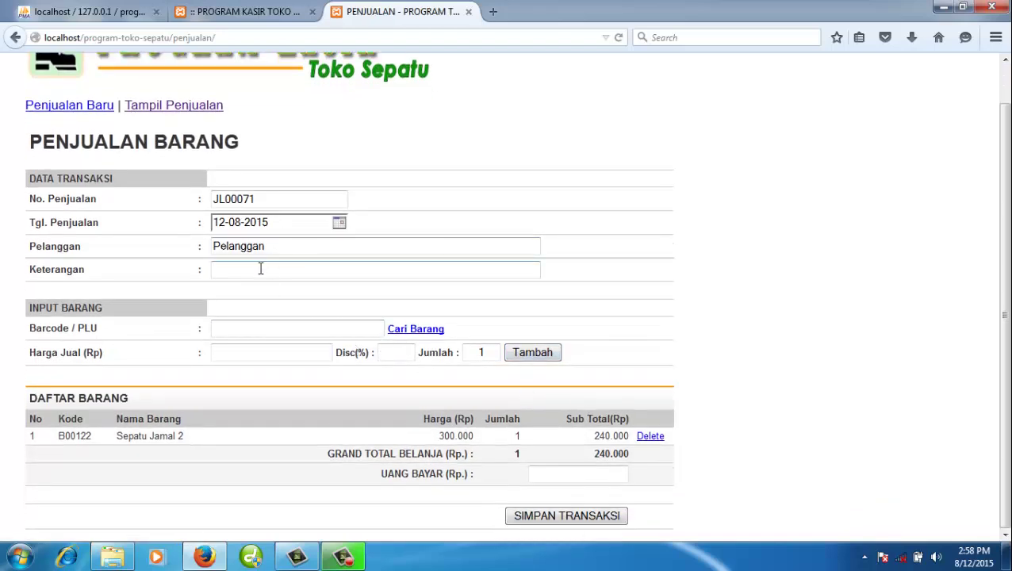
left_click(249, 247)
double_click(249, 247)
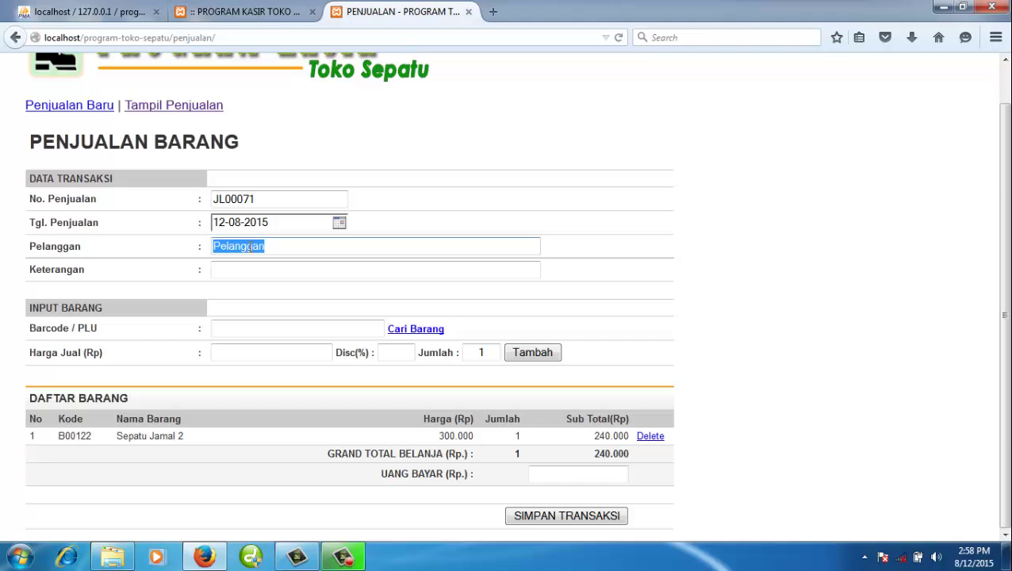
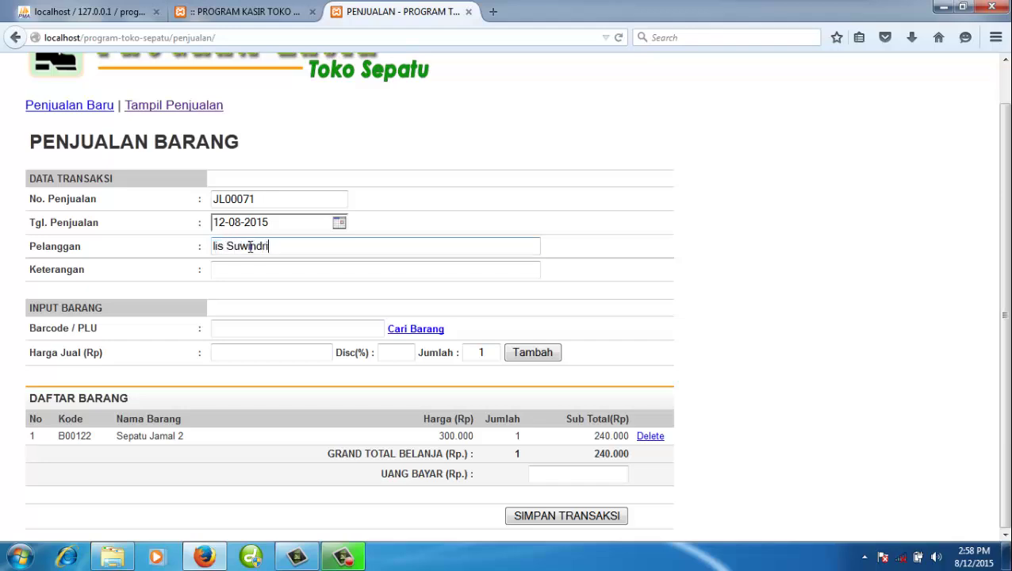
left_click(239, 275)
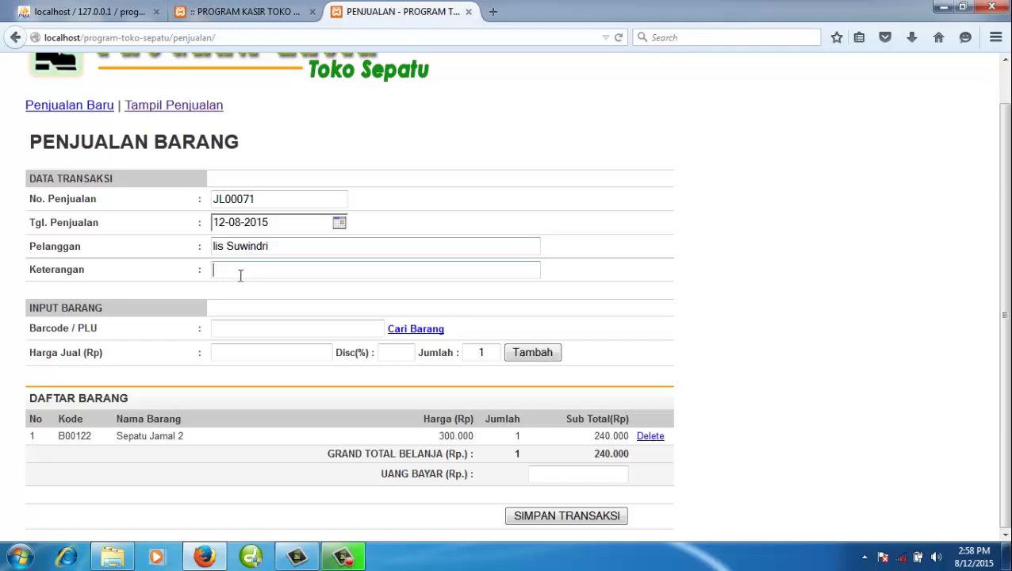
type("P")
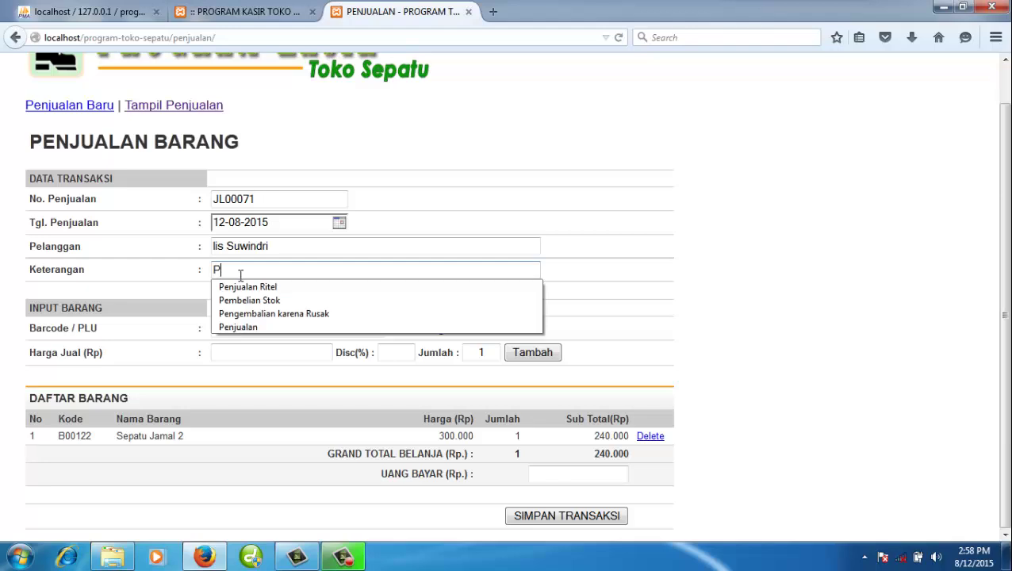
type("enjua")
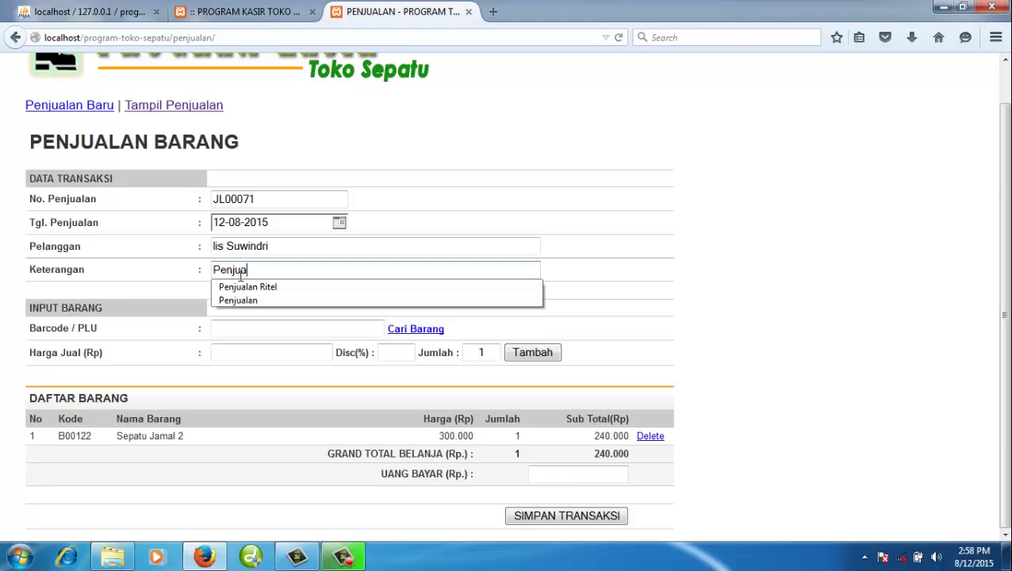
type("lan Ritel")
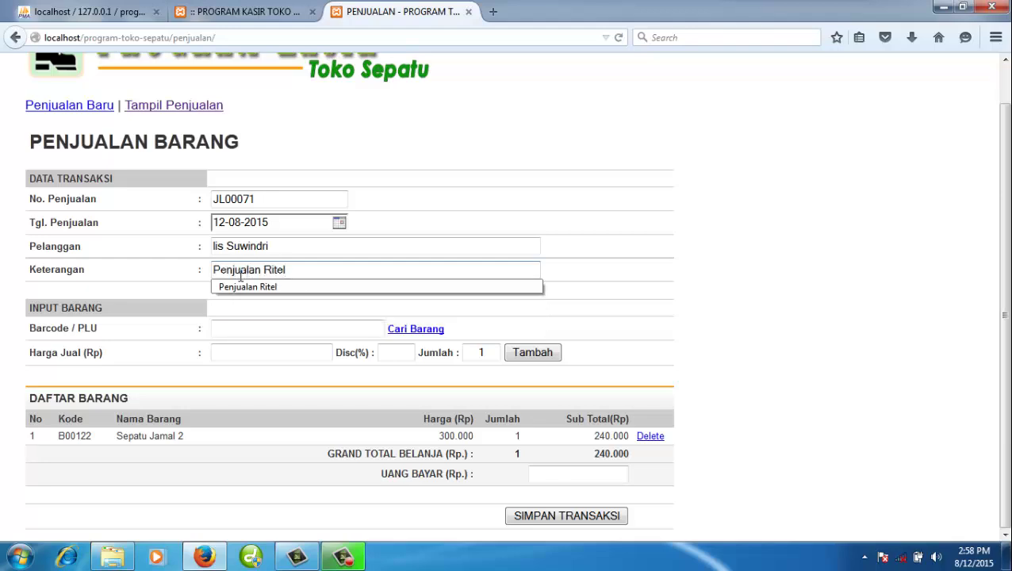
left_click(309, 395)
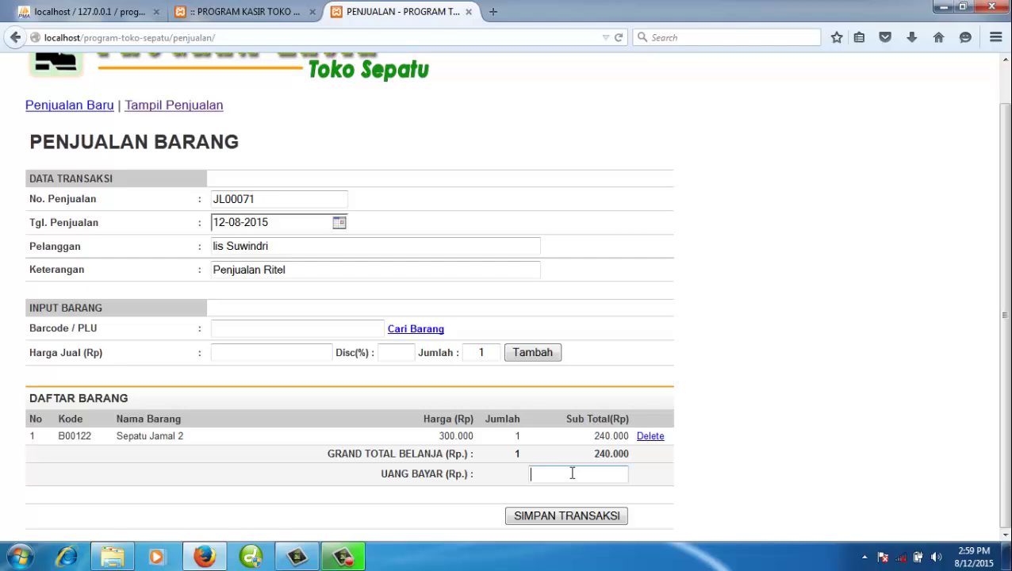
- Enter a payment of 300000, highlighting the 300.000 price and 240.000 subtotal
type("300000")
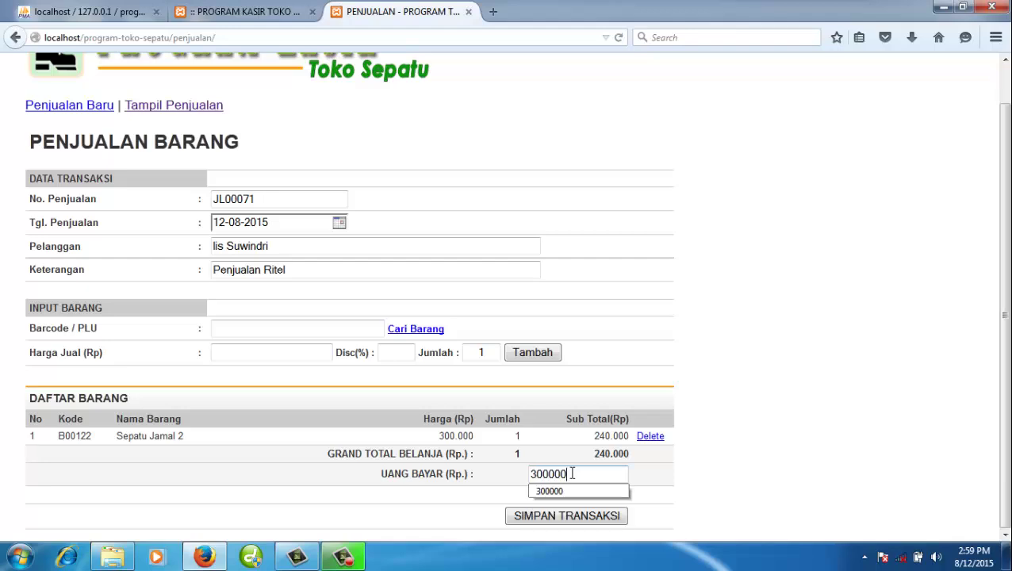
left_click_drag(437, 435, 476, 435)
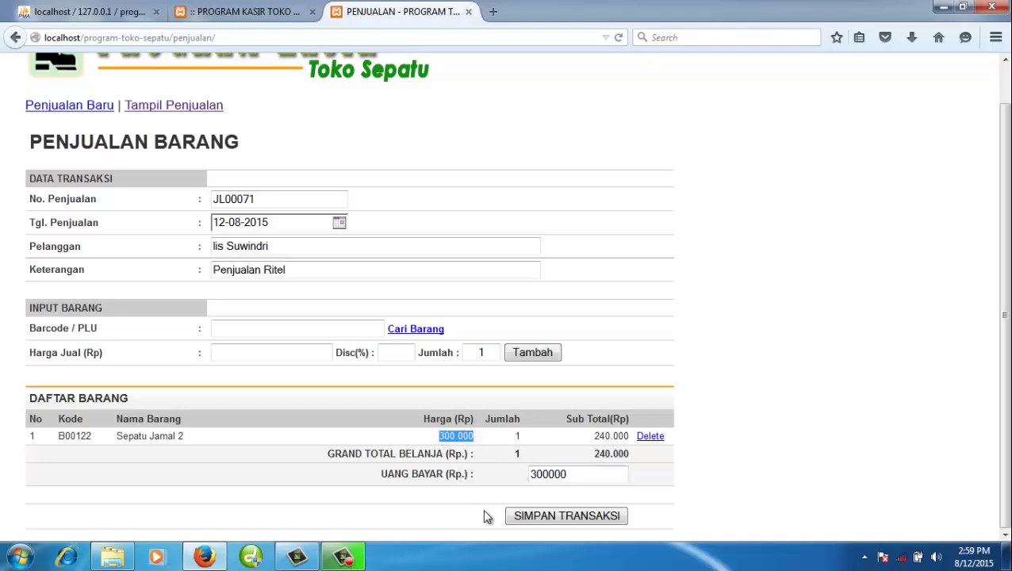
left_click_drag(587, 434, 612, 435)
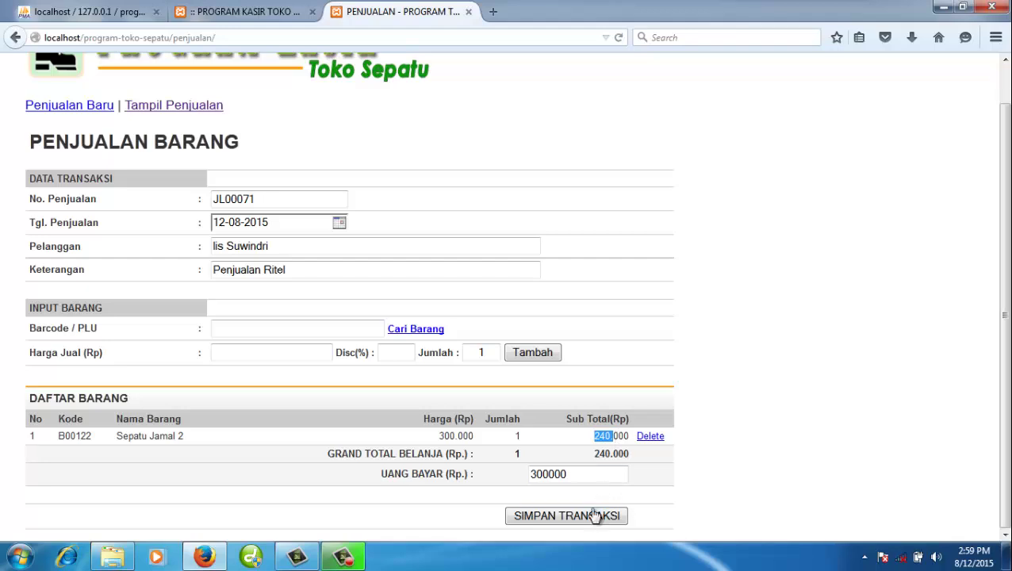
- Save sale JL00071, cancel the dialog and print prompts, and bring up the project folder
left_click(549, 517)
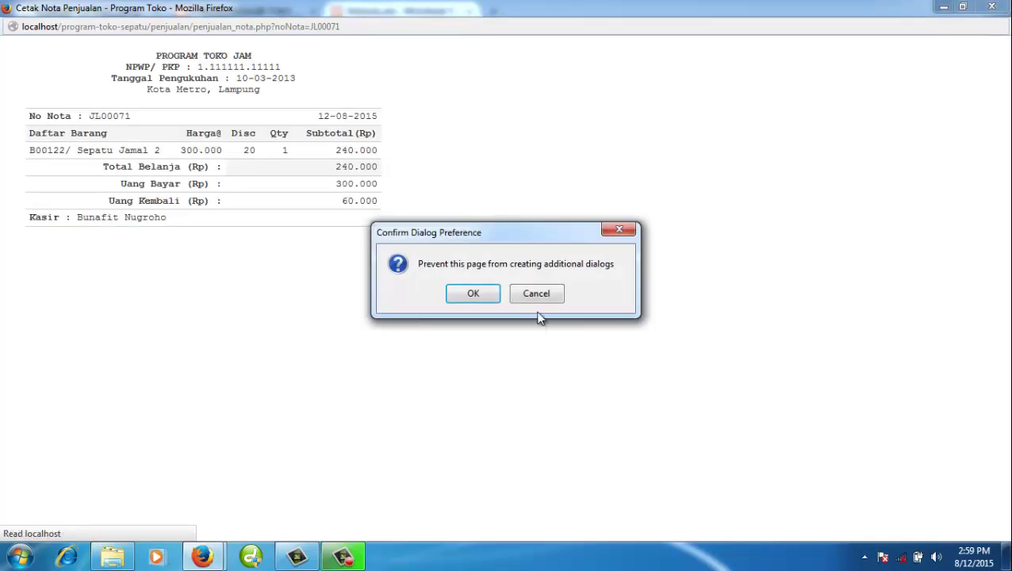
left_click(536, 293)
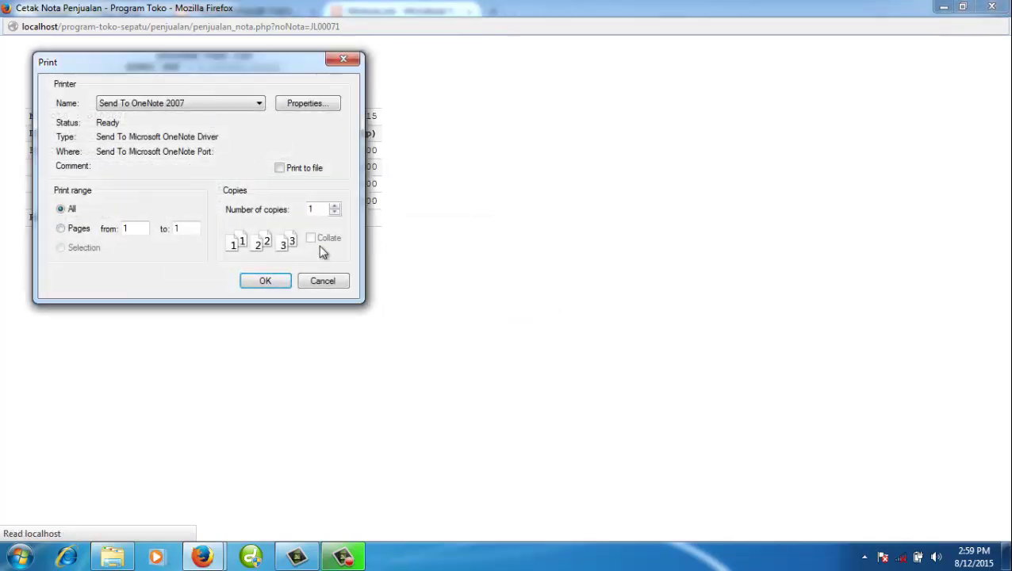
left_click(328, 285)
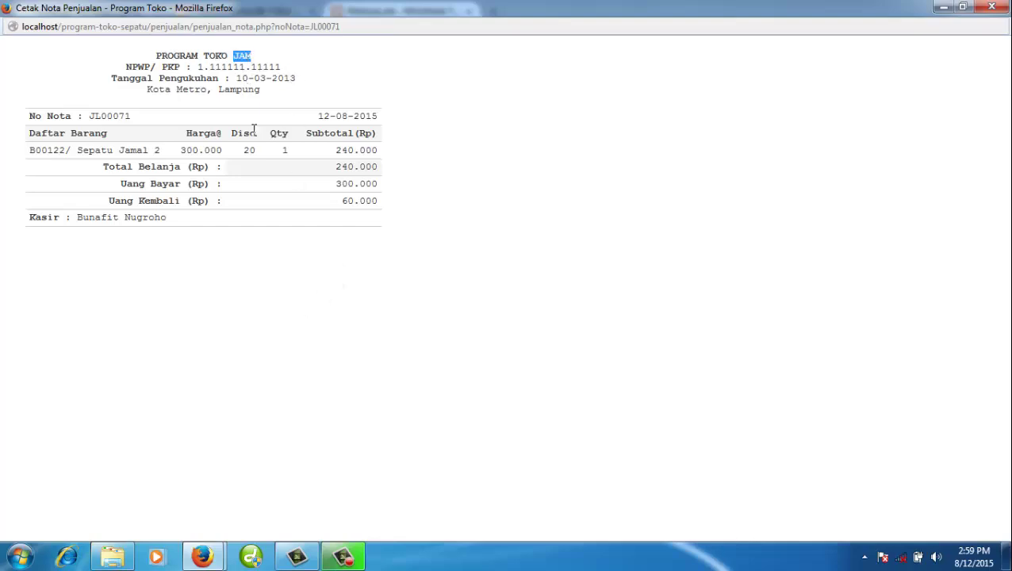
left_click(112, 557)
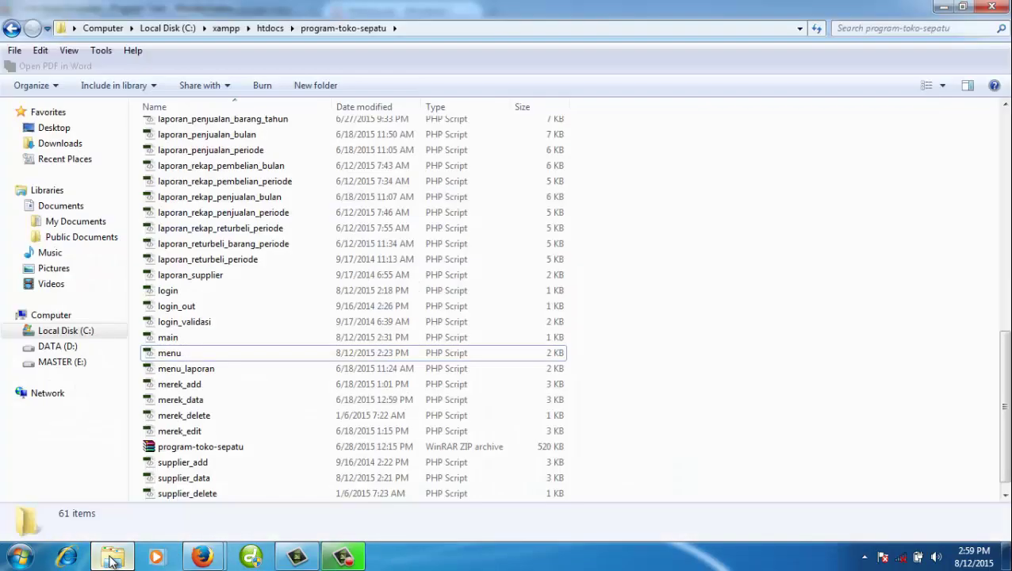
- Open penjualan_nota.php from the program-toko-sepatu penjualan folder in Dreamweaver
left_click(206, 555)
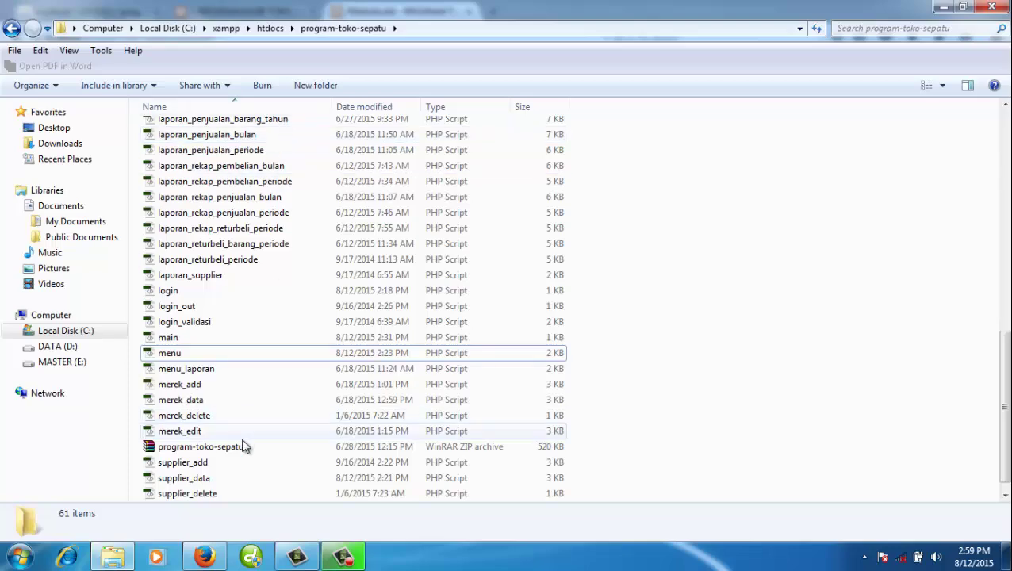
left_click(205, 558)
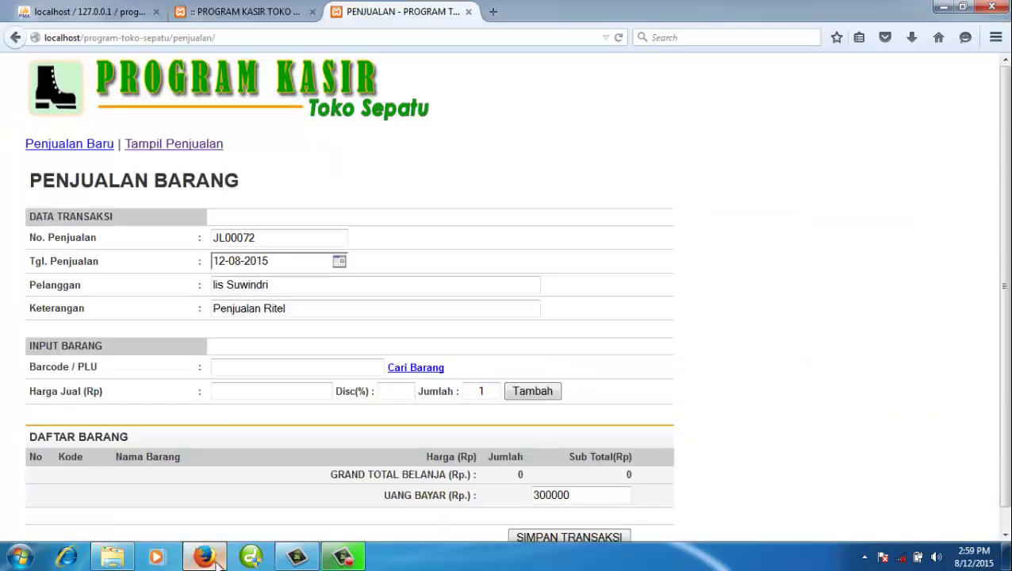
left_click(127, 559)
scroll(274, 270, "up", 10)
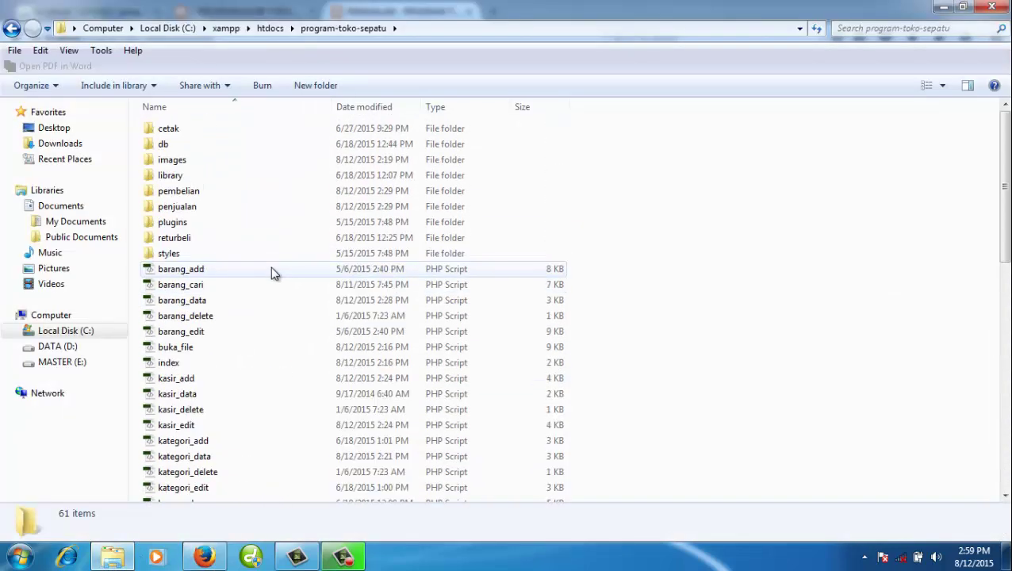
double_click(178, 207)
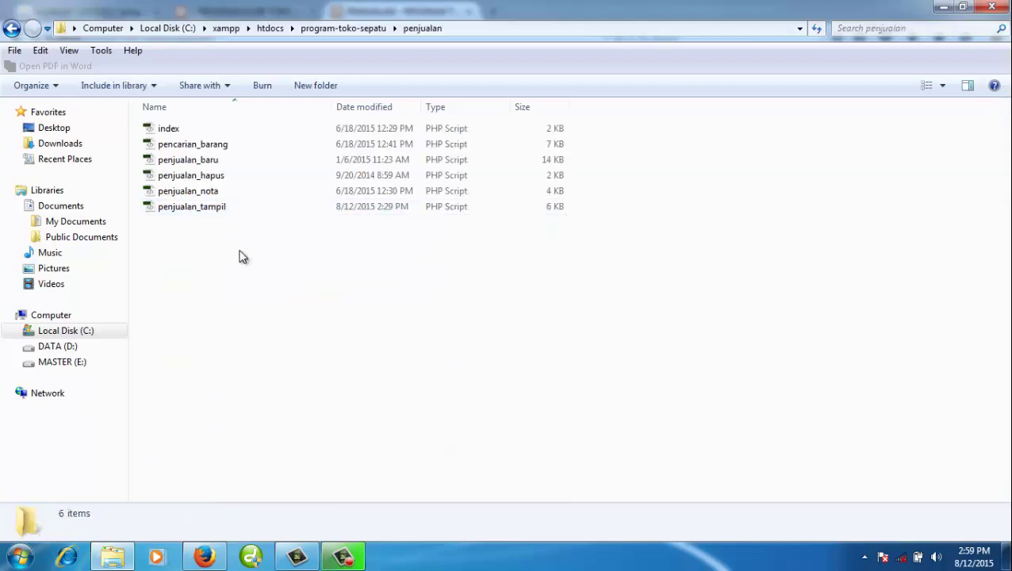
double_click(204, 195)
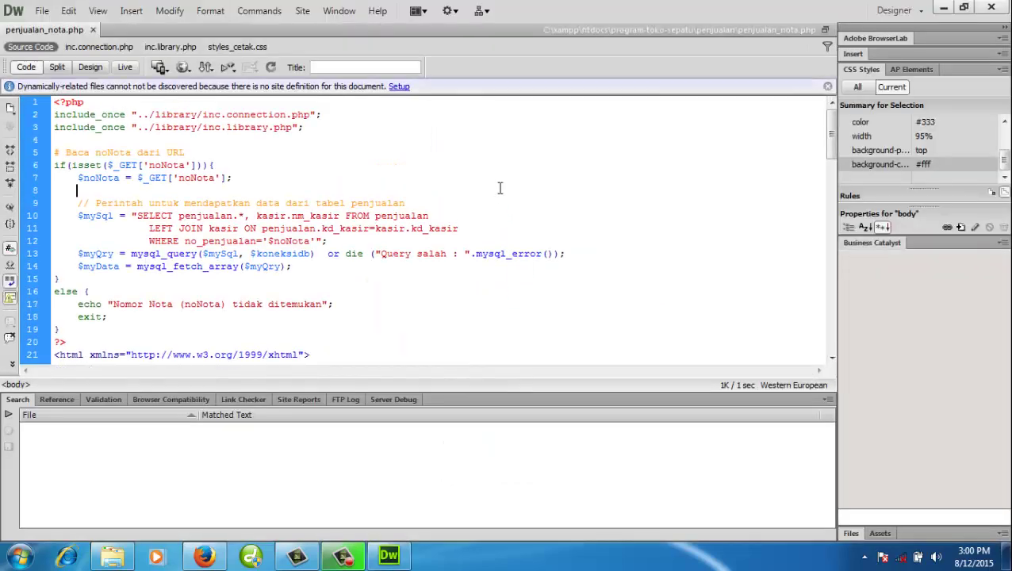
- Change the receipt heading's JAM to SEPATU, save penjualan_nota.php, and check it in Code view
left_click(413, 304)
scroll(391, 273, "down", 7)
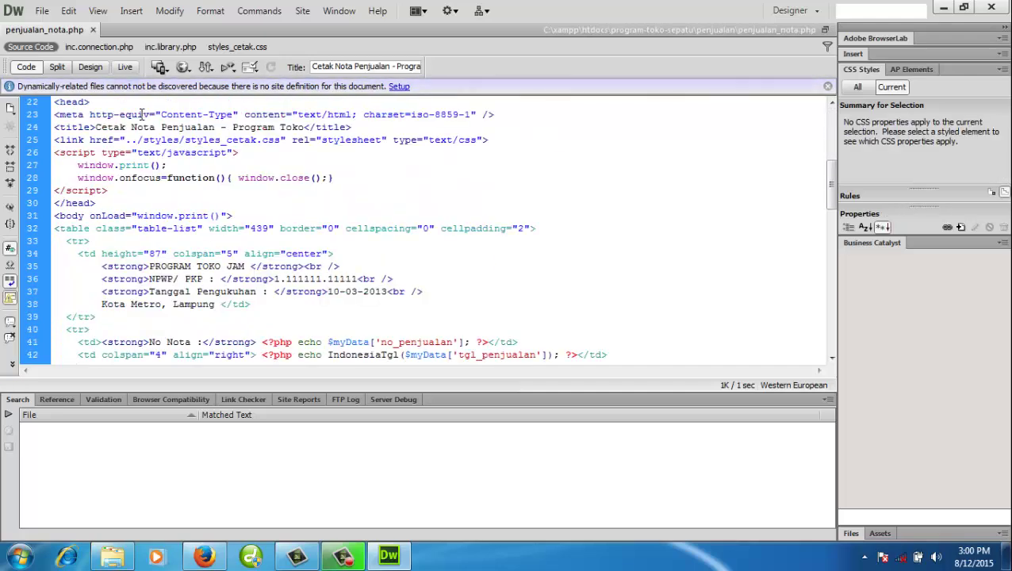
left_click(96, 70)
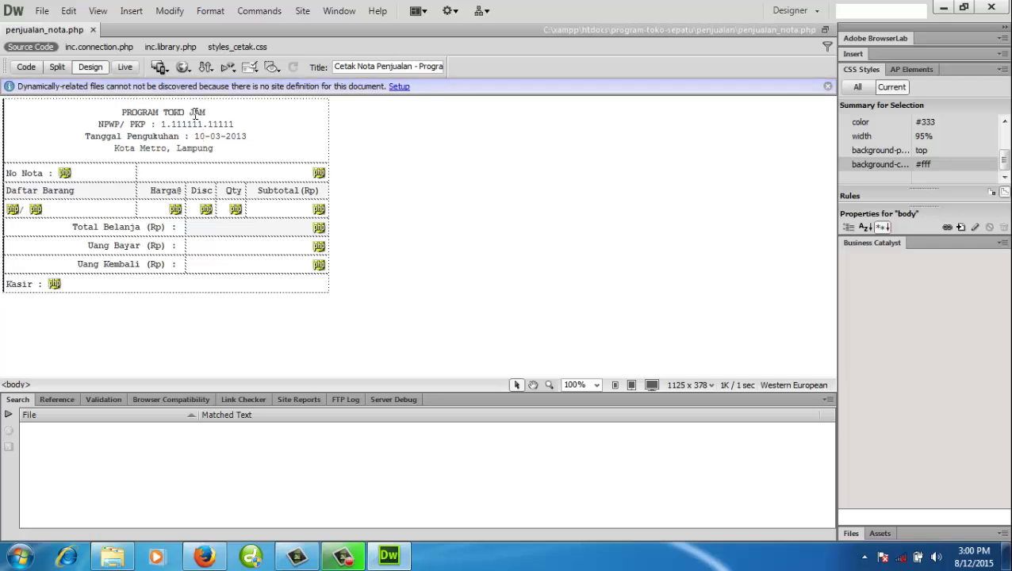
double_click(197, 112)
type("SEPATU")
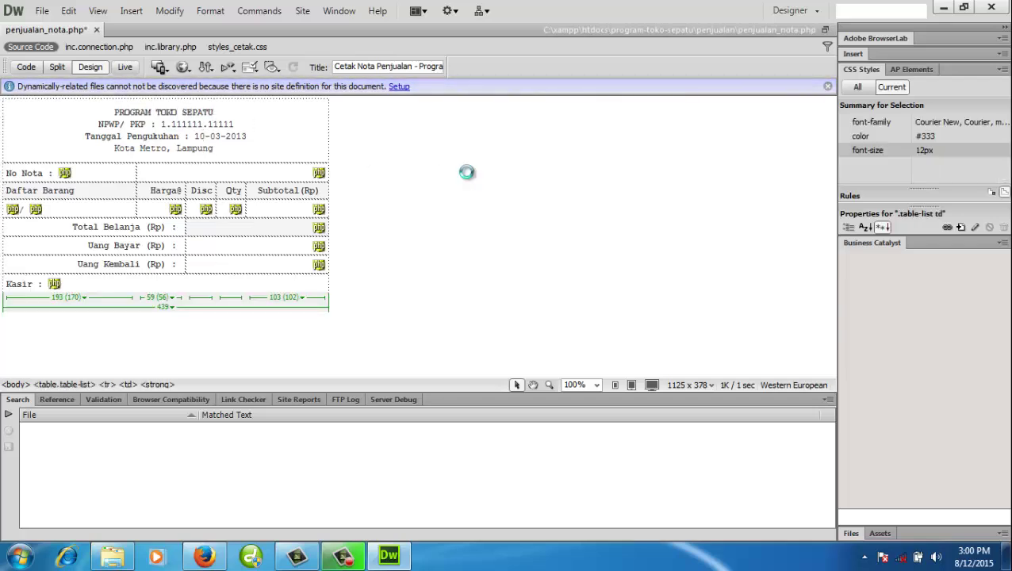
key("ctrl+s")
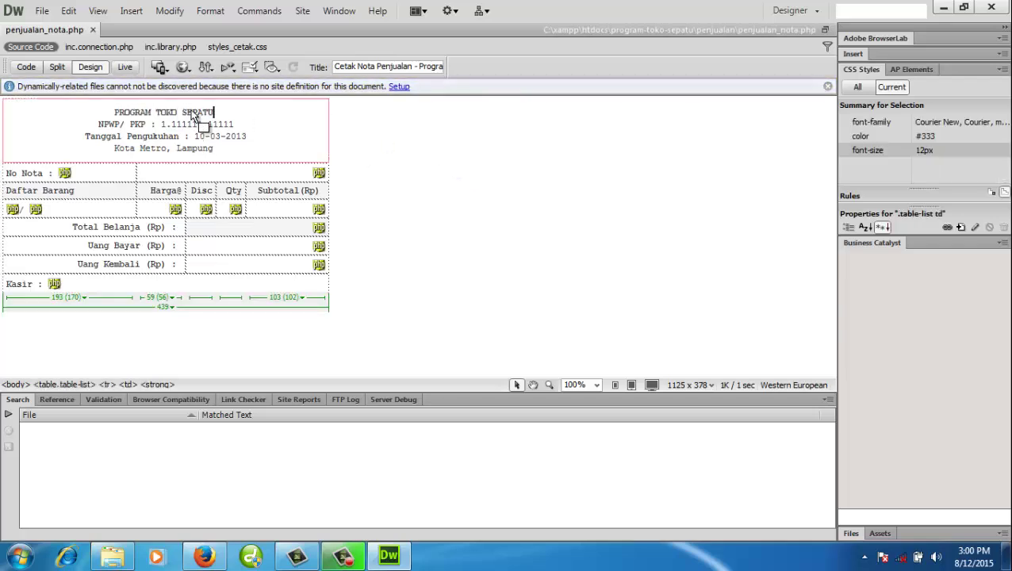
left_click(40, 68)
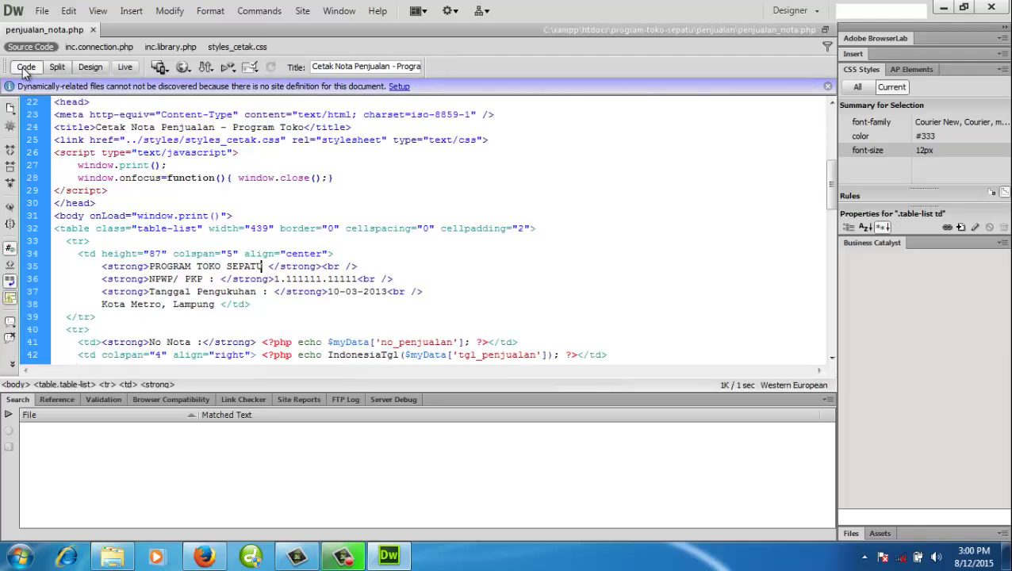
left_click(97, 70)
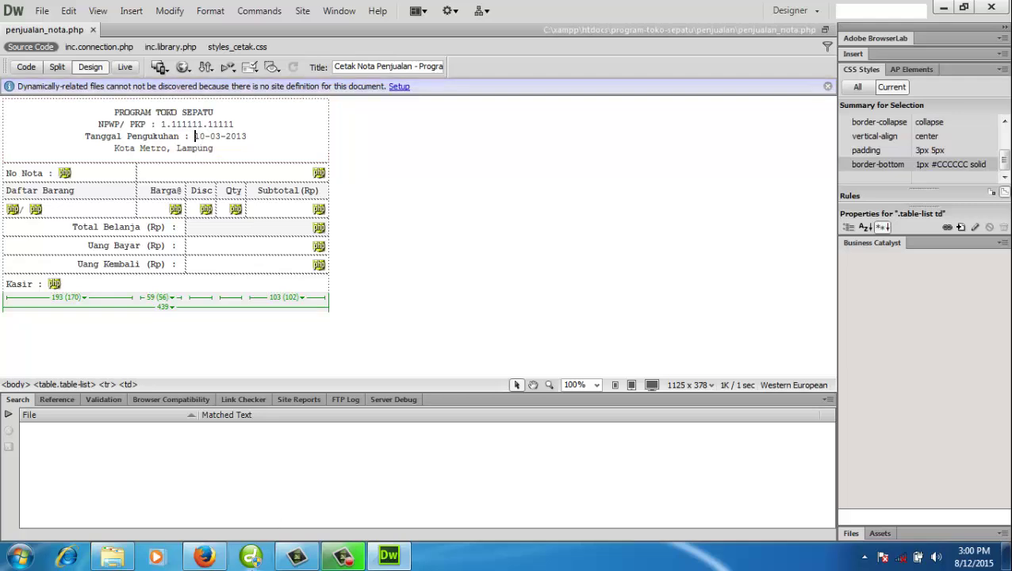
key("alt+Tab")
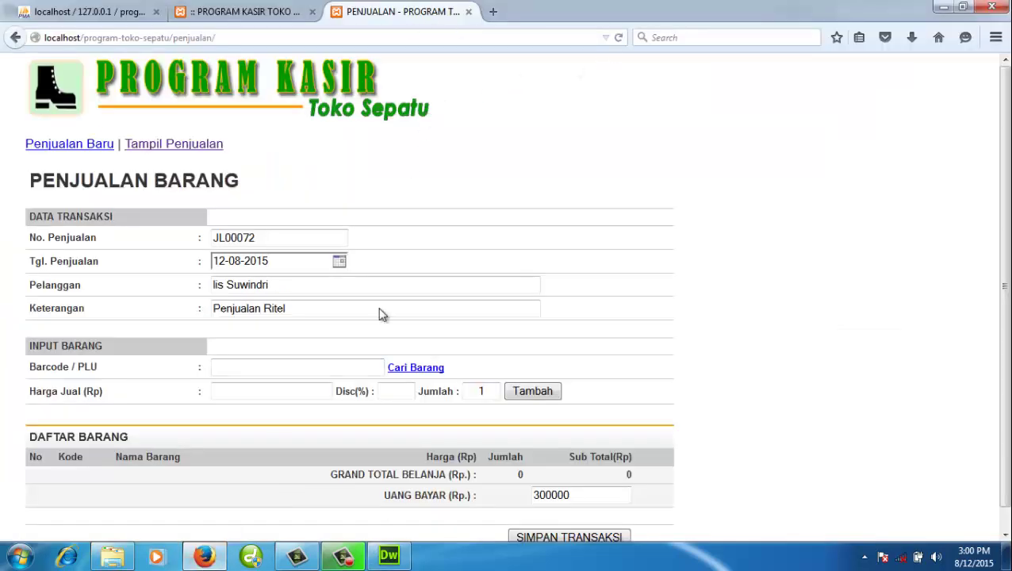
- Reopen sale JL00071's receipt from the sales list to check its PROGRAM TOKO SEPATU header
left_click(183, 156)
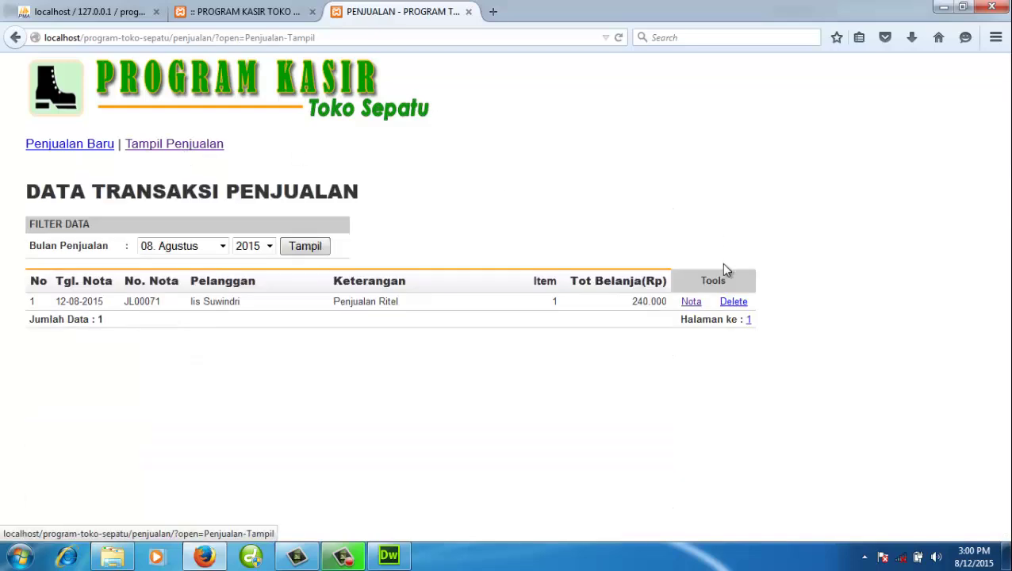
left_click(691, 300)
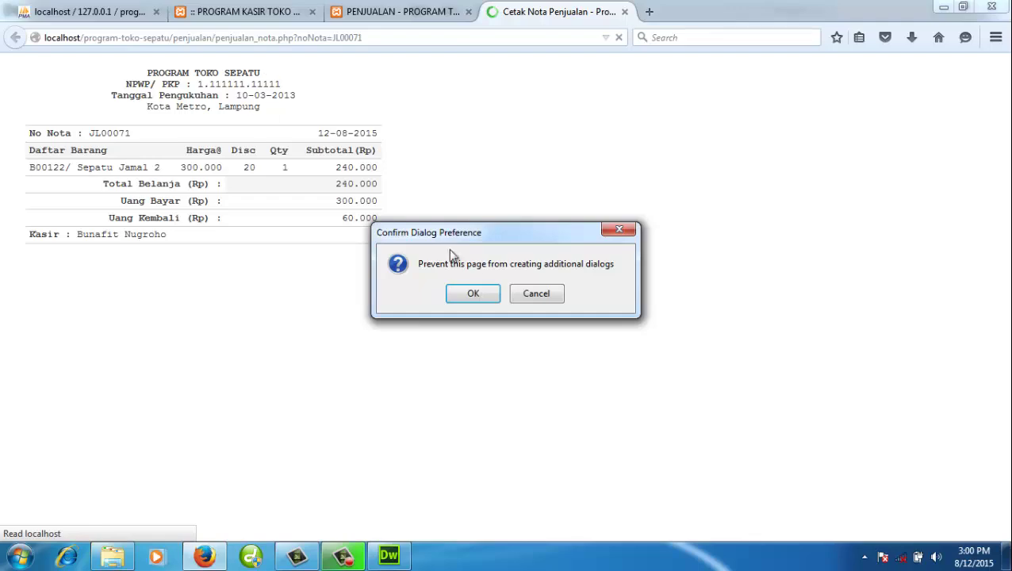
left_click(537, 294)
left_click(322, 259)
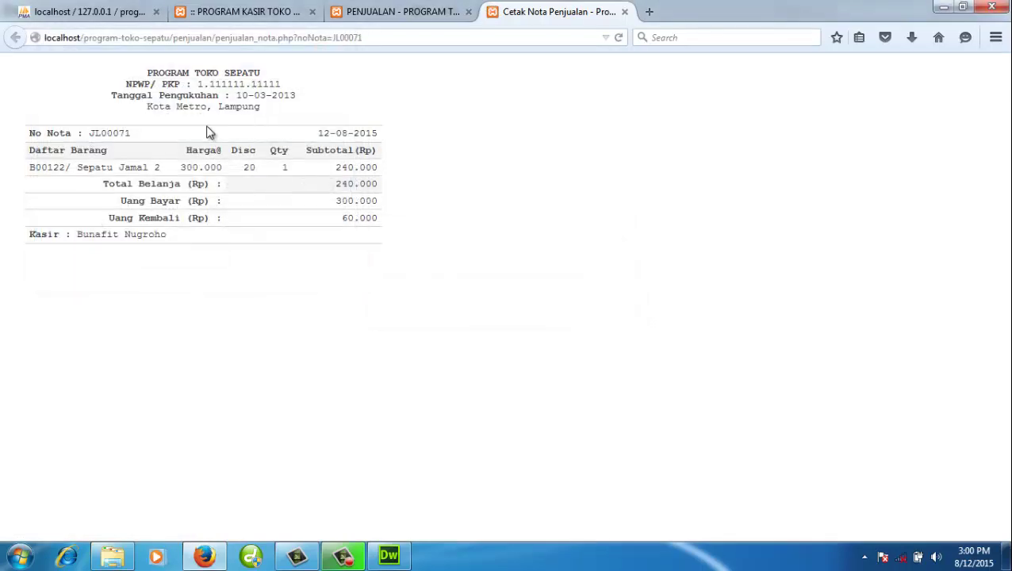
- Close the receipt, start a new sale entry, and return to the cashier main page
left_click(625, 12)
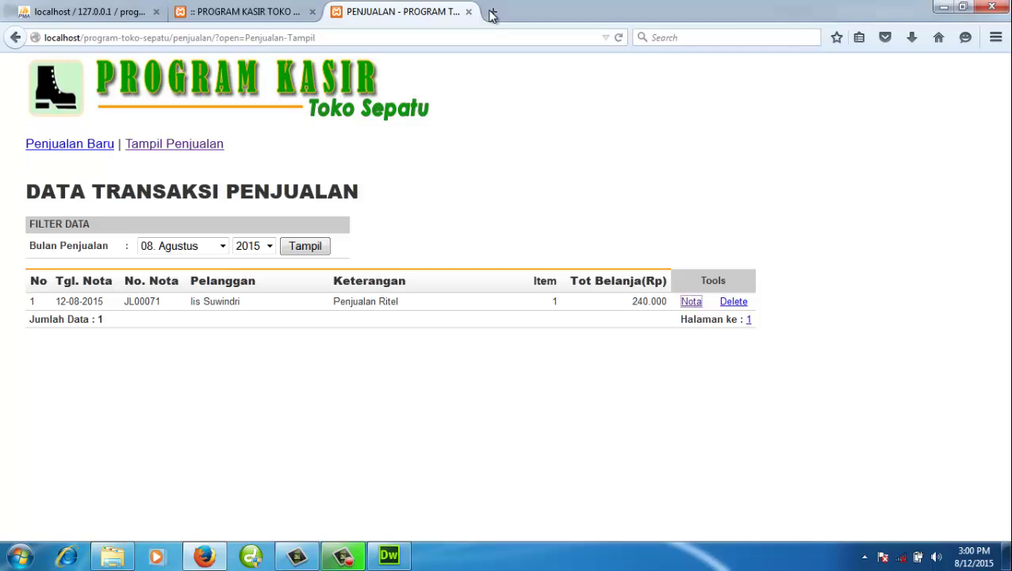
left_click(94, 146)
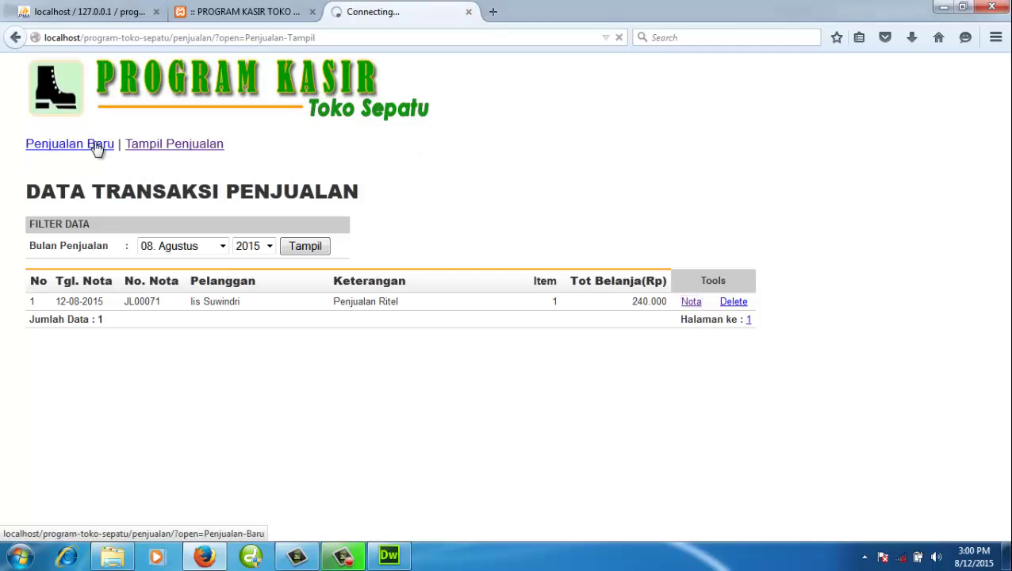
left_click(235, 14)
- Browse the product search list to its second page, then return to the sales form
left_click(84, 313)
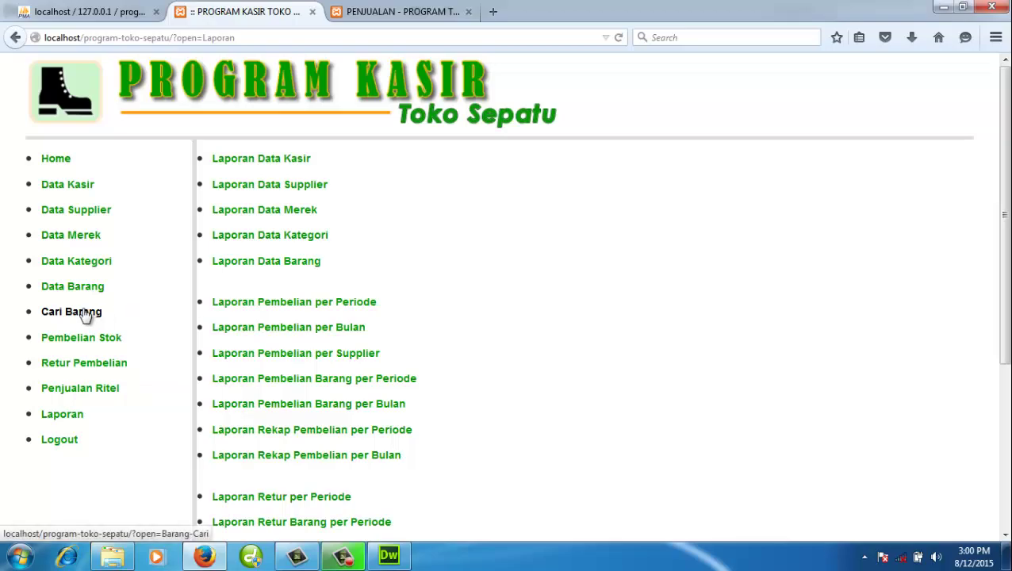
scroll(739, 360, "down", 20)
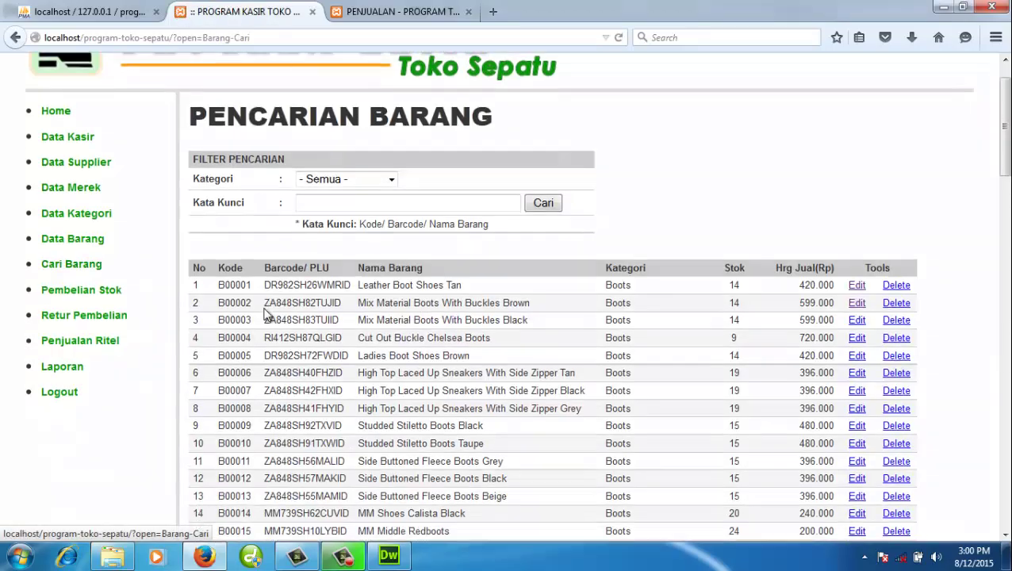
scroll(932, 446, "down", 3)
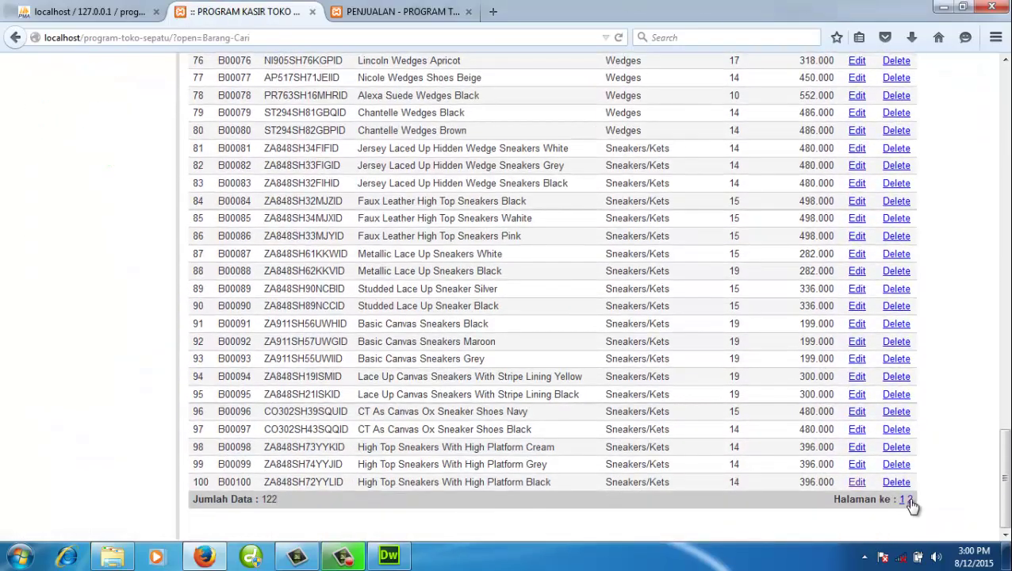
left_click(909, 501)
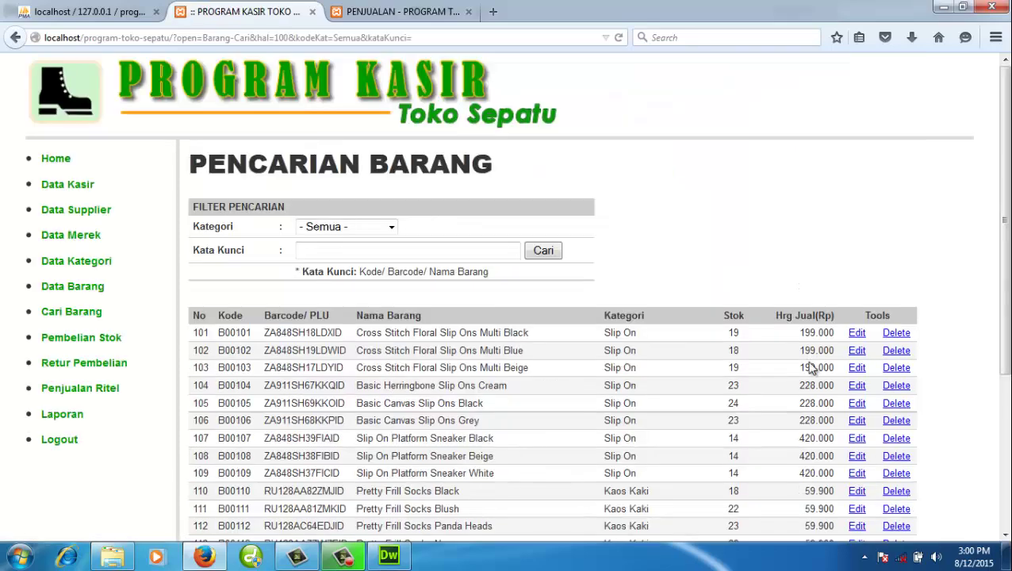
scroll(810, 366, "down", 5)
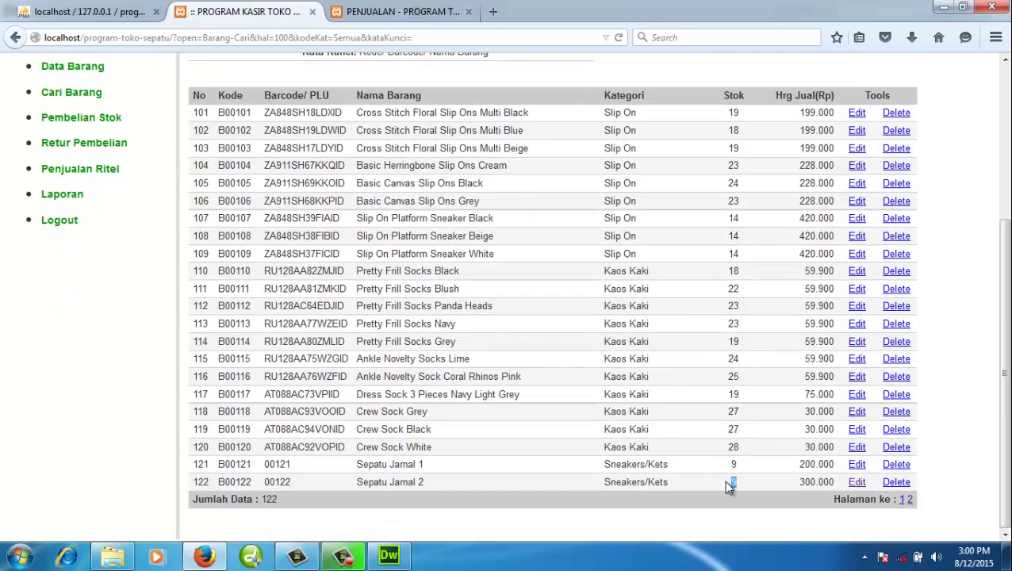
left_click(386, 12)
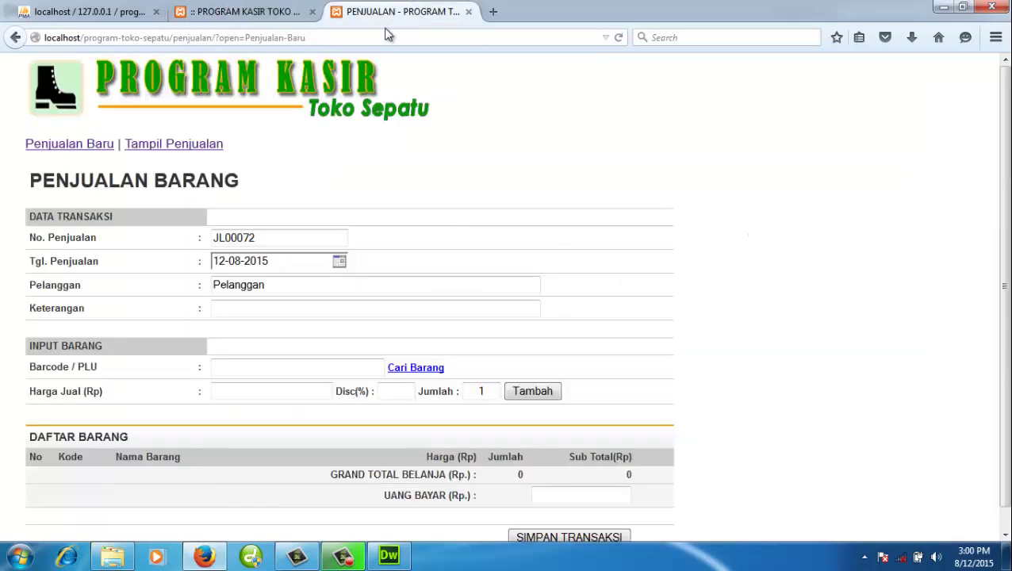
- Add item 00122 (Sepatu Jamal 2) from page 2 of the search with quantity 2
left_click(405, 370)
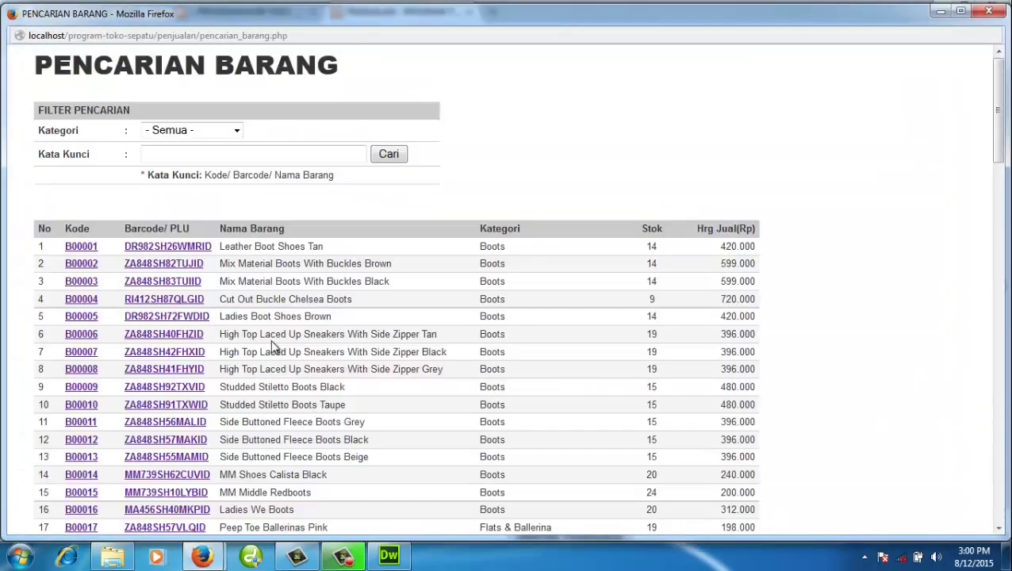
scroll(271, 345, "down", 20)
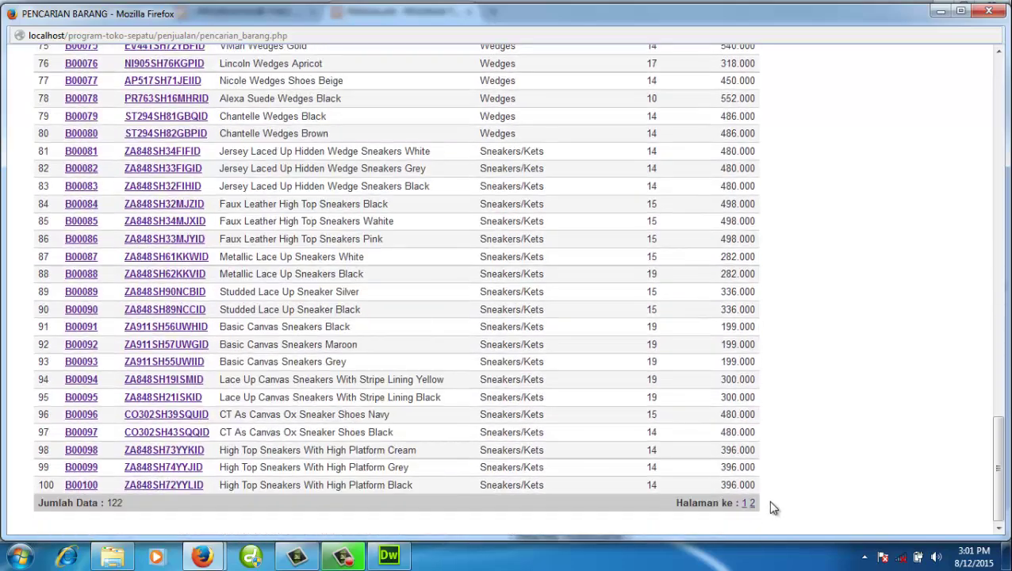
left_click(750, 503)
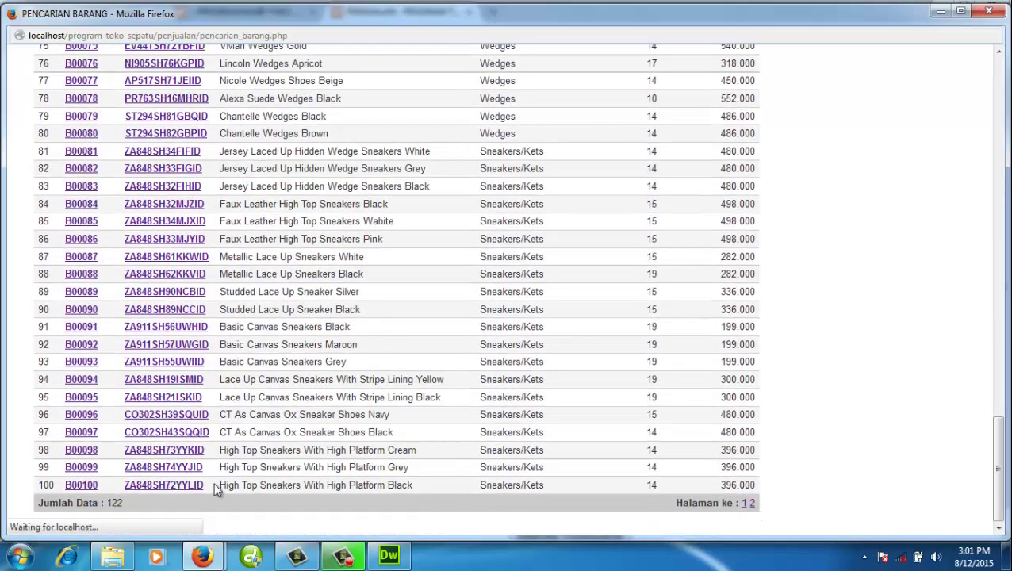
scroll(219, 481, "down", 3)
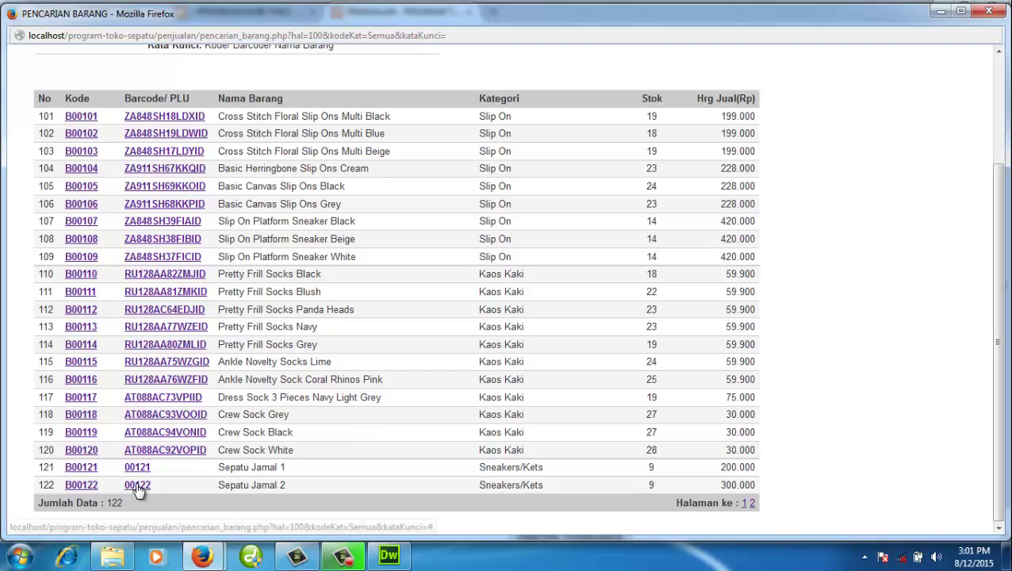
left_click(140, 491)
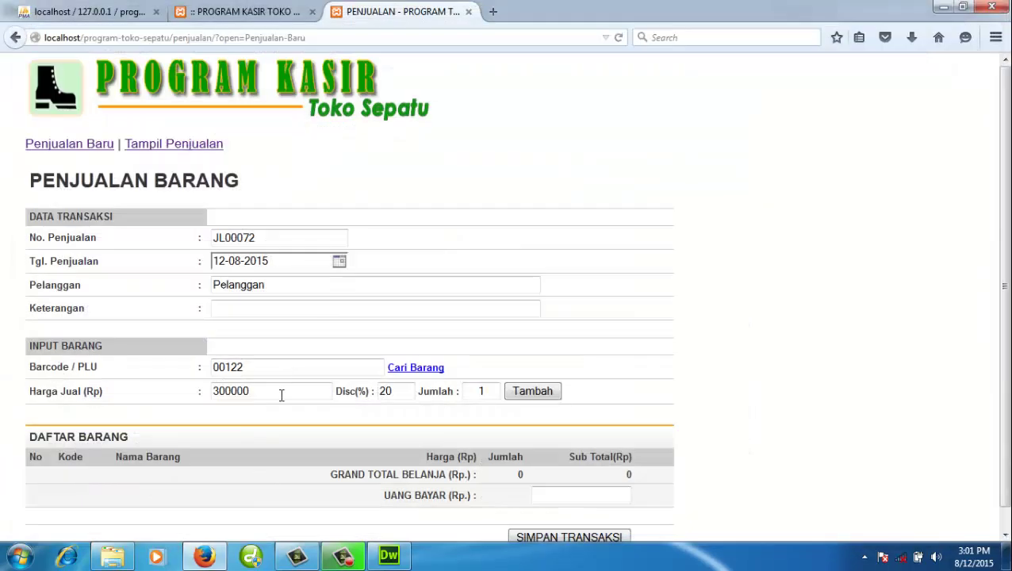
left_click(491, 391)
type("2")
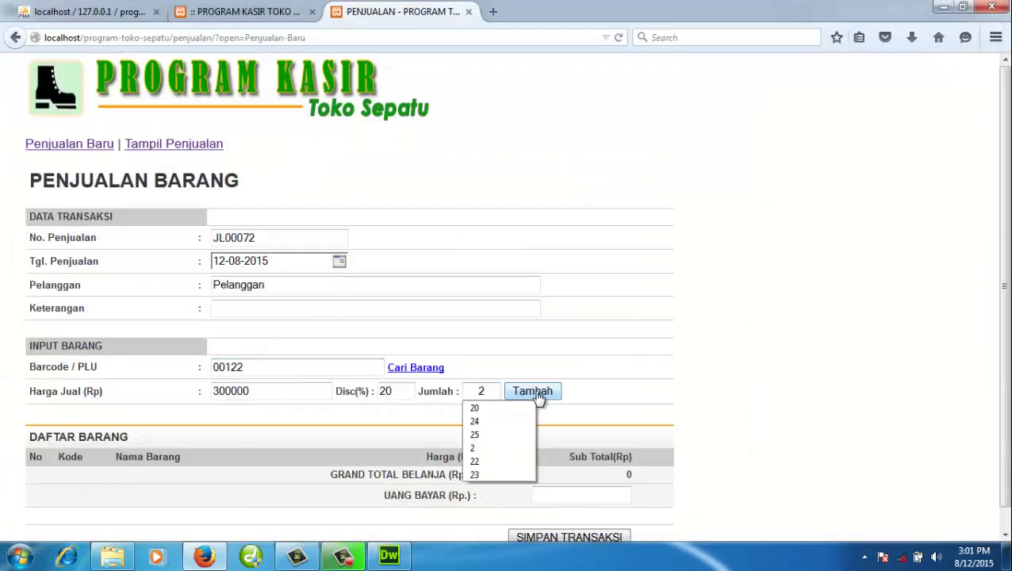
left_click(536, 394)
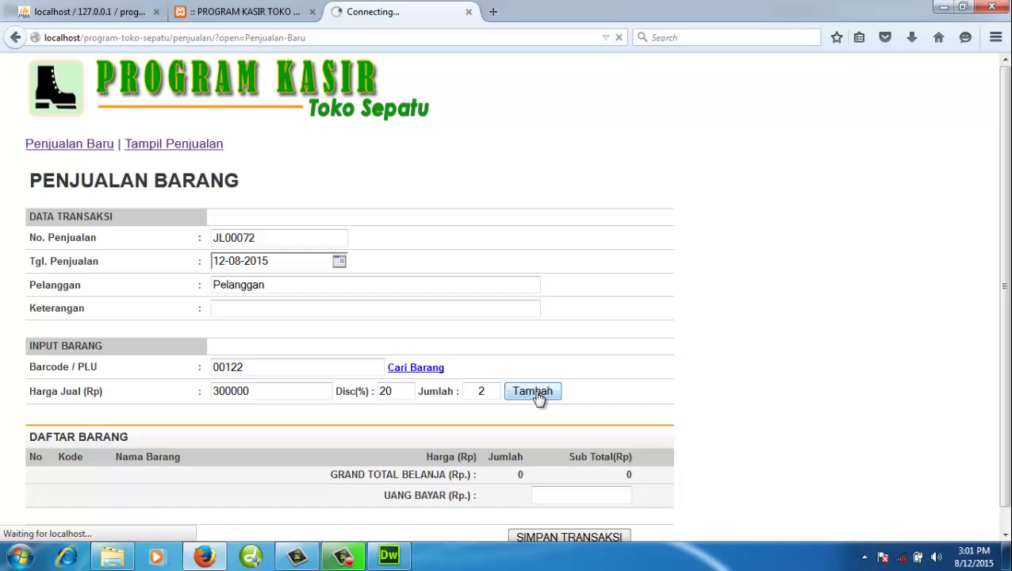
- Replace the default Pelanggan with the customer's name and enter Ritel as the note
double_click(242, 286)
scroll(328, 301, "down", 1)
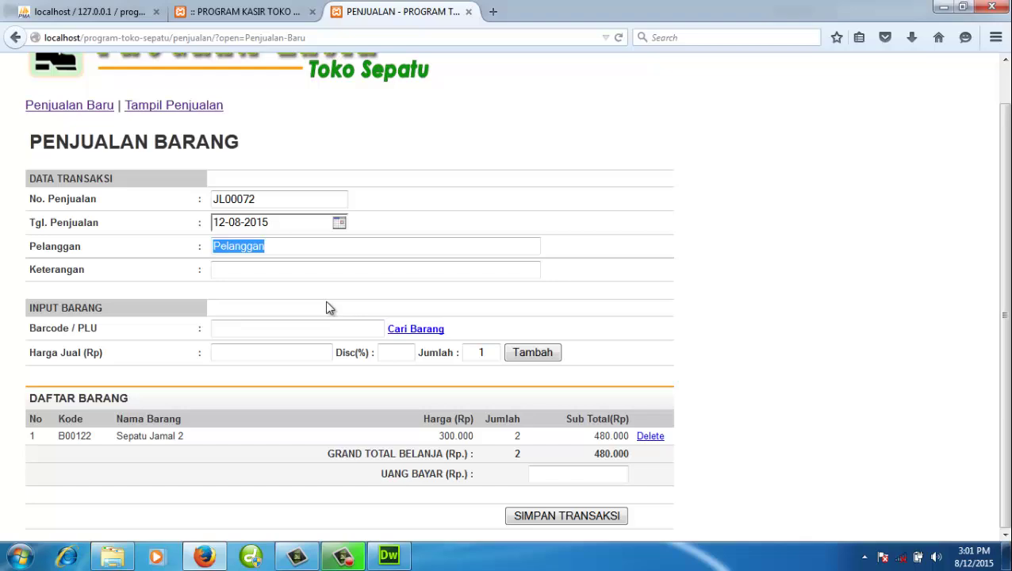
type("su")
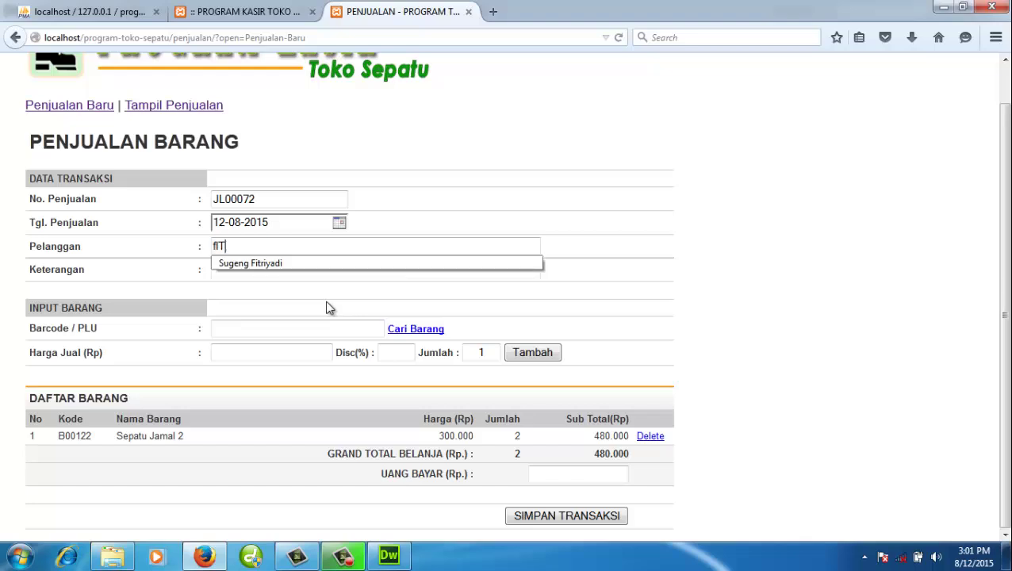
key("BackSpace")
key("BackSpace")
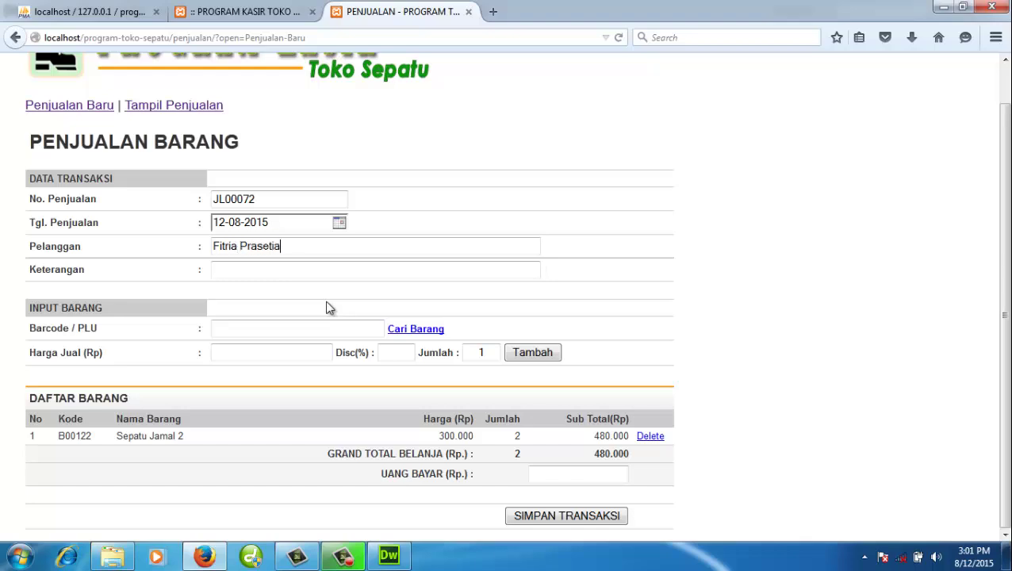
key("Tab")
type("P")
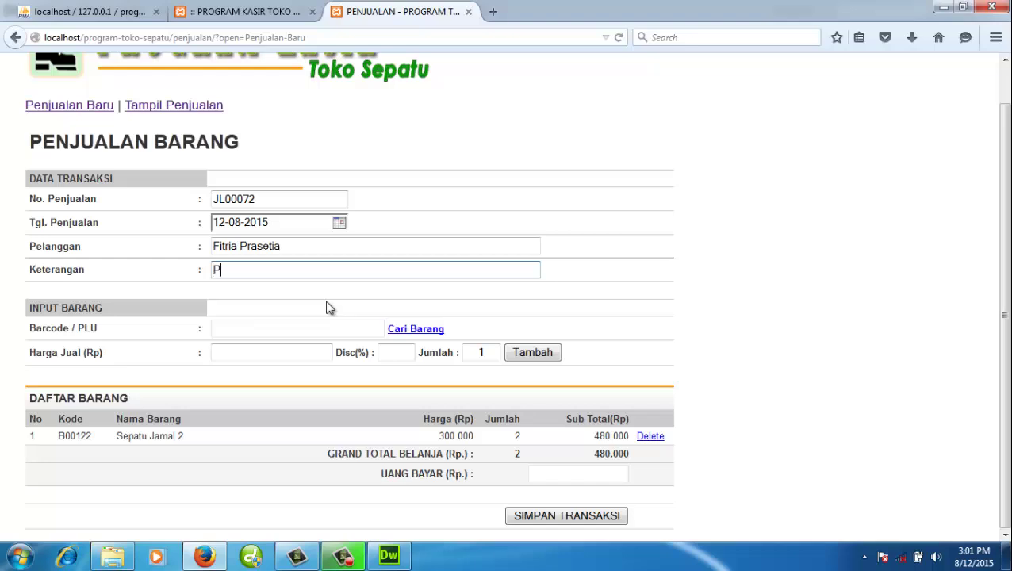
key("BackSpace")
type("Ritel")
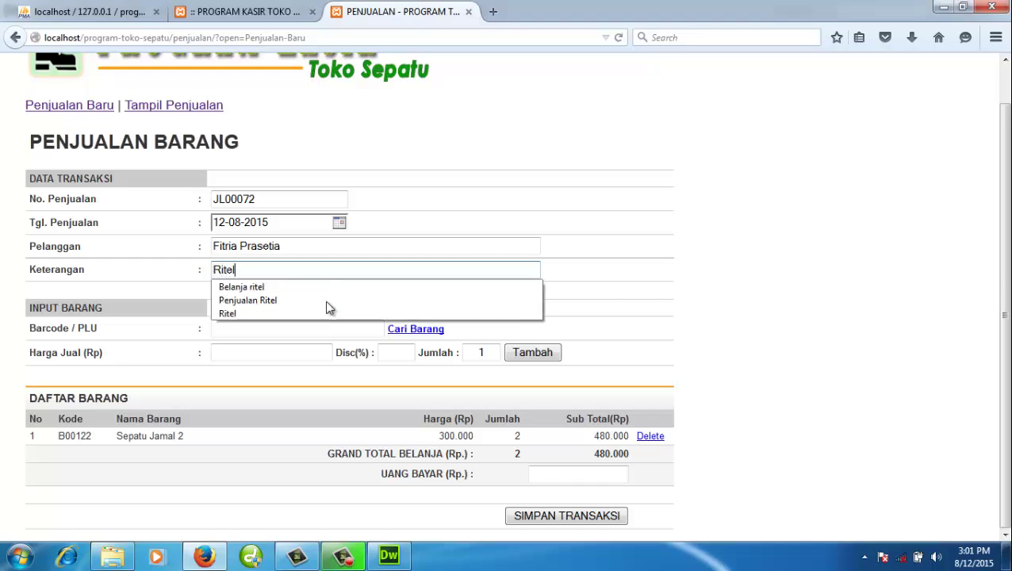
left_click(681, 315)
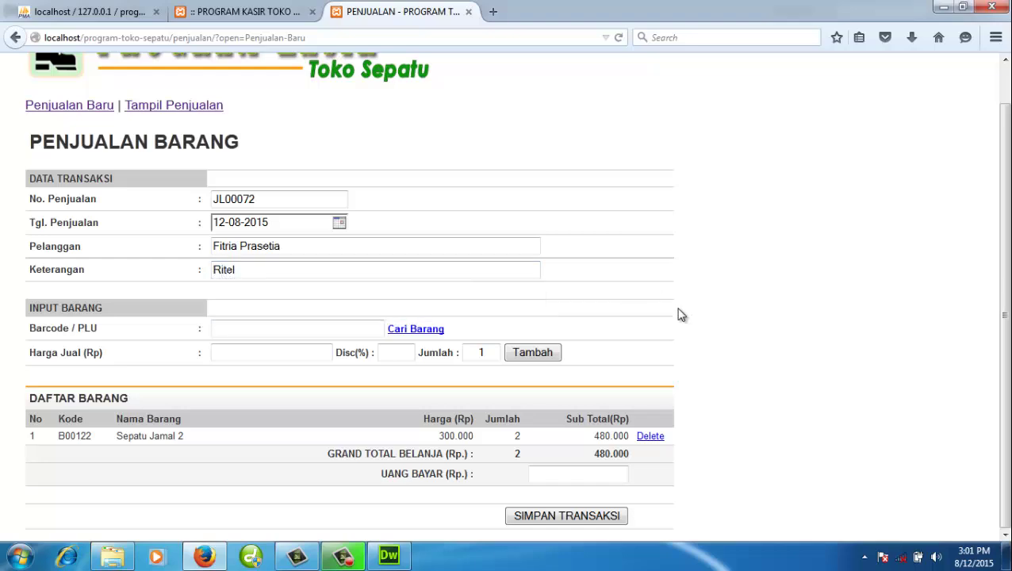
- Enter 500000 as the amount paid and save the transaction
left_click(589, 477)
type("5")
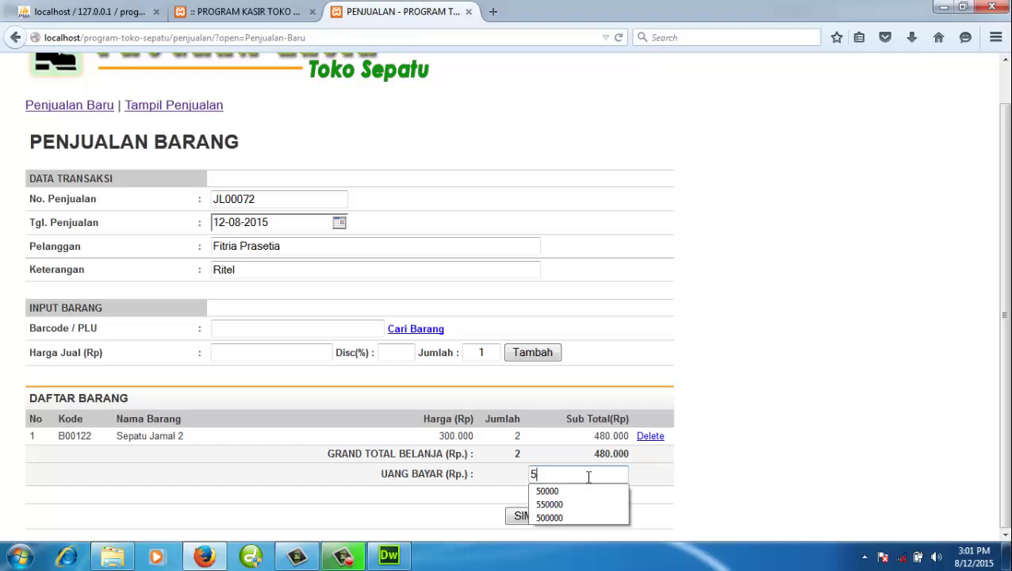
type("00000")
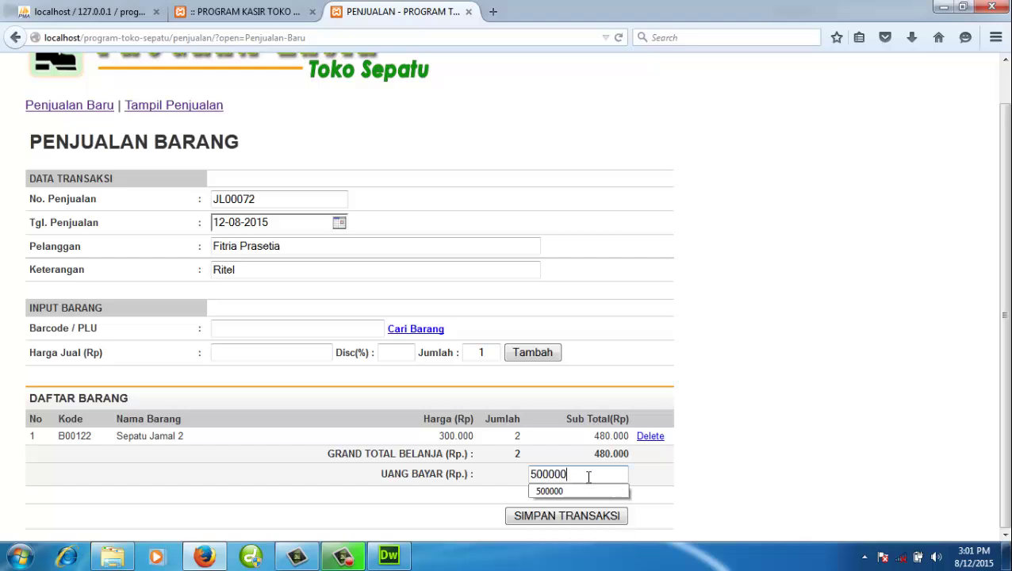
left_click(663, 487)
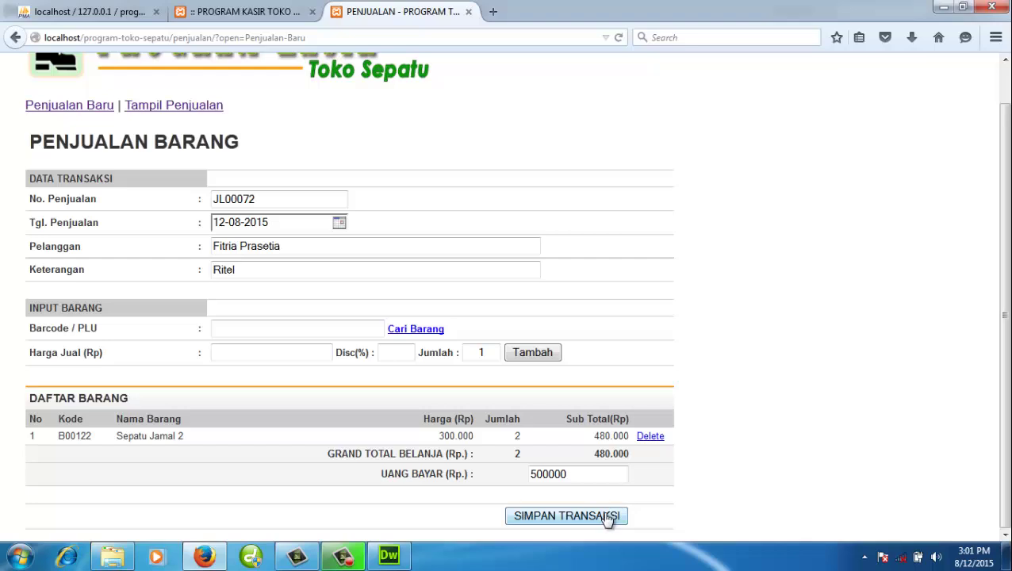
left_click(607, 517)
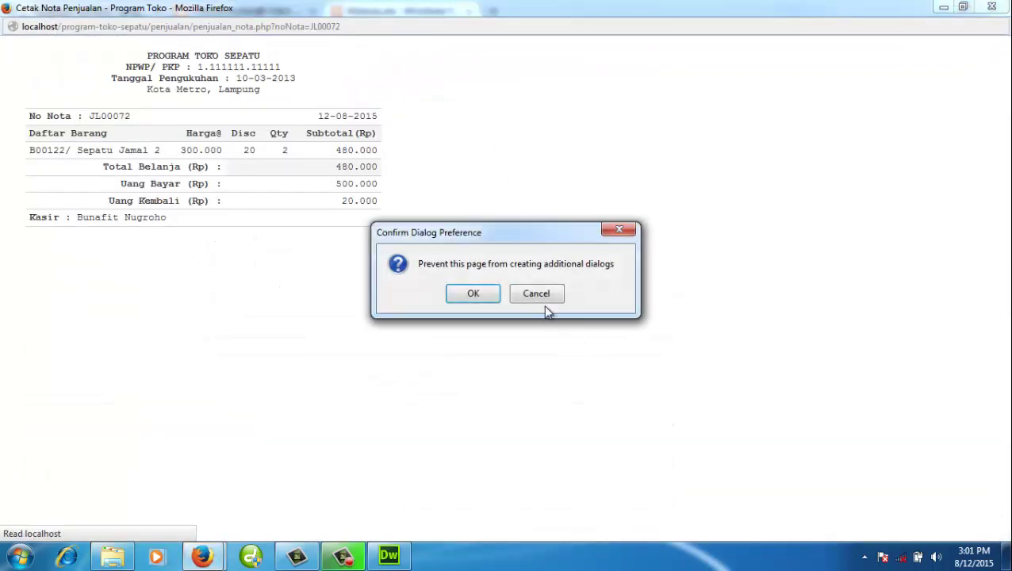
- Dismiss the dialog and print prompt, then close the JL00072 receipt window
left_click(545, 294)
left_click(346, 284)
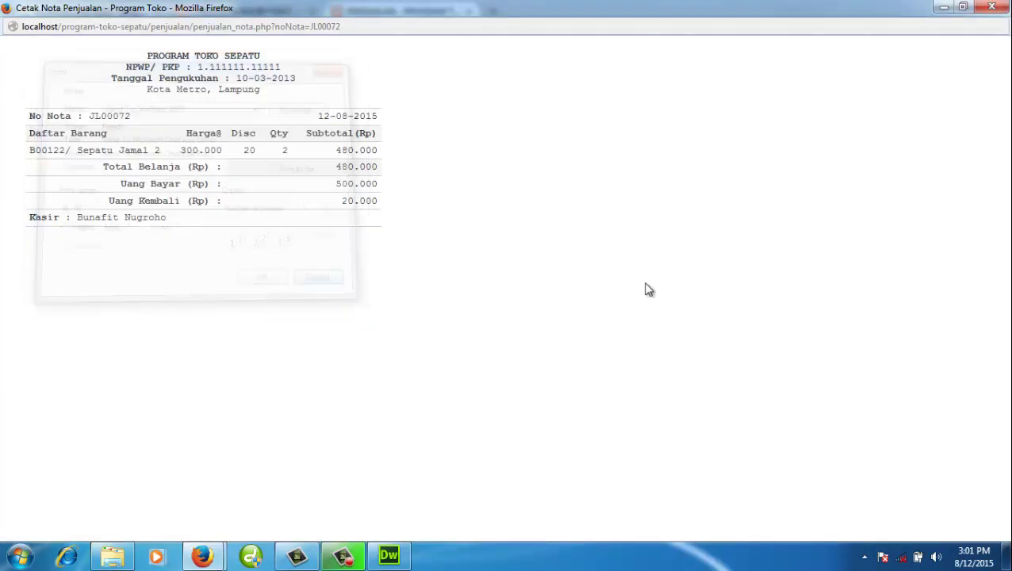
left_click(992, 8)
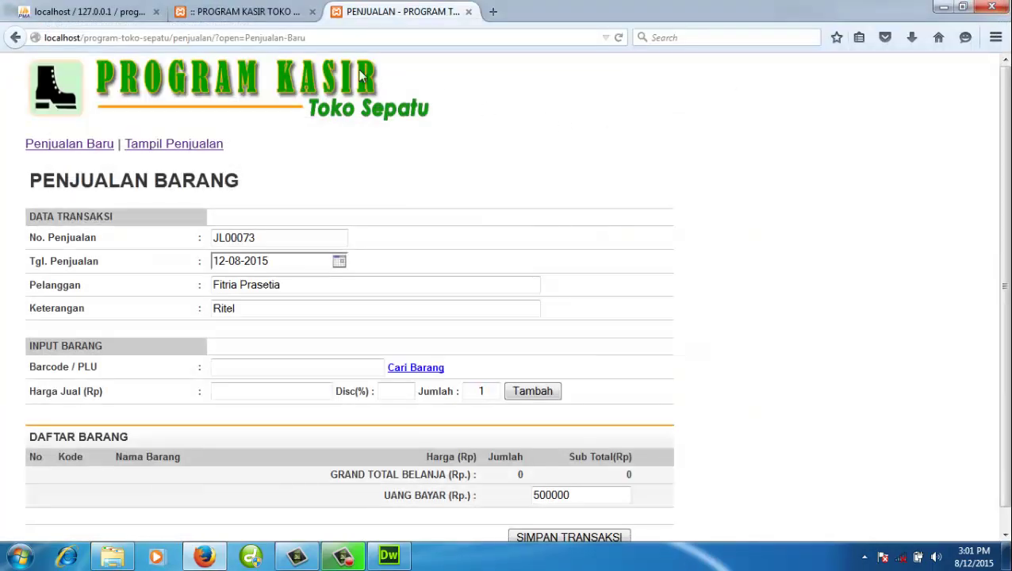
- Check JL00072 at 480.000 in the sales list, close it, and go to the home page
left_click(221, 147)
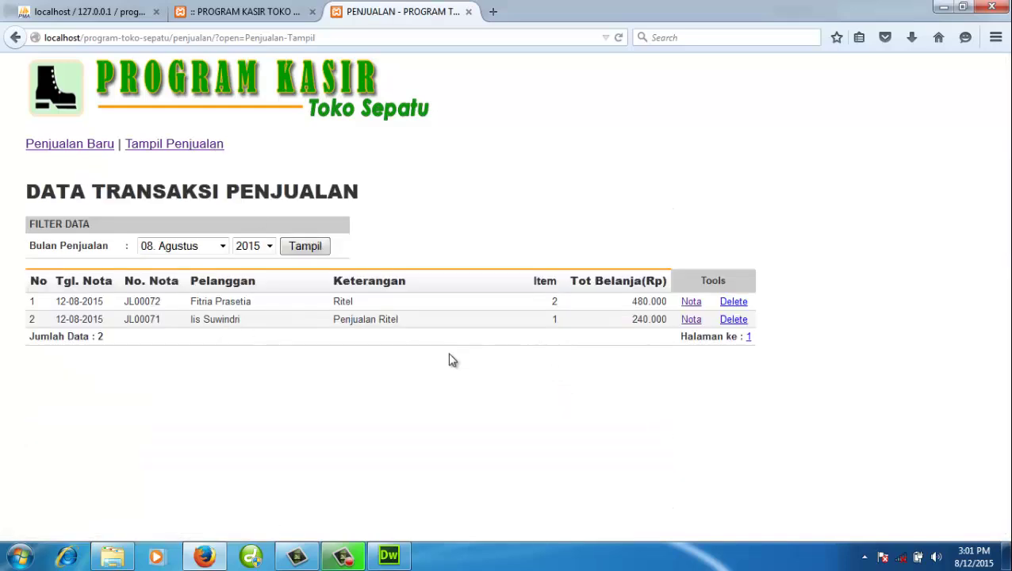
left_click(469, 11)
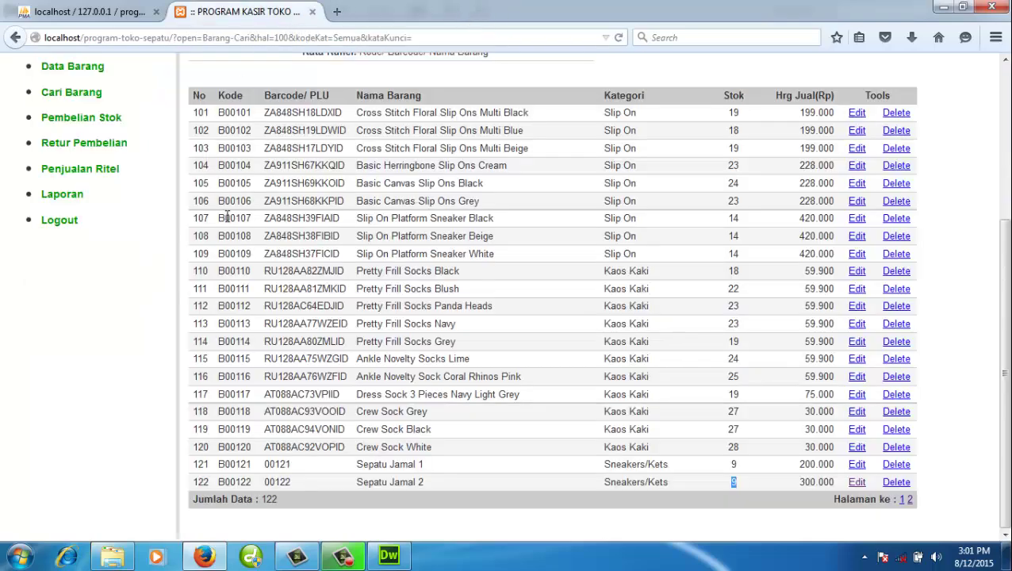
scroll(245, 86, "up", 8)
left_click(246, 86)
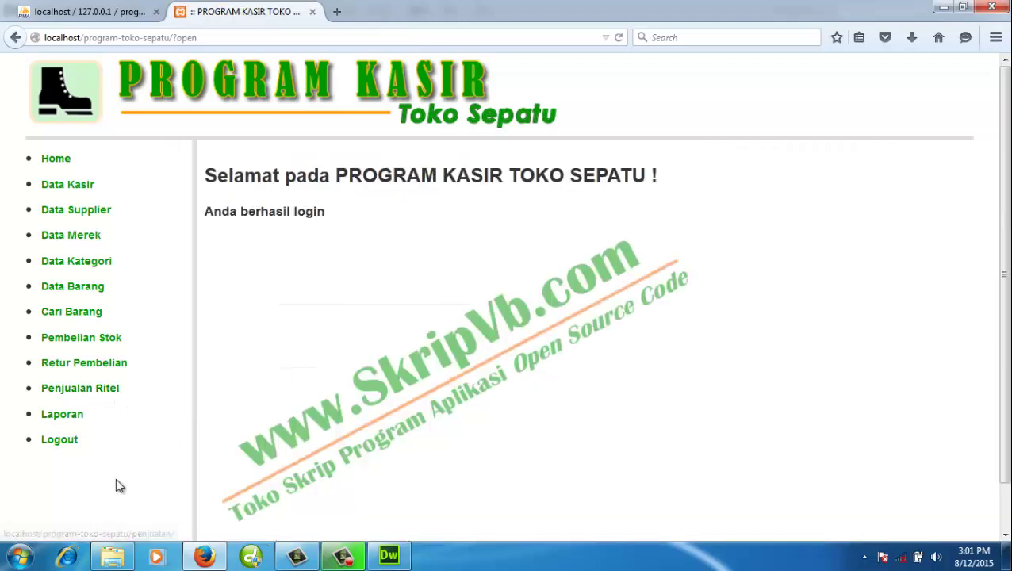
- View the Agustus 2015 monthly sales report (Rp. 720.000) and JL00072's printable view
left_click(57, 423)
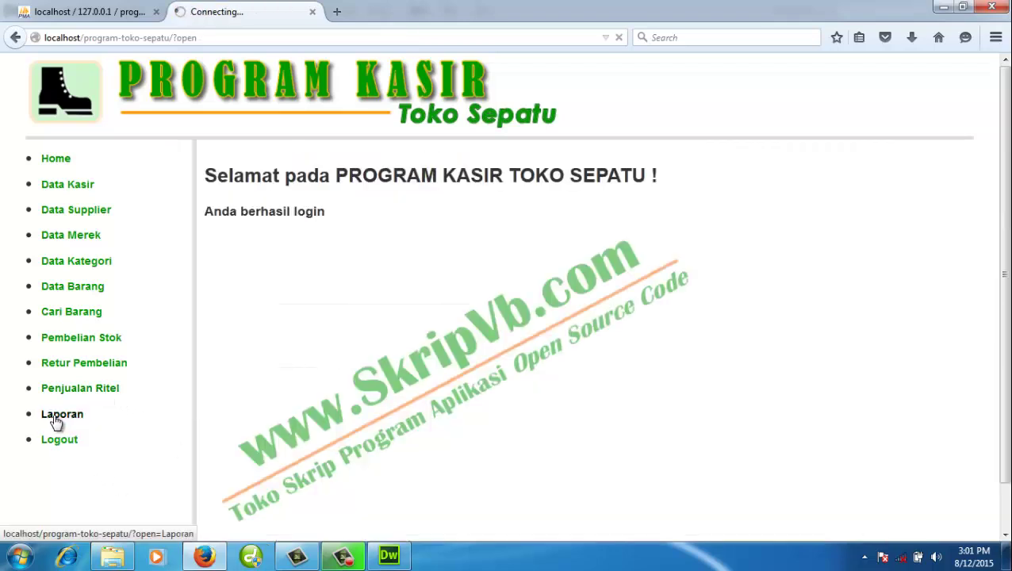
scroll(511, 425, "down", 7)
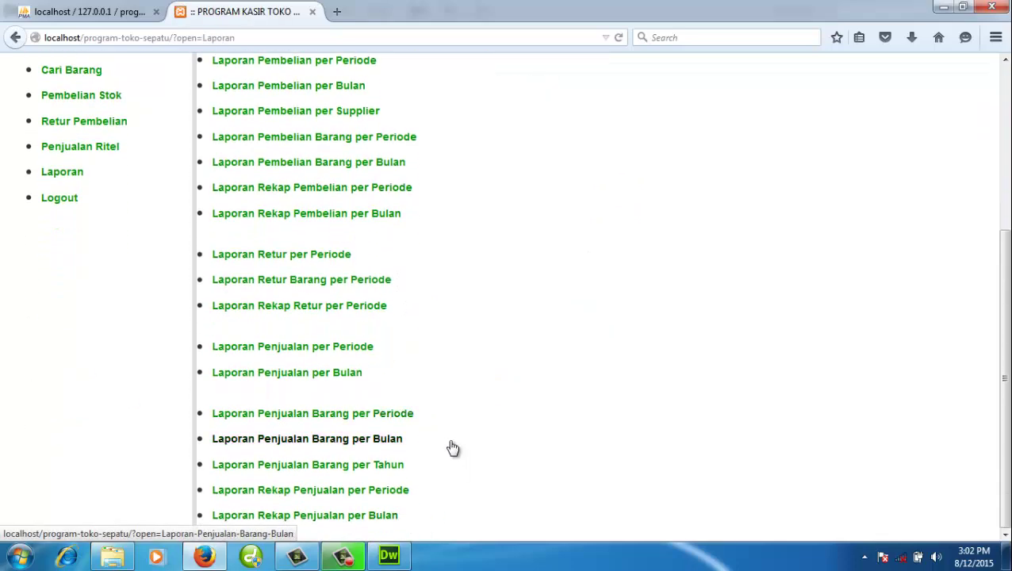
left_click(339, 373)
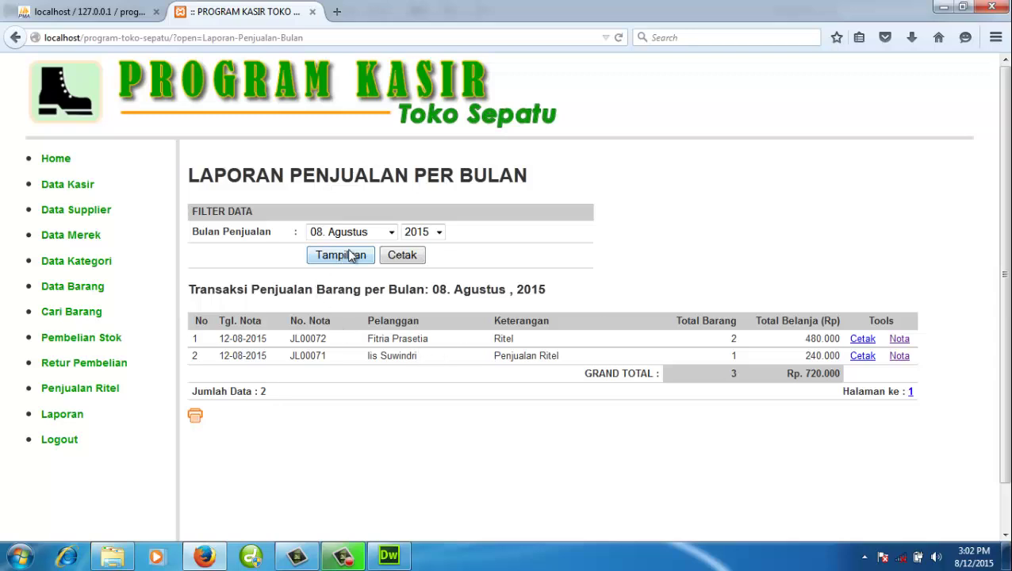
left_click(391, 233)
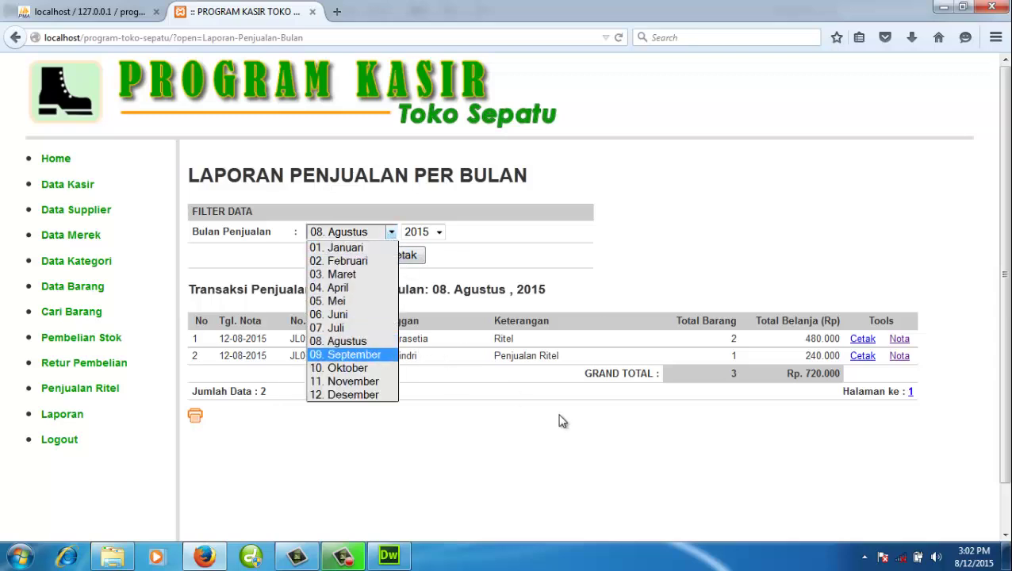
left_click(755, 426)
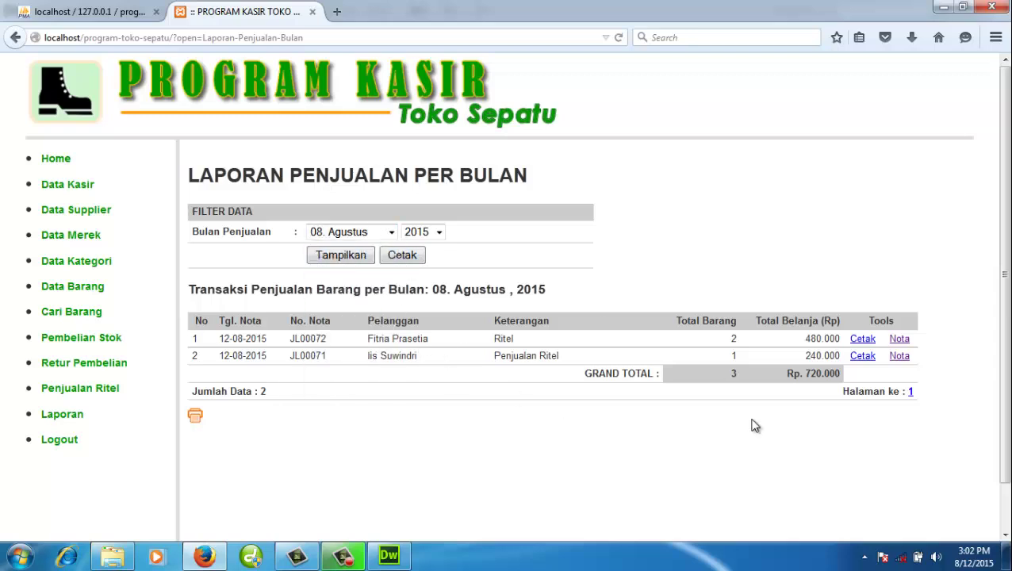
left_click(863, 340)
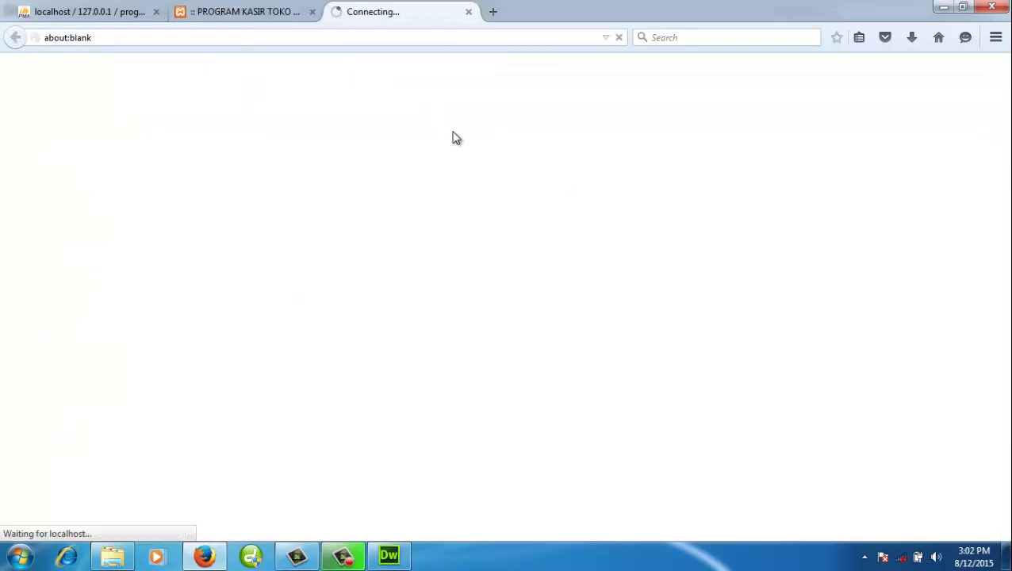
left_click(468, 11)
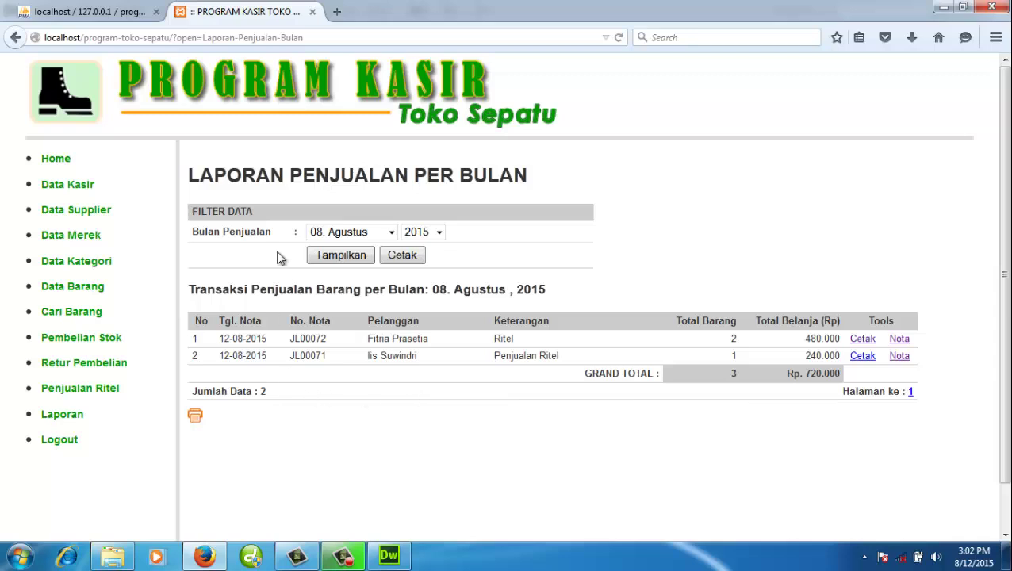
- Display the monthly sales report for 07. Juli, then for 06. Juni
left_click(338, 237)
left_click(340, 330)
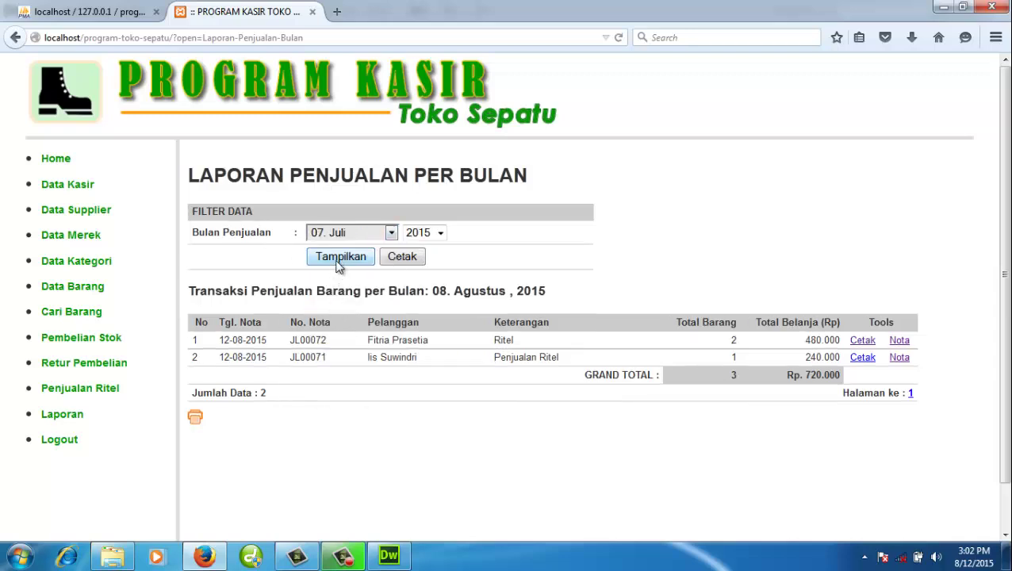
left_click(338, 262)
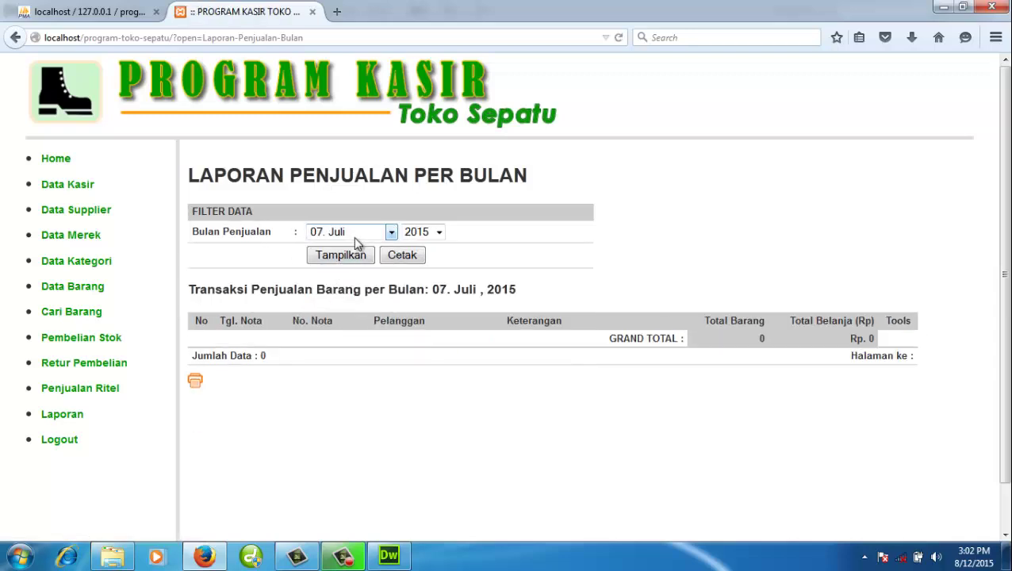
left_click(354, 237)
left_click(354, 315)
left_click(346, 260)
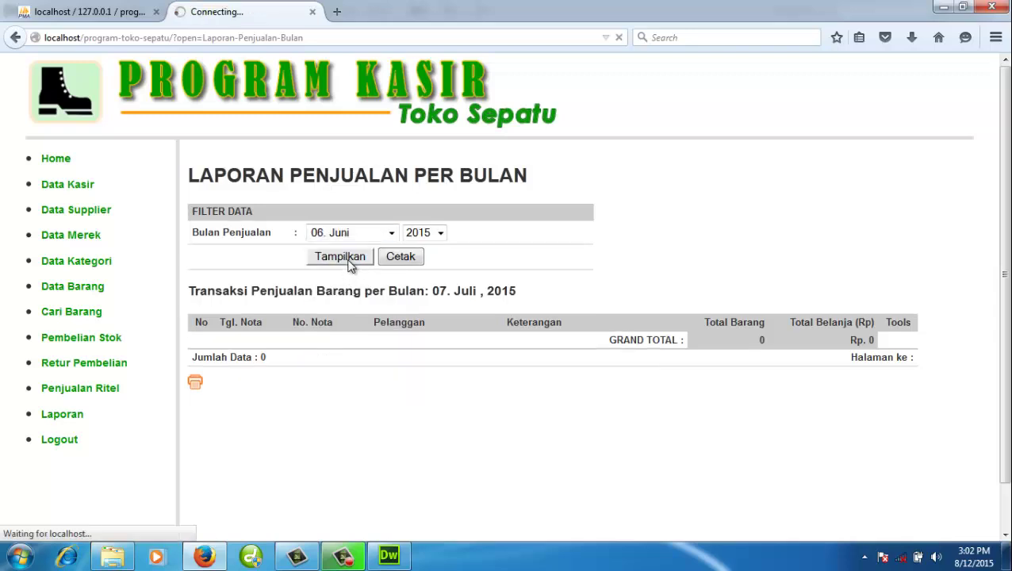
- Display the 05. Mei 2015 sales, scroll through them, and return to the Laporan list
left_click(374, 232)
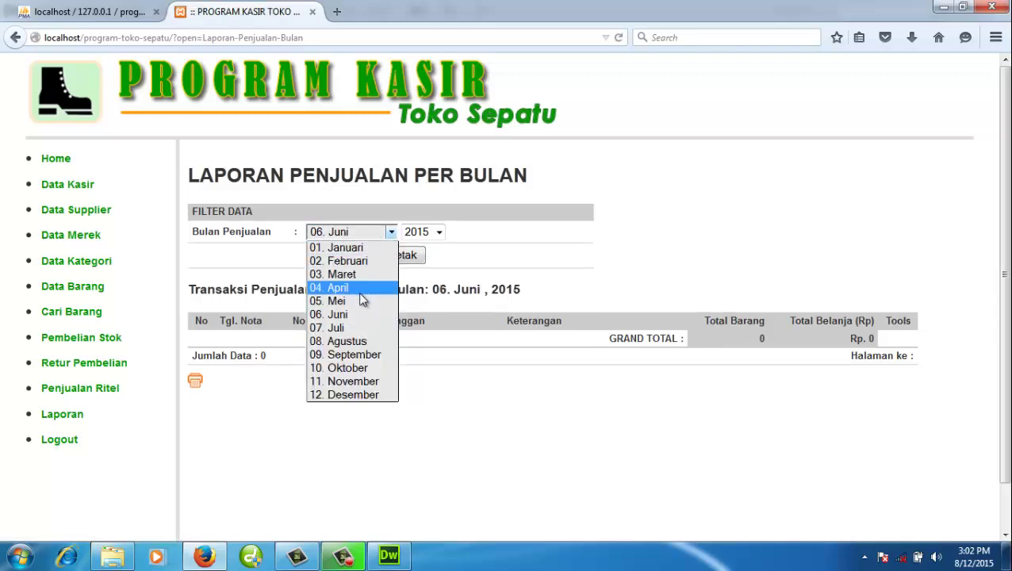
left_click(359, 299)
left_click(346, 258)
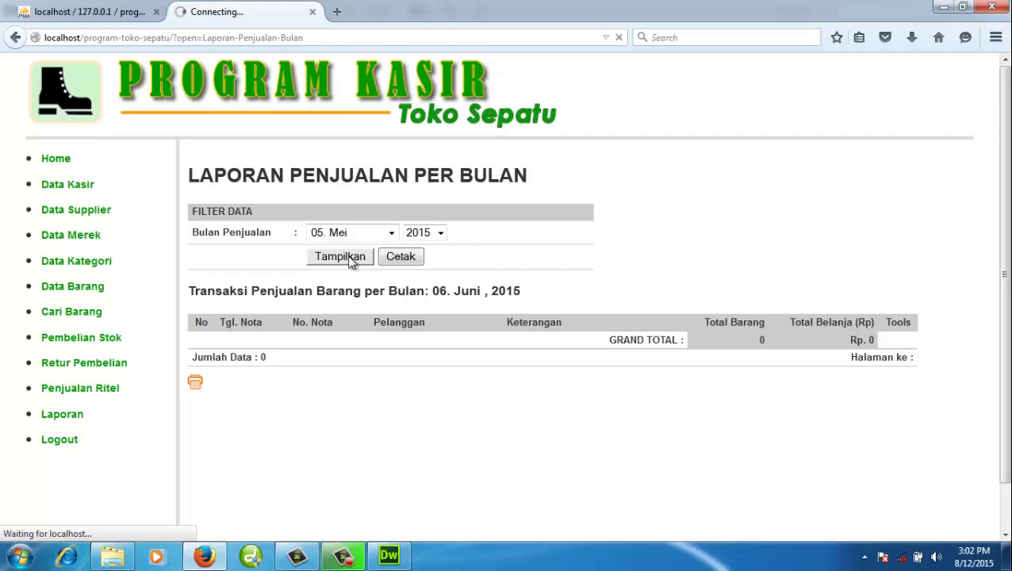
scroll(413, 373, "down", 10)
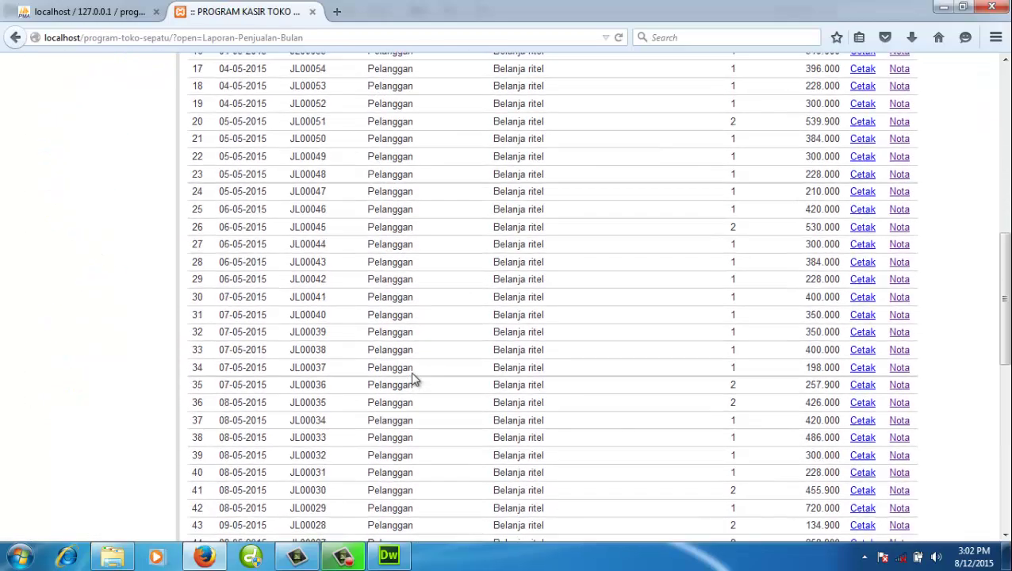
left_click_drag(1002, 373, 1003, 171)
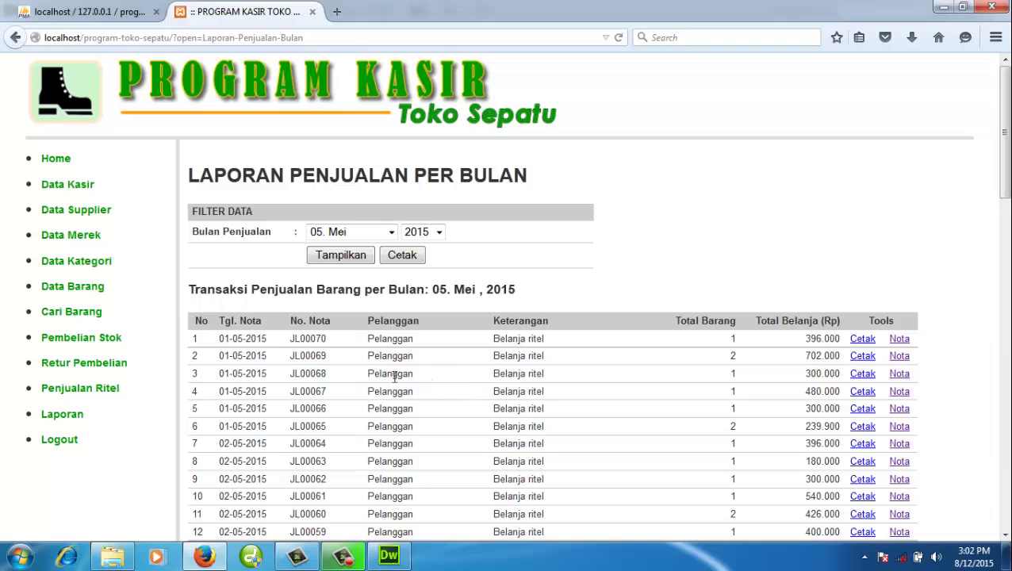
left_click(101, 389)
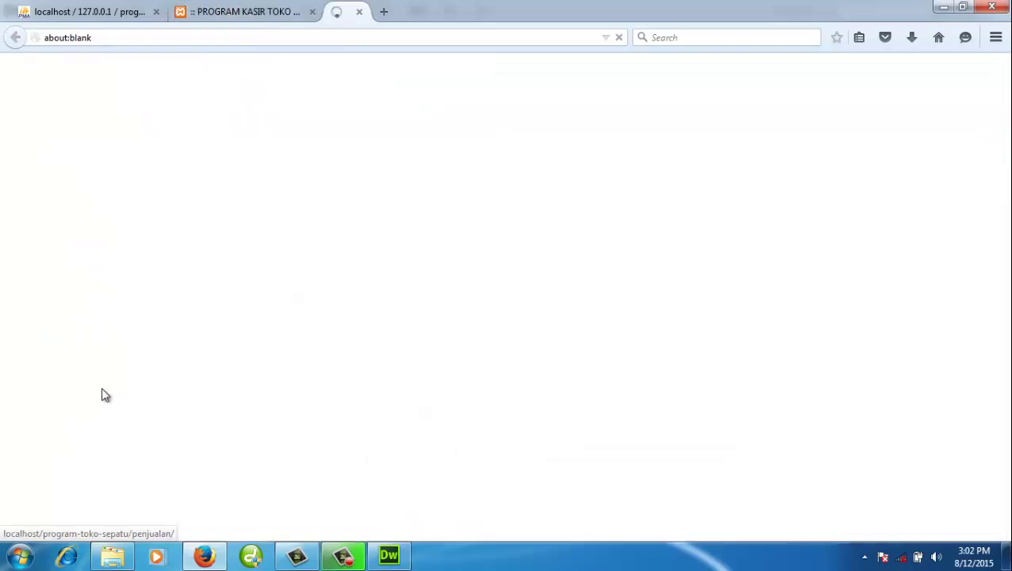
left_click(468, 11)
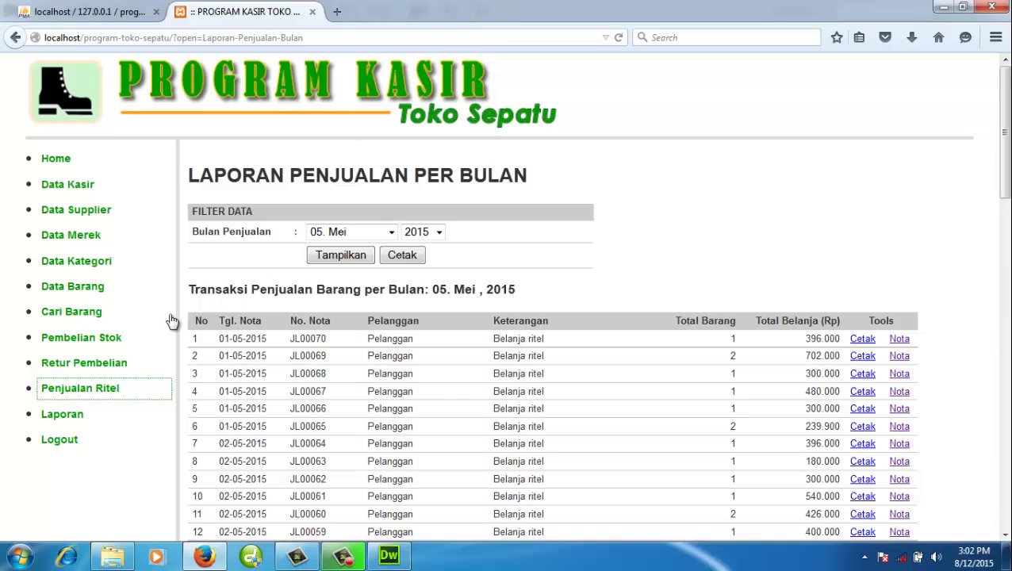
left_click(80, 415)
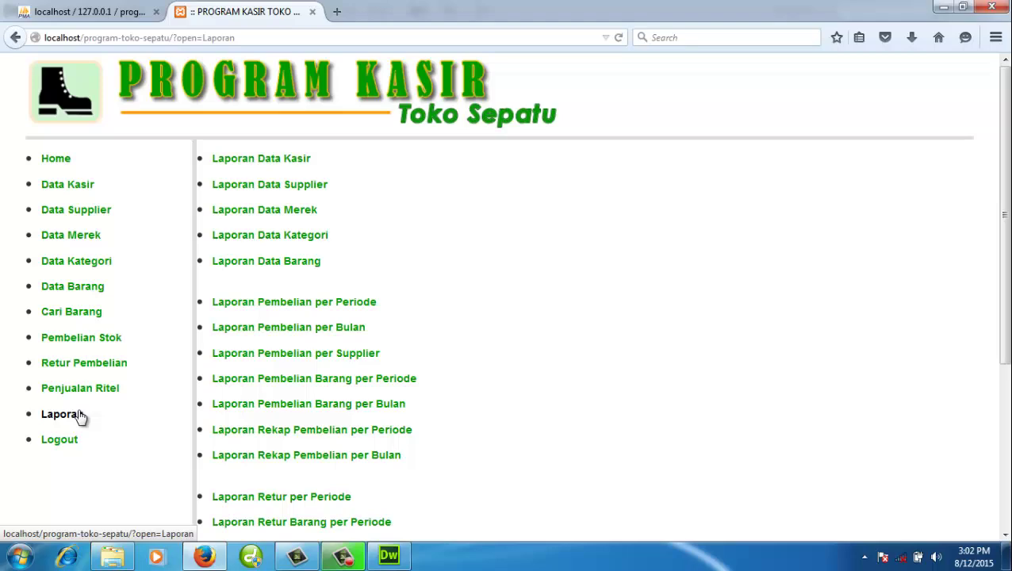
- Open the Laporan Penjualan Barang per Bulan report for the current month
scroll(334, 429, "down", 5)
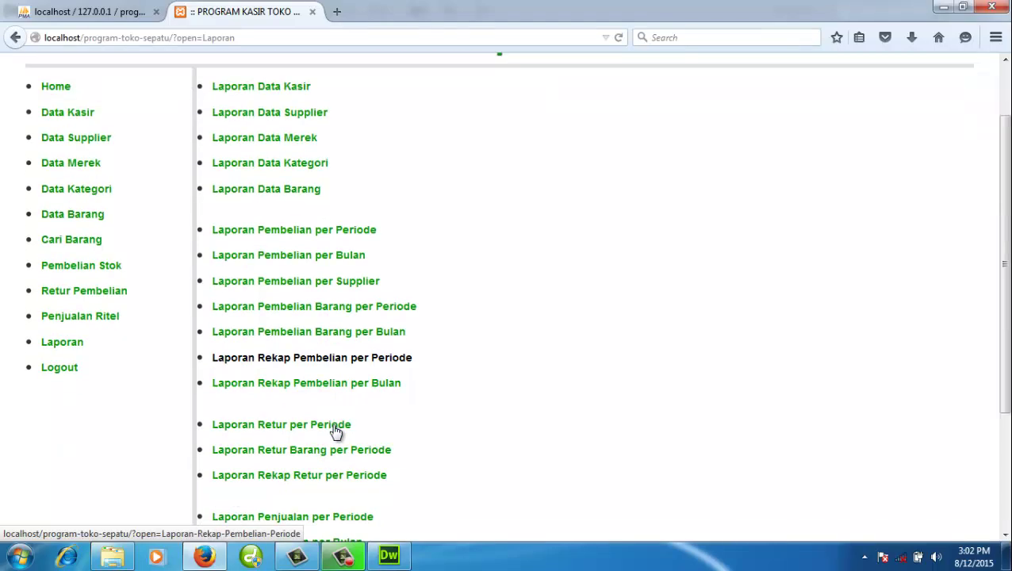
scroll(380, 499, "down", 1)
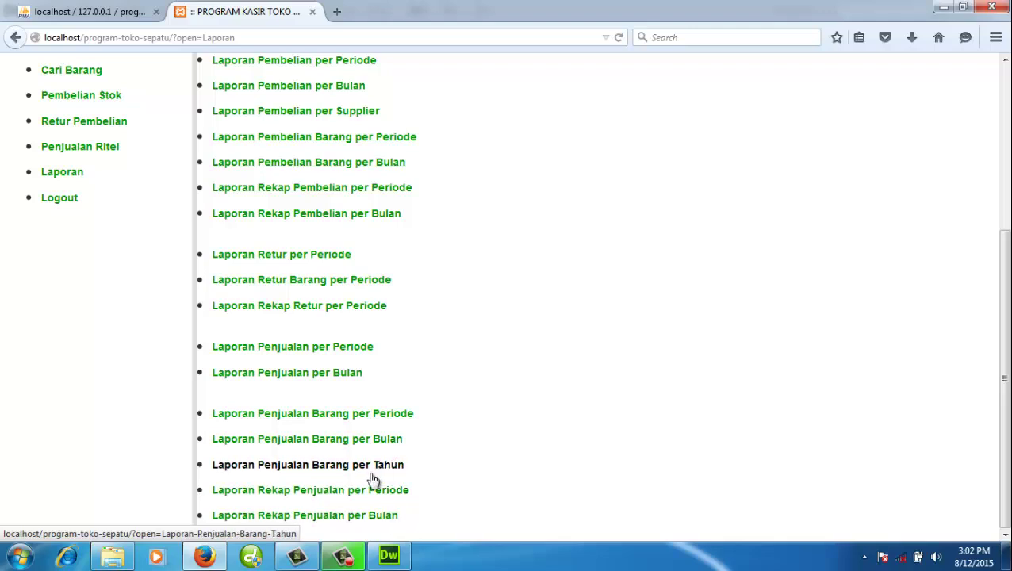
left_click(377, 441)
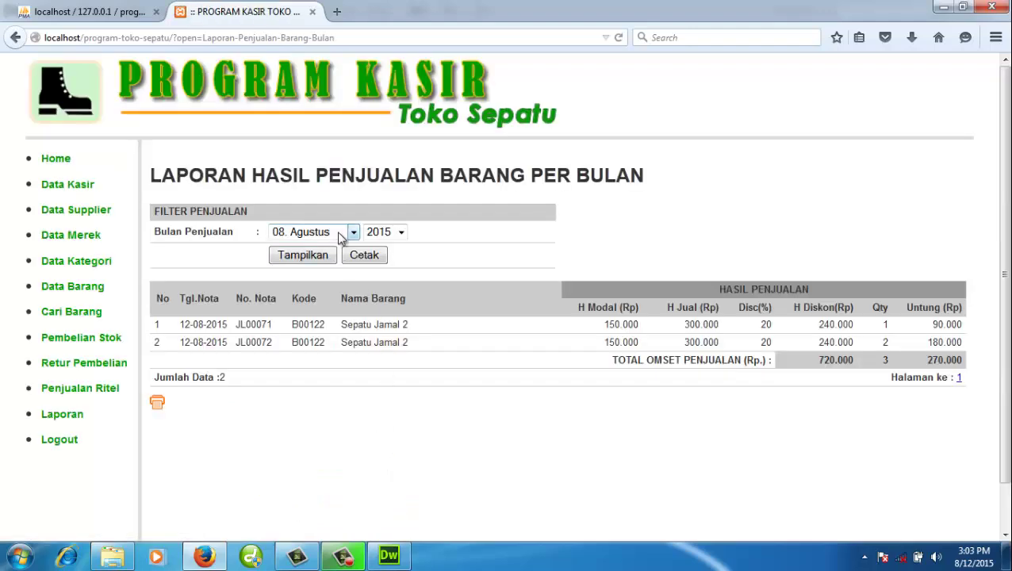
left_click(344, 233)
left_click(504, 295)
left_click_drag(875, 332, 899, 336)
- Switch the item sales report to 05. Mei 2015 and review each item's profit
left_click(353, 231)
left_click(330, 302)
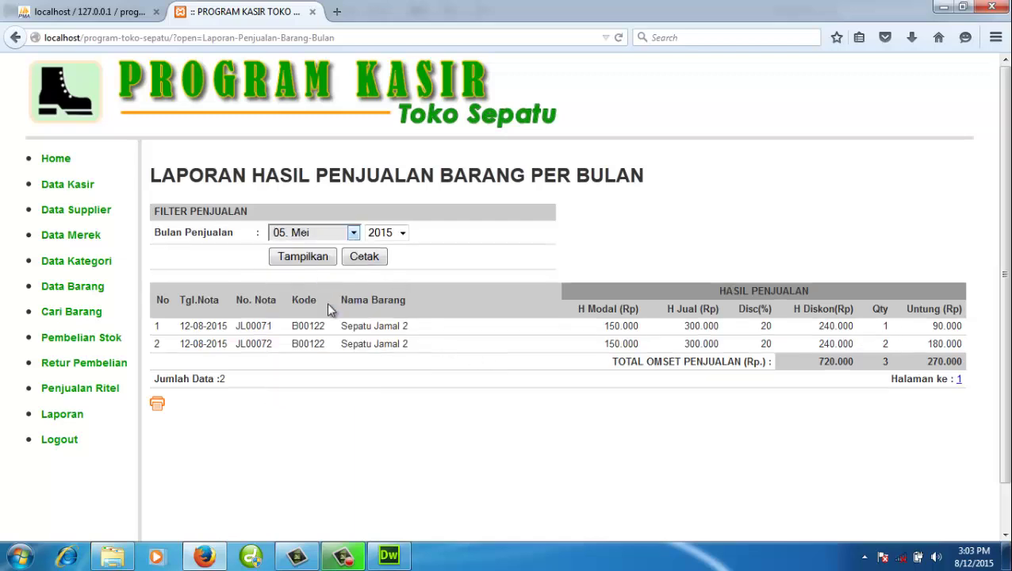
left_click(327, 260)
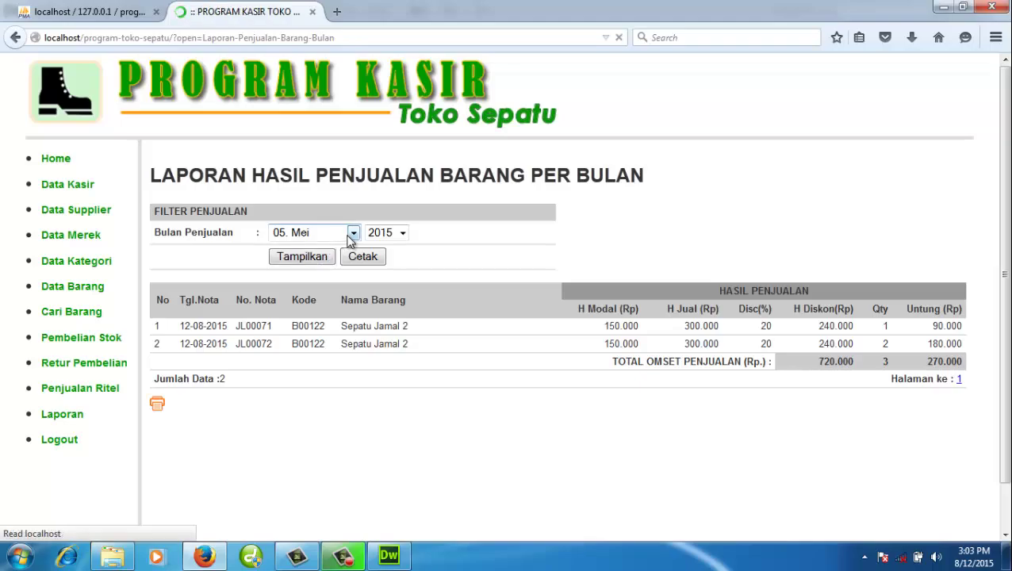
scroll(372, 364, "down", 4)
scroll(372, 366, "down", 15)
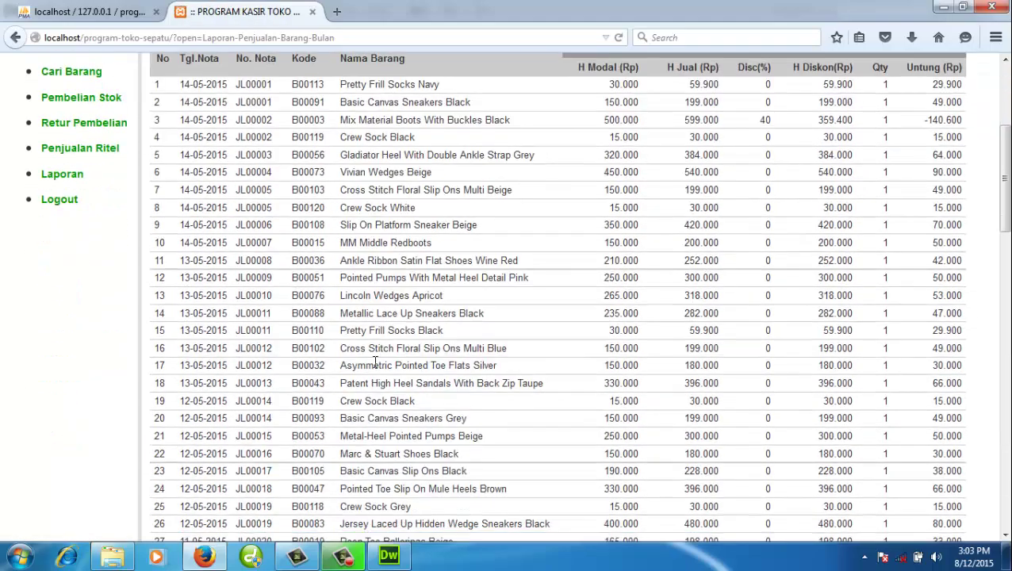
scroll(376, 367, "down", 10)
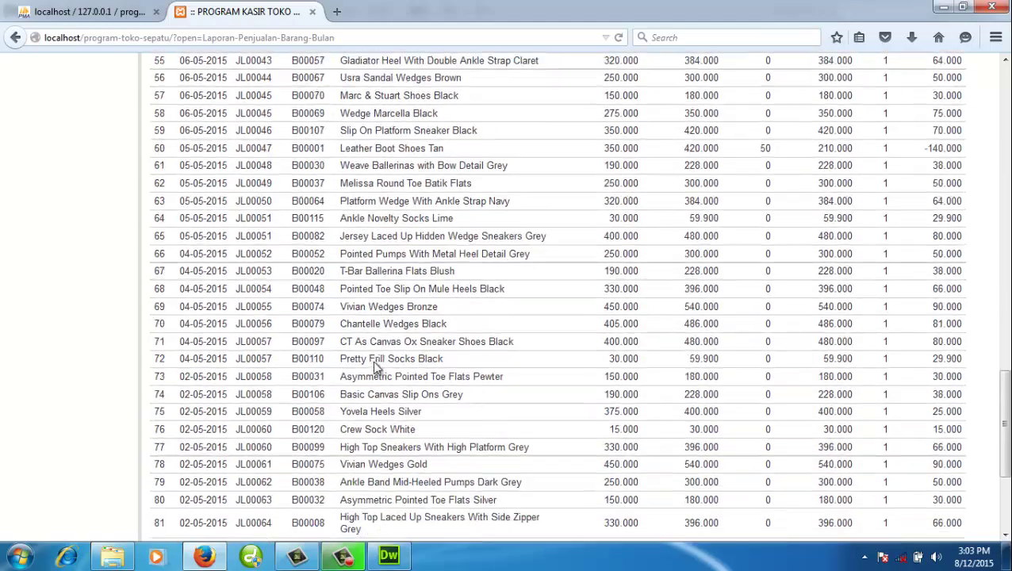
scroll(317, 412, "up", 20)
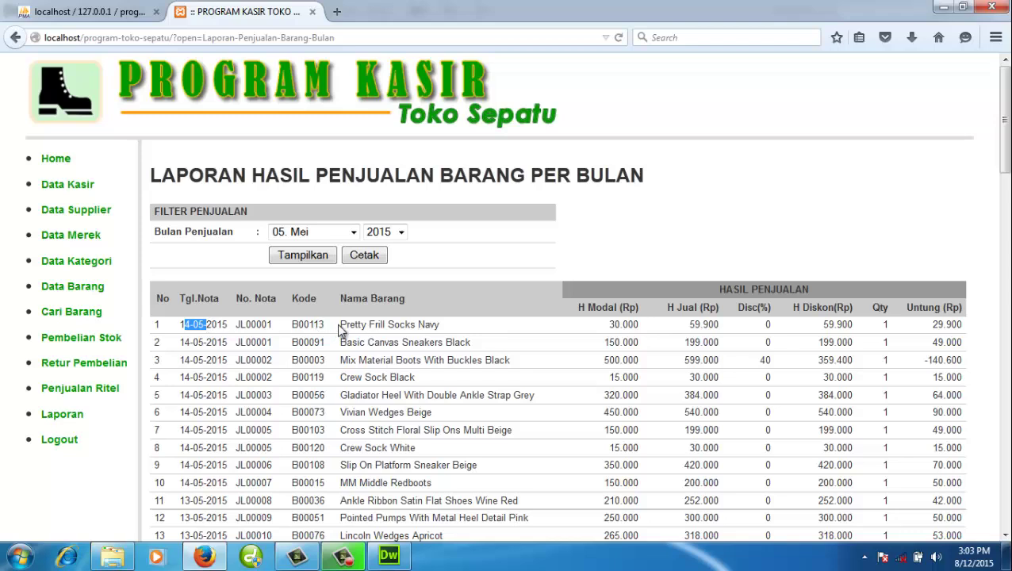
left_click_drag(341, 330, 372, 324)
left_click(883, 332)
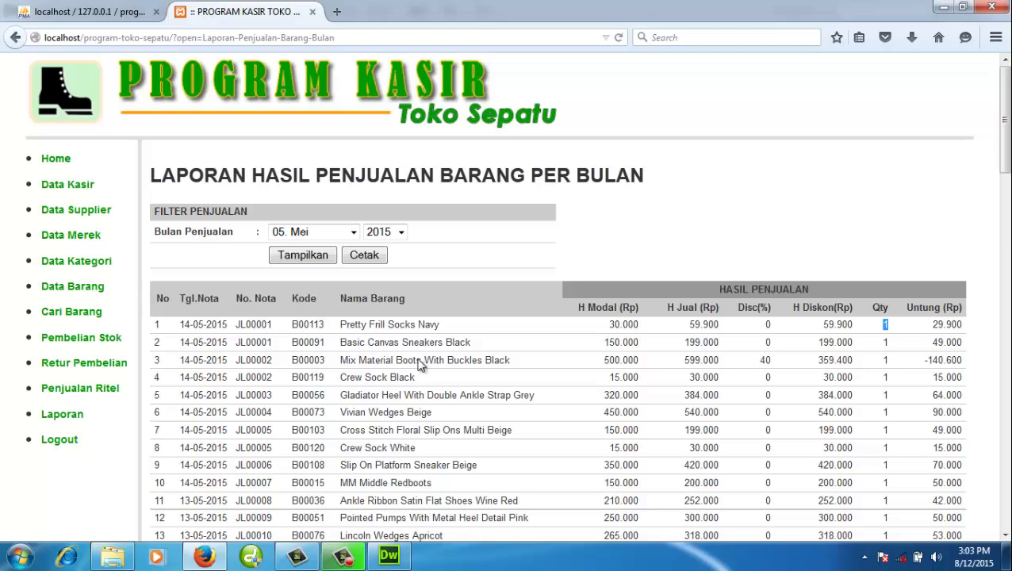
scroll(428, 399, "down", 2)
scroll(403, 399, "up", 2)
left_click(107, 390)
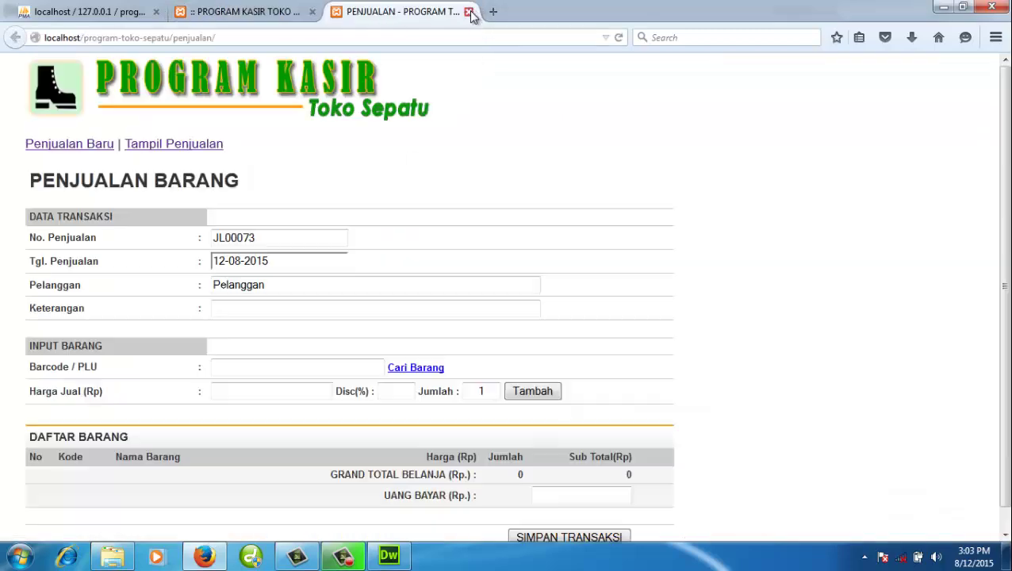
left_click(468, 11)
- Load Laporan Rekap Penjualan per Bulan for 05. Mei 2015
left_click(84, 419)
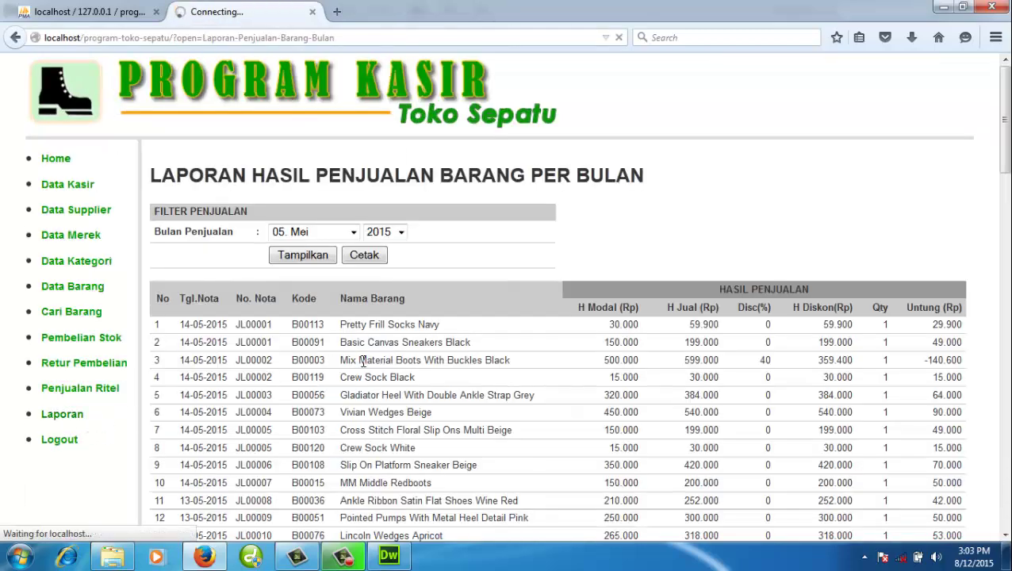
scroll(363, 367, "down", 3)
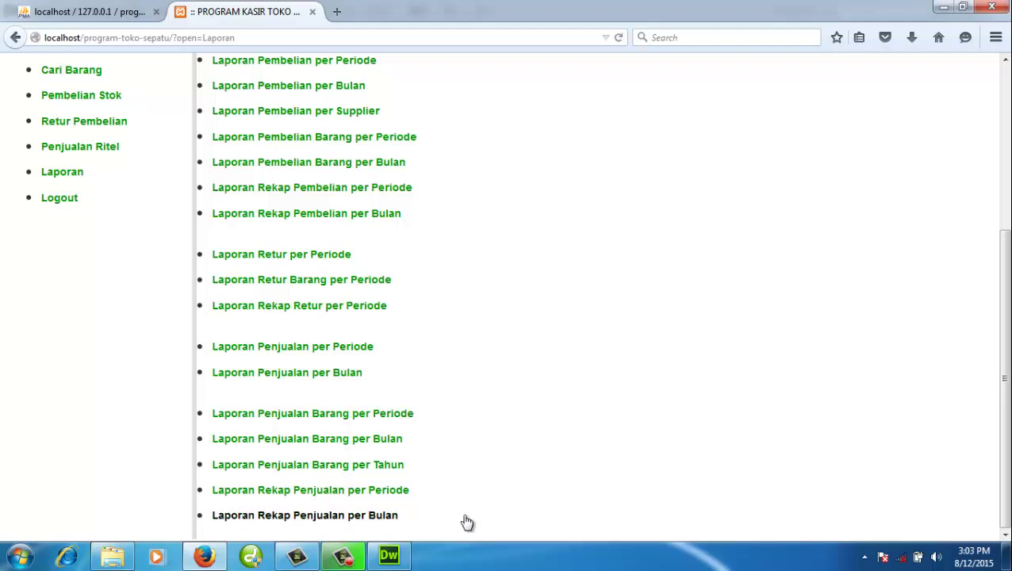
left_click(376, 518)
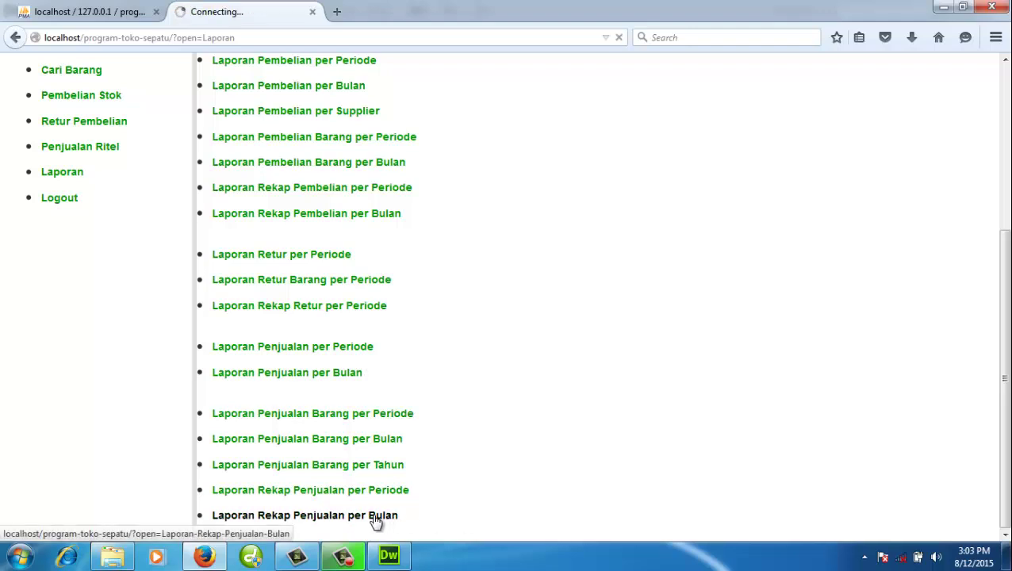
left_click(389, 231)
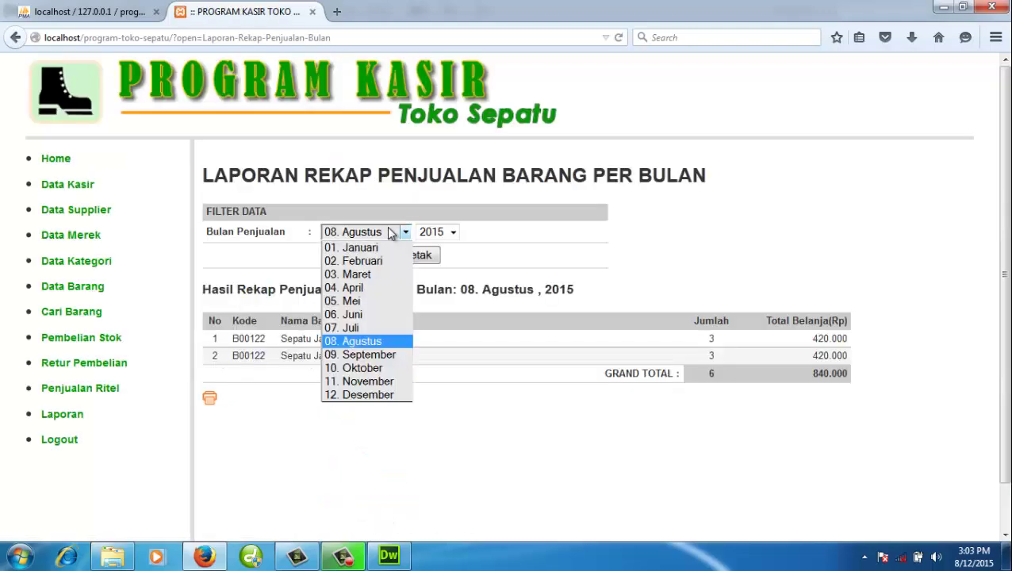
left_click(372, 302)
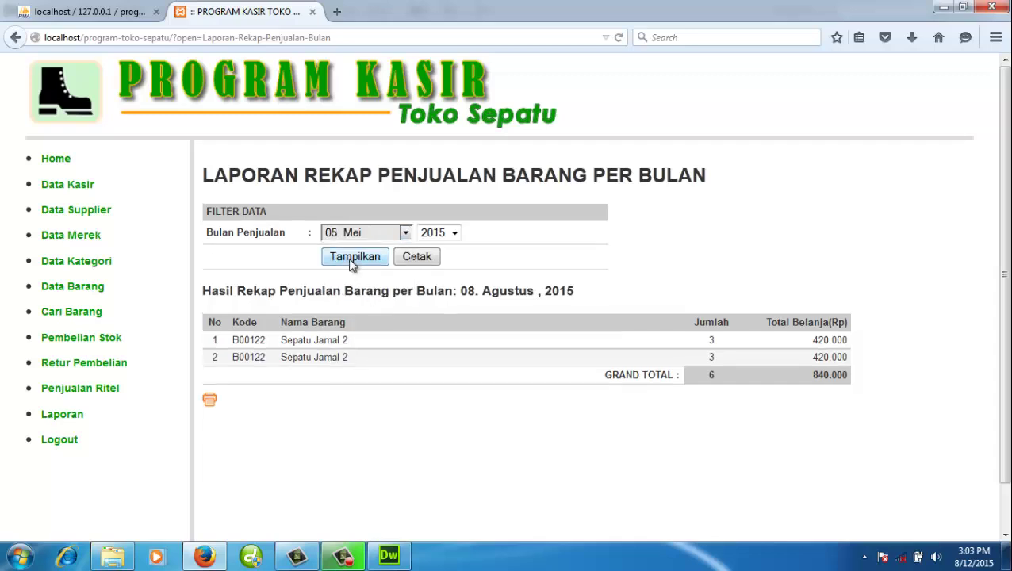
left_click(353, 260)
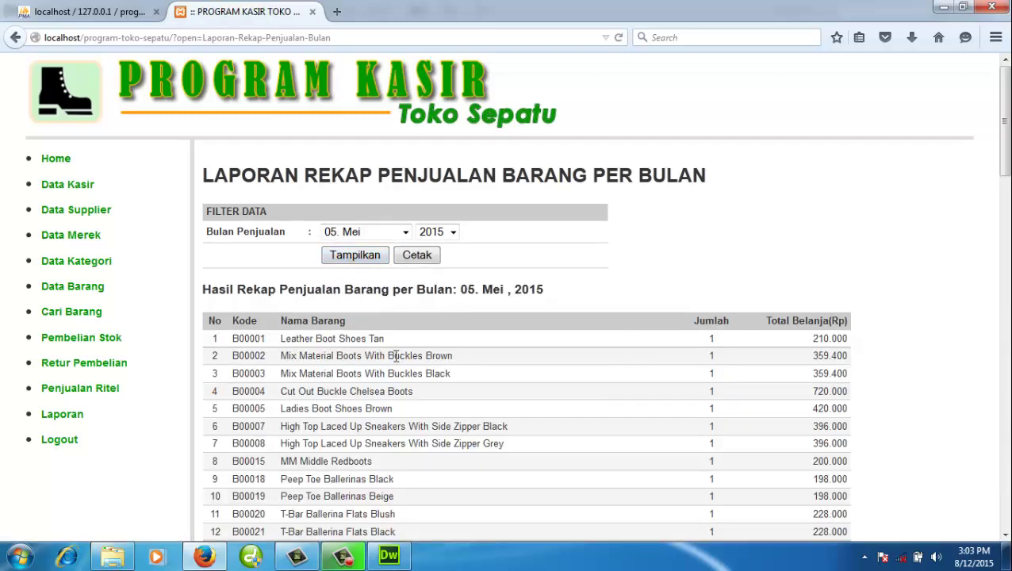
- Scroll the recap to its 121-item, 29.118.900 grand total, then return to Laporan
left_click_drag(288, 343, 334, 353)
scroll(599, 357, "down", 6)
left_click_drag(711, 357, 720, 359)
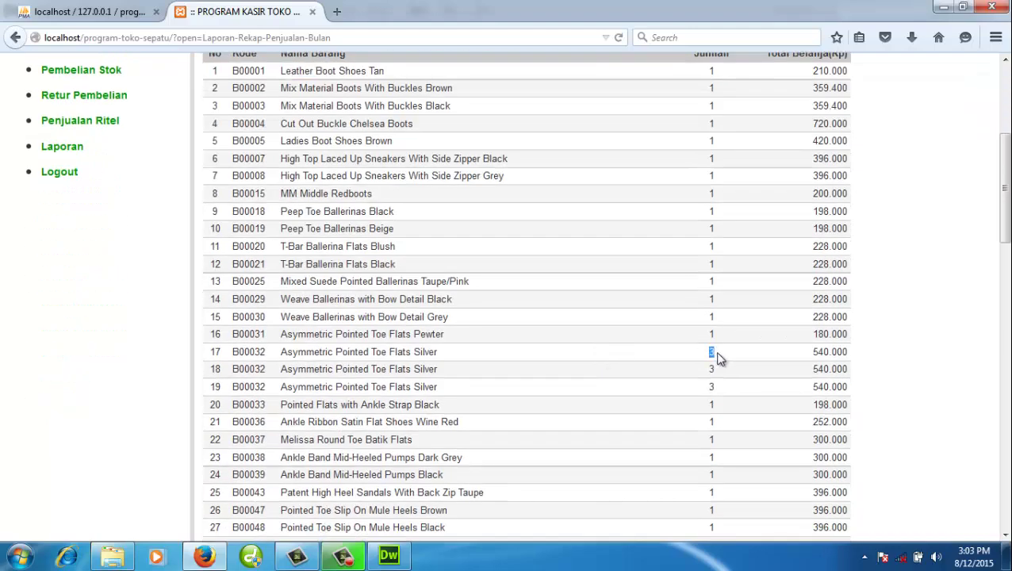
scroll(611, 360, "down", 20)
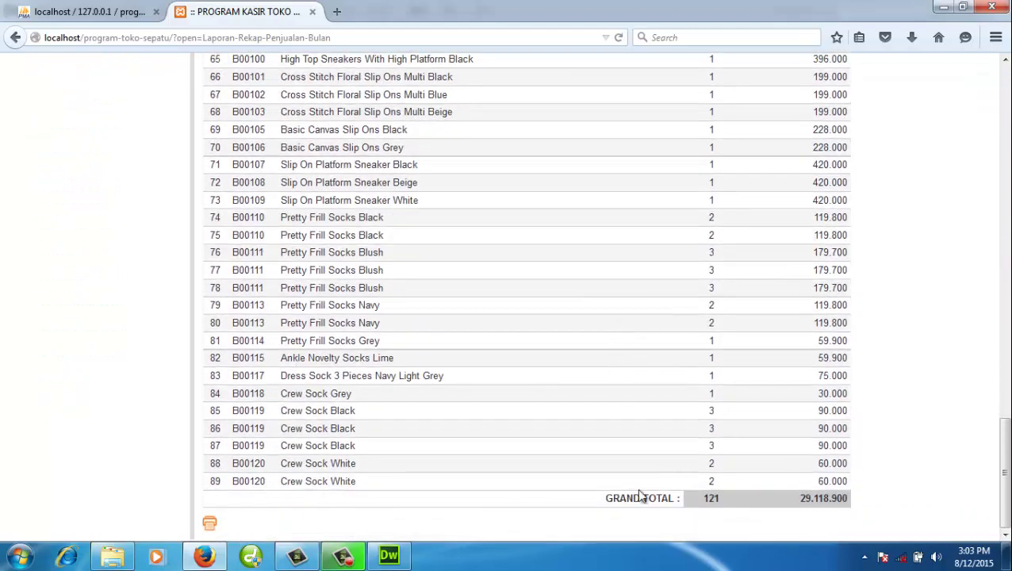
left_click_drag(282, 482, 378, 479)
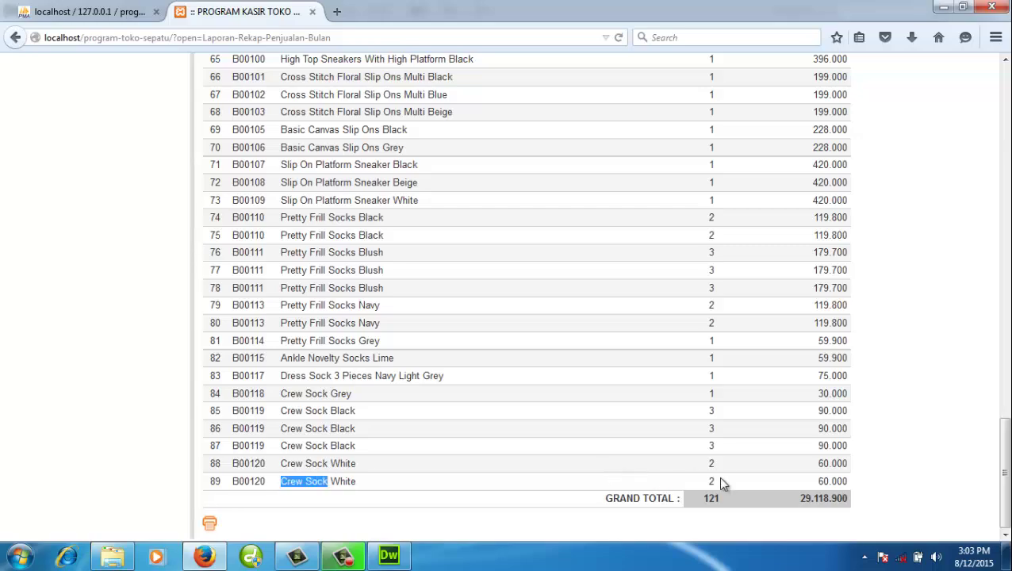
left_click(686, 477)
scroll(475, 368, "up", 20)
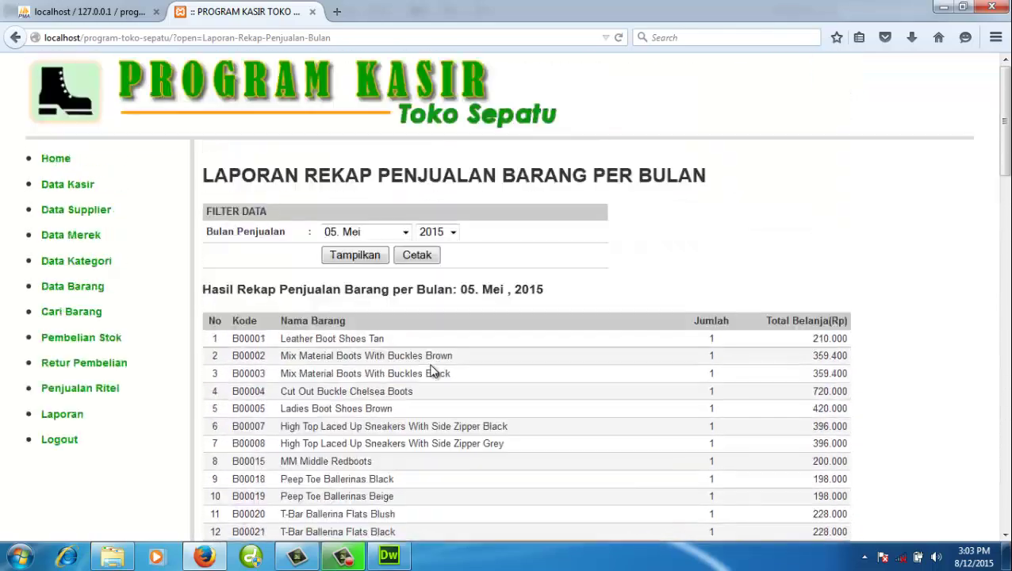
left_click(76, 418)
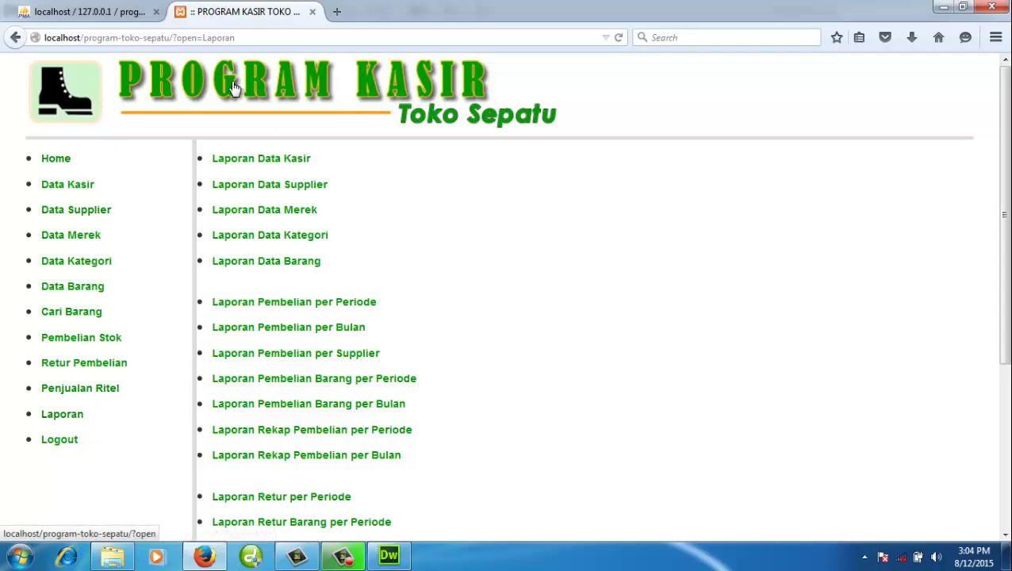
- Review the cashier welcome page's heading and login message, reload it, then switch to phpMyAdmin
left_click(185, 76)
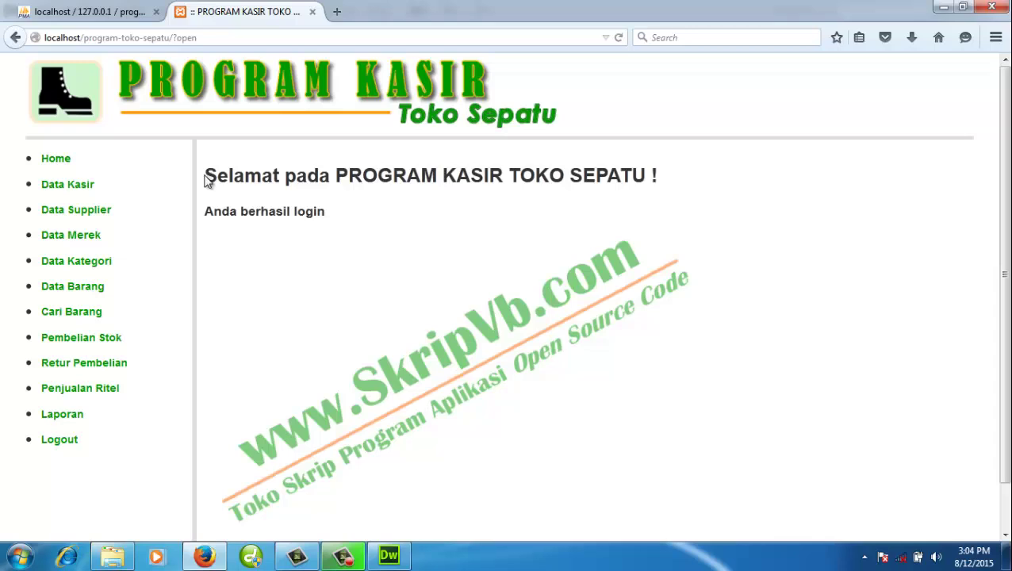
double_click(317, 213)
left_click(357, 225)
left_click_drag(207, 174, 332, 216)
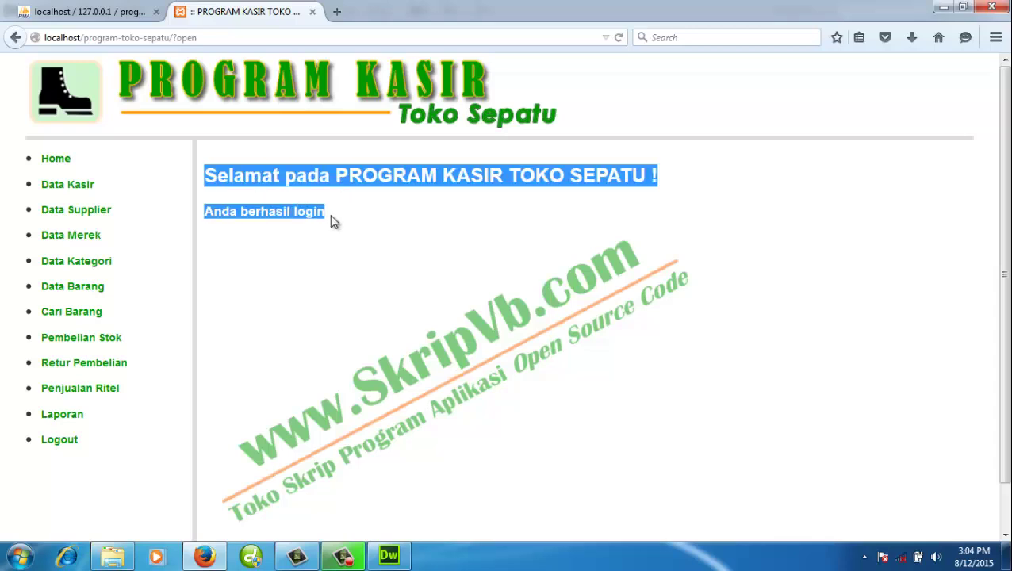
left_click(409, 220)
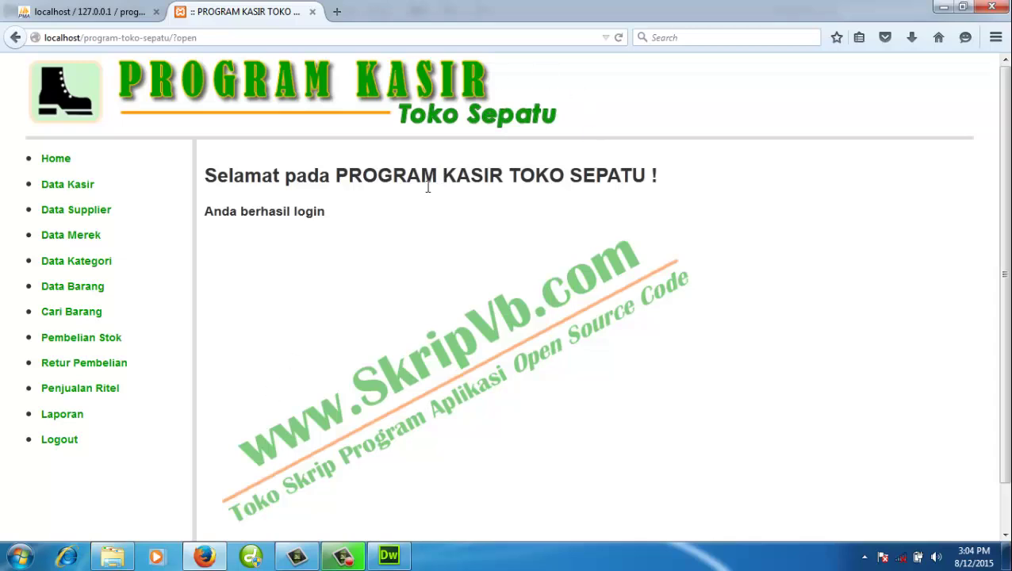
left_click_drag(336, 178, 401, 182)
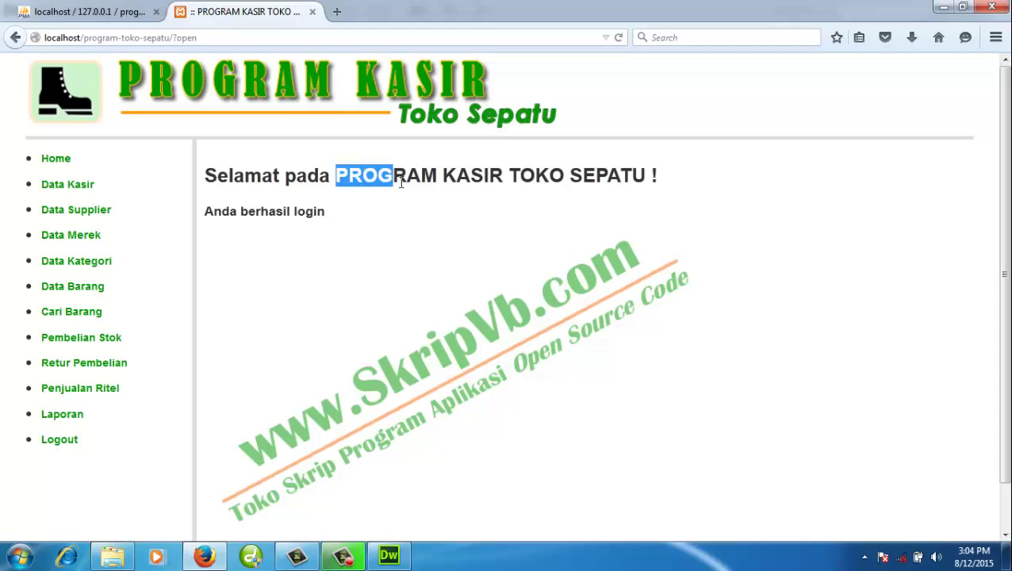
left_click(455, 218)
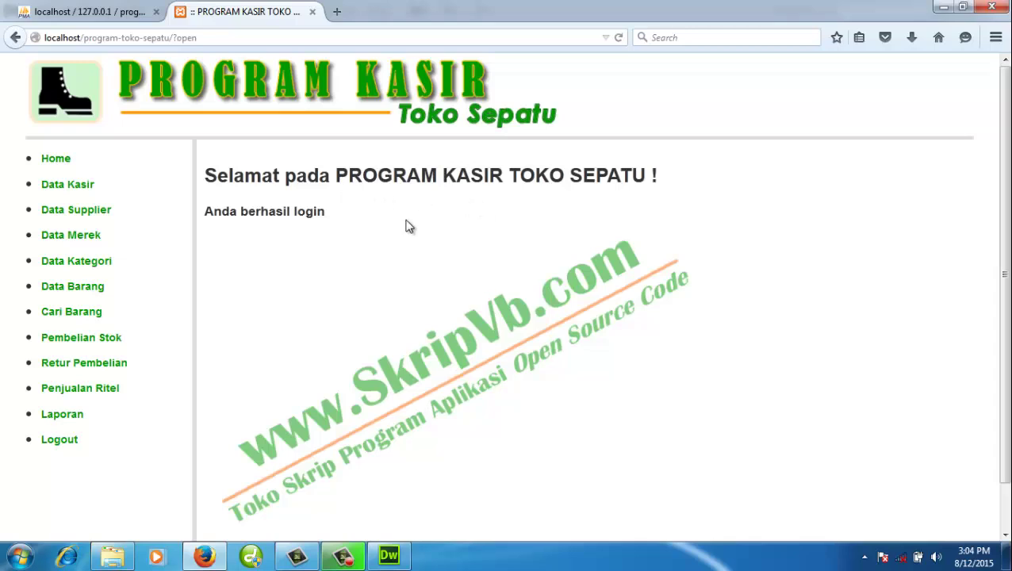
left_click(268, 92)
left_click(116, 15)
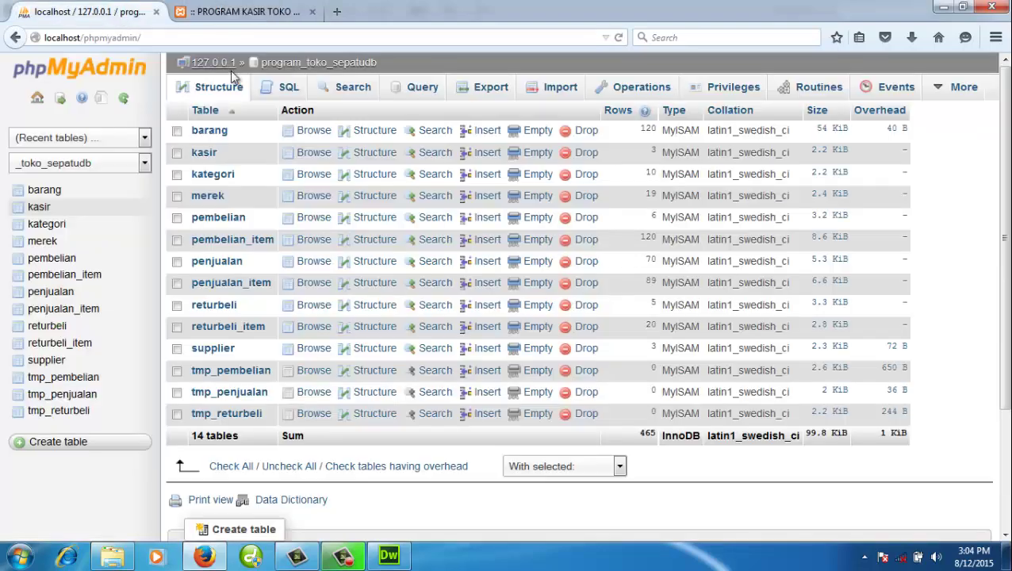
left_click(308, 65)
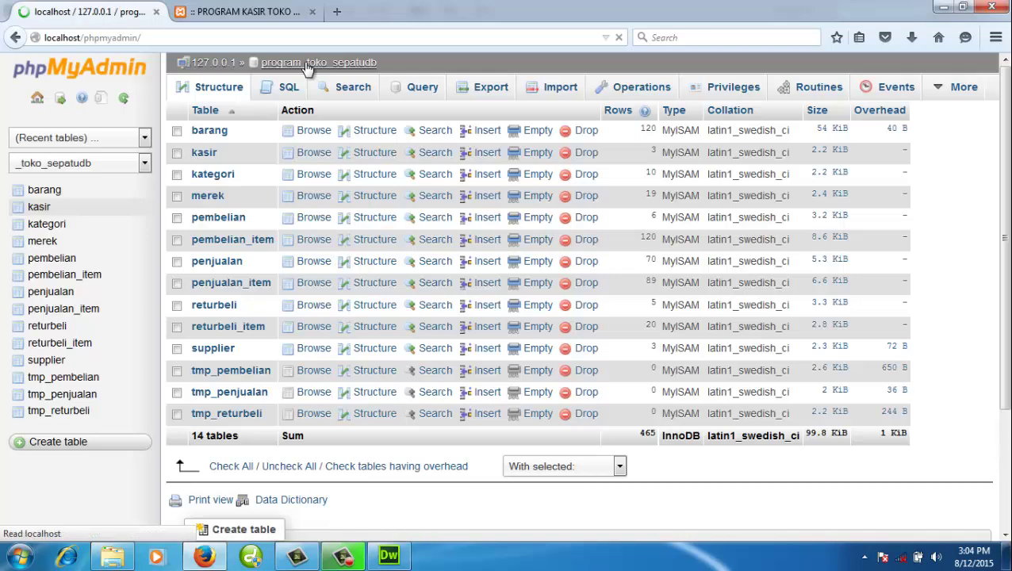
left_click(49, 209)
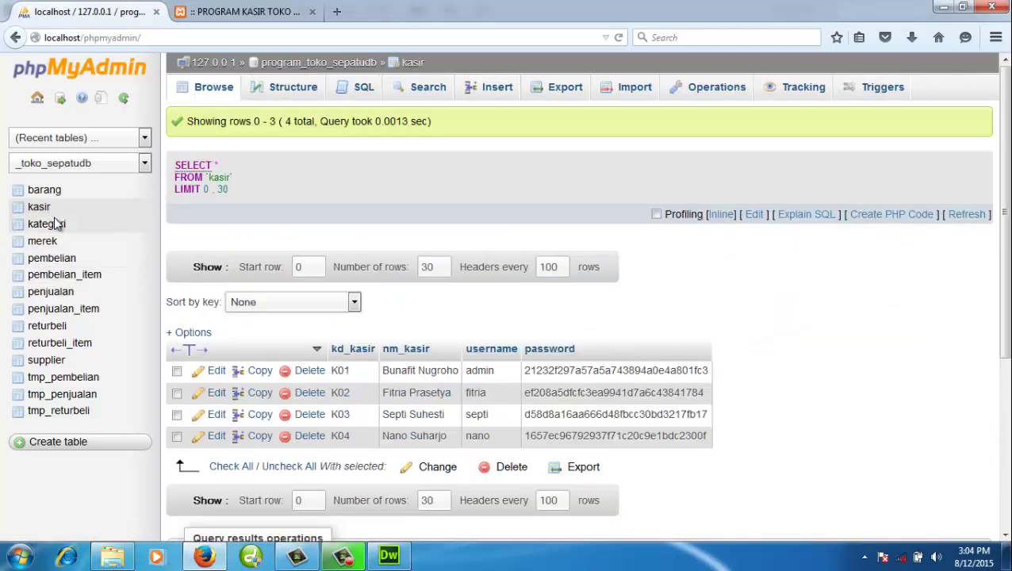
left_click(51, 227)
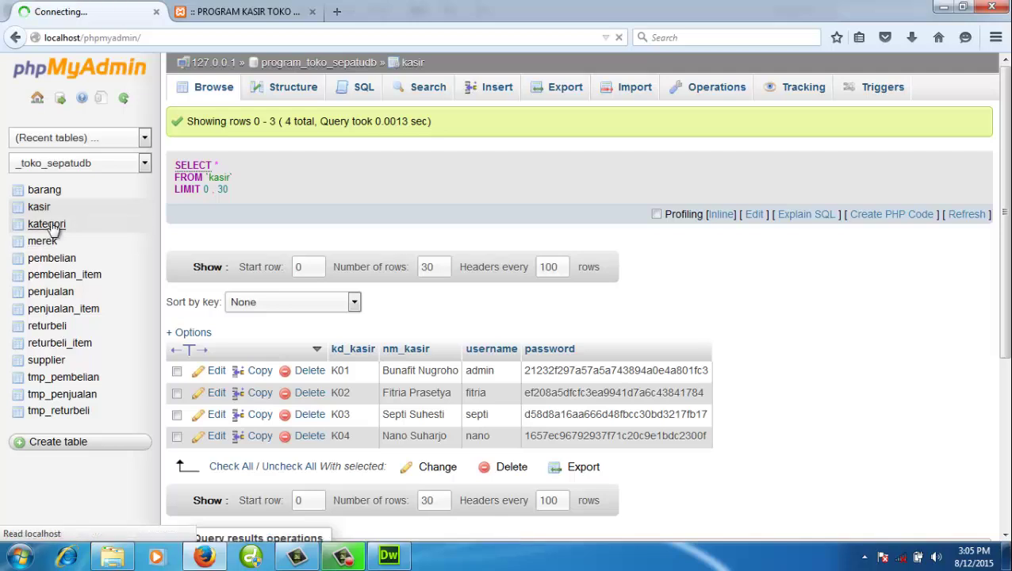
left_click(50, 243)
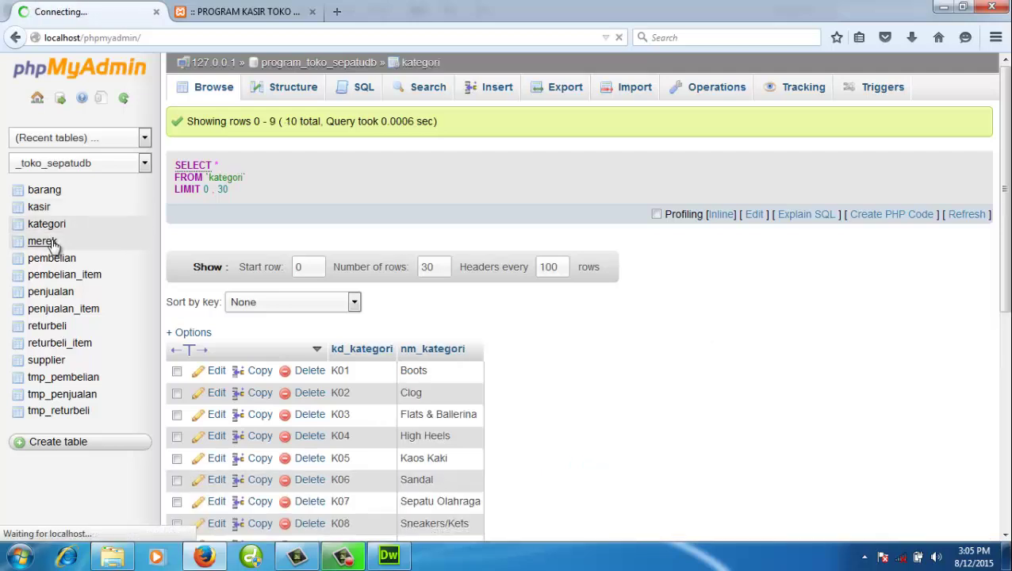
left_click(53, 193)
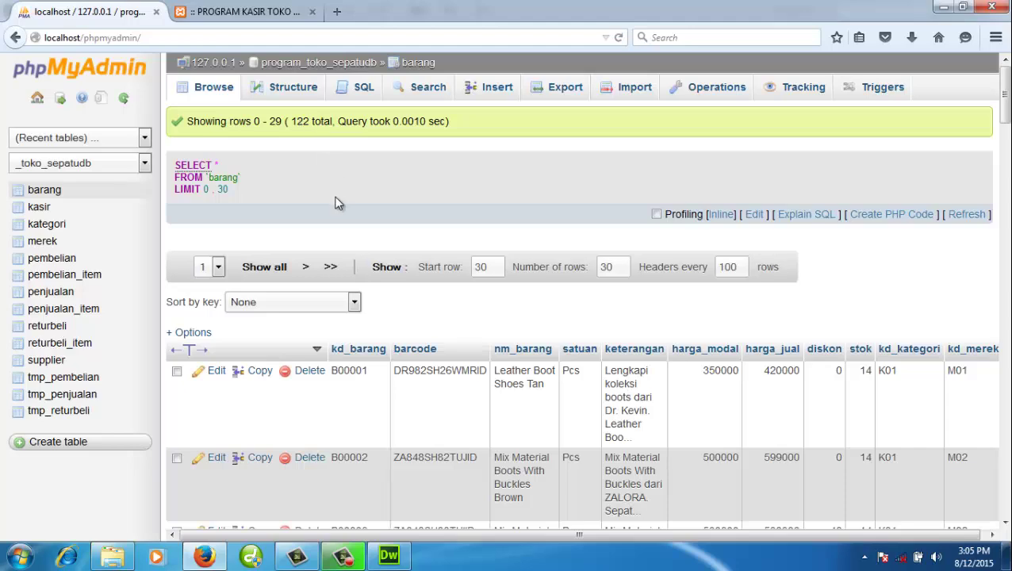
scroll(336, 203, "down", 10)
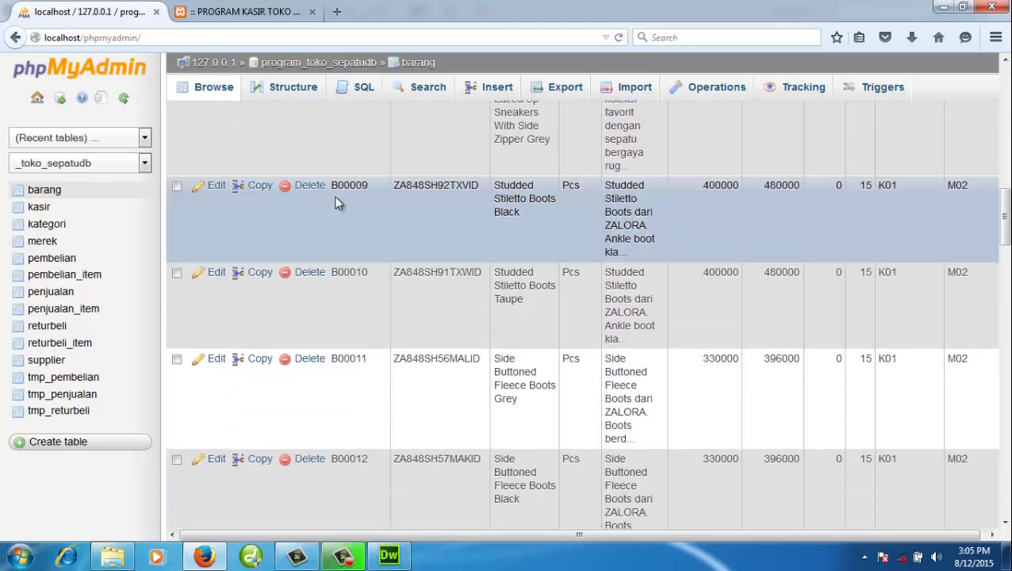
scroll(336, 203, "up", 10)
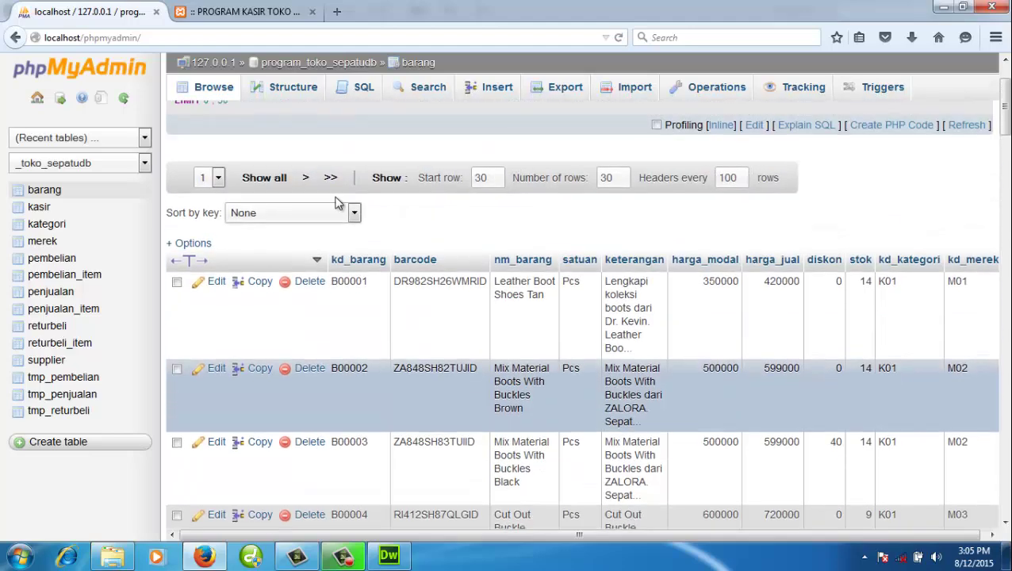
scroll(330, 177, "up", 2)
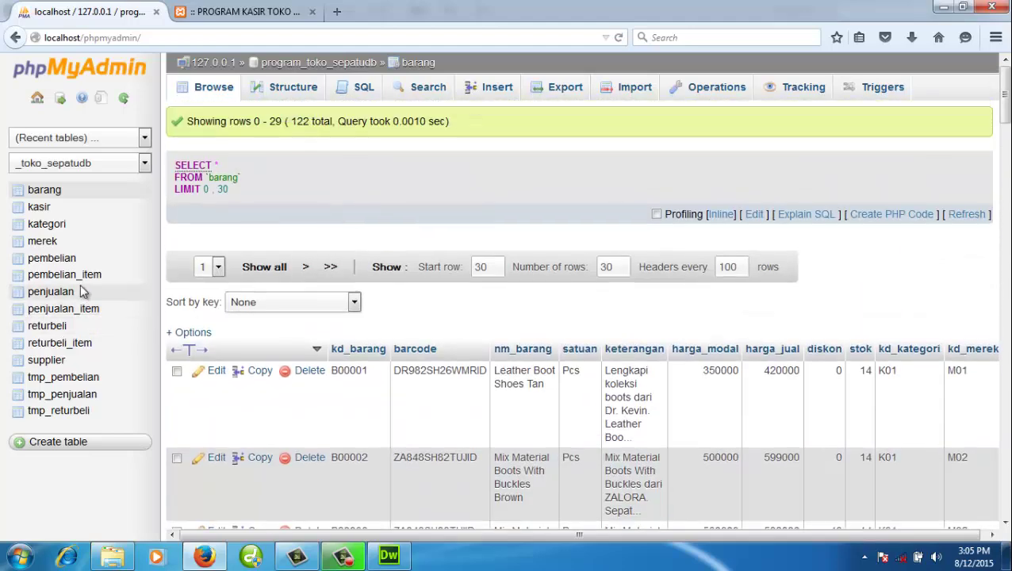
left_click(58, 361)
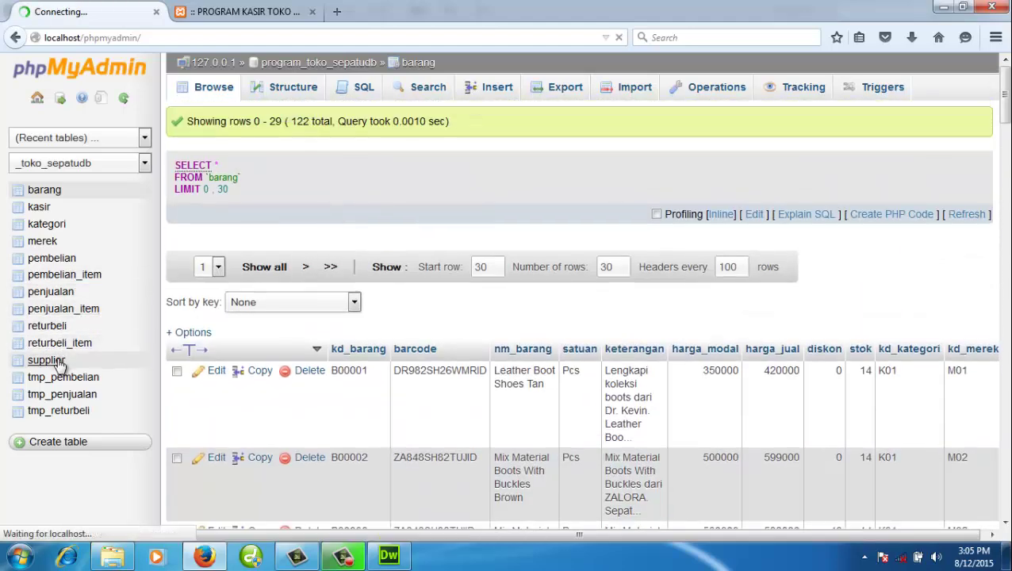
left_click(69, 263)
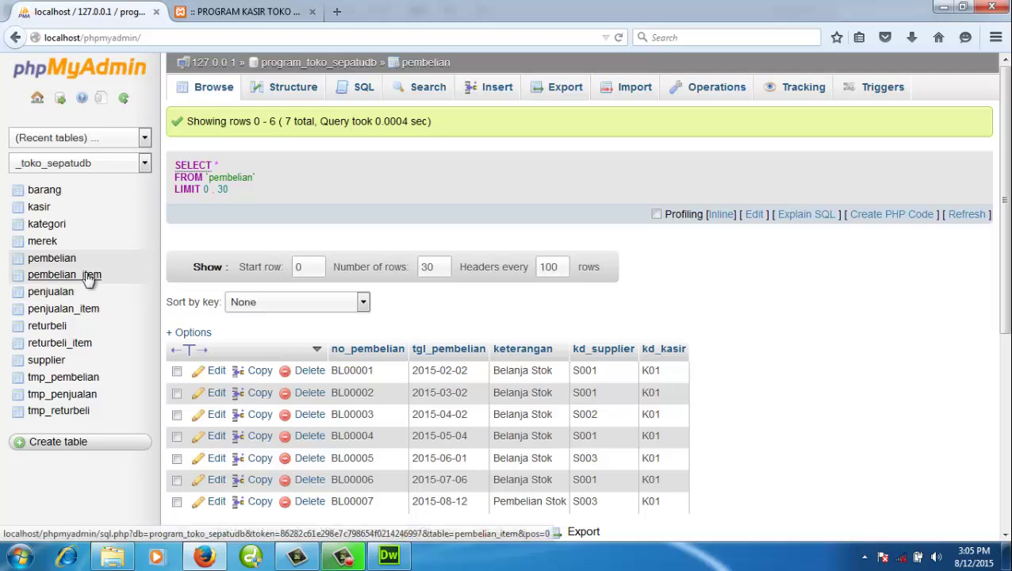
left_click(90, 277)
left_click(56, 293)
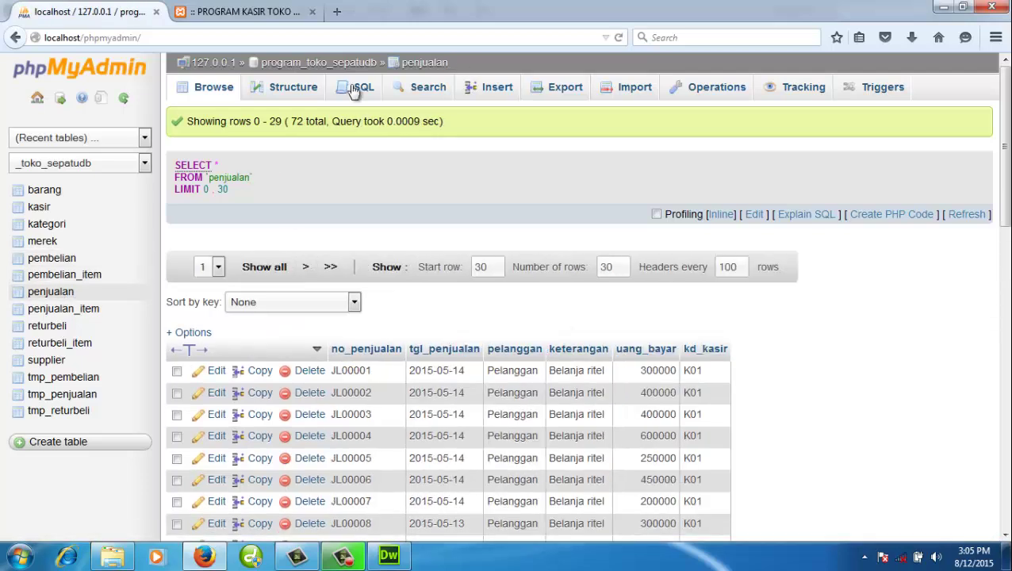
left_click(339, 61)
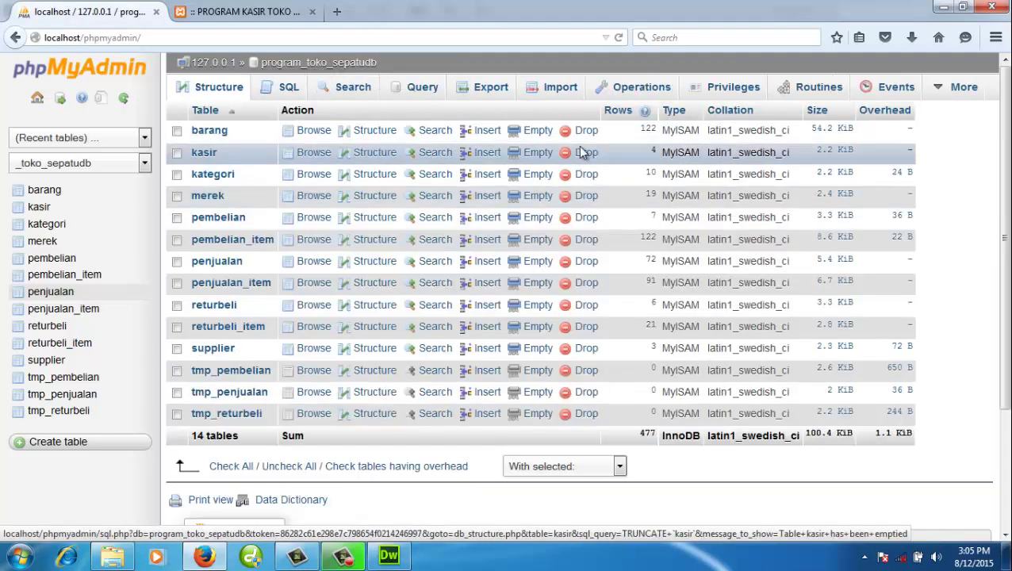
left_click(491, 89)
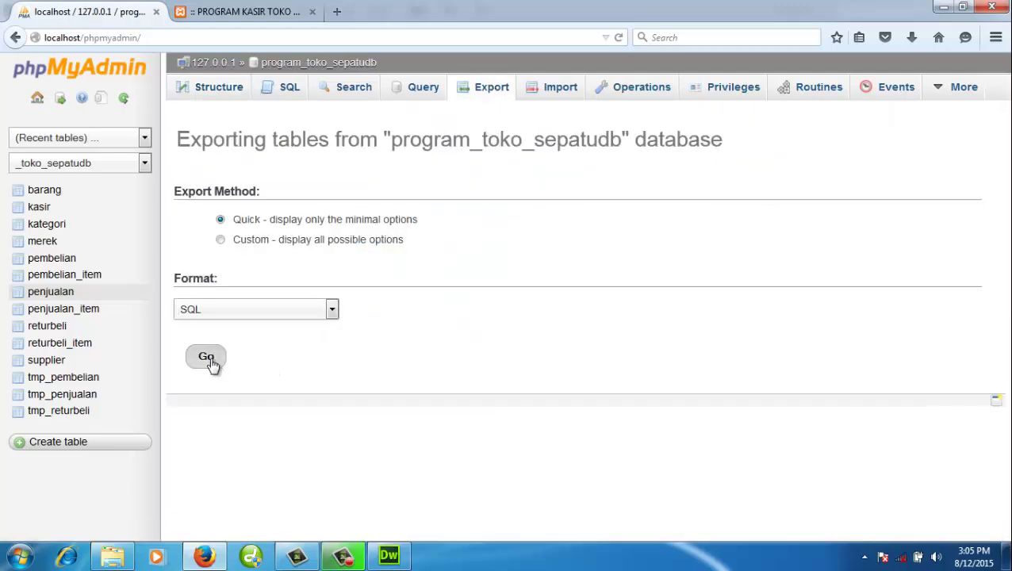
- Run a quick SQL export of program_toko_sepatudb and browse the save dialog to htdocs
left_click(206, 357)
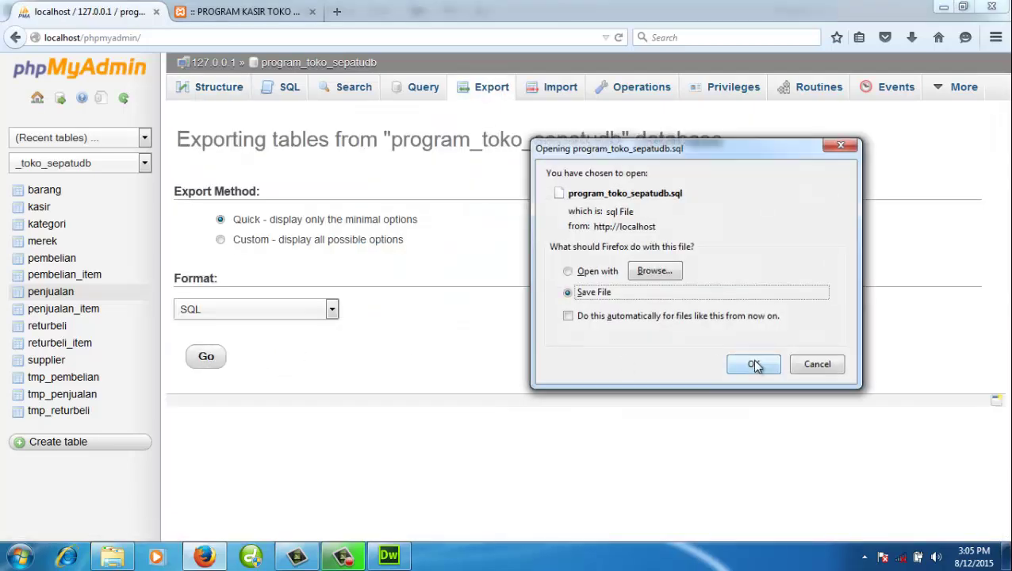
left_click(754, 364)
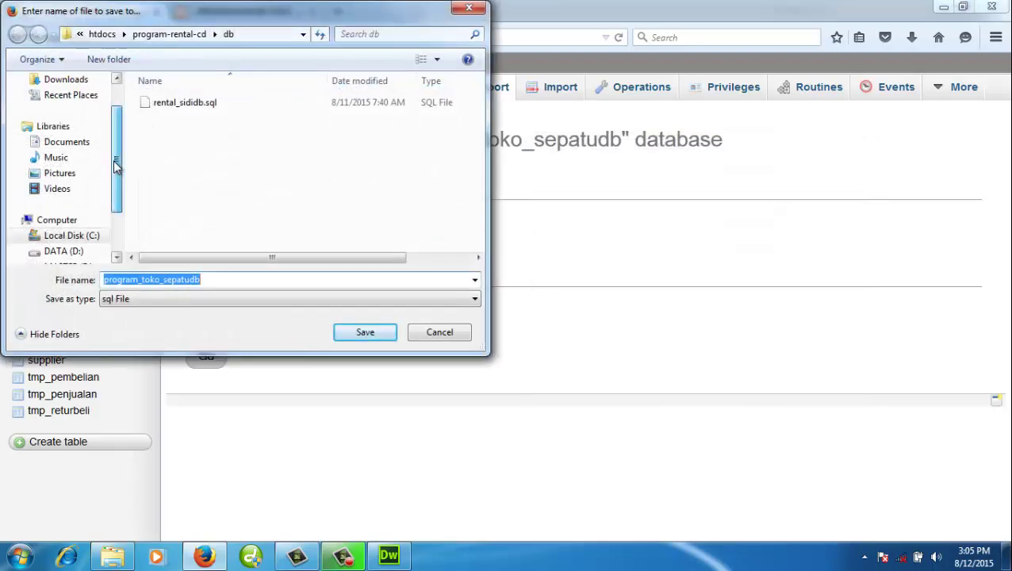
left_click_drag(116, 165, 115, 172)
left_click(109, 35)
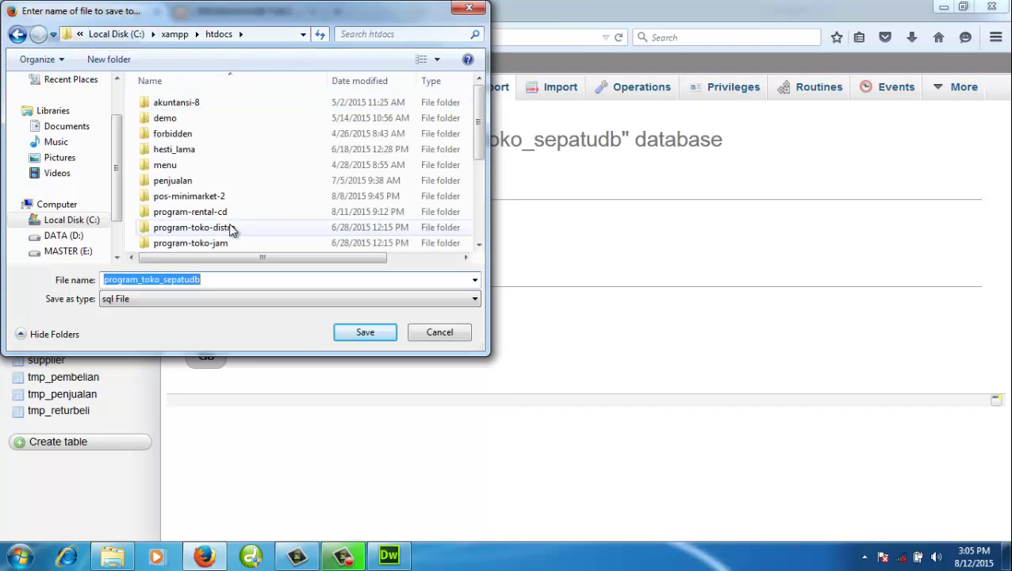
left_click_drag(490, 180, 482, 181)
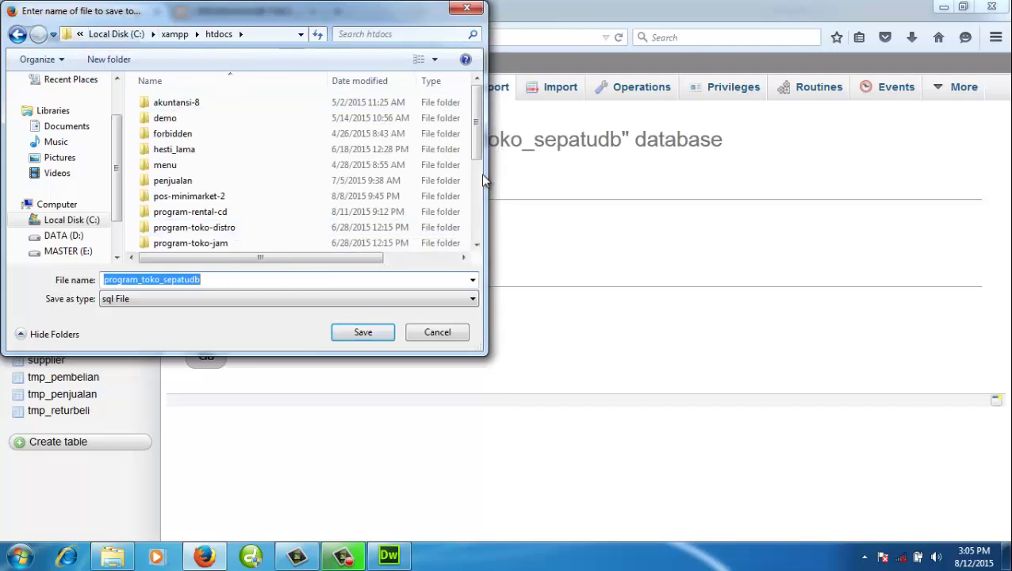
scroll(373, 147, "down", 3)
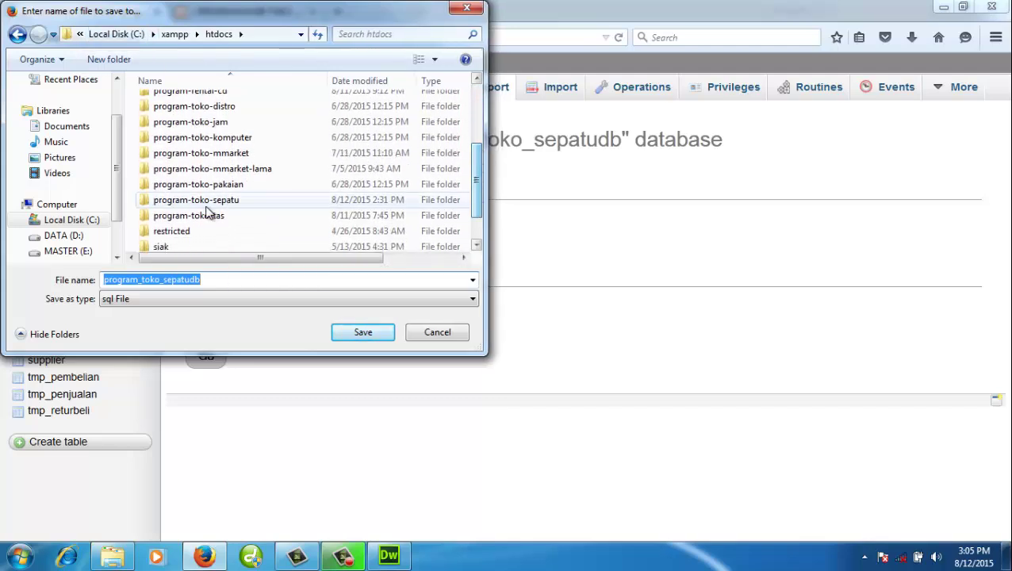
- Save it as program_toko_sepatudb.sql in program-toko-sepatu\db, replacing the existing file
left_click(208, 206)
double_click(207, 207)
double_click(163, 121)
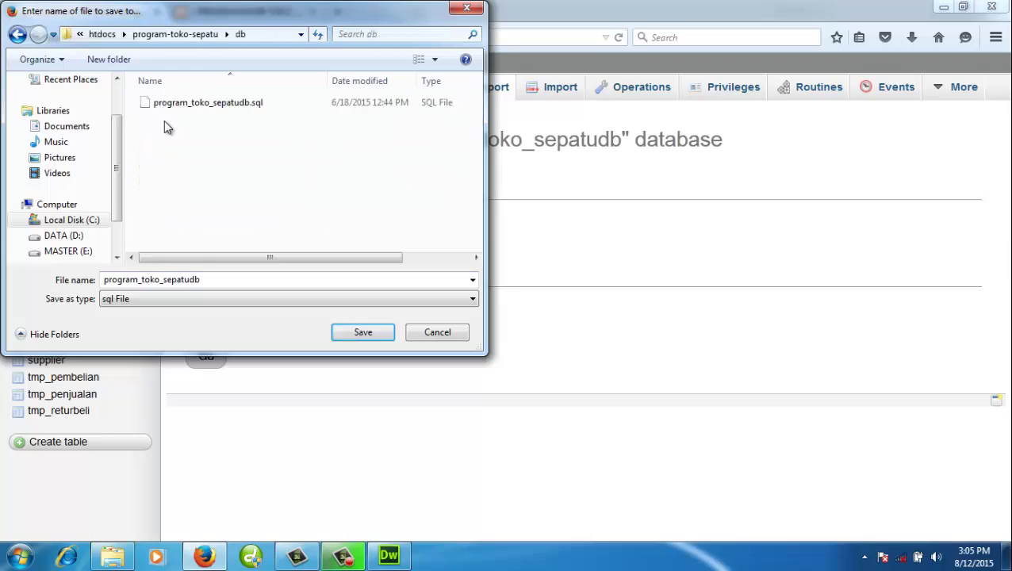
left_click(373, 332)
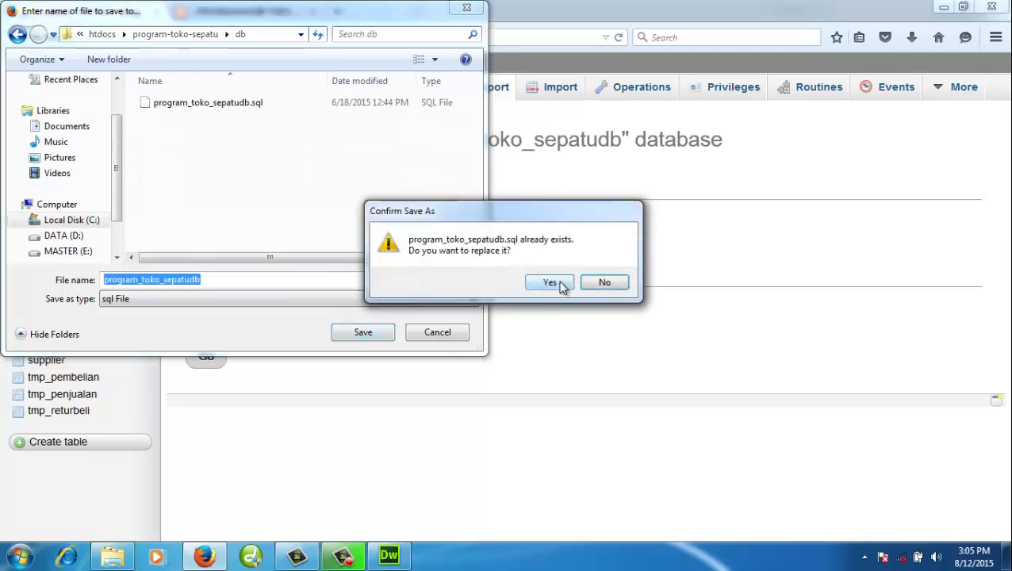
left_click(559, 284)
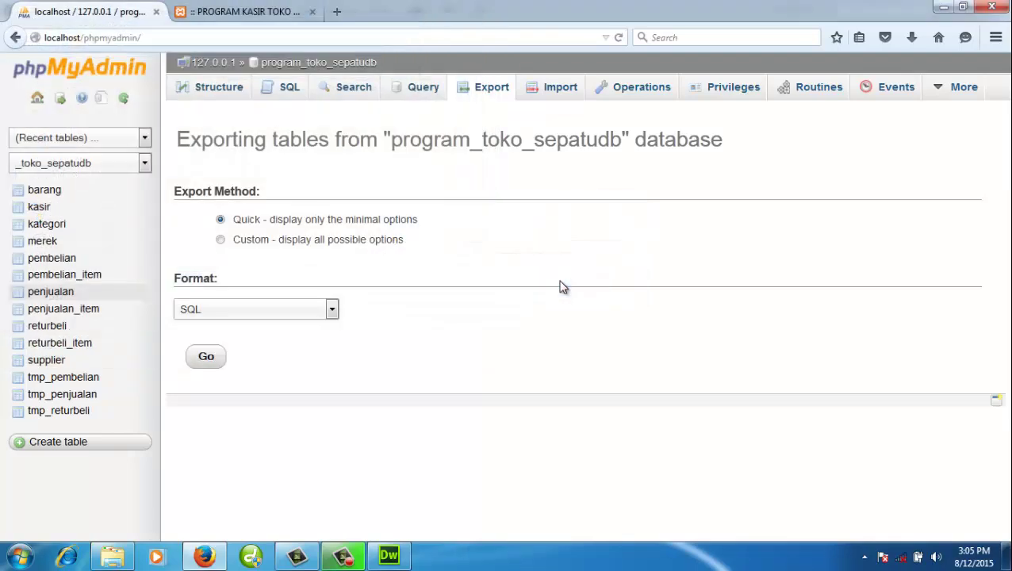
left_click(127, 557)
- Go up to the program-toko-sepatu folder and scroll through its db subfolder and PHP scripts
left_click(349, 30)
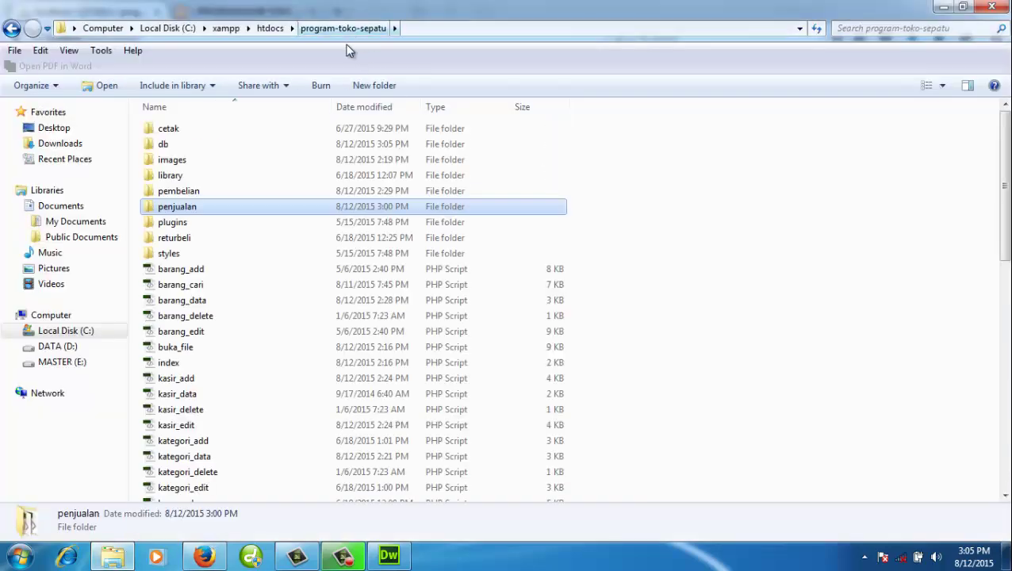
scroll(269, 238, "down", 10)
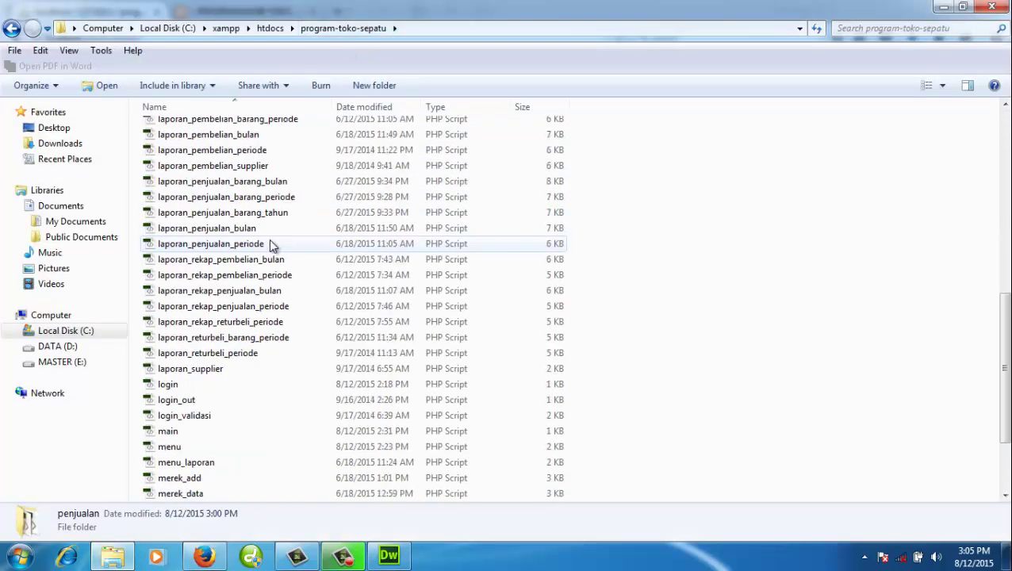
scroll(302, 307, "up", 10)
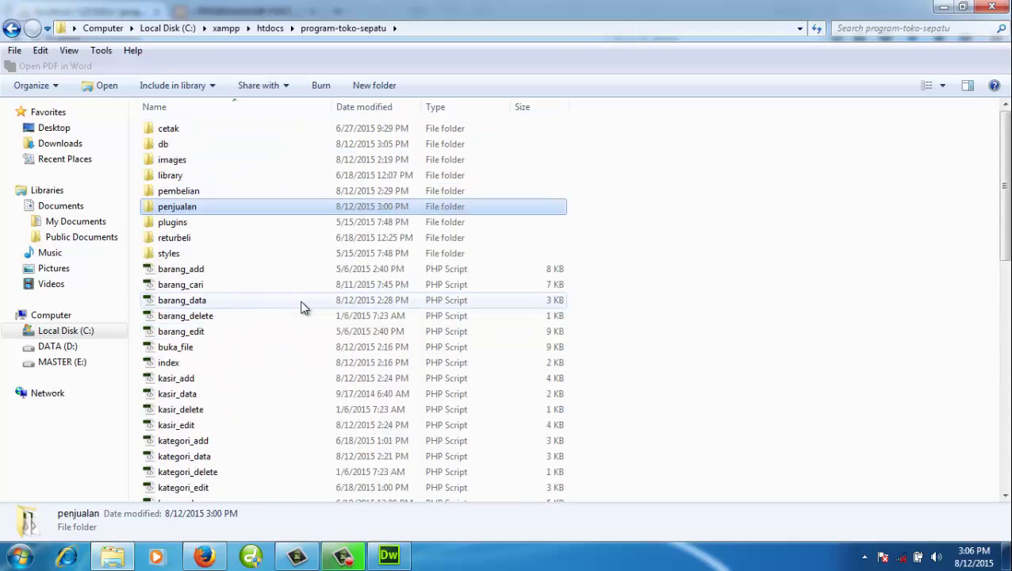
scroll(258, 300, "down", 2)
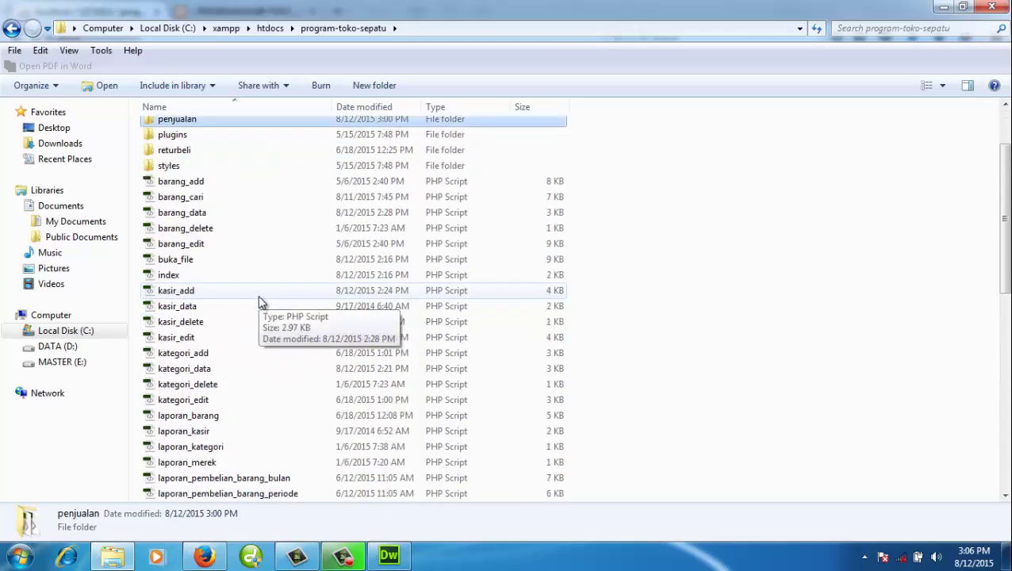
scroll(246, 309, "down", 3)
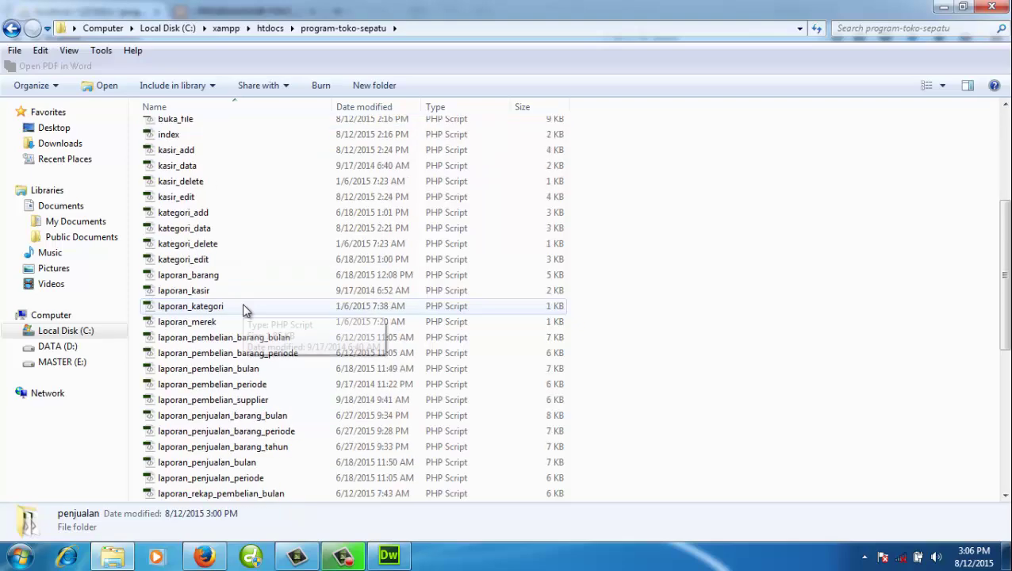
scroll(248, 309, "down", 2)
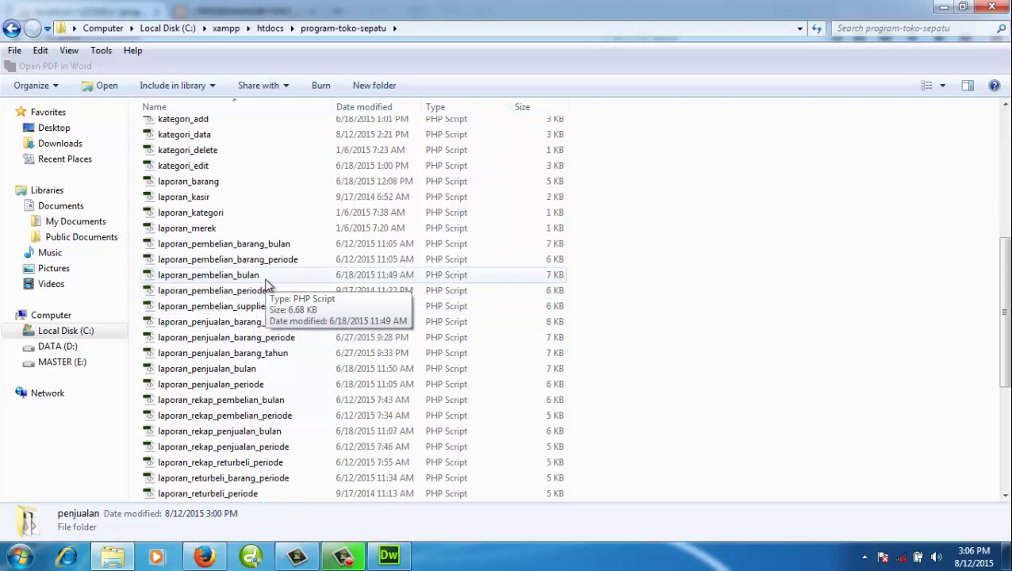
scroll(265, 285, "down", 3)
scroll(261, 285, "up", 8)
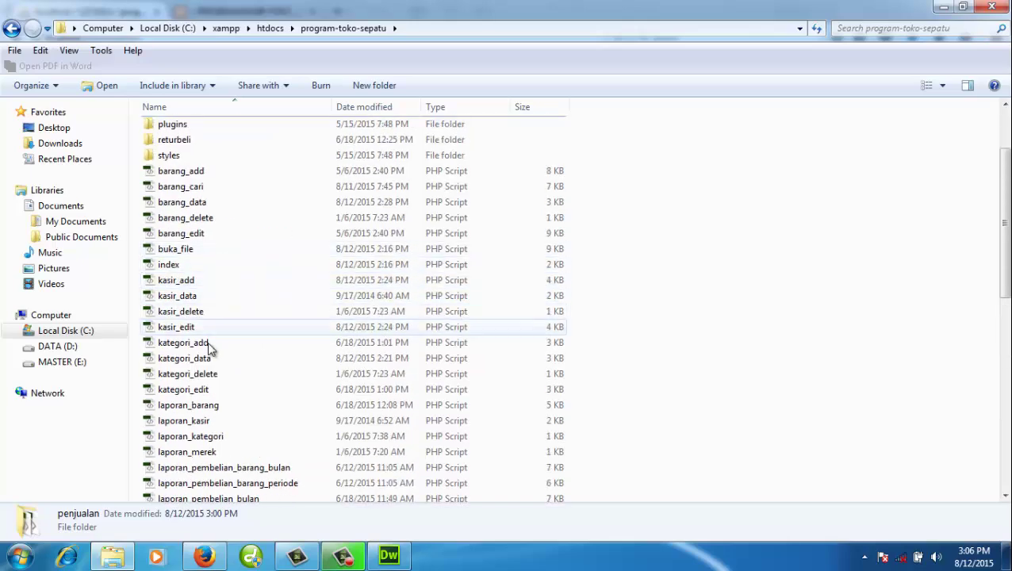
- Open the kategori_data.php script in the Dreamweaver editor
left_click(200, 361)
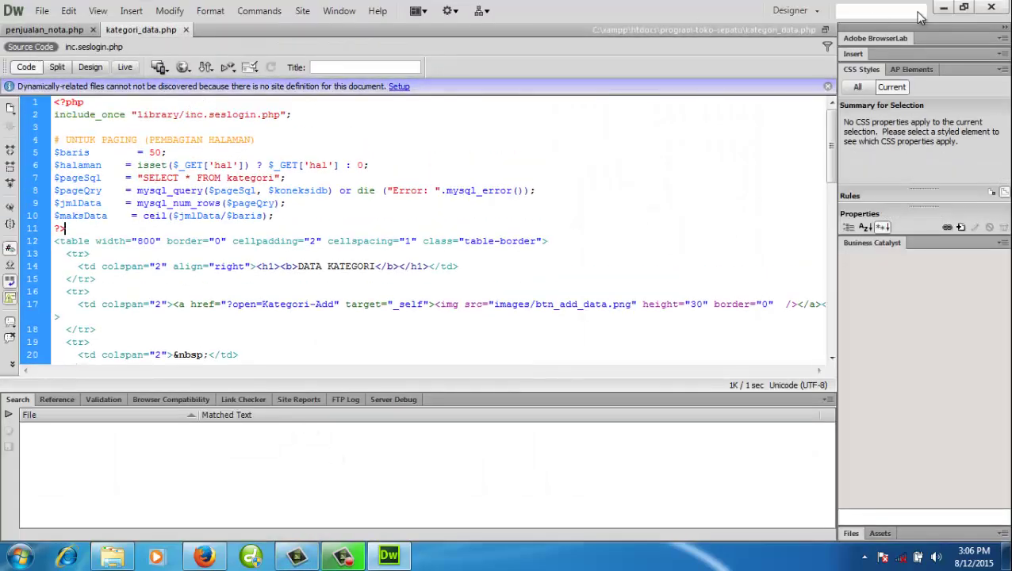
left_click(20, 15)
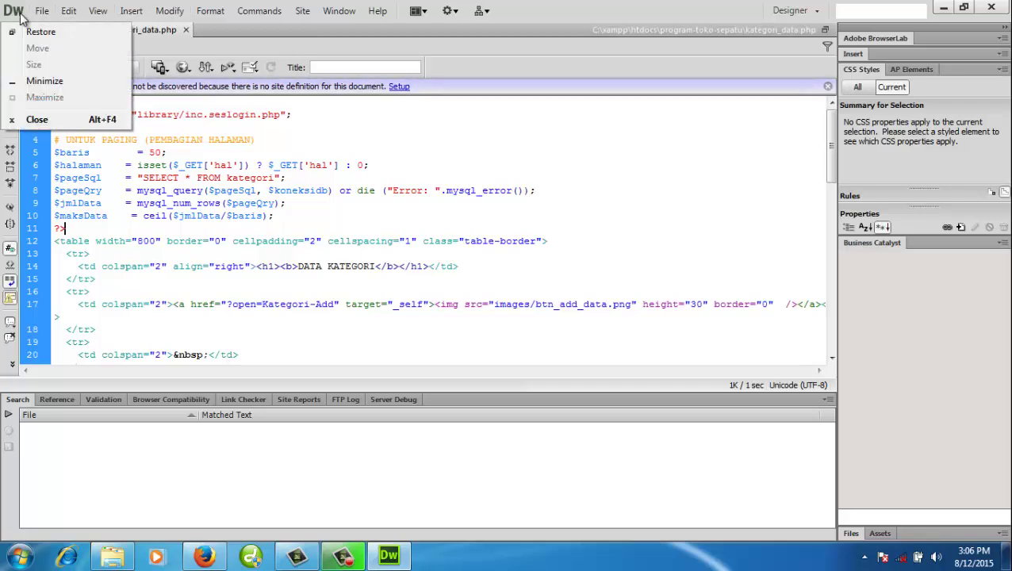
left_click(21, 15)
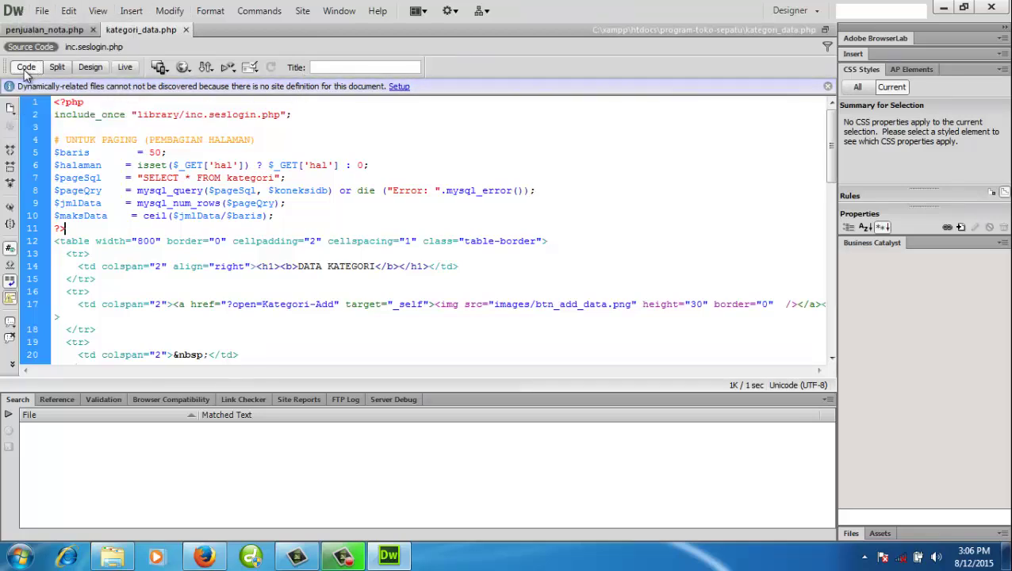
- Highlight the paging block on lines 4–10 and the record-listing code below it
left_click(175, 165)
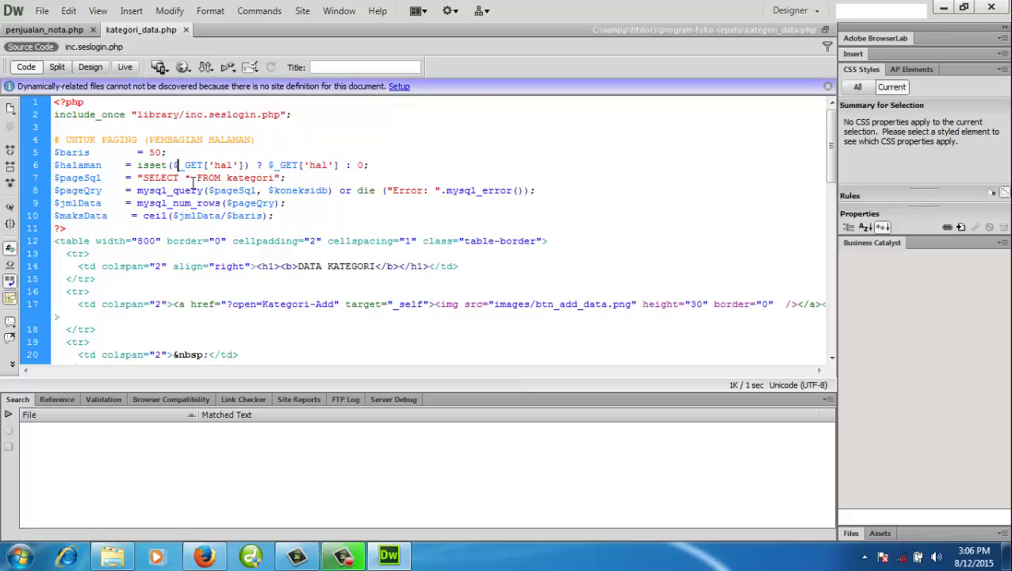
scroll(193, 183, "down", 7)
scroll(199, 188, "up", 7)
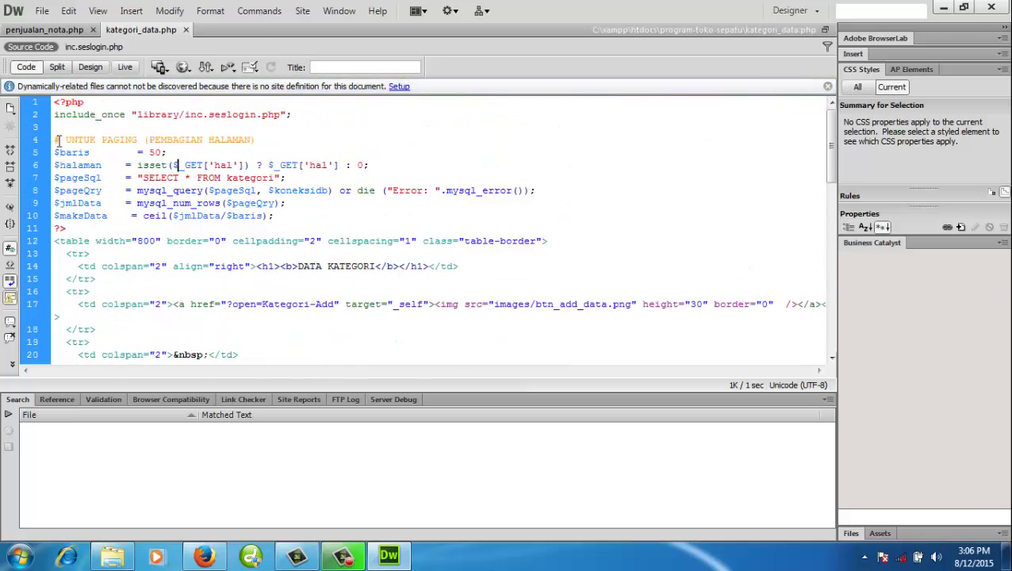
left_click_drag(58, 140, 287, 214)
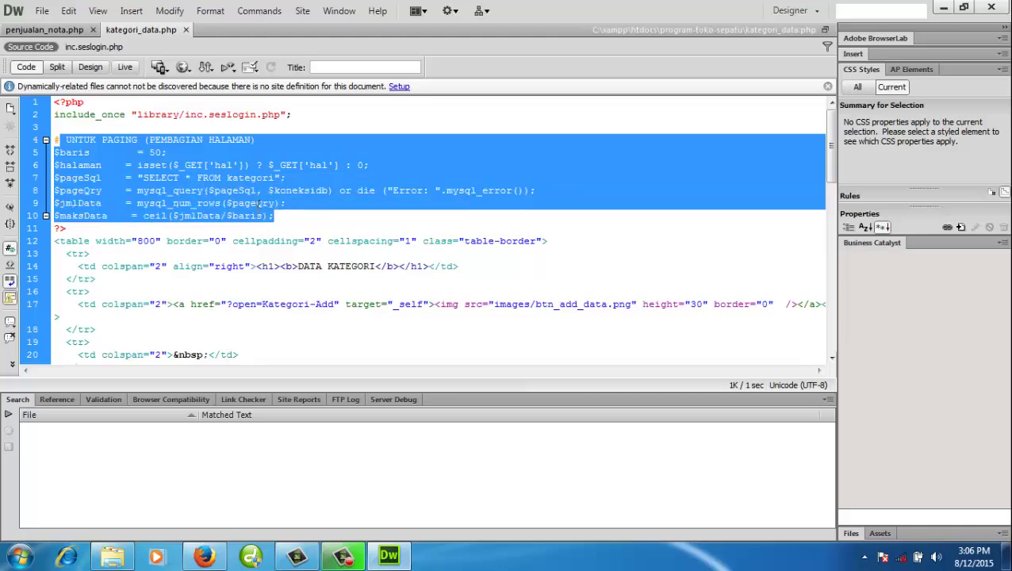
scroll(260, 204, "down", 7)
left_click_drag(93, 229, 287, 291)
scroll(293, 295, "down", 3)
left_click(290, 250)
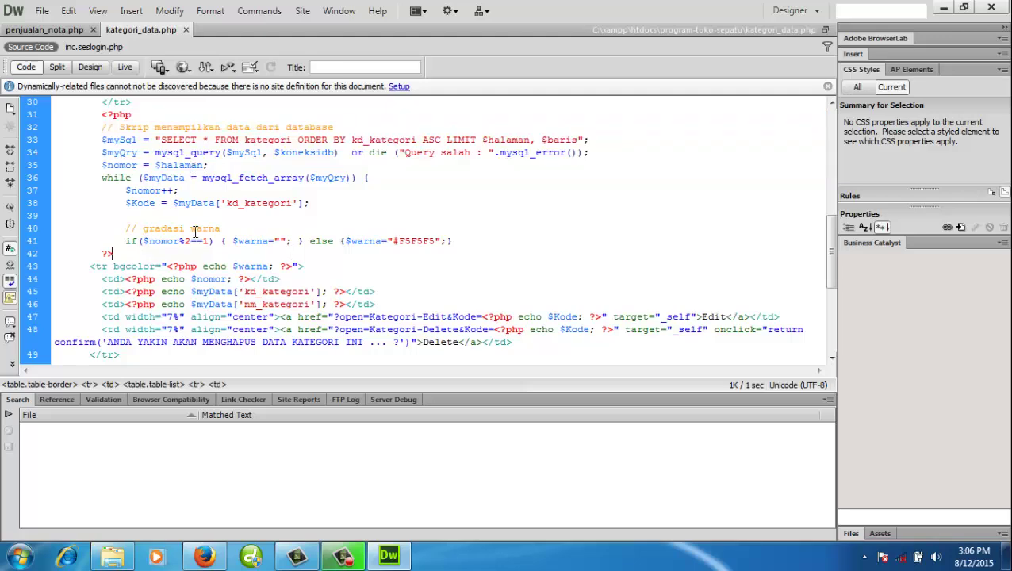
left_click(90, 67)
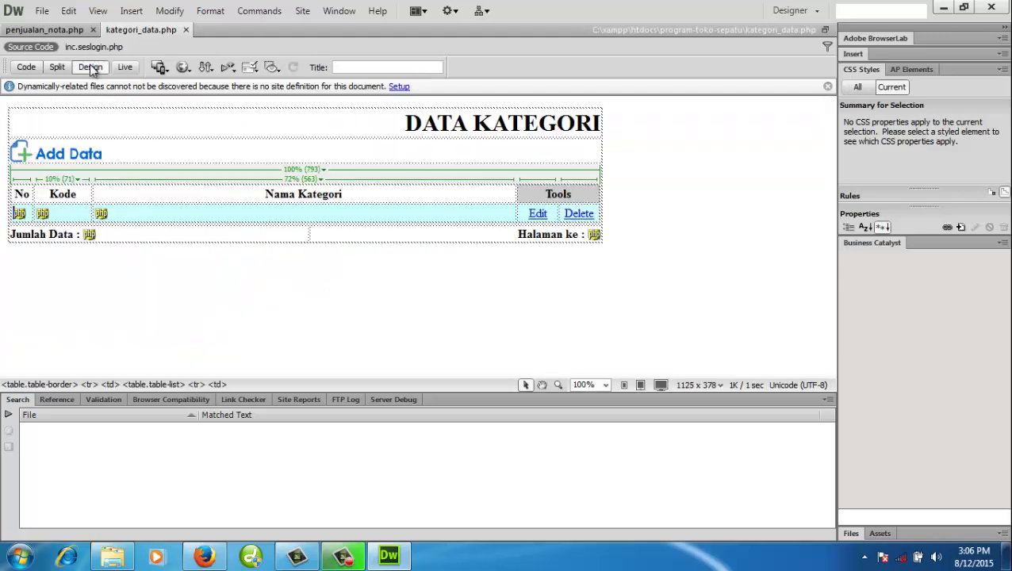
left_click(359, 306)
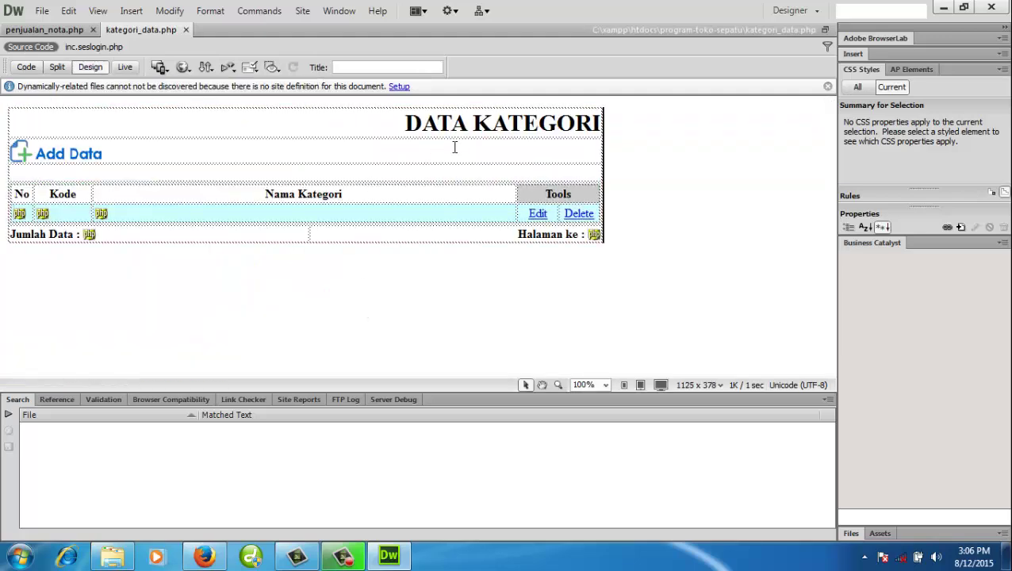
double_click(596, 125)
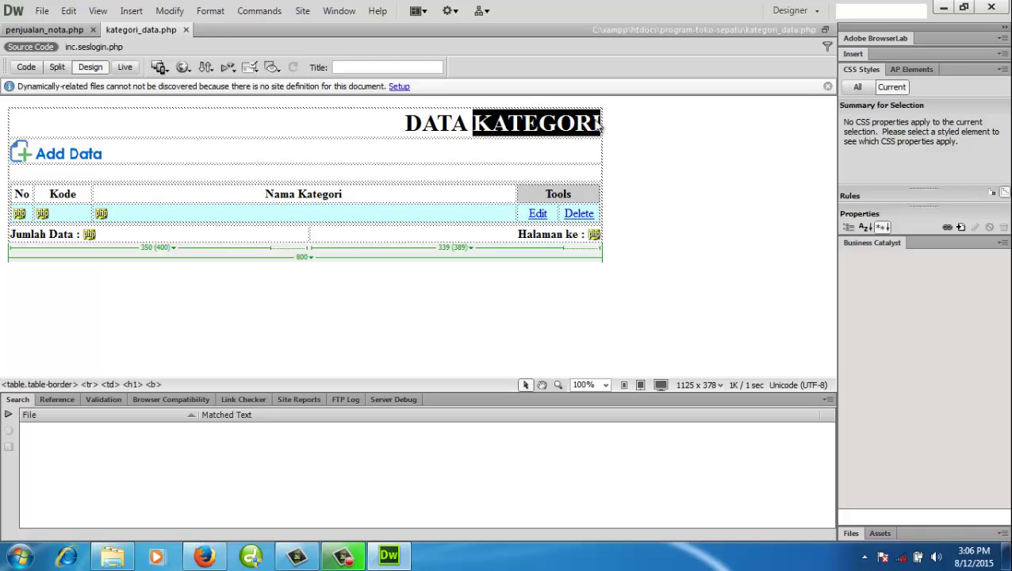
left_click(597, 119)
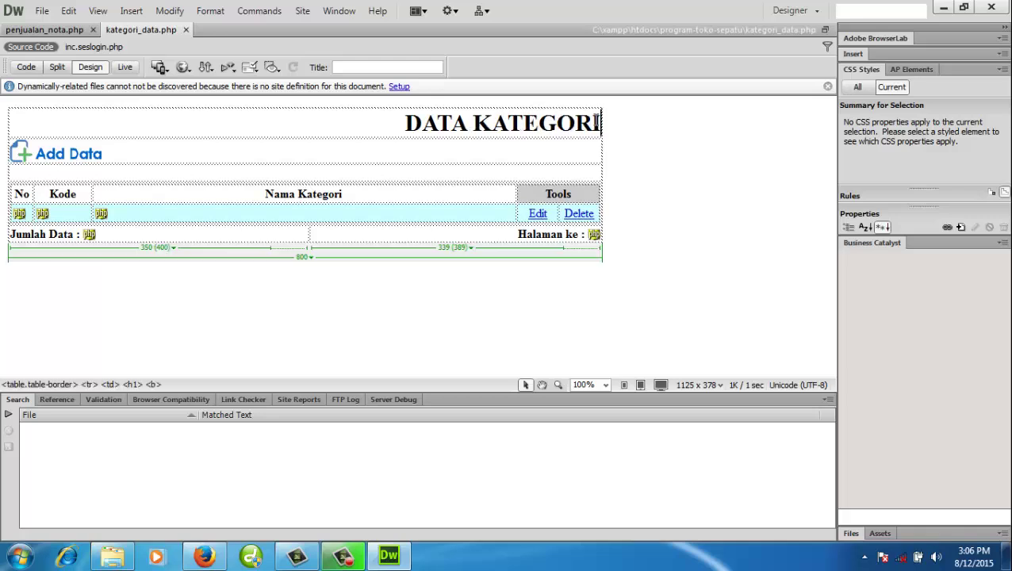
type("BARANG")
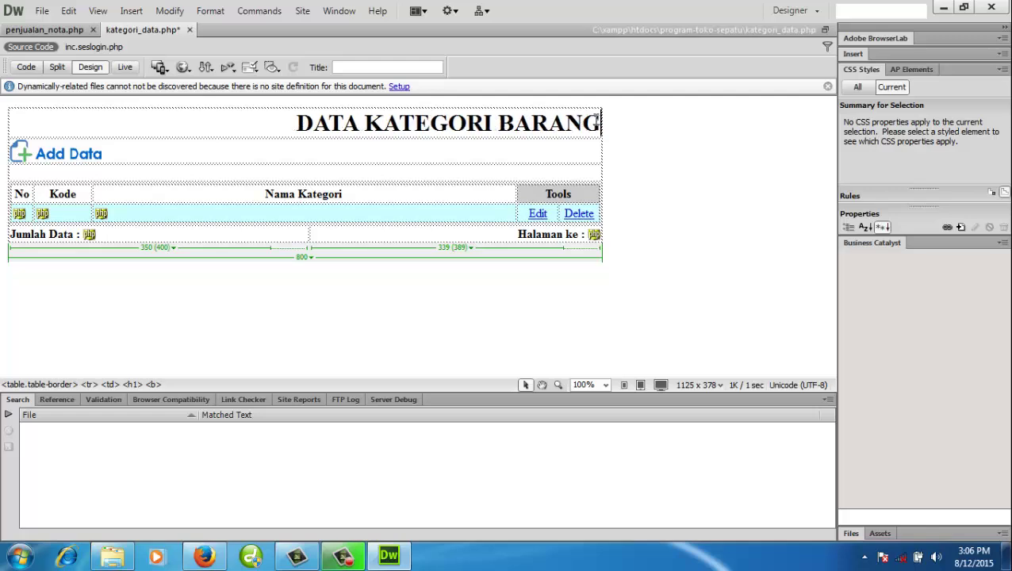
key("BackSpace")
key("BackSpace")
key("BackSpace")
key("BackSpace")
key("BackSpace")
key("BackSpace")
key("BackSpace")
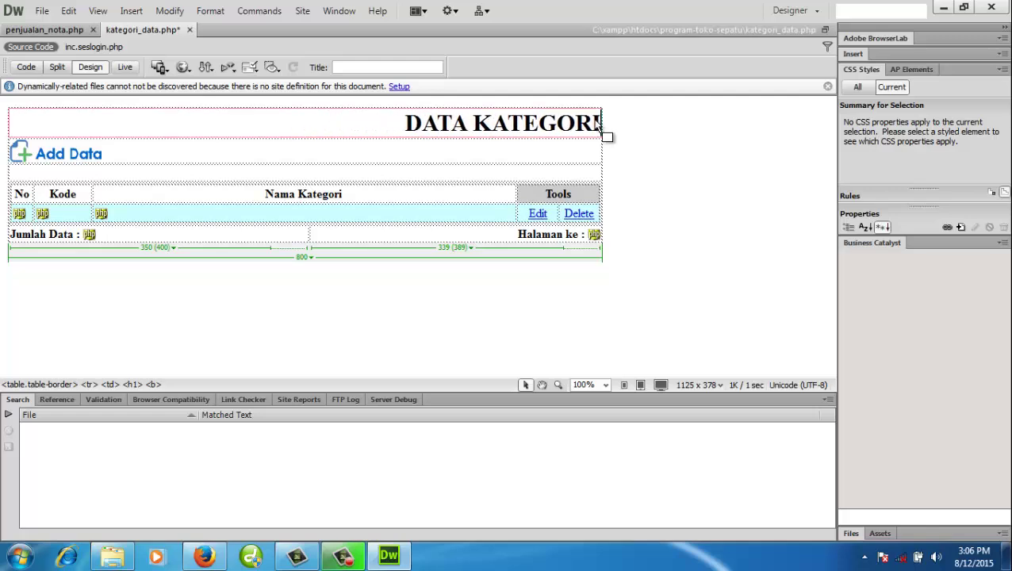
key("ctrl+s")
left_click(26, 67)
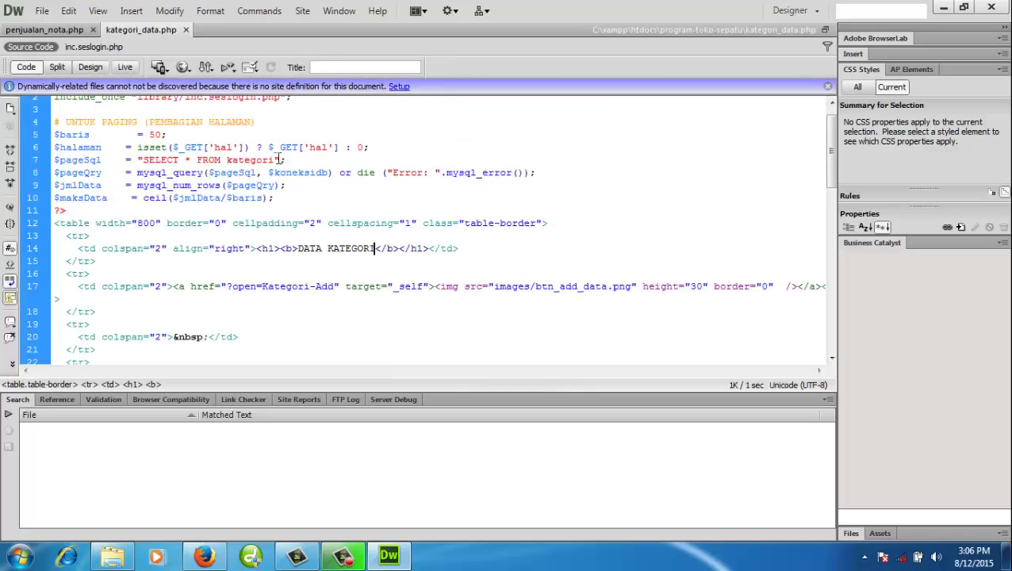
left_click(294, 198)
scroll(297, 208, "up", 1)
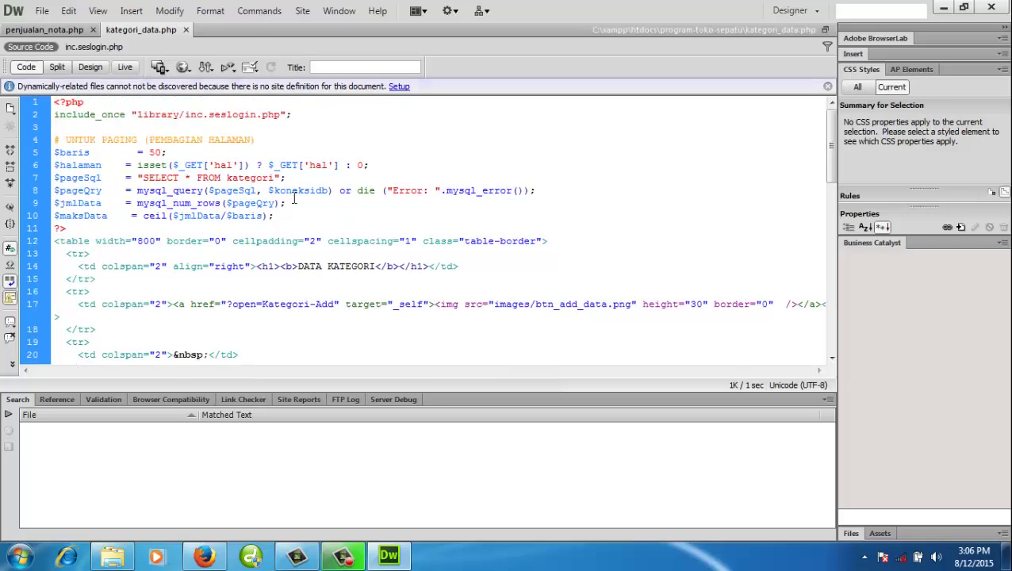
left_click_drag(299, 215, 54, 140)
left_click(90, 67)
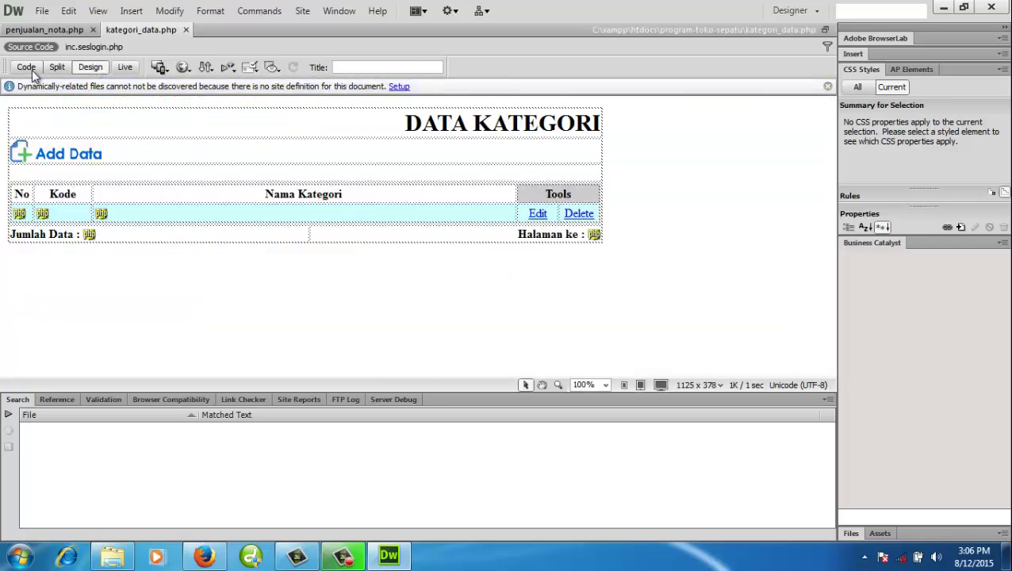
- In Code view, highlight the PHP tags, row-number echo and td tag around lines 31–44
left_click(30, 68)
scroll(184, 238, "down", 7)
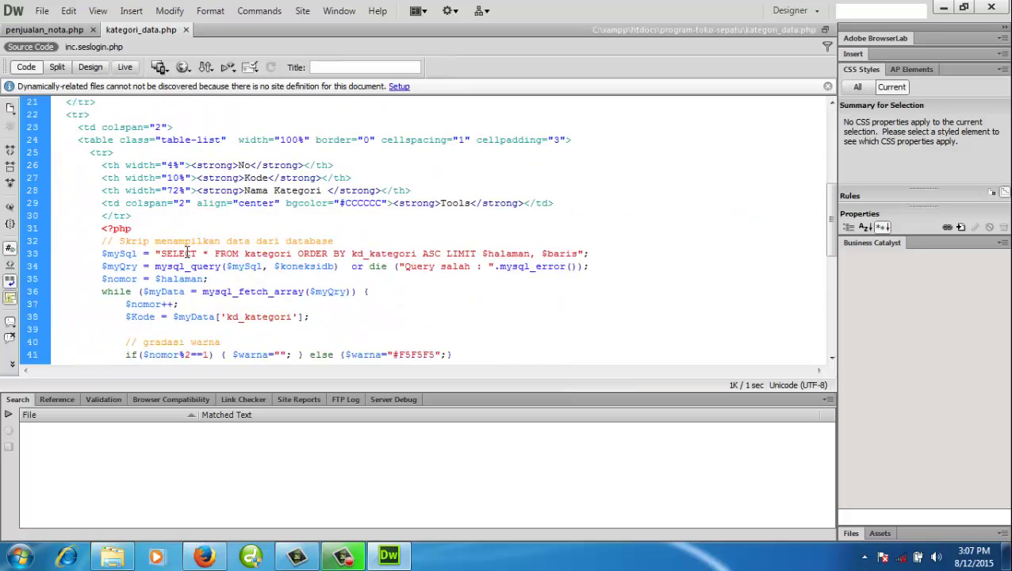
left_click_drag(102, 230, 131, 230)
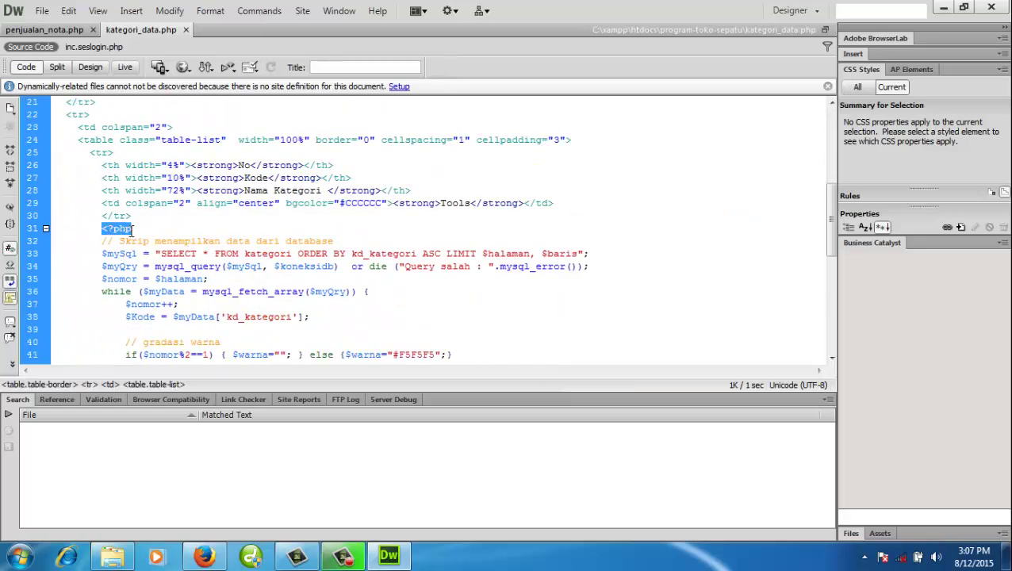
scroll(147, 248, "down", 2)
left_click_drag(102, 291, 148, 317)
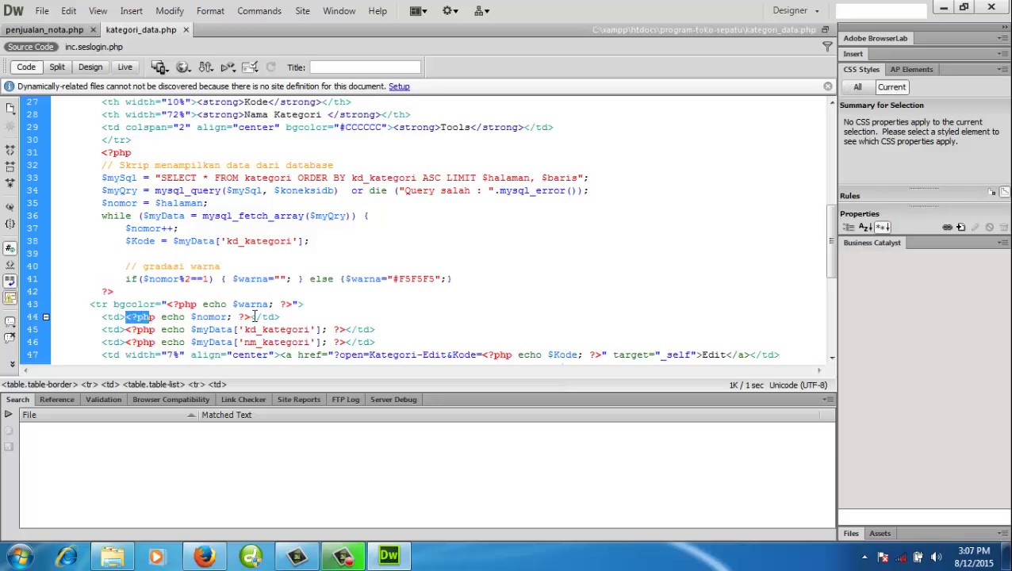
left_click_drag(252, 316, 252, 320)
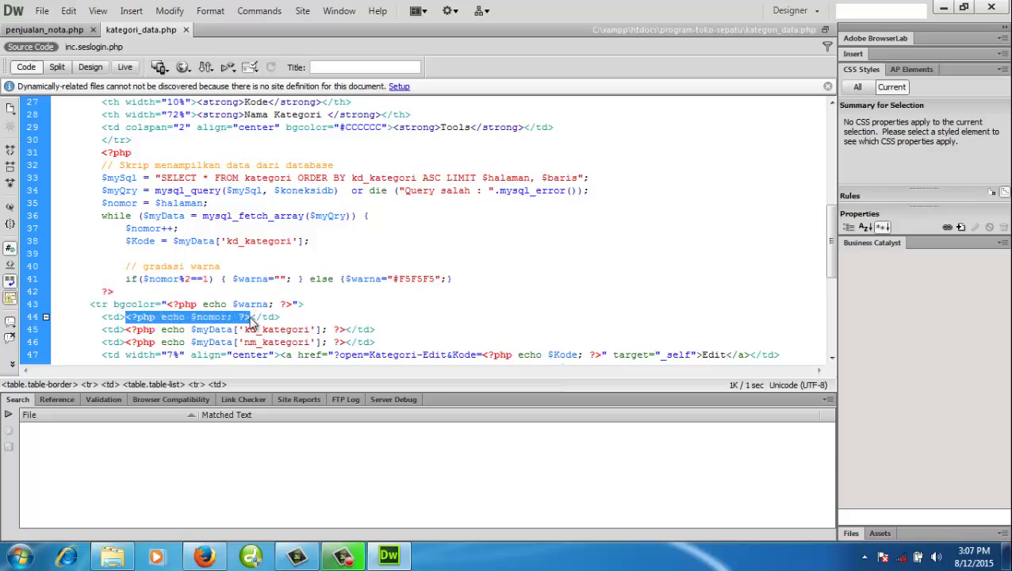
left_click(123, 329)
left_click_drag(96, 318, 121, 320)
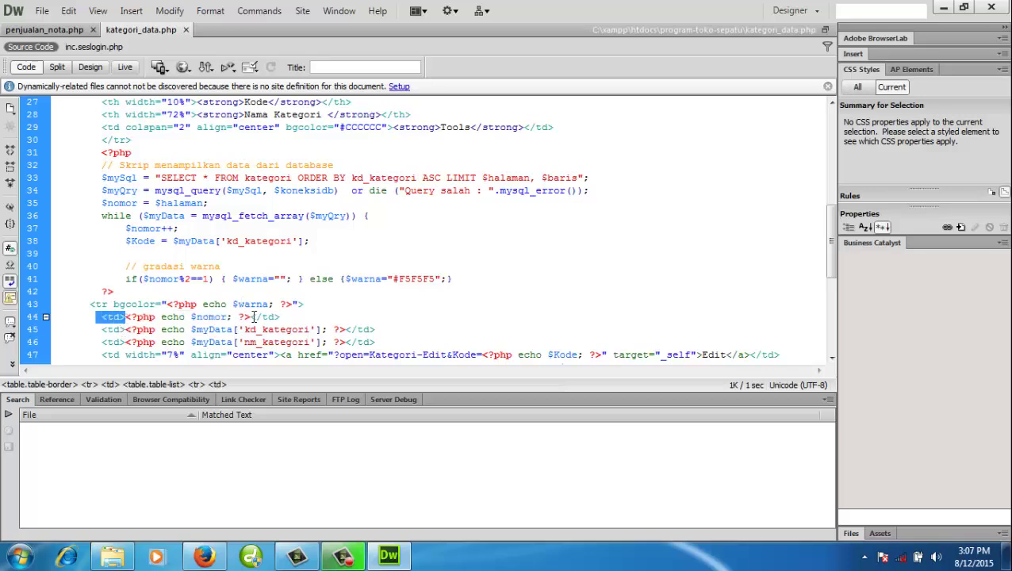
- Scroll back toward the top of kategori_data.php, placing the cursor on lines 16 and 9
scroll(271, 304, "down", 3)
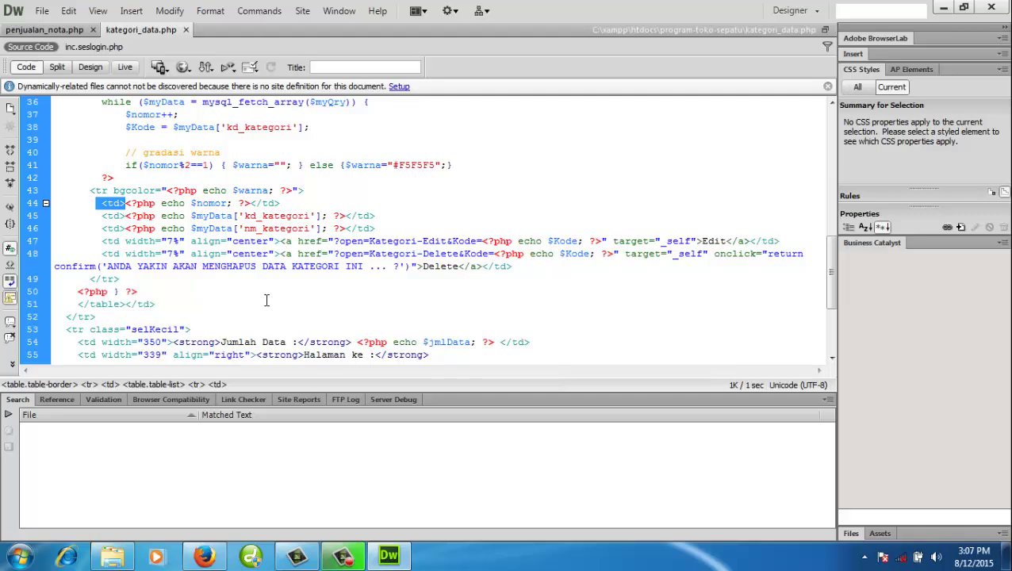
scroll(266, 299, "down", 2)
scroll(267, 300, "up", 9)
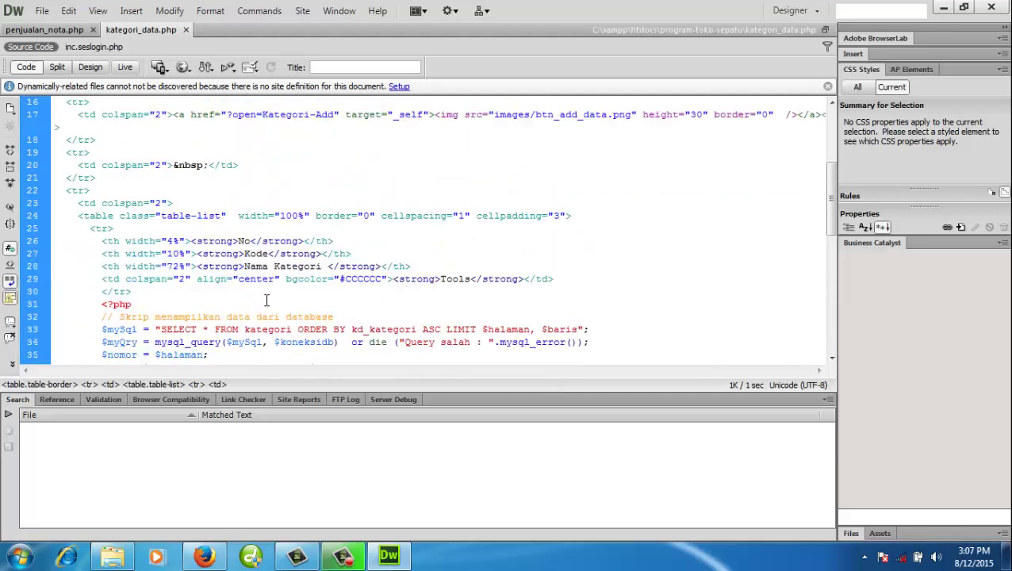
scroll(266, 300, "up", 1)
left_click(113, 191)
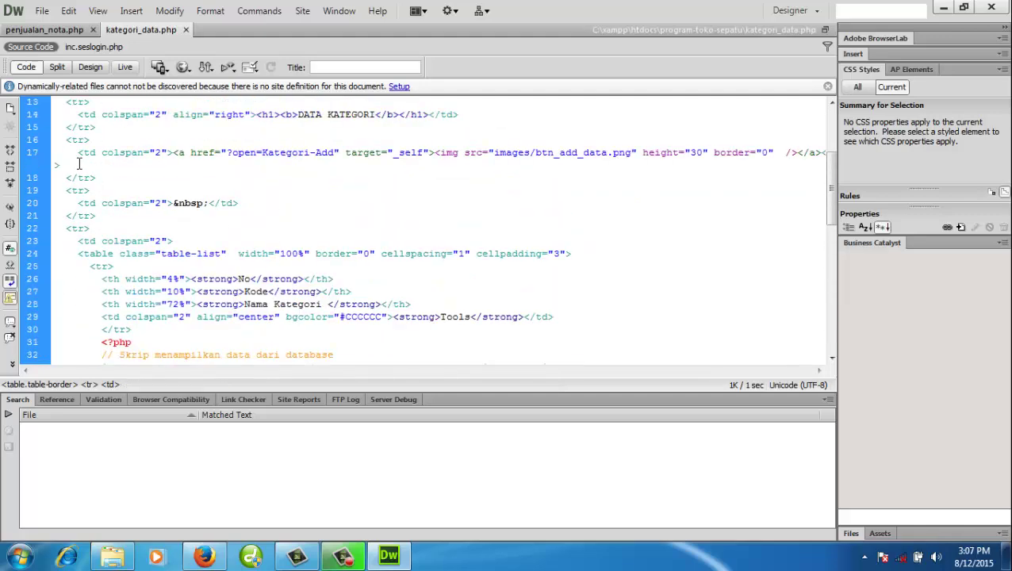
scroll(199, 170, "up", 2)
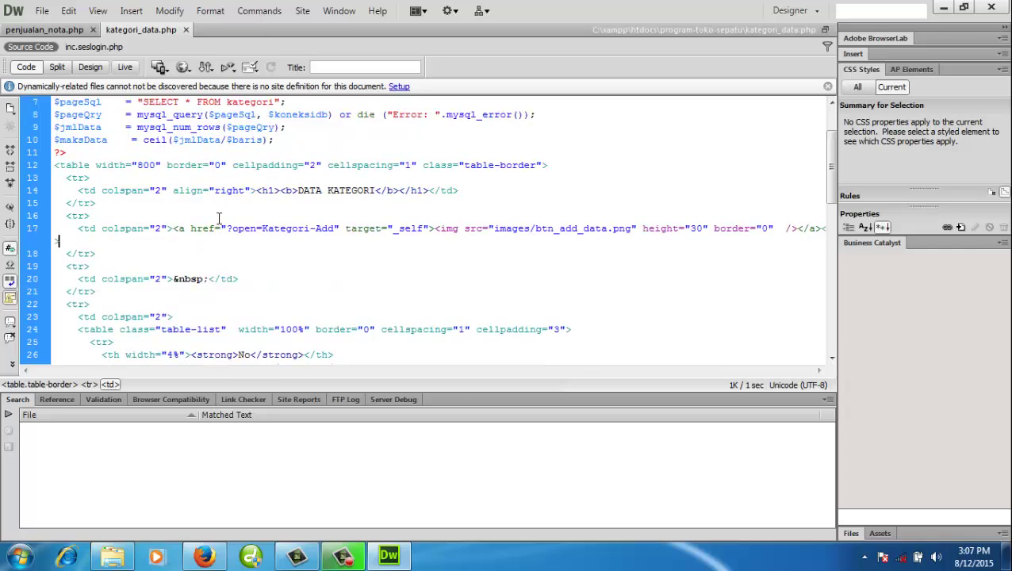
scroll(219, 212, "up", 2)
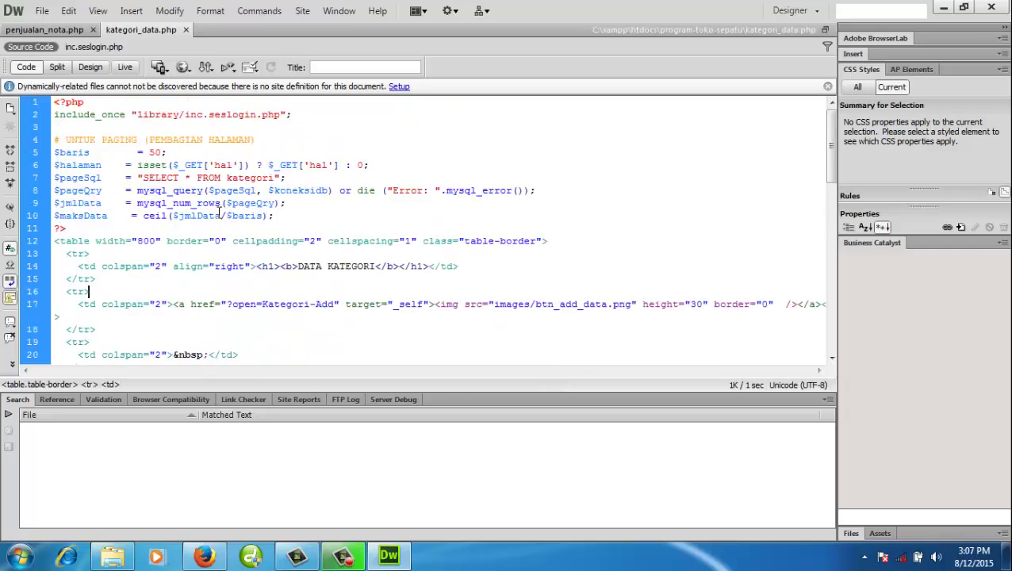
left_click(341, 203)
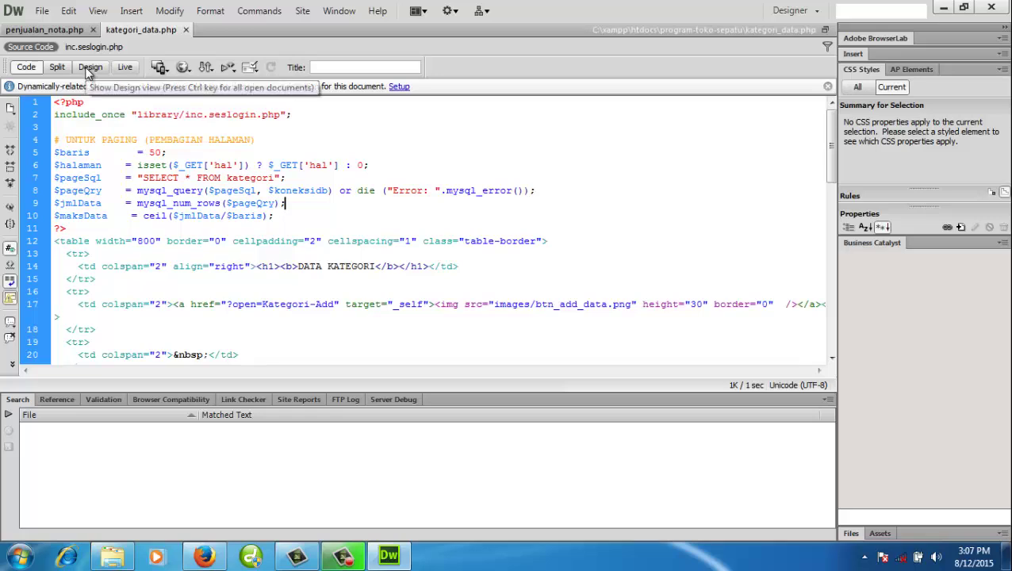
- Inspect the Jumlah Data and Halaman ke row in Design view, then close kategori_data.php
left_click(90, 69)
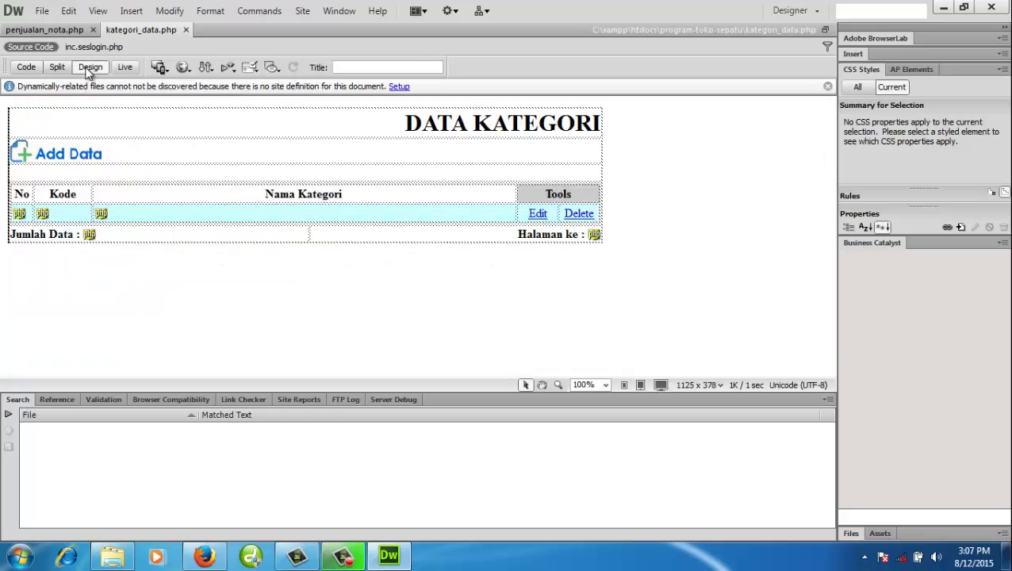
left_click(332, 234)
left_click(343, 314)
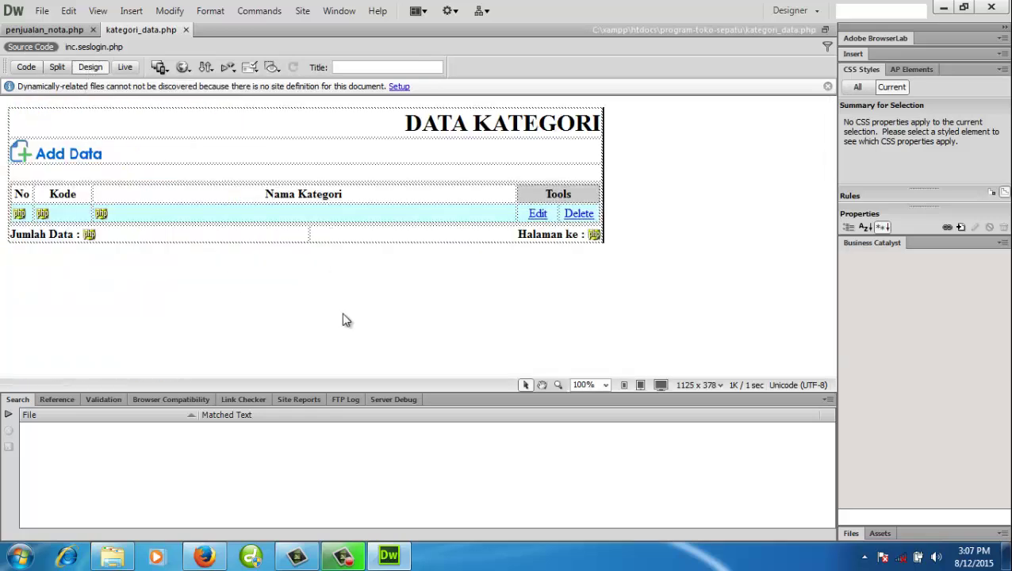
left_click(349, 235)
left_click(384, 293)
left_click(408, 233)
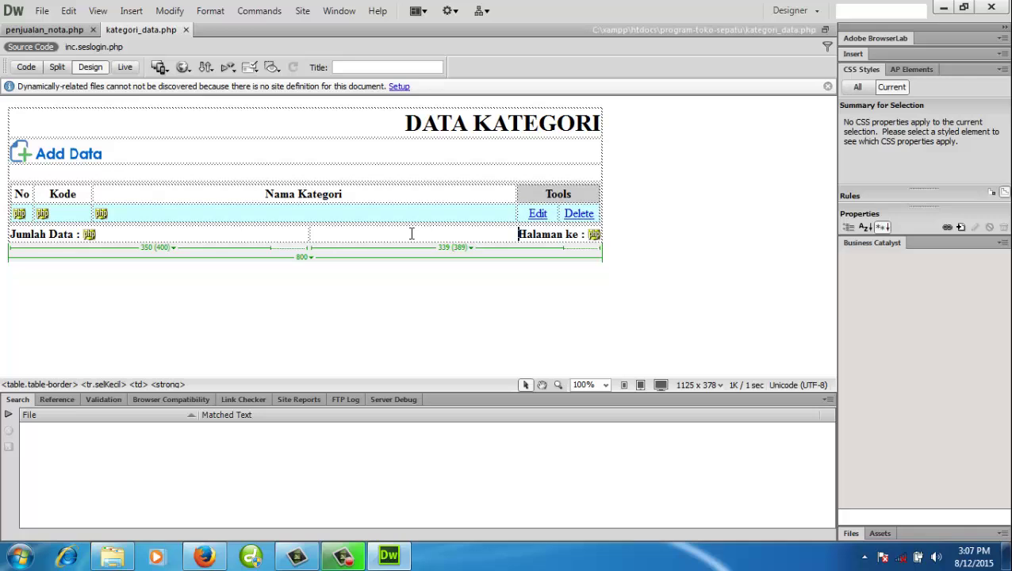
left_click(418, 292)
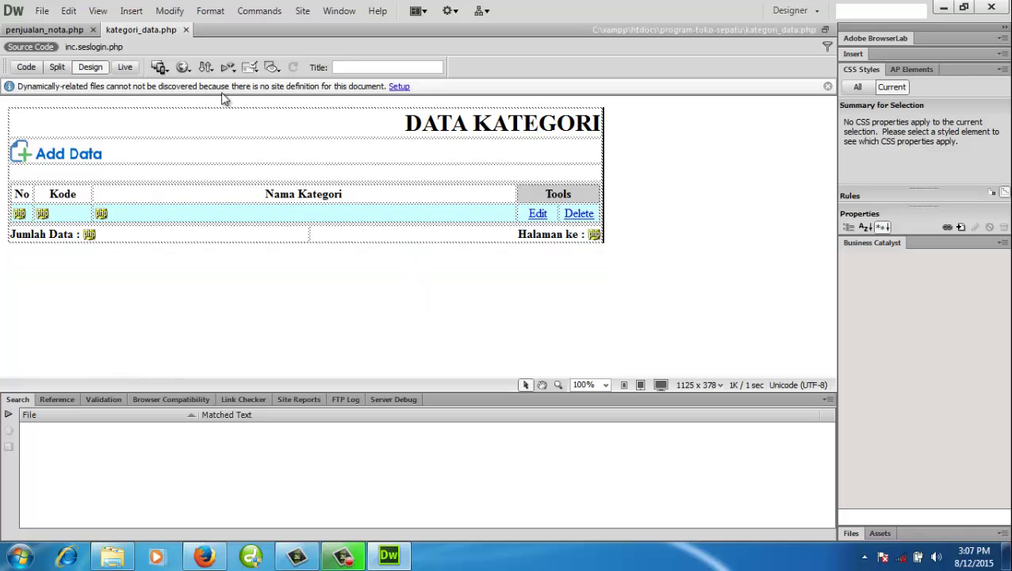
left_click(185, 29)
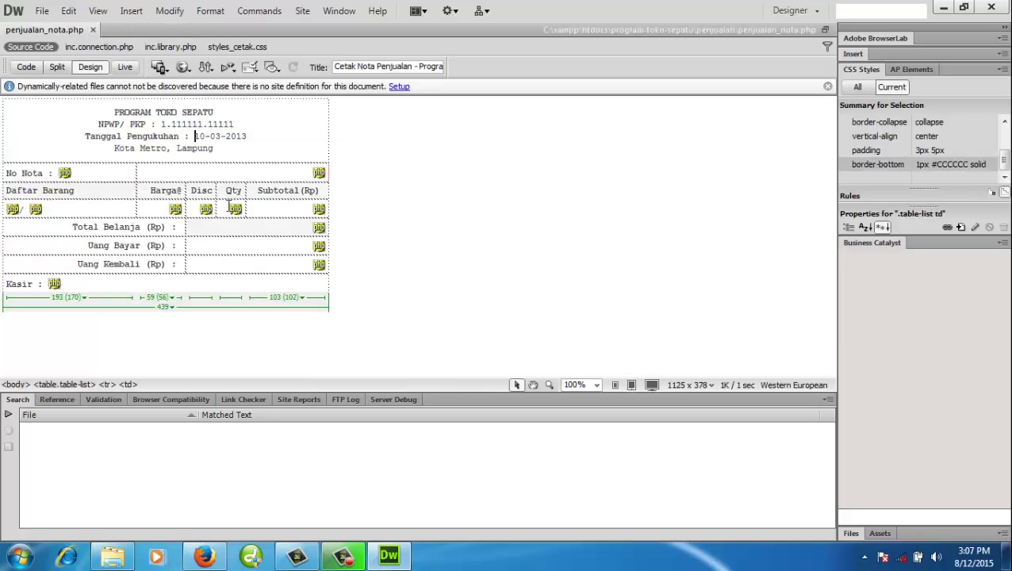
- Switch to the PROGRAM KASIR tab in Firefox and return to the app's home page
left_click(482, 228)
left_click(205, 558)
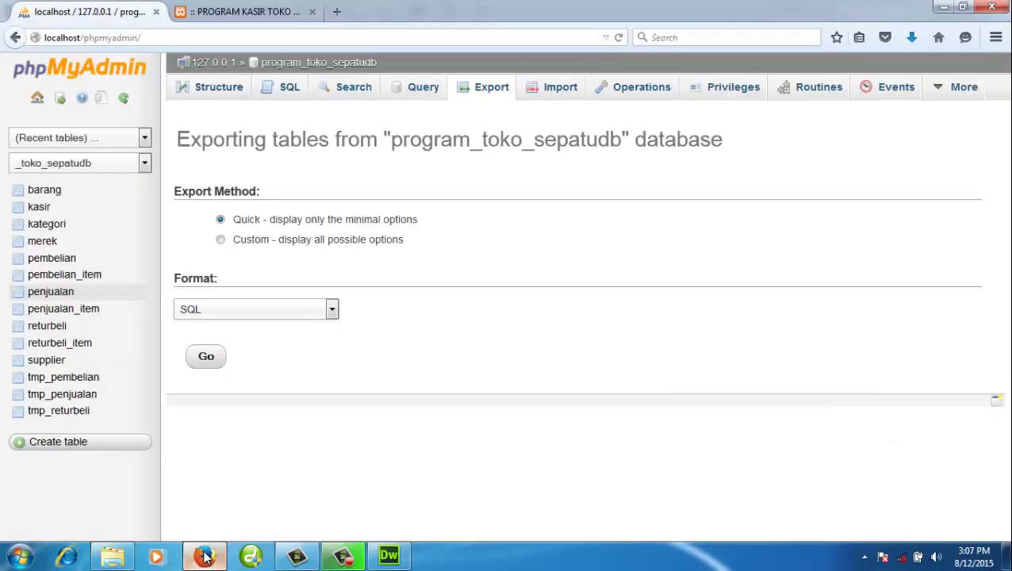
left_click(271, 11)
left_click(304, 89)
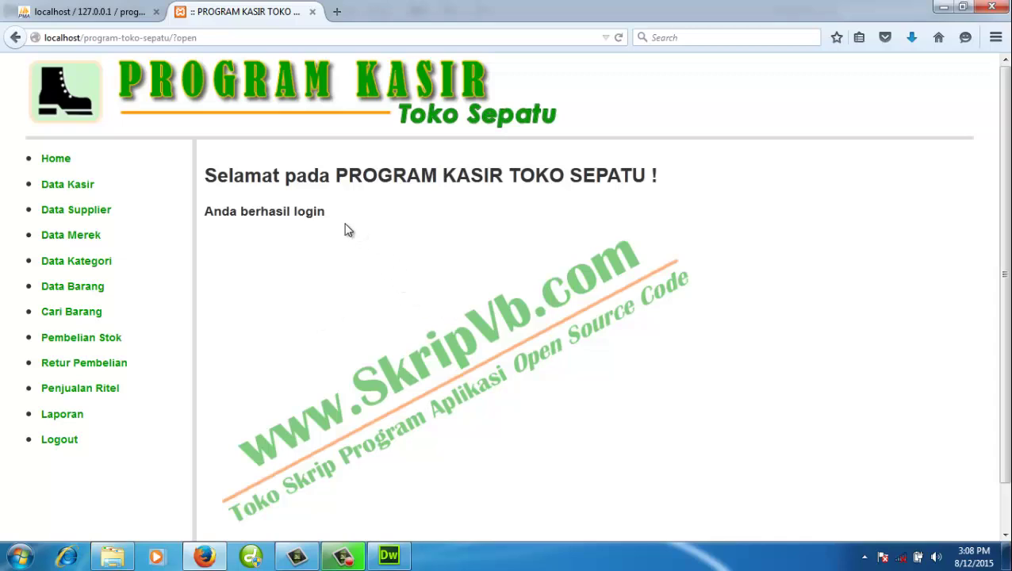
- Highlight the word 'login' in the successful-login welcome message
double_click(313, 214)
left_click(348, 230)
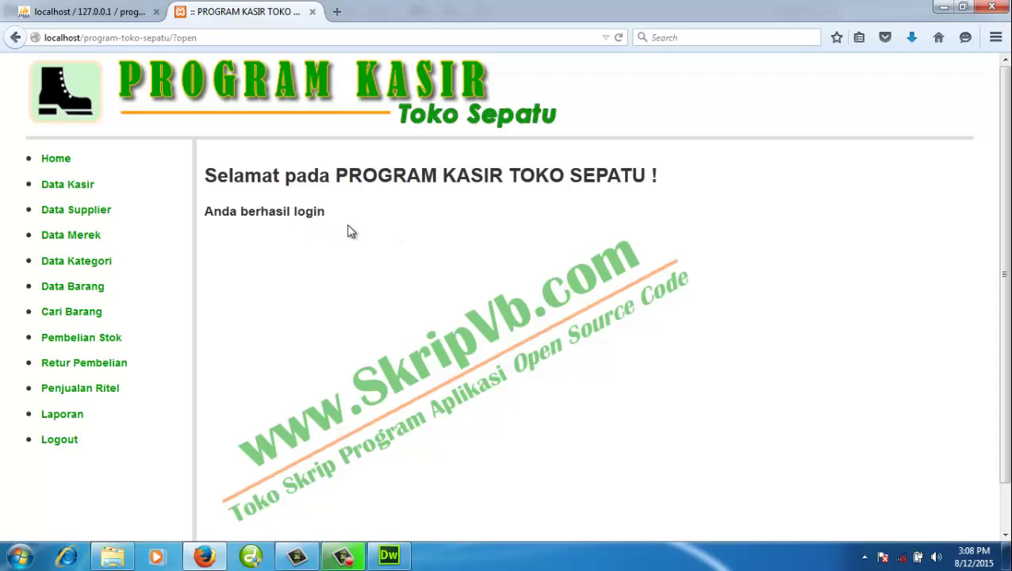
double_click(301, 212)
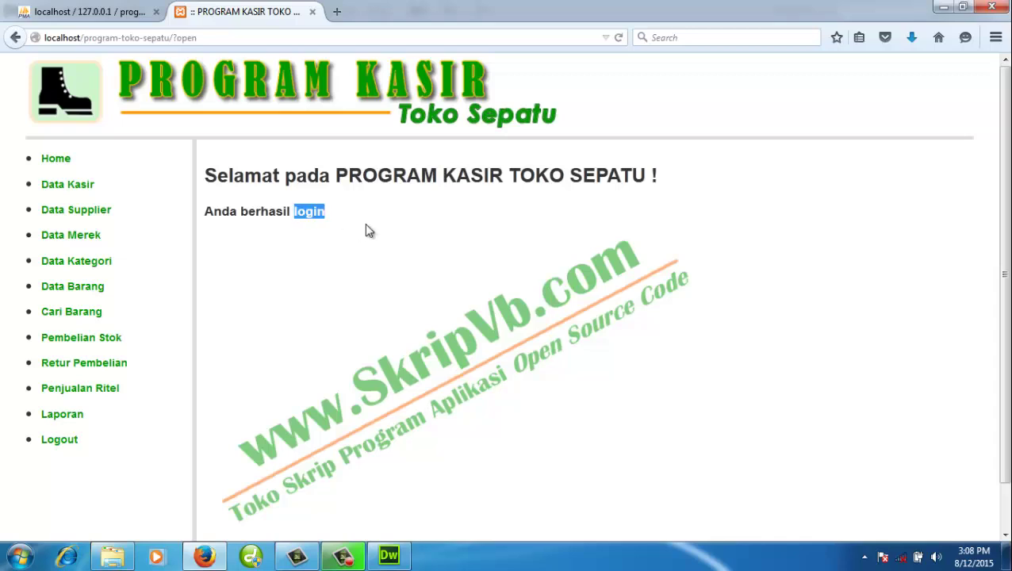